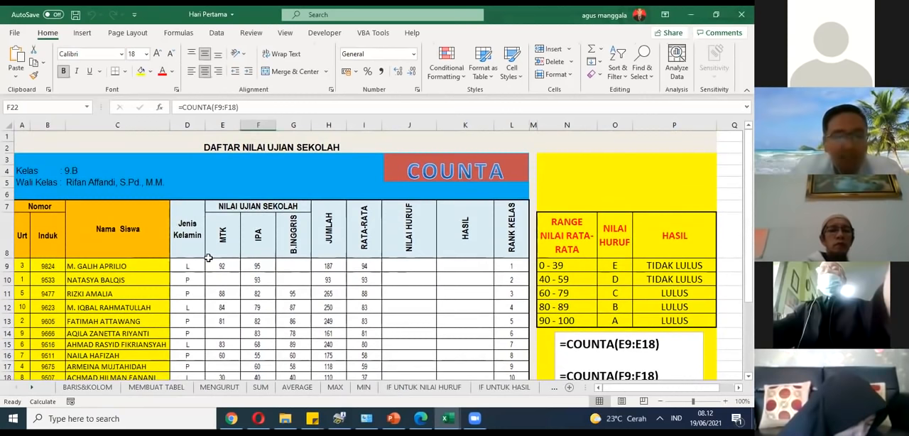
Step: Examine the exam score table on the COUNTA sheet, including the average formulas in the RATA-RATA column
{"action": "scroll", "coordinate": [208, 257], "scroll_direction": "down", "scroll_amount": 2}
{"action": "scroll", "coordinate": [209, 256], "scroll_direction": "up", "scroll_amount": 1}
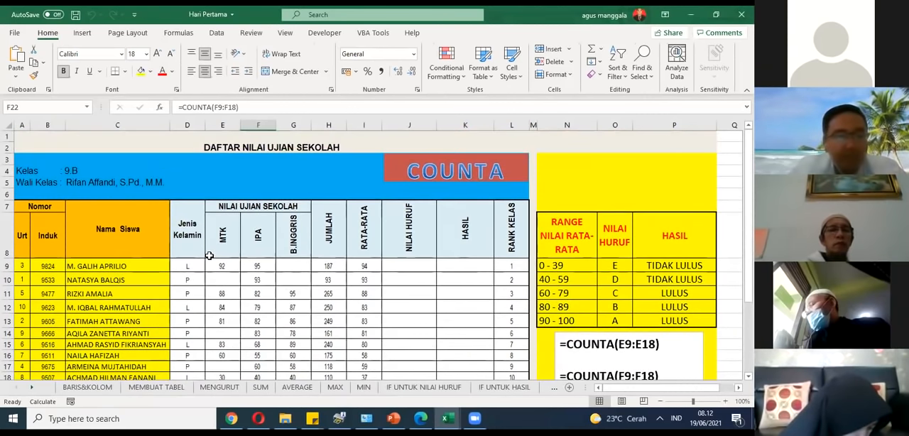
{"action": "scroll", "coordinate": [208, 256], "scroll_direction": "down", "scroll_amount": 3}
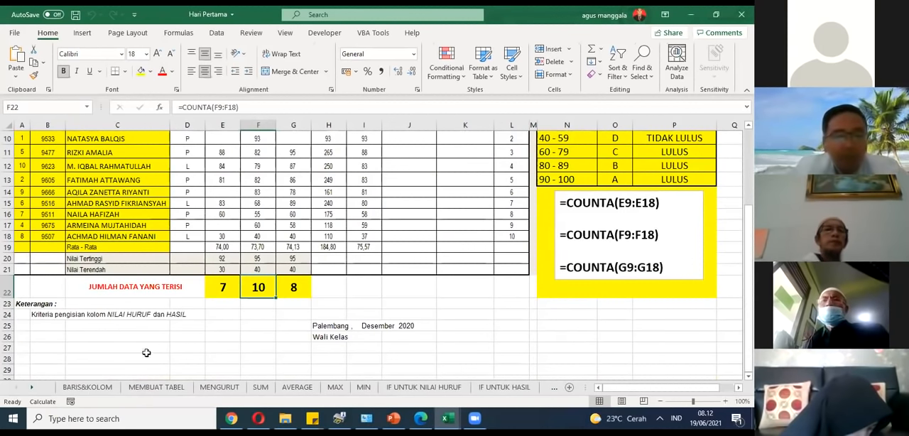
{"action": "scroll", "coordinate": [460, 276], "scroll_direction": "up", "scroll_amount": 2}
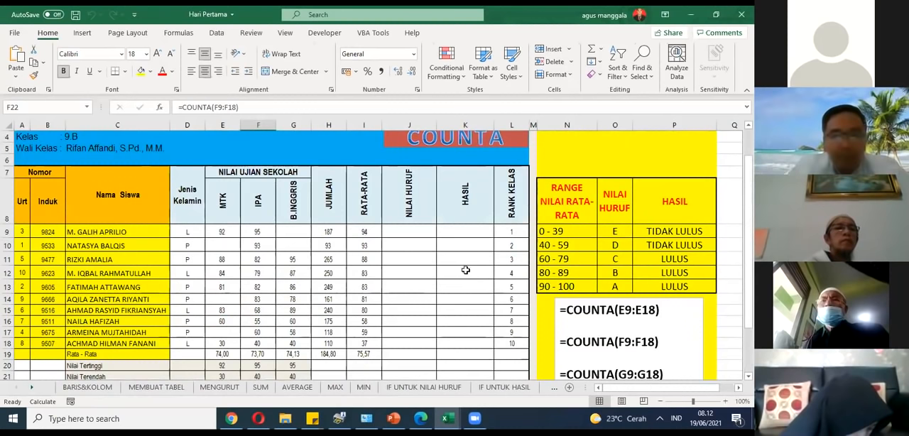
{"action": "left_click", "coordinate": [345, 259]}
{"action": "left_click", "coordinate": [369, 259]}
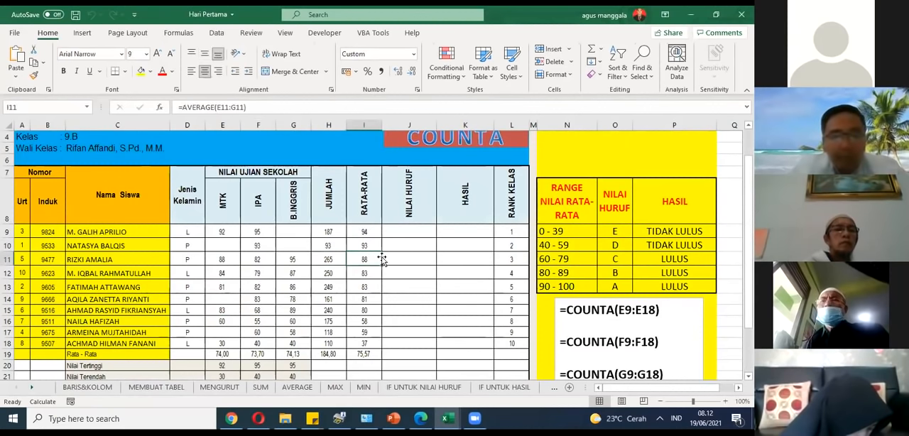
{"action": "left_click", "coordinate": [369, 287]}
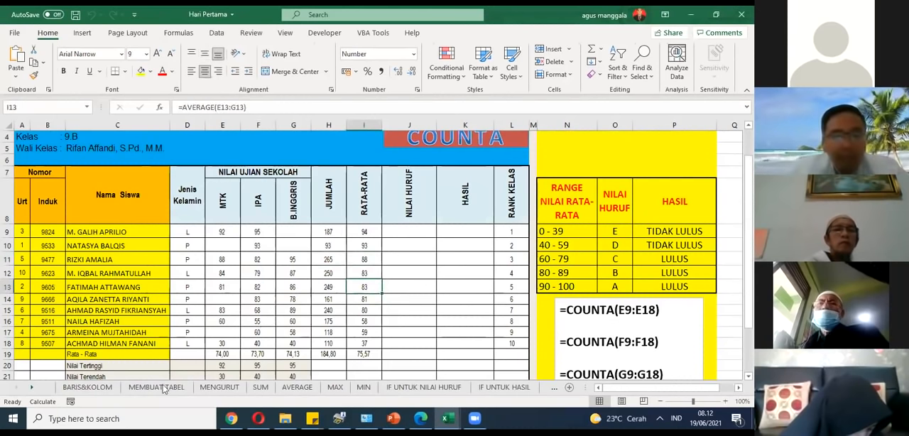
Step: Open the BARIS&KOLOM sheet and select the example cell E6 where the highlighted row and column meet
{"action": "left_click", "coordinate": [78, 390]}
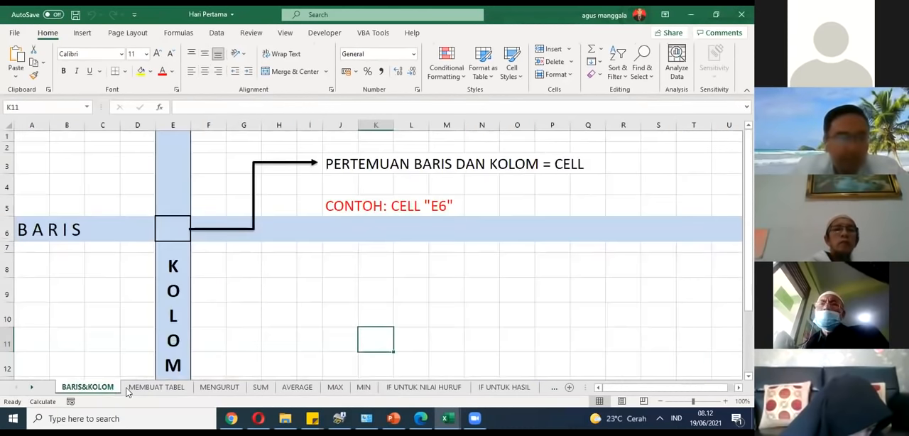
{"action": "left_click", "coordinate": [142, 388]}
{"action": "left_click", "coordinate": [108, 387]}
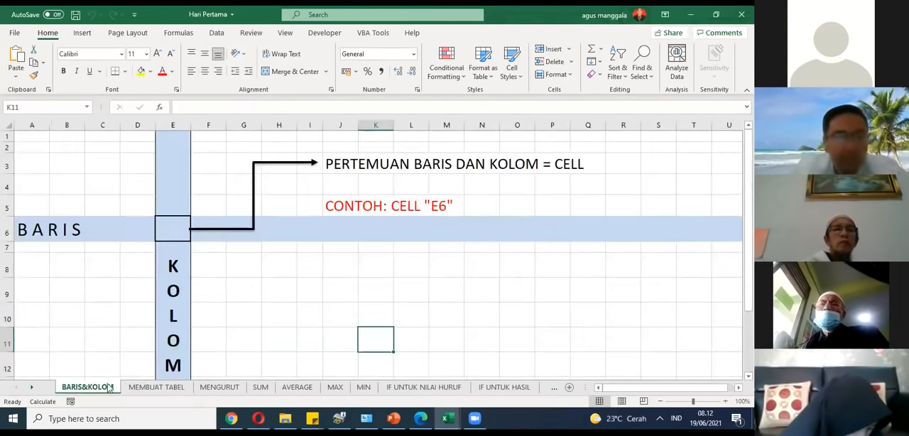
{"action": "left_click", "coordinate": [223, 333]}
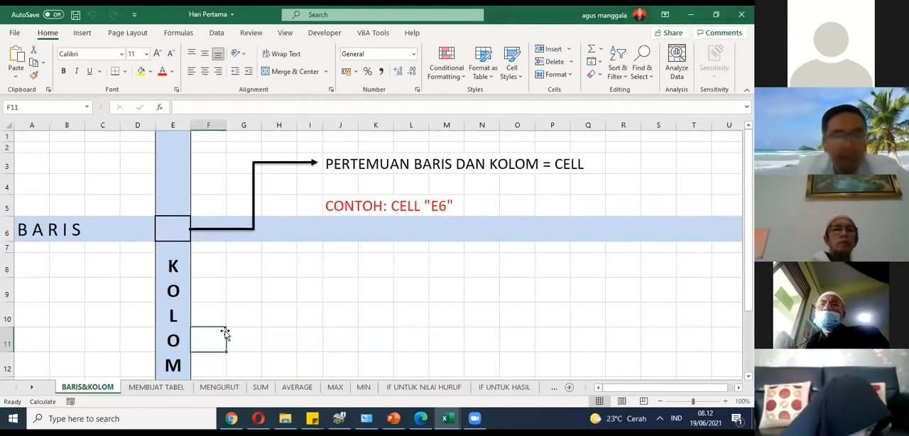
{"action": "left_click", "coordinate": [310, 271]}
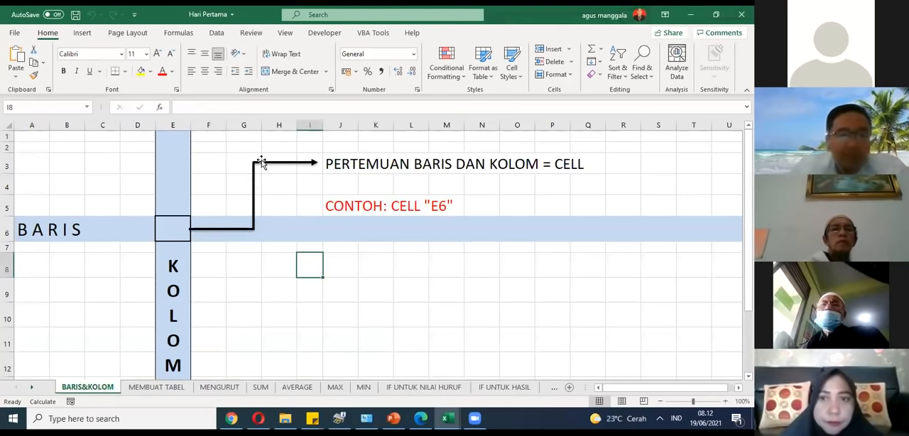
{"action": "left_click", "coordinate": [170, 226]}
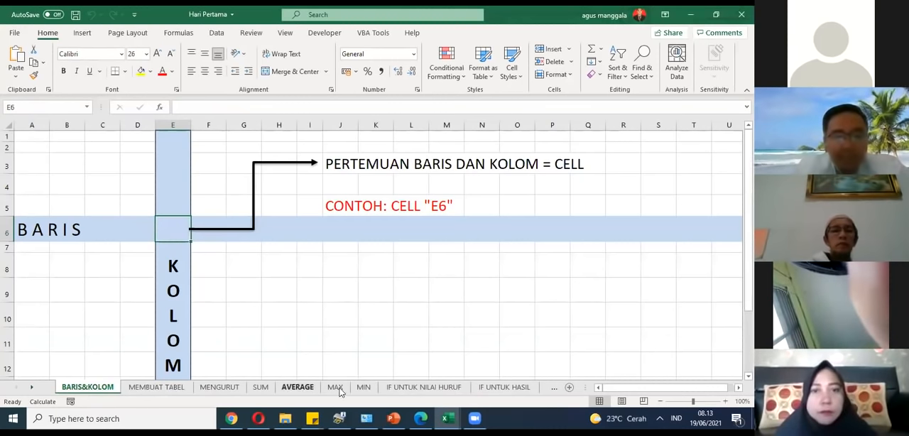
{"action": "left_click", "coordinate": [310, 313]}
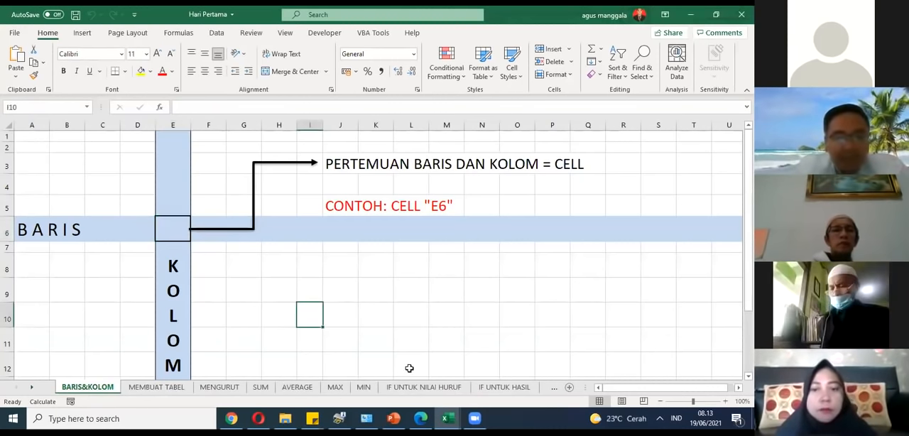
{"action": "left_click", "coordinate": [475, 418]}
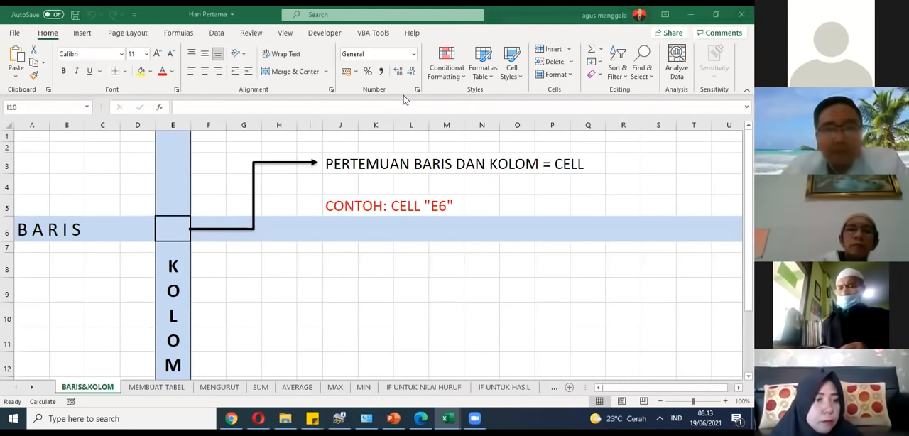
{"action": "left_click", "coordinate": [368, 312]}
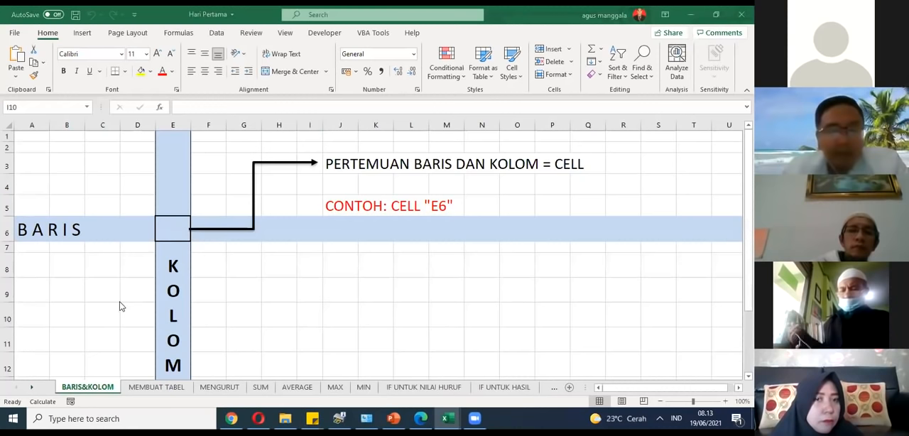
{"action": "left_click", "coordinate": [338, 305]}
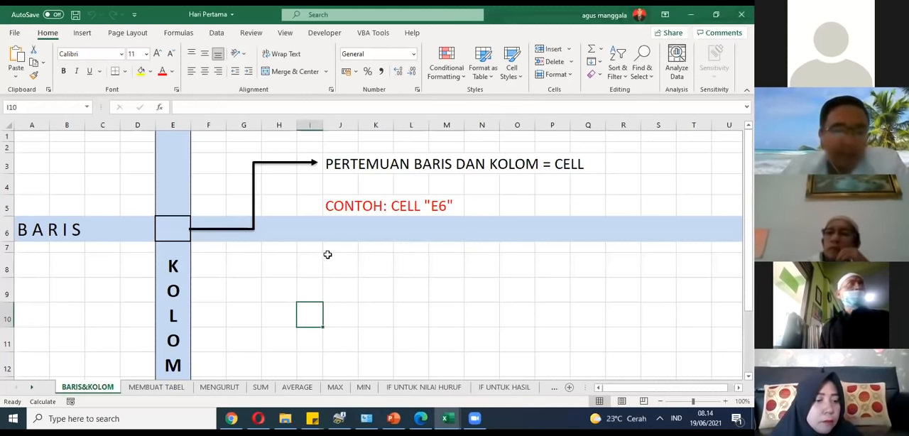
{"action": "left_click", "coordinate": [288, 264]}
{"action": "scroll", "coordinate": [287, 253], "scroll_direction": "down", "scroll_amount": 3}
{"action": "scroll", "coordinate": [287, 254], "scroll_direction": "up", "scroll_amount": 3}
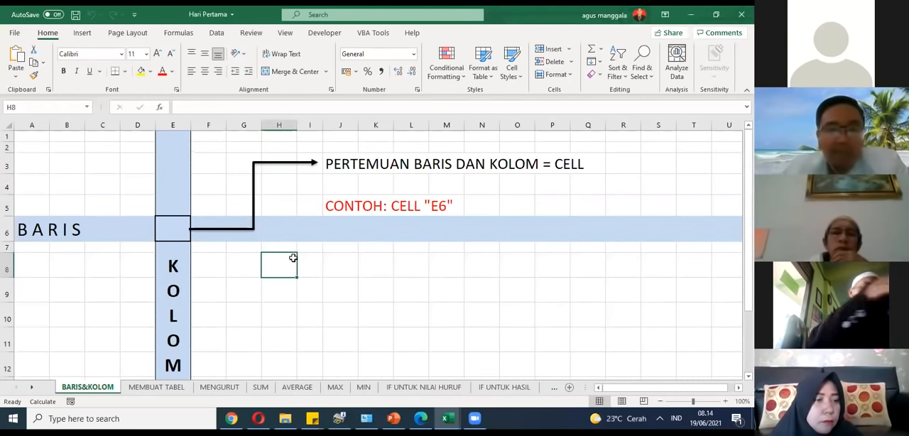
{"action": "left_click", "coordinate": [139, 321]}
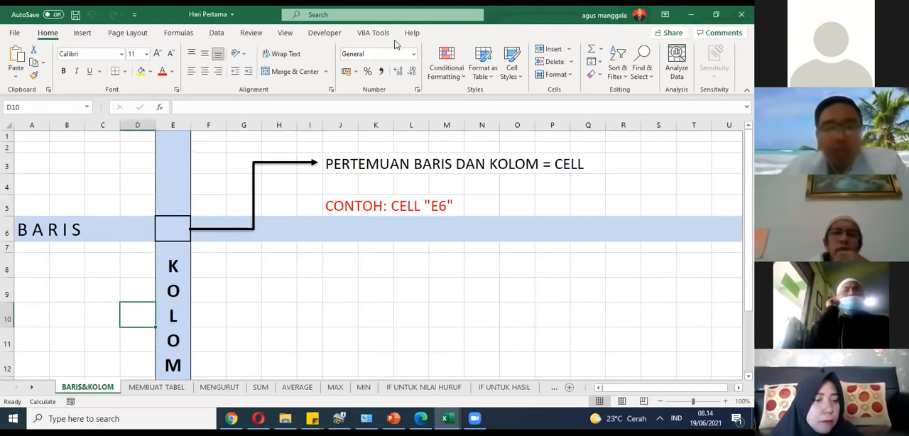
{"action": "left_click", "coordinate": [344, 291]}
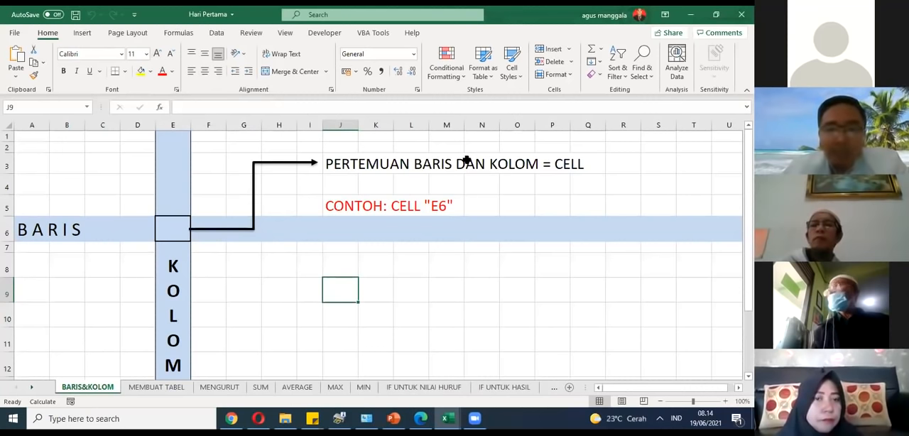
{"action": "key", "text": "Right"}
{"action": "key", "text": "Right"}
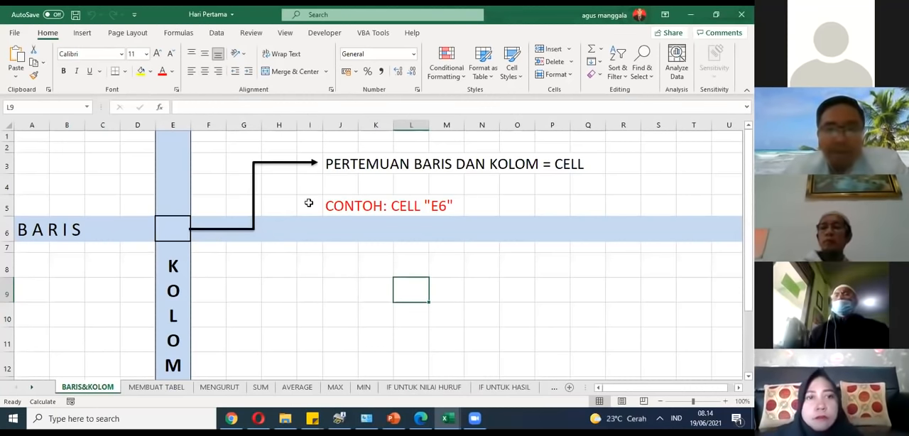
{"action": "left_click", "coordinate": [371, 281]}
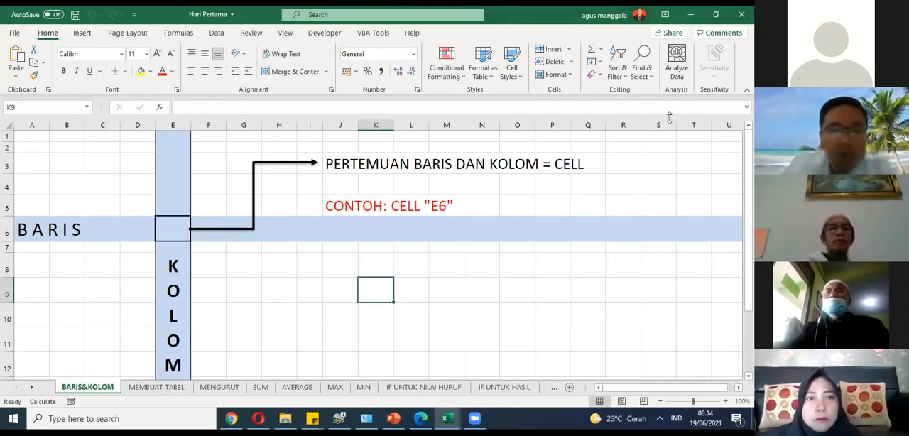
{"action": "left_click", "coordinate": [333, 245]}
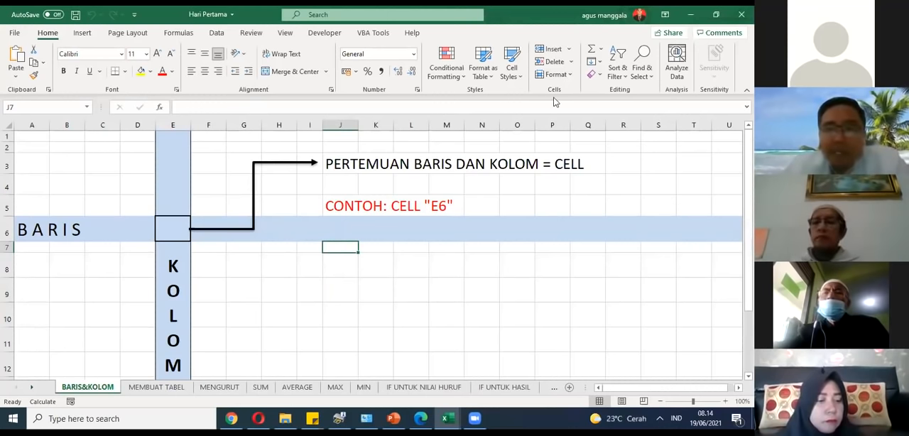
{"action": "left_click", "coordinate": [266, 343]}
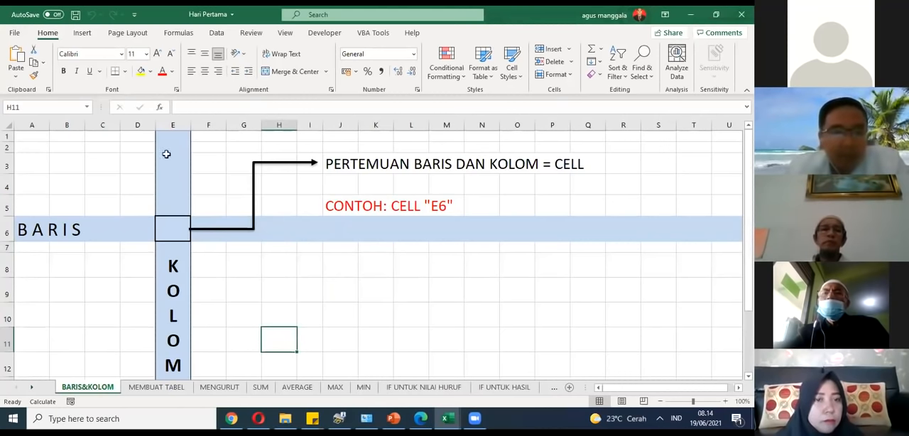
Step: Select the whole of row 6 and the whole of column E in turn, returning to their intersection cell E6
{"action": "left_click", "coordinate": [182, 230]}
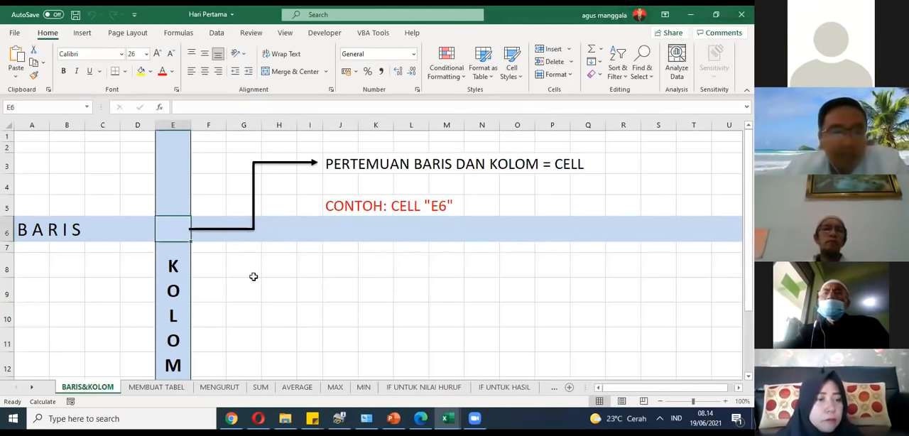
{"action": "left_click", "coordinate": [7, 230]}
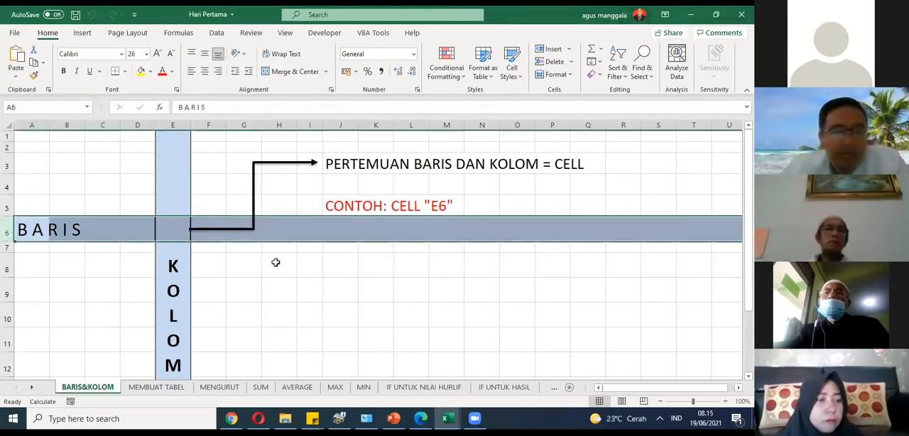
{"action": "scroll", "coordinate": [279, 256], "scroll_direction": "down", "scroll_amount": 3}
{"action": "scroll", "coordinate": [294, 249], "scroll_direction": "up", "scroll_amount": 3}
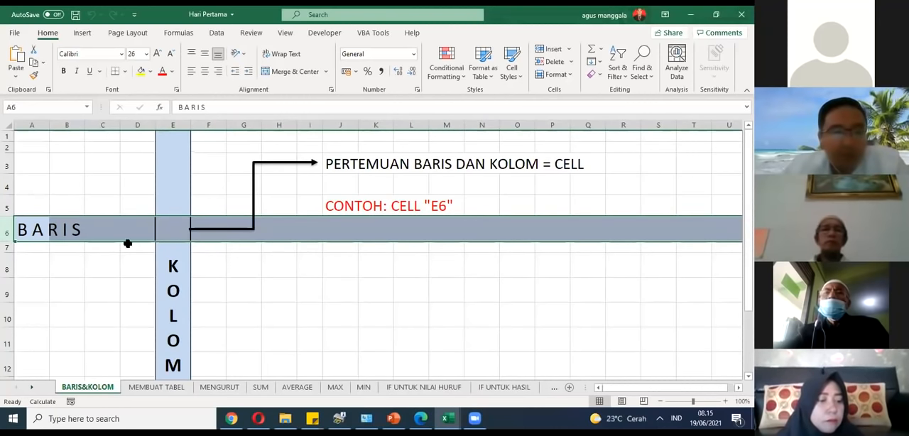
{"action": "left_click", "coordinate": [177, 126]}
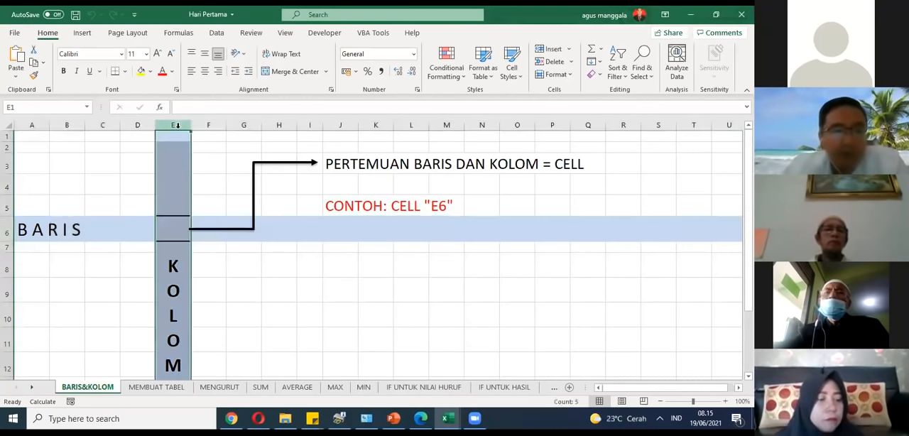
{"action": "left_click", "coordinate": [178, 234]}
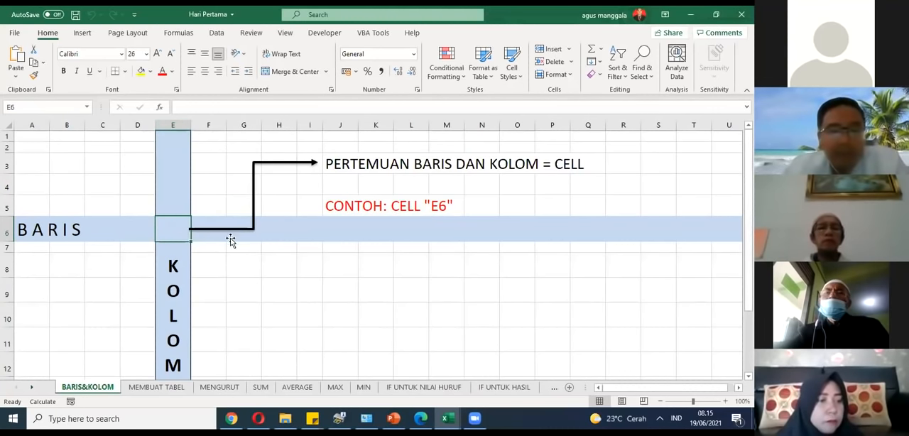
{"action": "left_click", "coordinate": [240, 264]}
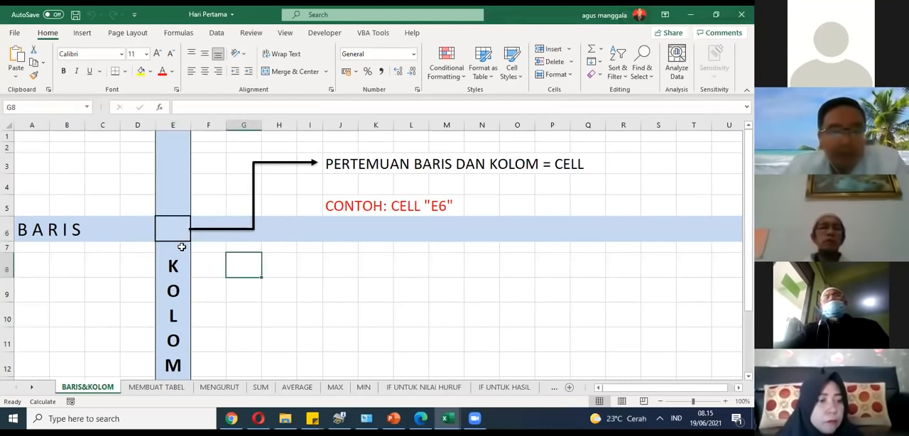
{"action": "left_click", "coordinate": [326, 261]}
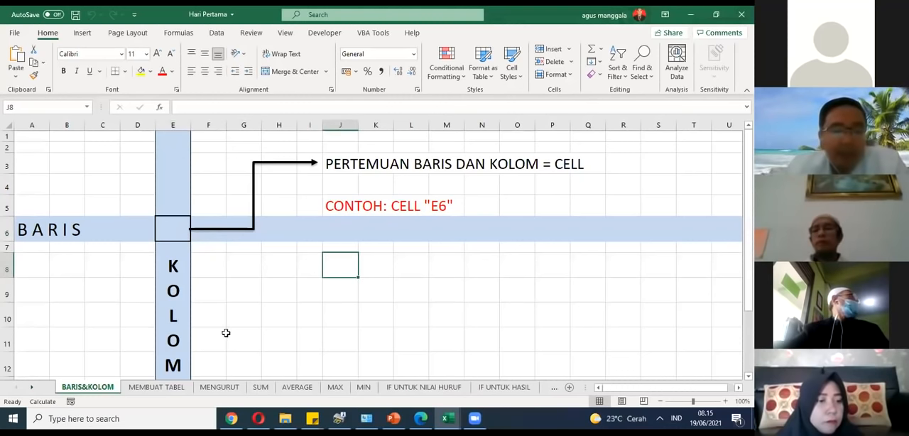
Step: Open the MEMBUAT TABEL sheet and examine the layout of its blank exam score tables
{"action": "left_click", "coordinate": [170, 388]}
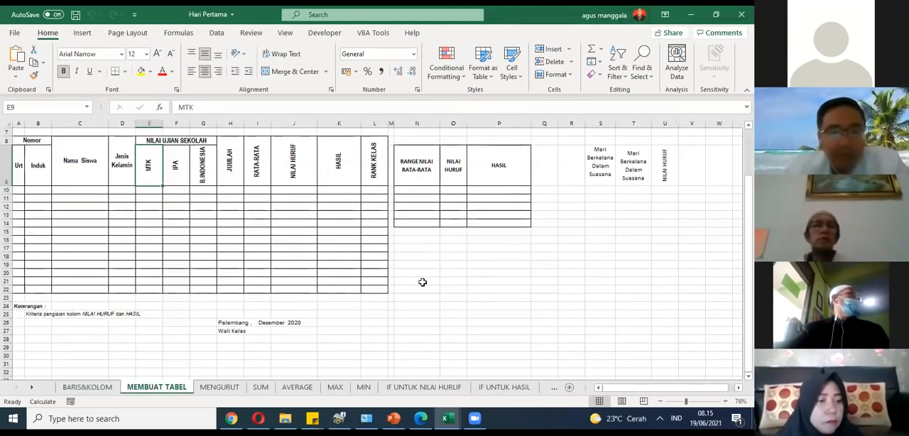
{"action": "scroll", "coordinate": [428, 261], "scroll_direction": "up", "scroll_amount": 2}
{"action": "scroll", "coordinate": [428, 261], "scroll_direction": "down", "scroll_amount": 1}
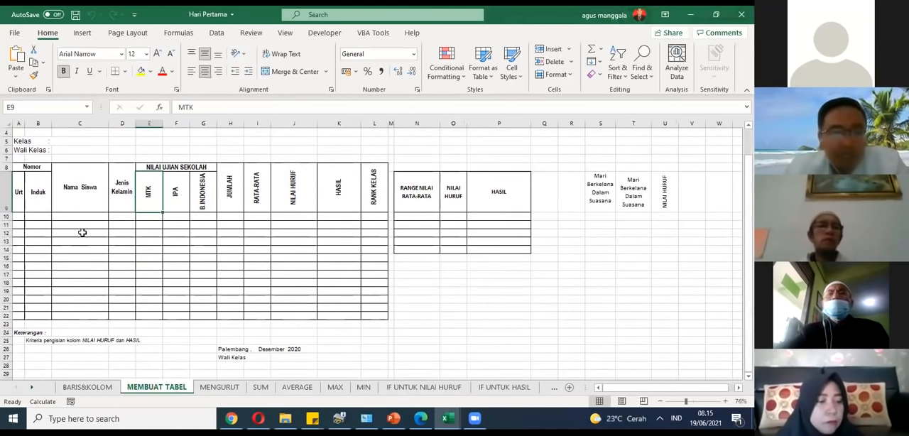
{"action": "scroll", "coordinate": [92, 233], "scroll_direction": "up", "scroll_amount": 1}
{"action": "scroll", "coordinate": [97, 234], "scroll_direction": "down", "scroll_amount": 1}
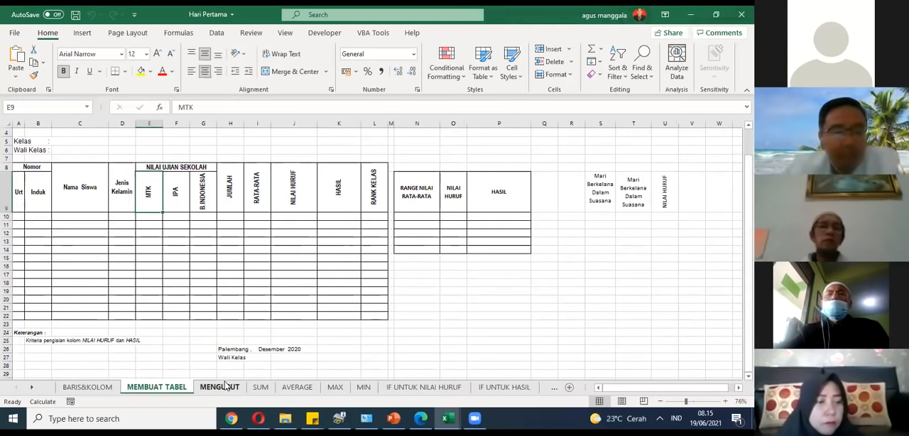
Step: Select the range A8:P22 on the MEMBUAT TABEL sheet, covering the blank score table and the grade range table
{"action": "left_click", "coordinate": [296, 386]}
{"action": "left_click", "coordinate": [331, 390]}
{"action": "left_click", "coordinate": [157, 387]}
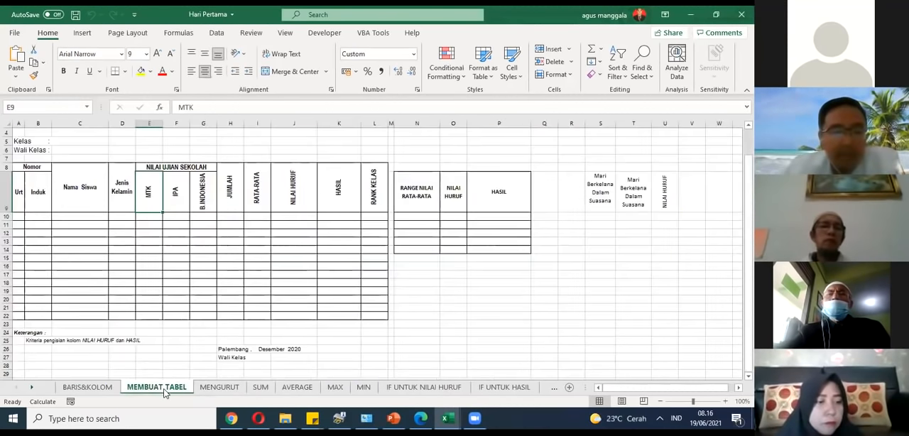
{"action": "scroll", "coordinate": [98, 240], "scroll_direction": "up", "scroll_amount": 1}
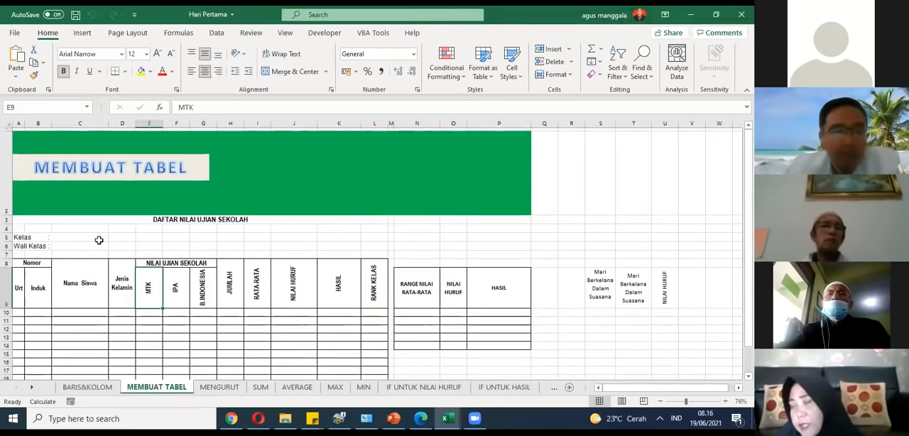
{"action": "scroll", "coordinate": [98, 240], "scroll_direction": "down", "scroll_amount": 1}
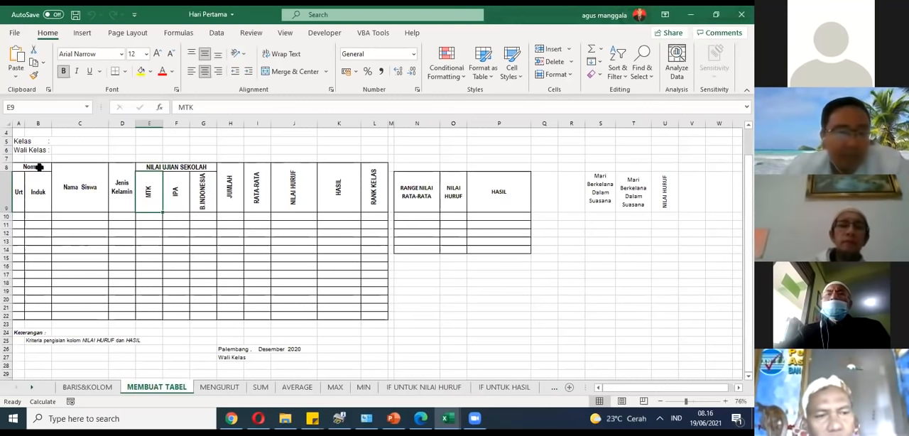
{"action": "left_click_drag", "start_coordinate": [13, 161], "coordinate": [482, 314]}
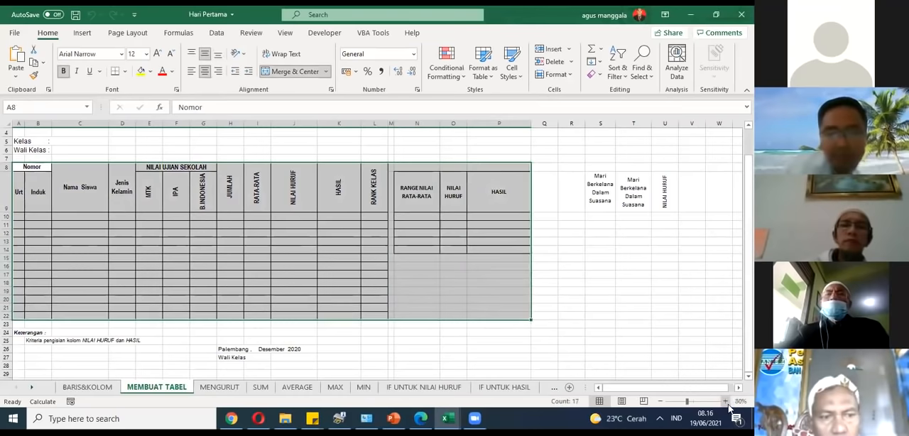
Step: Zoom the sheet in to 90% and replace the range selection with the single cell E19
{"action": "left_click", "coordinate": [726, 401]}
{"action": "left_click", "coordinate": [726, 402]}
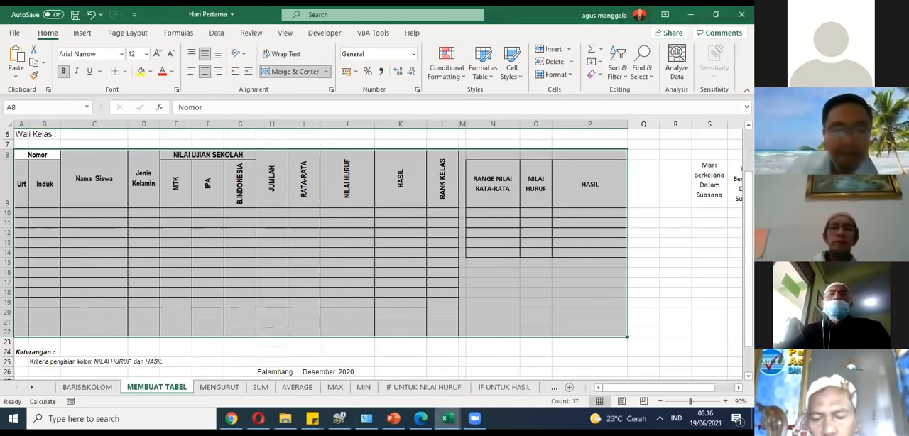
{"action": "left_click", "coordinate": [474, 419]}
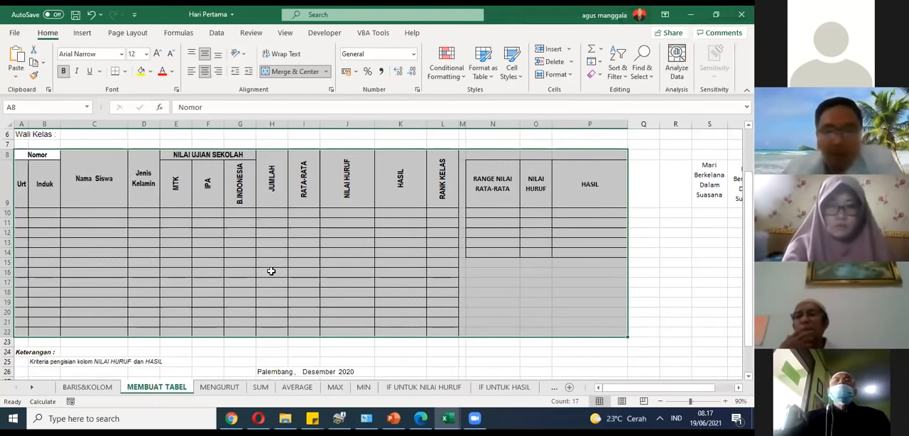
{"action": "left_click", "coordinate": [173, 303]}
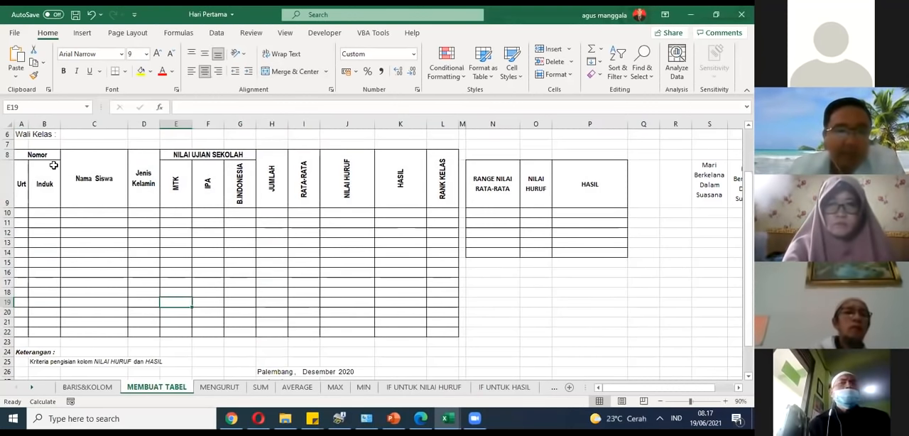
Step: Examine the sheet from its title banner down to the score table, selecting the table range A8:L22 as the example
{"action": "scroll", "coordinate": [53, 165], "scroll_direction": "up", "scroll_amount": 2}
{"action": "scroll", "coordinate": [54, 164], "scroll_direction": "down", "scroll_amount": 2}
{"action": "scroll", "coordinate": [54, 165], "scroll_direction": "up", "scroll_amount": 2}
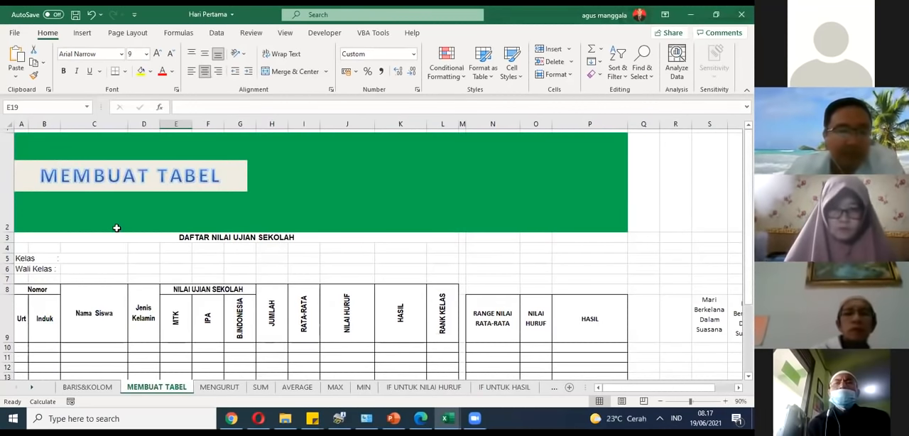
{"action": "left_click", "coordinate": [140, 229]}
{"action": "scroll", "coordinate": [105, 238], "scroll_direction": "down", "scroll_amount": 5}
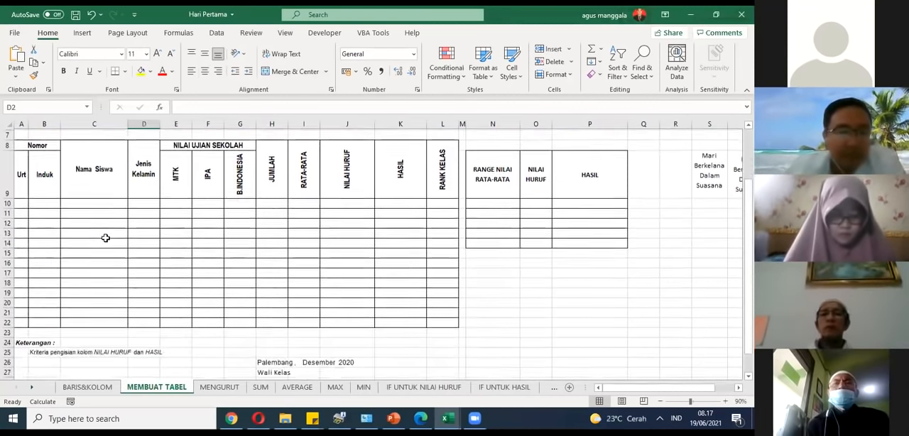
{"action": "scroll", "coordinate": [105, 238], "scroll_direction": "up", "scroll_amount": 4}
{"action": "scroll", "coordinate": [89, 241], "scroll_direction": "down", "scroll_amount": 1}
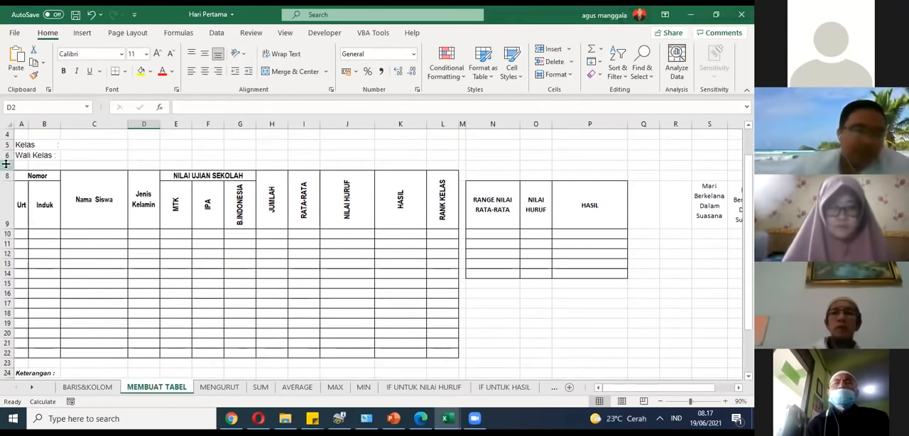
{"action": "left_click_drag", "start_coordinate": [19, 170], "coordinate": [452, 354]}
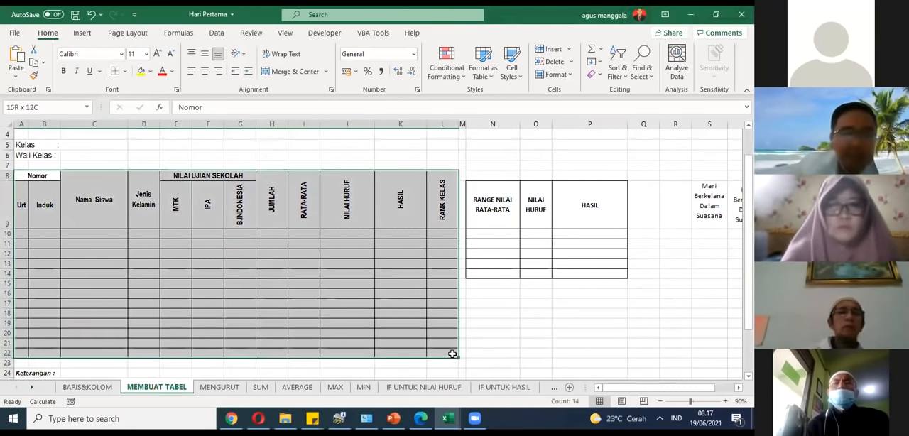
{"action": "left_click", "coordinate": [400, 323]}
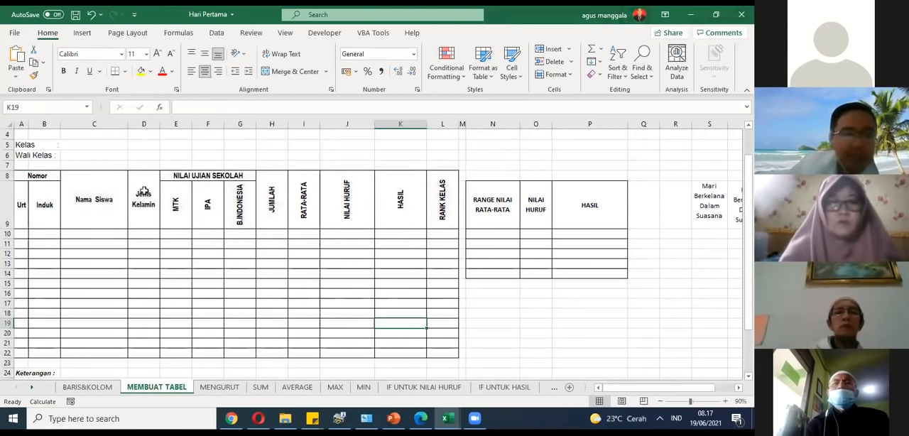
Step: Apply All Borders to the blank range A29:L40 below the score table
{"action": "scroll", "coordinate": [144, 190], "scroll_direction": "down", "scroll_amount": 6}
{"action": "left_click_drag", "start_coordinate": [25, 204], "coordinate": [423, 313]}
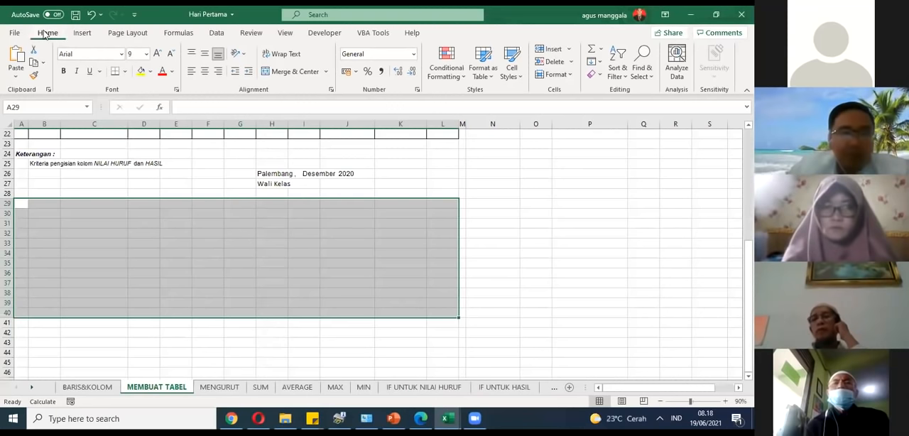
{"action": "left_click", "coordinate": [125, 73]}
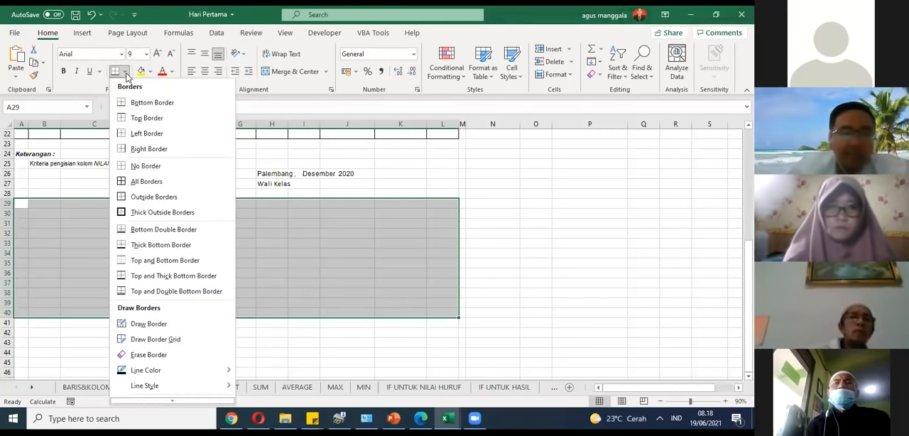
{"action": "left_click", "coordinate": [139, 184]}
{"action": "scroll", "coordinate": [253, 218], "scroll_direction": "up", "scroll_amount": 7}
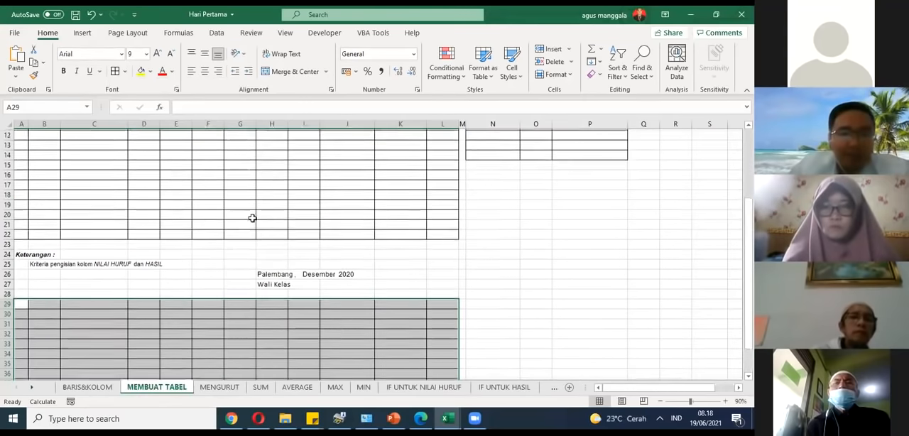
{"action": "scroll", "coordinate": [252, 218], "scroll_direction": "down", "scroll_amount": 4}
{"action": "scroll", "coordinate": [252, 218], "scroll_direction": "down", "scroll_amount": 3}
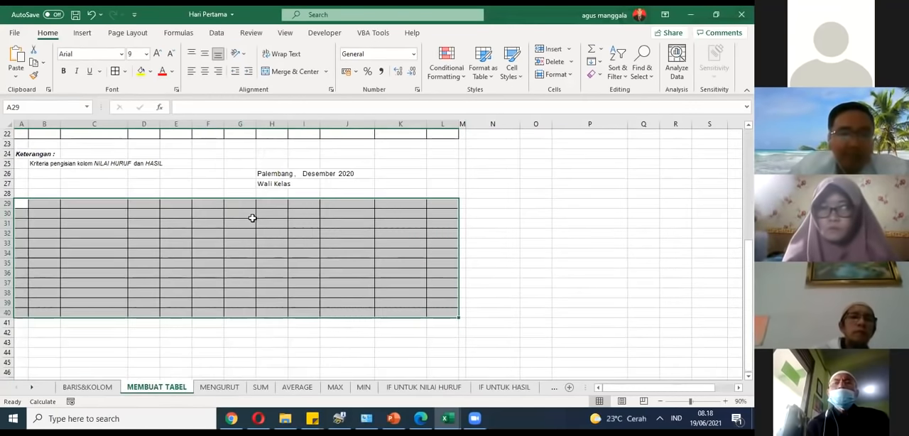
Step: Reselect the range A29:L40 and repeat the All Borders formatting on it, ending on cell F35
{"action": "left_click", "coordinate": [251, 217]}
{"action": "left_click_drag", "start_coordinate": [17, 204], "coordinate": [447, 311]}
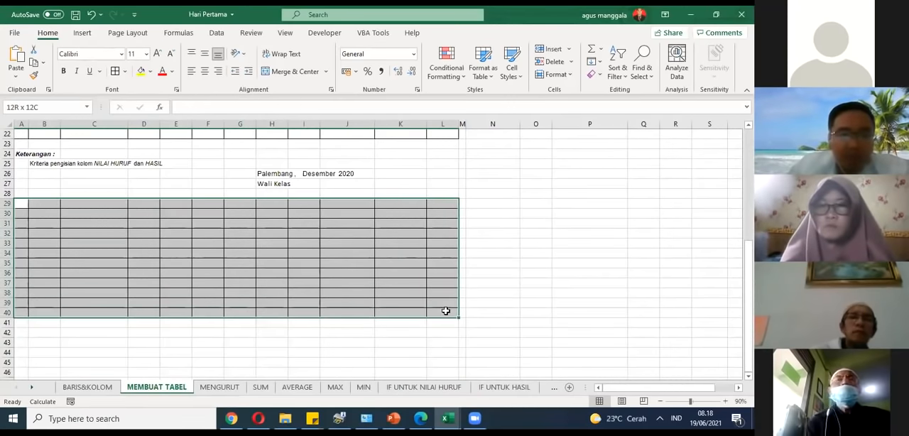
{"action": "left_click", "coordinate": [125, 71]}
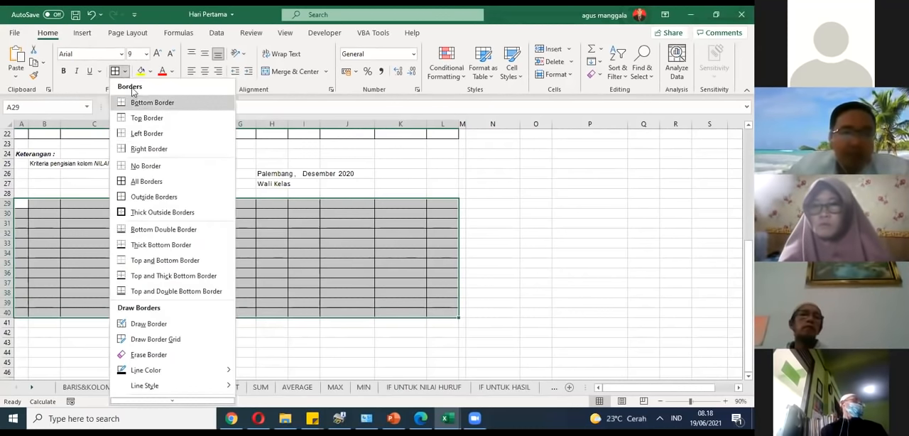
{"action": "left_click", "coordinate": [135, 182]}
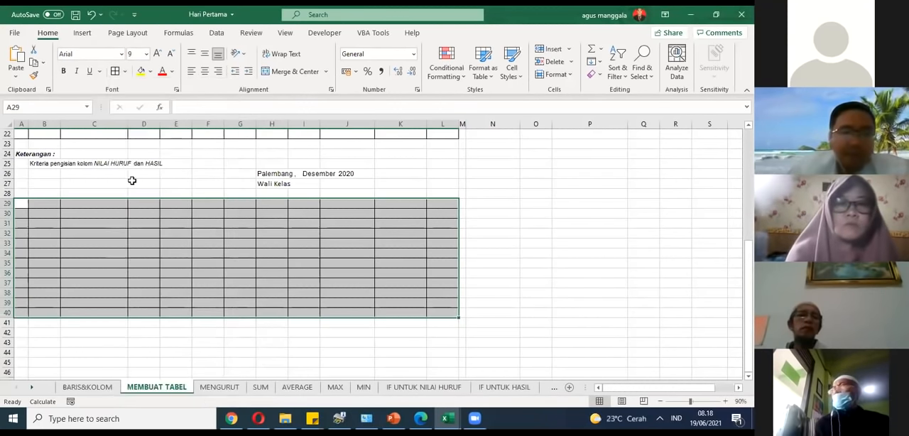
{"action": "left_click", "coordinate": [201, 266]}
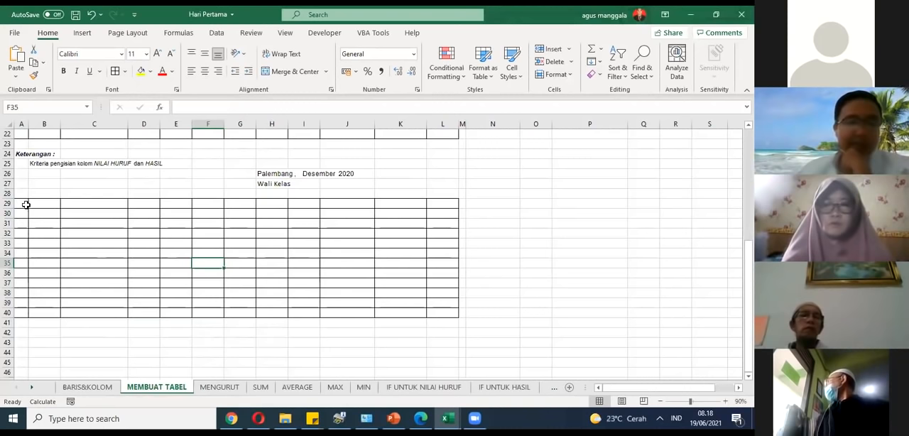
Step: Review the score table's header range A8:L9 and return to cell A29 in the new grid
{"action": "scroll", "coordinate": [25, 205], "scroll_direction": "up", "scroll_amount": 8}
{"action": "scroll", "coordinate": [40, 240], "scroll_direction": "down", "scroll_amount": 2}
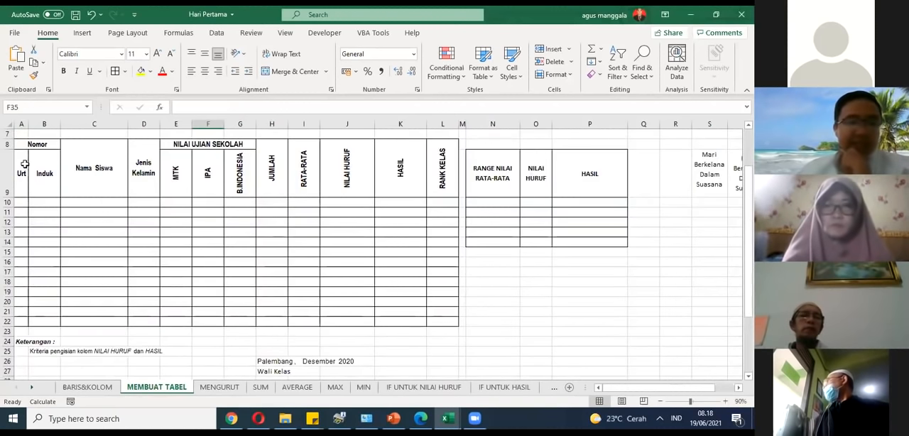
{"action": "left_click_drag", "start_coordinate": [22, 142], "coordinate": [443, 191]}
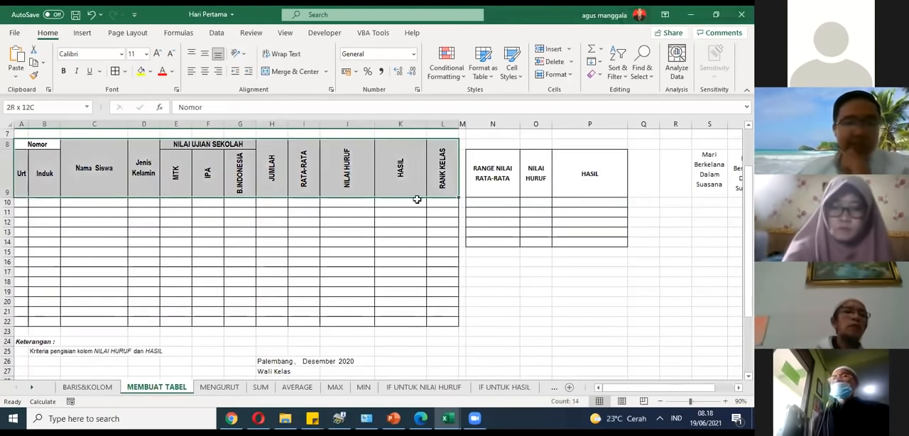
{"action": "left_click", "coordinate": [269, 238]}
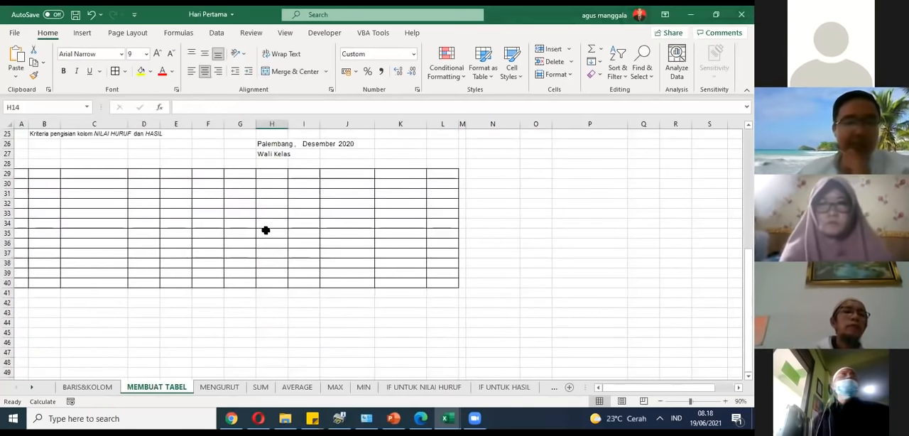
{"action": "left_click", "coordinate": [27, 173]}
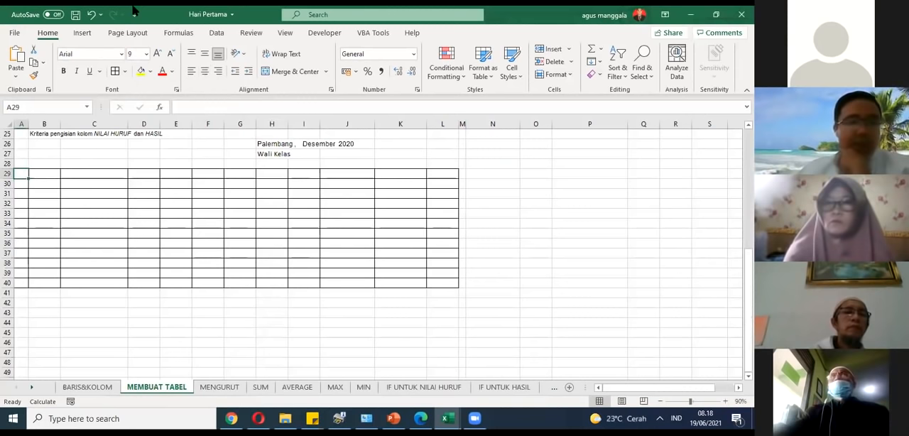
Step: Undo both border applications on the range A29:L40 and deselect it
{"action": "left_click", "coordinate": [92, 17]}
{"action": "left_click", "coordinate": [91, 17]}
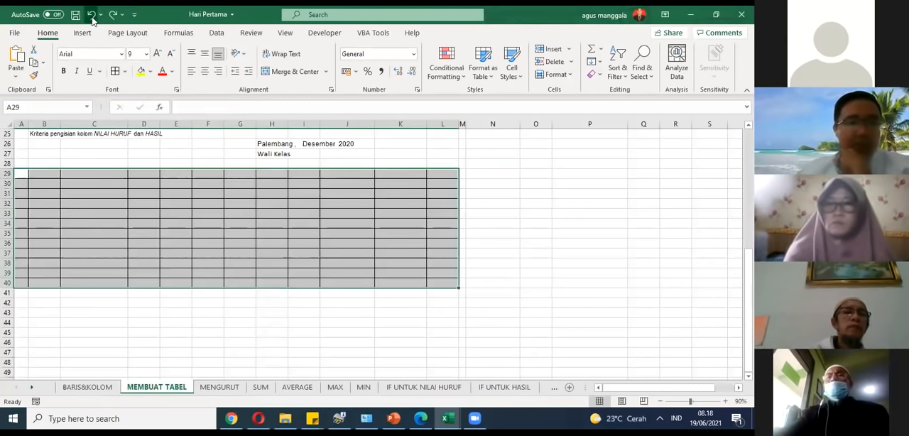
{"action": "left_click", "coordinate": [76, 213]}
Step: Apply All Borders to the smaller blank range A30:C35, leaving row 29 empty above it
{"action": "left_click_drag", "start_coordinate": [25, 173], "coordinate": [122, 259]}
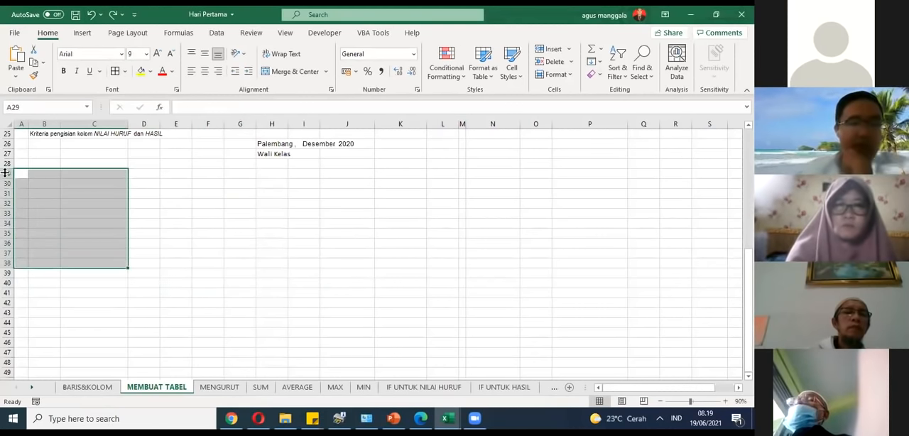
{"action": "left_click", "coordinate": [29, 186]}
{"action": "left_click_drag", "start_coordinate": [27, 185], "coordinate": [94, 234]}
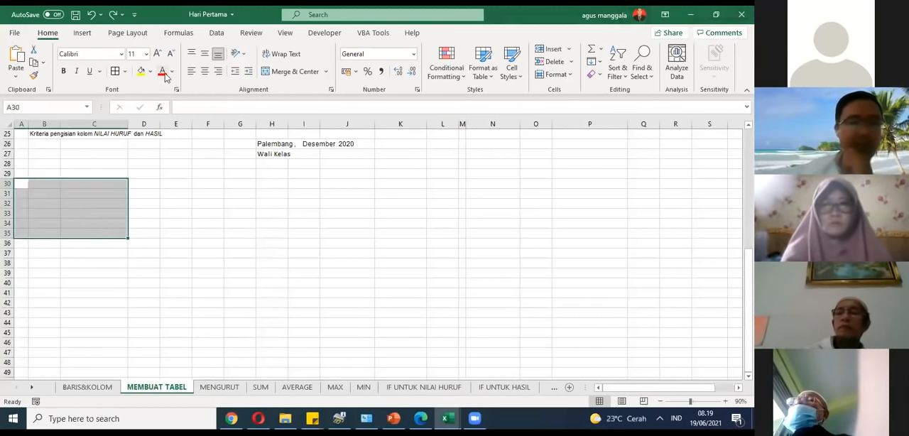
{"action": "left_click", "coordinate": [124, 73]}
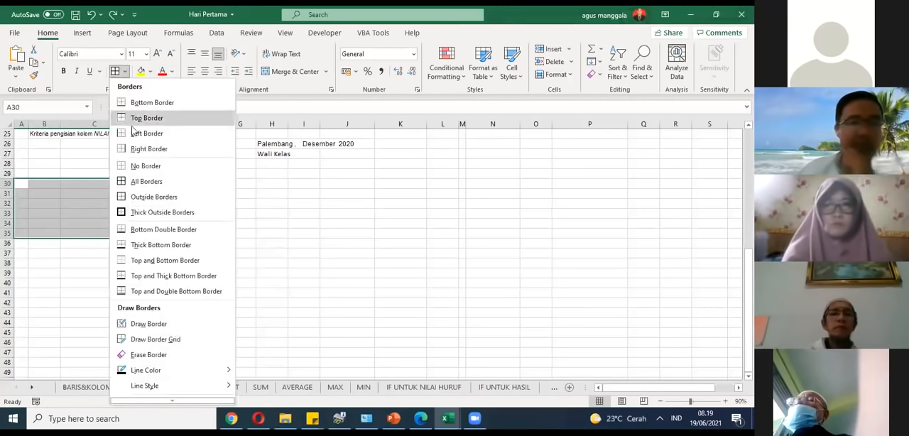
{"action": "left_click", "coordinate": [140, 177]}
{"action": "left_click", "coordinate": [117, 212]}
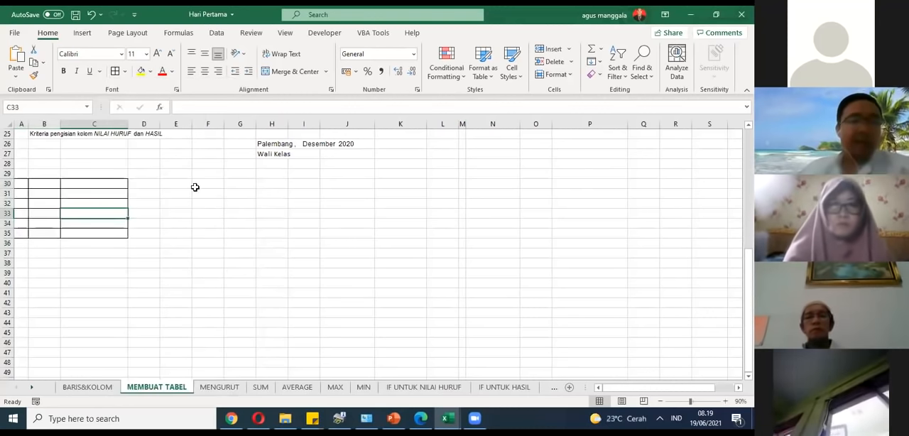
Step: Select the score table's header range A8:L9 and compare its layout with the small bordered grid below
{"action": "scroll", "coordinate": [89, 239], "scroll_direction": "up", "scroll_amount": 1}
{"action": "scroll", "coordinate": [88, 238], "scroll_direction": "up", "scroll_amount": 1}
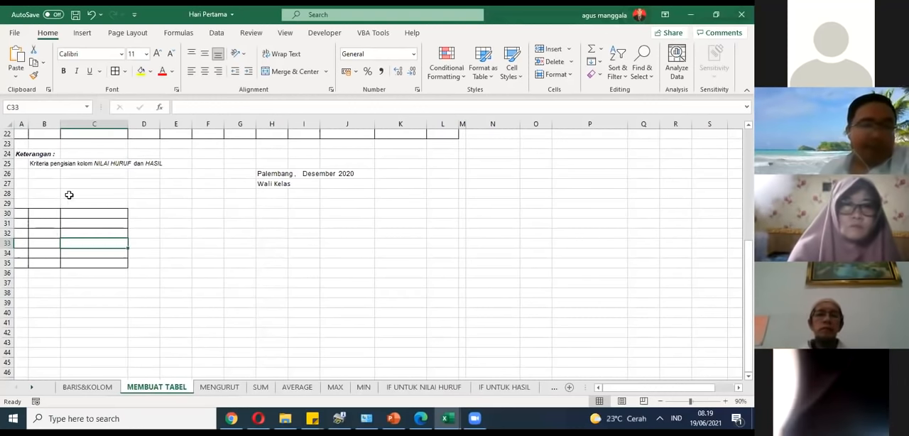
{"action": "scroll", "coordinate": [71, 195], "scroll_direction": "up", "scroll_amount": 5}
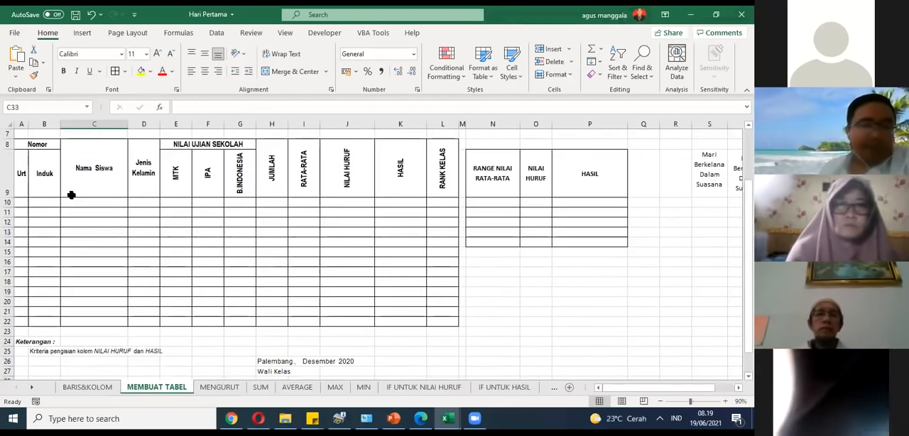
{"action": "left_click", "coordinate": [44, 146]}
{"action": "left_click_drag", "start_coordinate": [44, 146], "coordinate": [425, 183]}
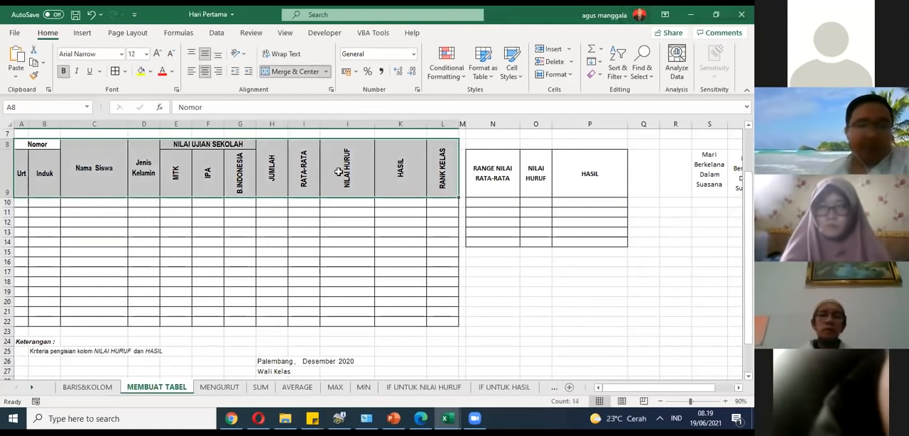
{"action": "scroll", "coordinate": [187, 168], "scroll_direction": "down", "scroll_amount": 6}
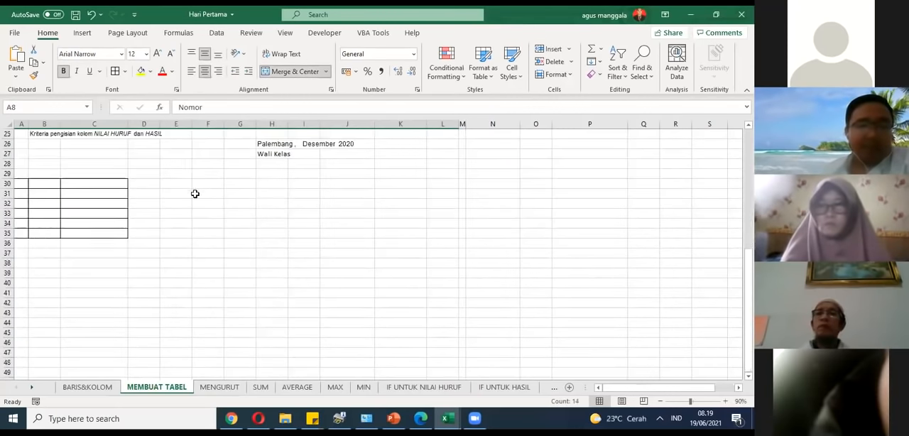
{"action": "scroll", "coordinate": [194, 195], "scroll_direction": "up", "scroll_amount": 8}
{"action": "scroll", "coordinate": [114, 206], "scroll_direction": "down", "scroll_amount": 4}
{"action": "scroll", "coordinate": [110, 198], "scroll_direction": "up", "scroll_amount": 3}
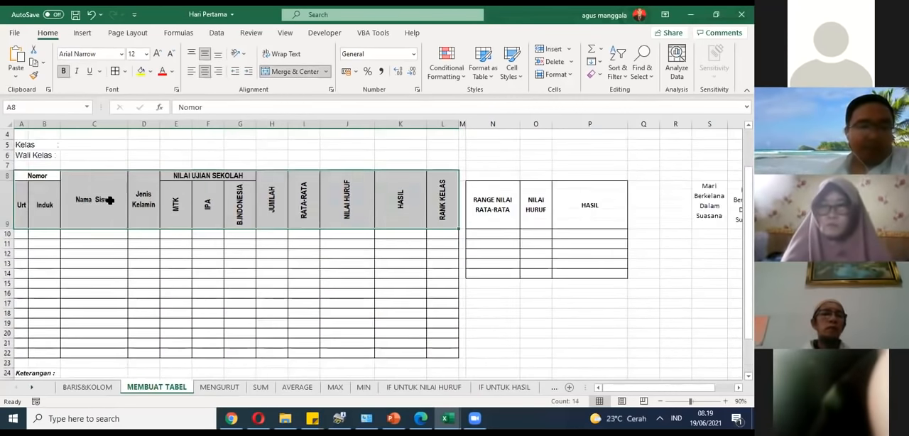
Step: Inspect the Nama Siswa header, the merged Nomor header and its Urt and Induk subheadings against the small grid
{"action": "left_click", "coordinate": [109, 199]}
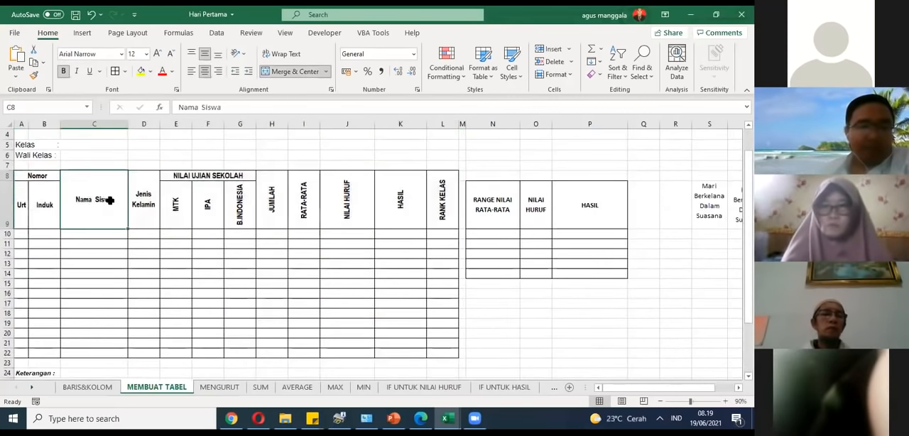
{"action": "left_click", "coordinate": [39, 177]}
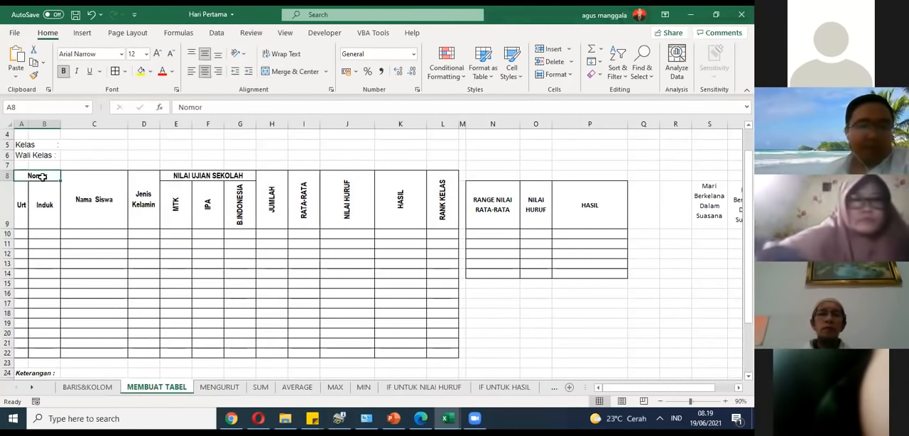
{"action": "left_click_drag", "start_coordinate": [21, 205], "coordinate": [43, 206]}
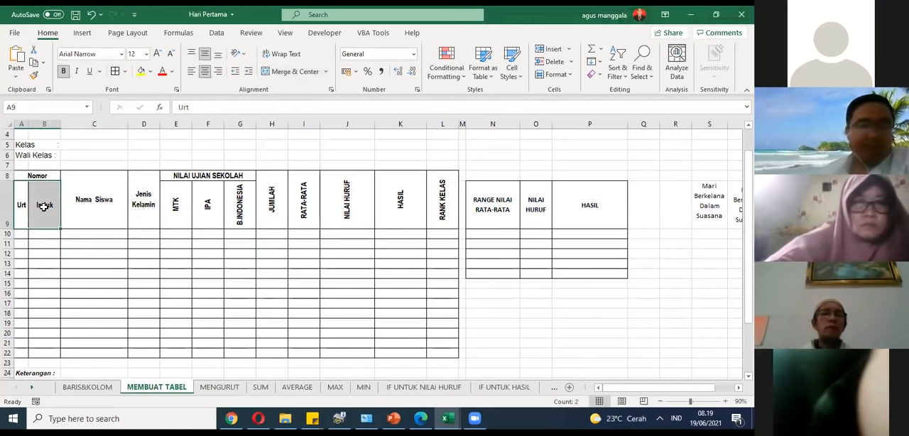
{"action": "scroll", "coordinate": [185, 188], "scroll_direction": "down", "scroll_amount": 3}
{"action": "scroll", "coordinate": [185, 188], "scroll_direction": "up", "scroll_amount": 3}
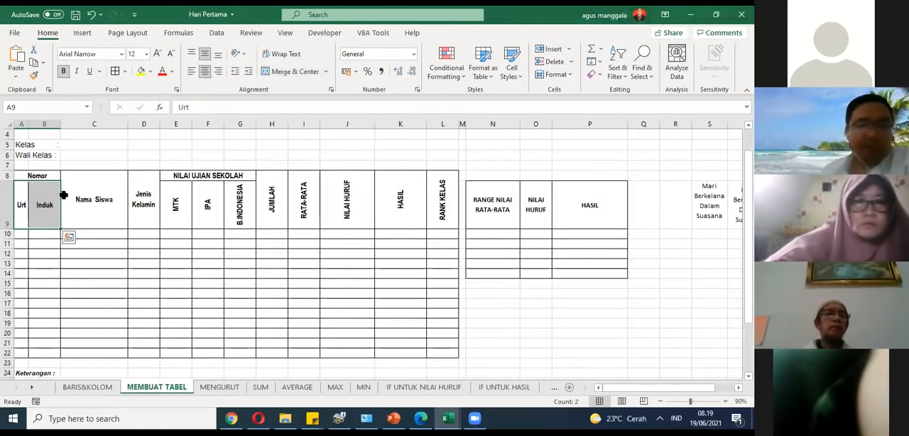
{"action": "scroll", "coordinate": [210, 212], "scroll_direction": "down", "scroll_amount": 5}
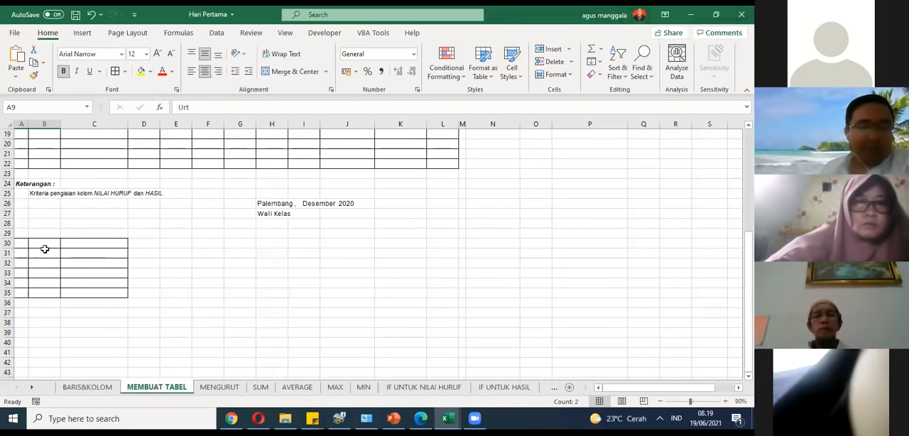
Step: Merge and center cells B30:B31 in the small bordered grid
{"action": "left_click_drag", "start_coordinate": [44, 247], "coordinate": [49, 249]}
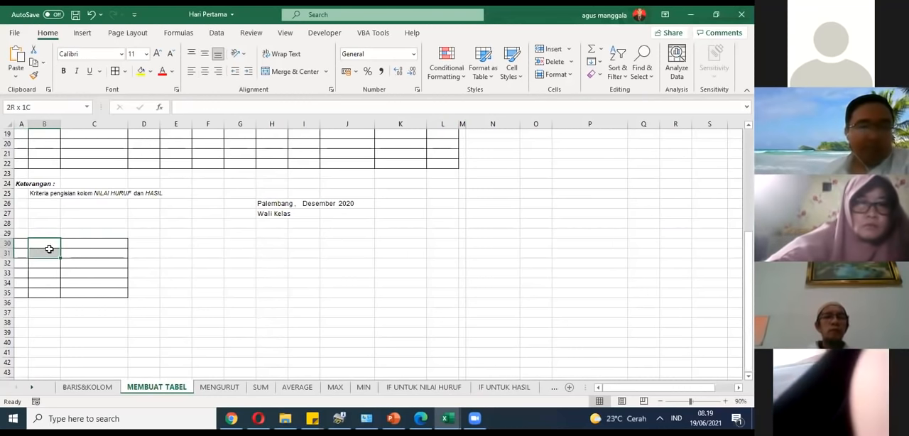
{"action": "left_click", "coordinate": [291, 71]}
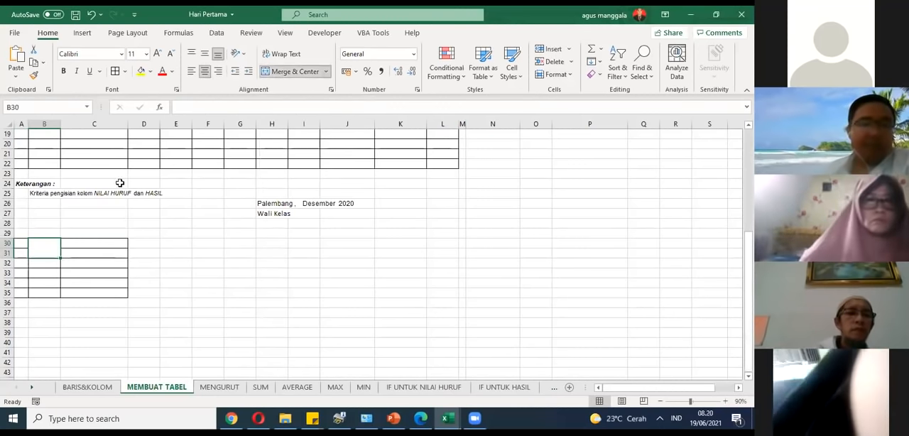
{"action": "left_click", "coordinate": [98, 261]}
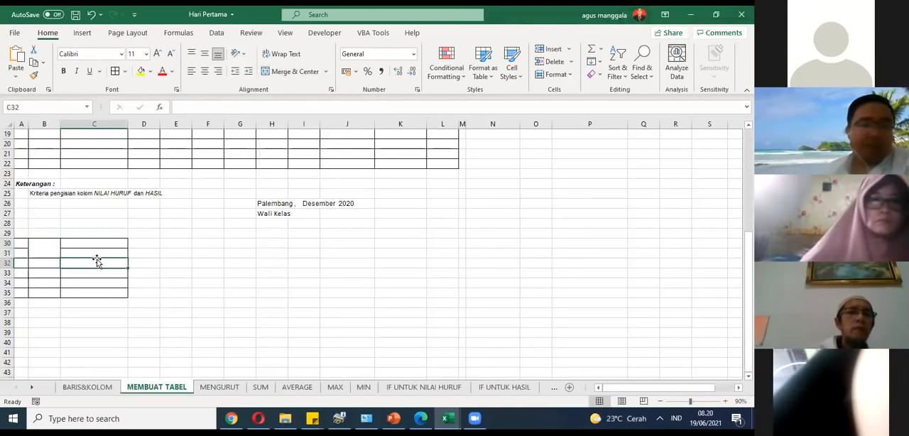
{"action": "left_click", "coordinate": [44, 250]}
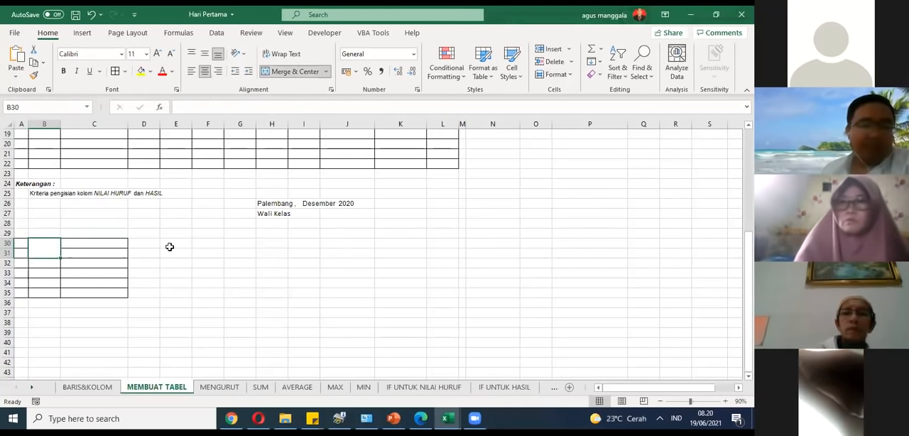
Step: Compare the score table's merged Nomor header with the merged cell B30 in the small grid
{"action": "scroll", "coordinate": [76, 245], "scroll_direction": "up", "scroll_amount": 6}
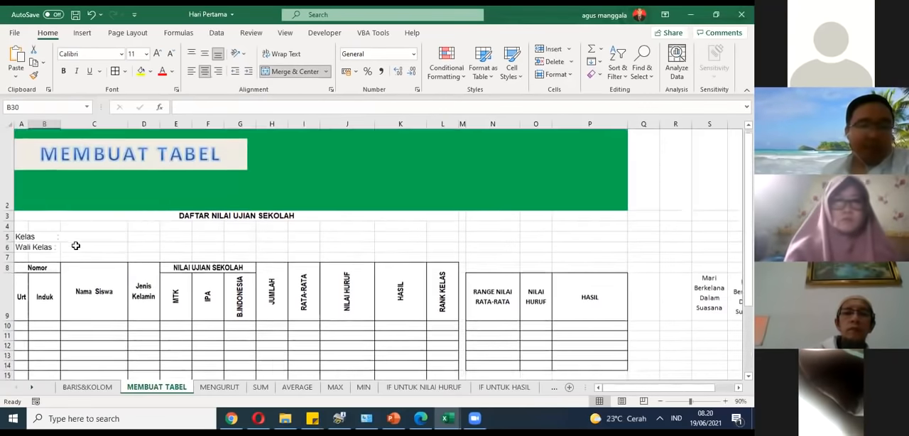
{"action": "scroll", "coordinate": [75, 246], "scroll_direction": "down", "scroll_amount": 2}
{"action": "scroll", "coordinate": [157, 172], "scroll_direction": "down", "scroll_amount": 1}
{"action": "scroll", "coordinate": [156, 172], "scroll_direction": "up", "scroll_amount": 2}
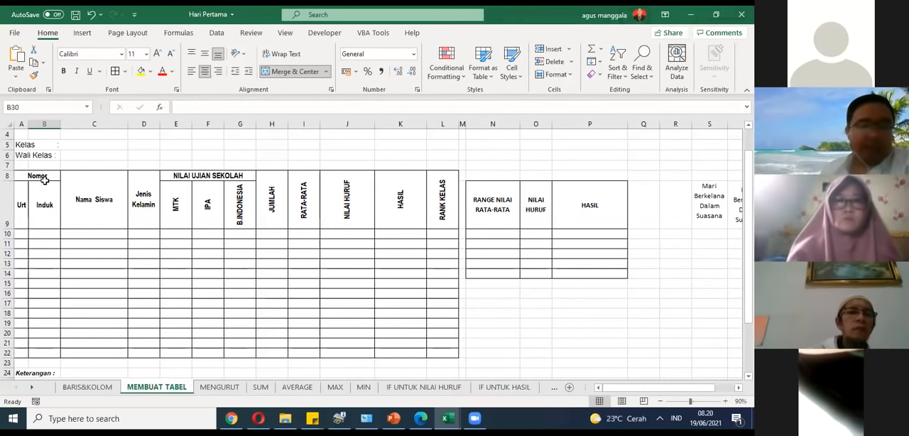
{"action": "scroll", "coordinate": [44, 180], "scroll_direction": "down", "scroll_amount": 4}
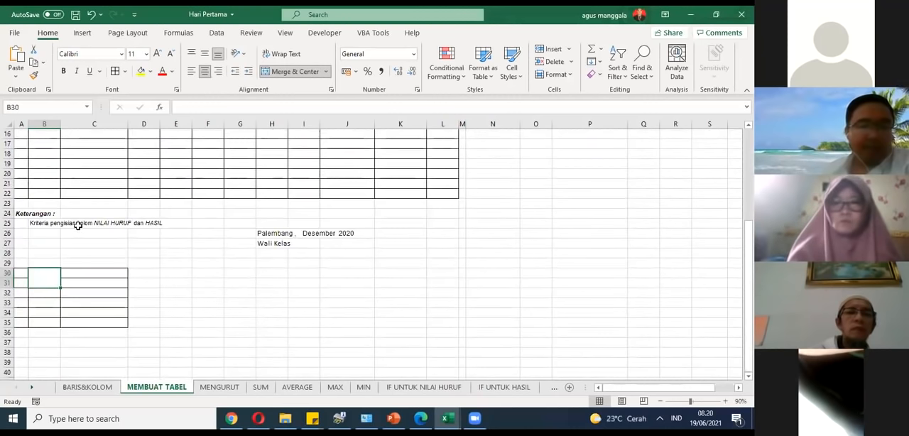
{"action": "scroll", "coordinate": [78, 225], "scroll_direction": "up", "scroll_amount": 3}
{"action": "scroll", "coordinate": [78, 225], "scroll_direction": "up", "scroll_amount": 1}
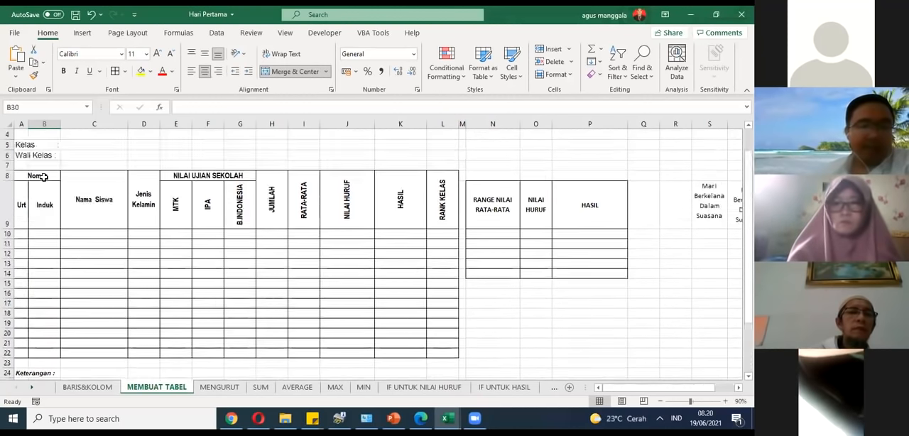
{"action": "scroll", "coordinate": [78, 225], "scroll_direction": "down", "scroll_amount": 4}
Step: Enter Nomor in cell C30 and Nama in cell C31 of the small grid
{"action": "left_click", "coordinate": [99, 271]}
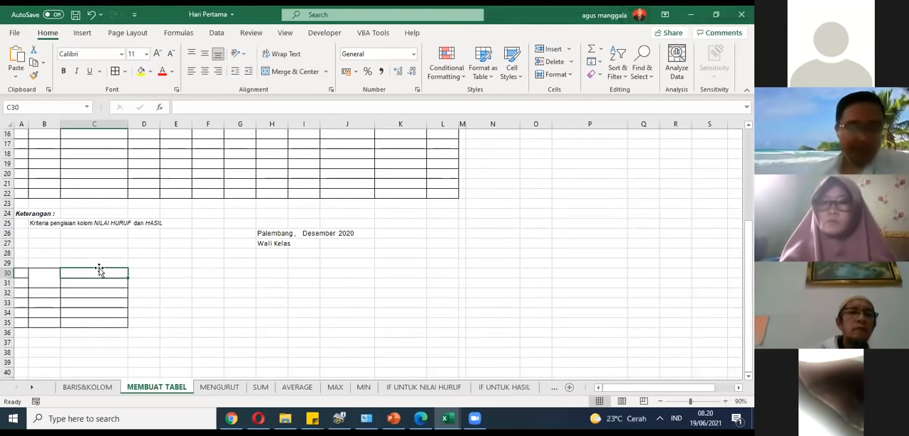
{"action": "type", "text": "Nom"}
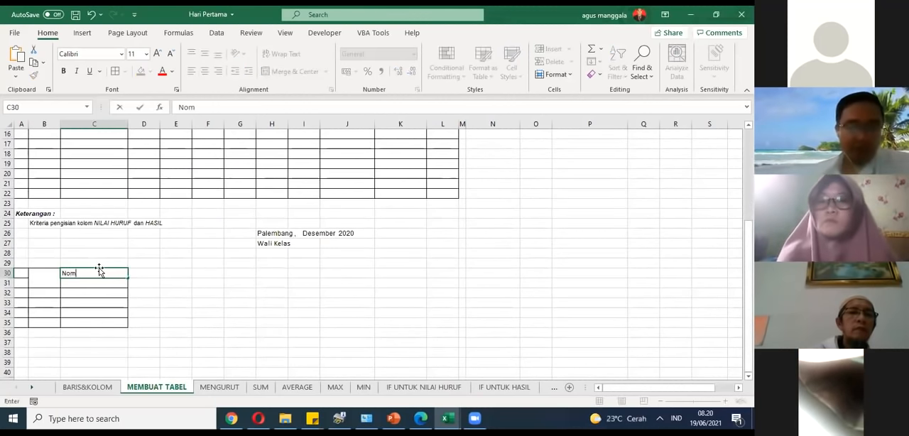
{"action": "type", "text": "or"}
{"action": "key", "text": "Return"}
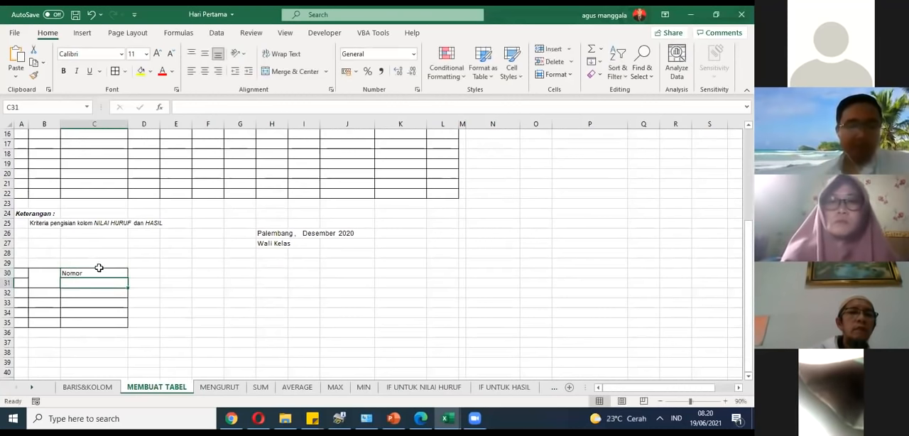
{"action": "type", "text": "Nama"}
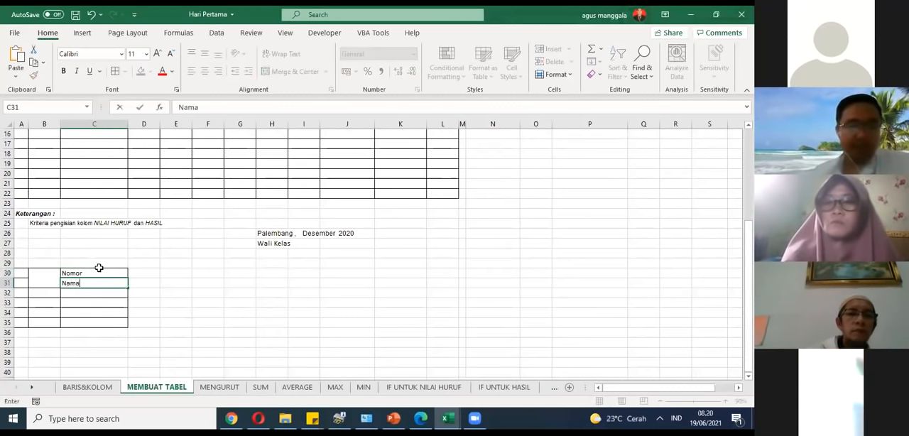
{"action": "key", "text": "Return"}
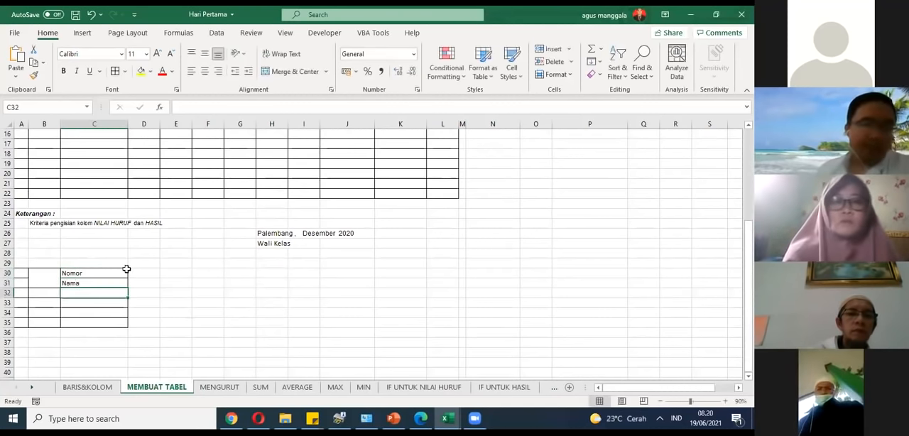
{"action": "left_click", "coordinate": [91, 282]}
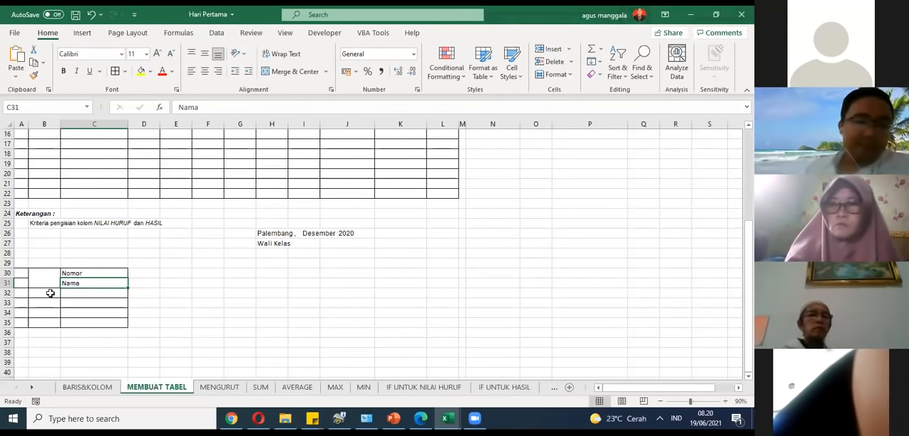
Step: Compare the score table's header cells with the Nomor and Nama entries in the small grid
{"action": "scroll", "coordinate": [71, 282], "scroll_direction": "up", "scroll_amount": 1}
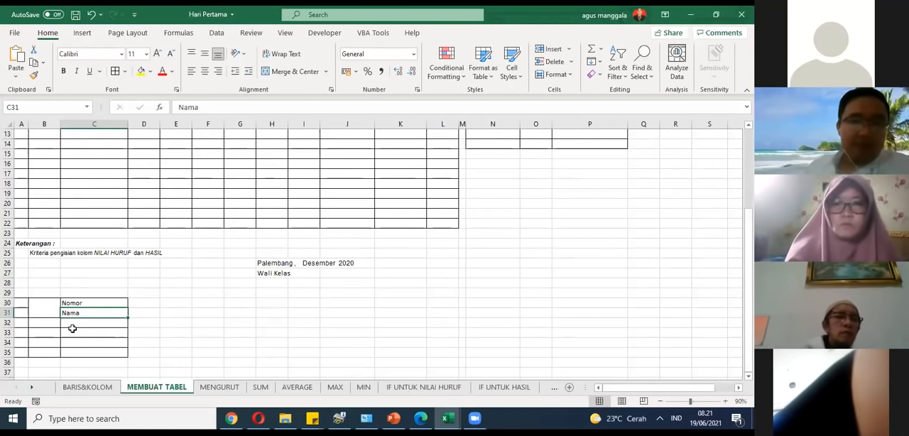
{"action": "scroll", "coordinate": [56, 326], "scroll_direction": "up", "scroll_amount": 3}
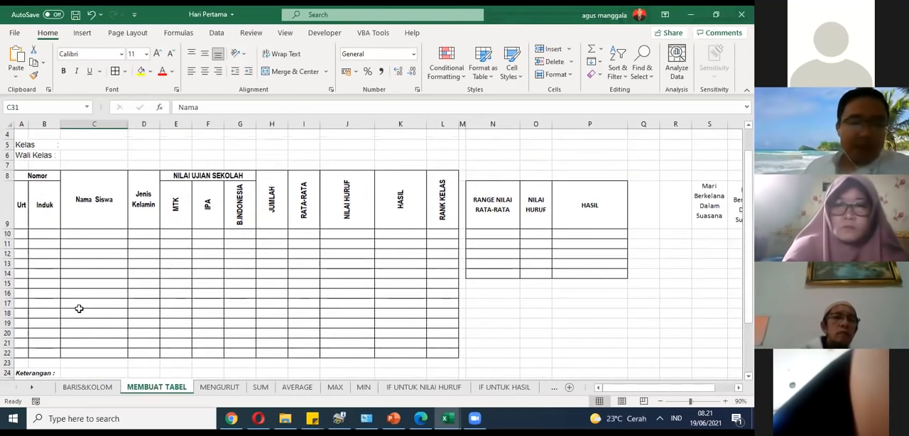
{"action": "scroll", "coordinate": [86, 278], "scroll_direction": "down", "scroll_amount": 4}
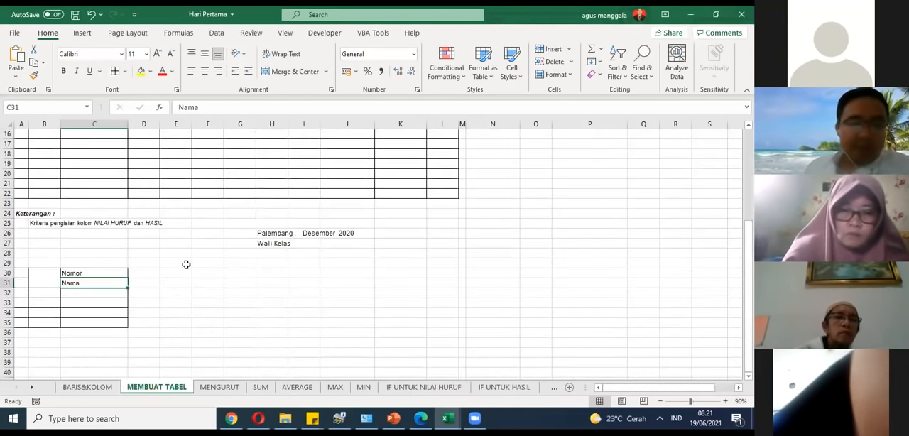
{"action": "scroll", "coordinate": [128, 260], "scroll_direction": "up", "scroll_amount": 2}
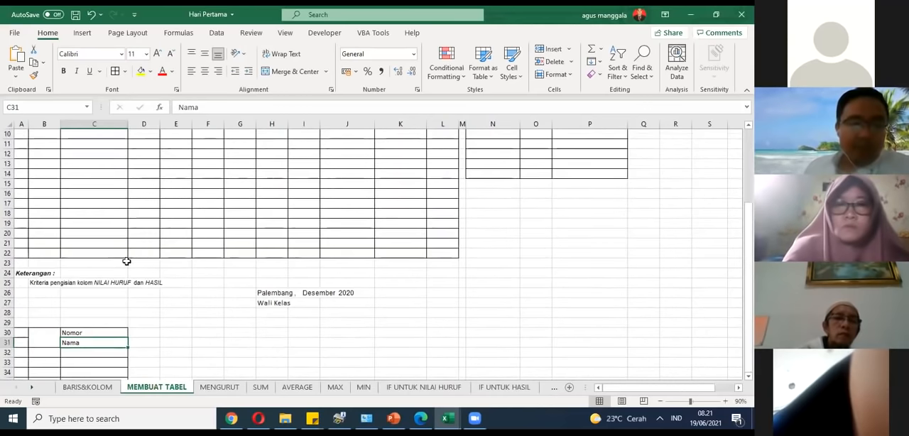
{"action": "scroll", "coordinate": [140, 256], "scroll_direction": "up", "scroll_amount": 2}
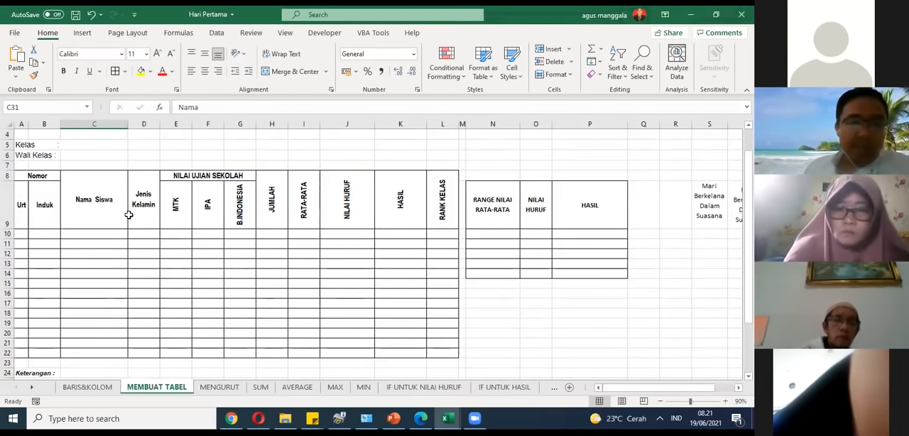
{"action": "scroll", "coordinate": [128, 215], "scroll_direction": "down", "scroll_amount": 2}
{"action": "scroll", "coordinate": [128, 213], "scroll_direction": "up", "scroll_amount": 3}
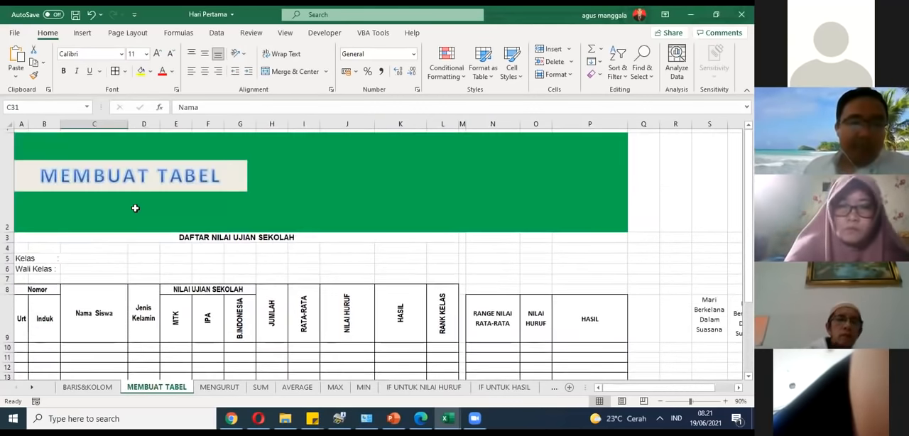
{"action": "scroll", "coordinate": [128, 217], "scroll_direction": "down", "scroll_amount": 1}
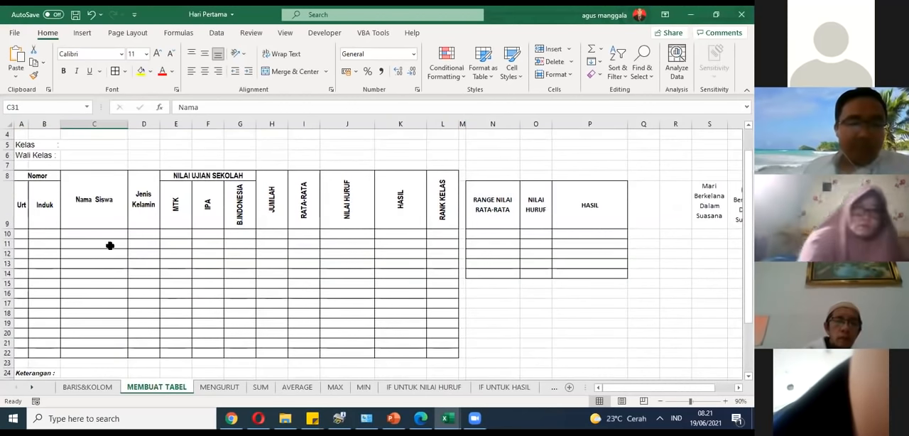
Step: Hide rows 12 through 27 between the score table's header and the small grid
{"action": "left_click_drag", "start_coordinate": [8, 253], "coordinate": [47, 305]}
{"action": "right_click", "coordinate": [122, 171]}
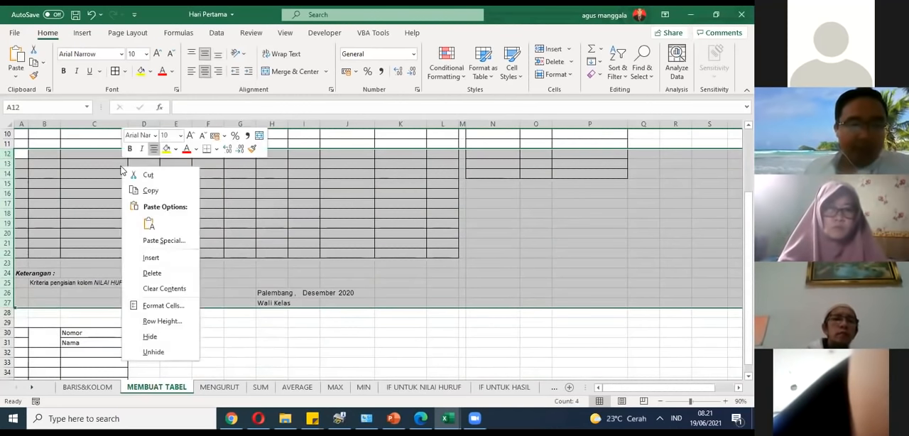
{"action": "left_click", "coordinate": [151, 337]}
{"action": "scroll", "coordinate": [213, 261], "scroll_direction": "up", "scroll_amount": 2}
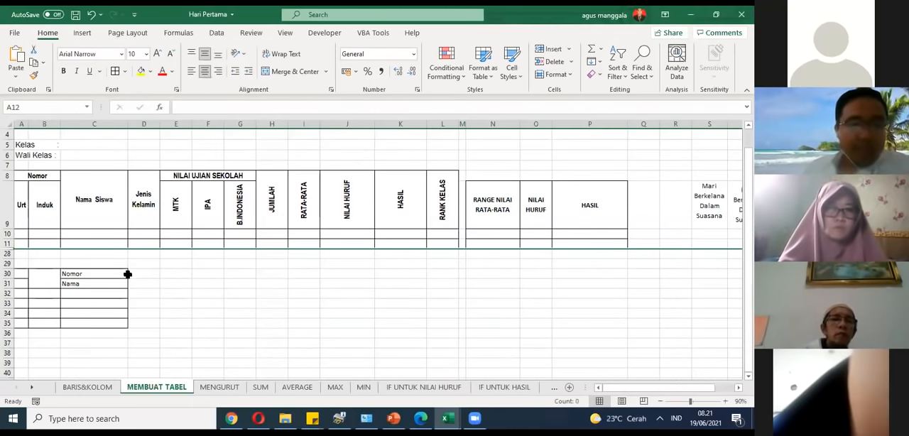
Step: Enter MTK in the merged cell B30, following the MTK header of the score table
{"action": "left_click", "coordinate": [178, 208]}
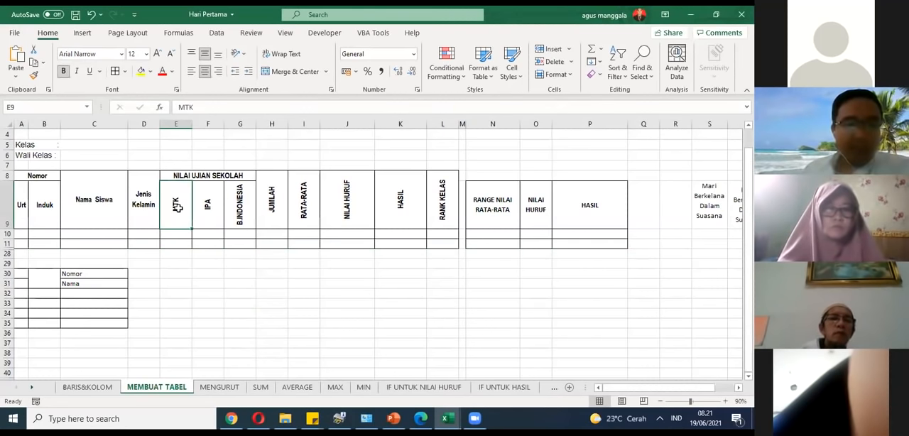
{"action": "left_click", "coordinate": [46, 278]}
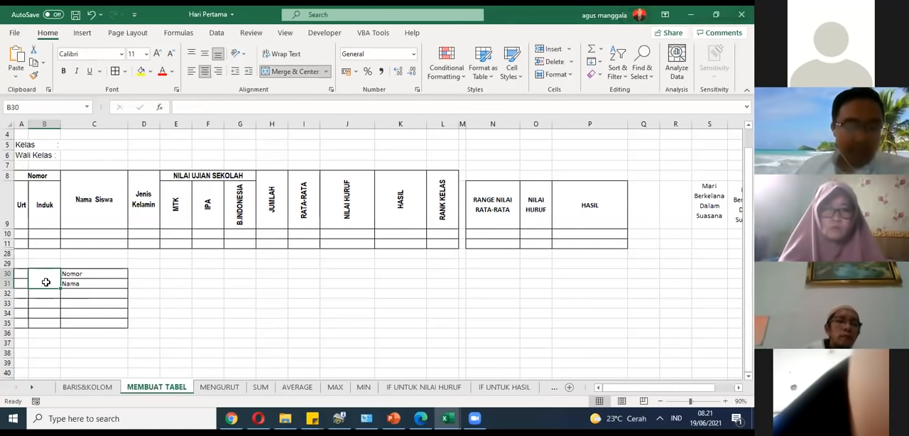
{"action": "type", "text": "M"}
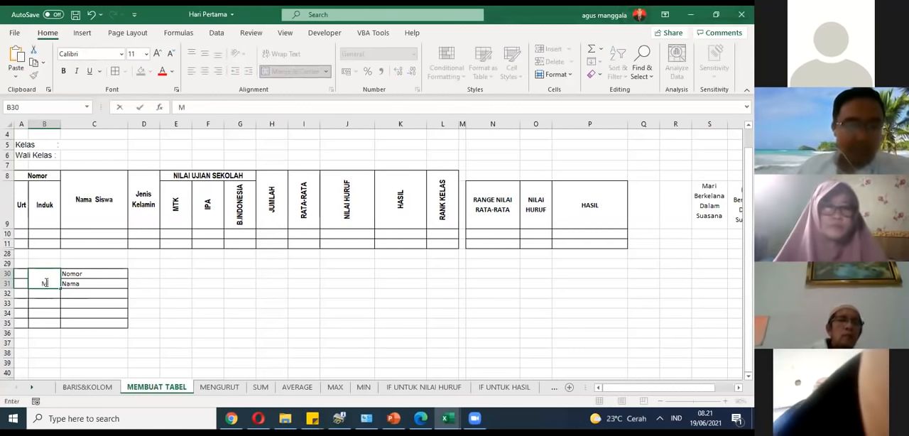
{"action": "type", "text": "TK"}
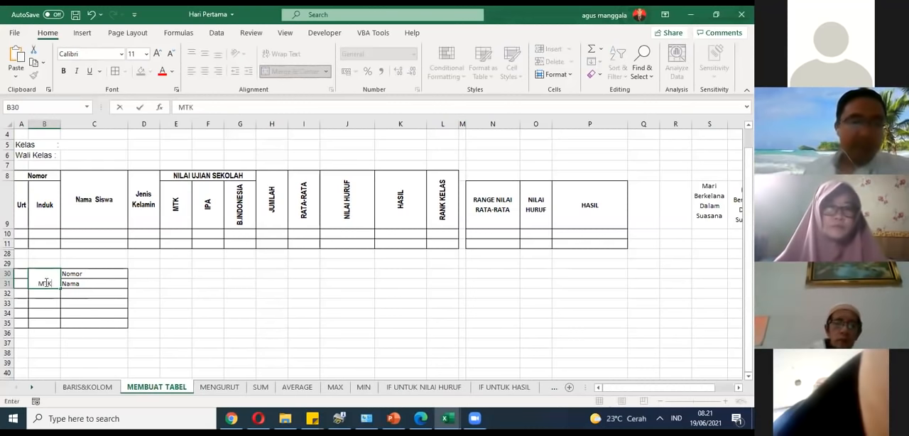
{"action": "left_click", "coordinate": [151, 276]}
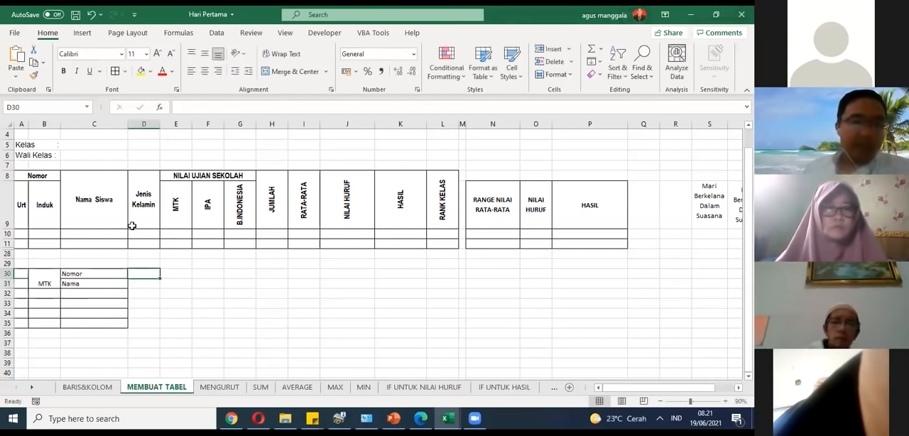
Step: Apply Rotate Text Up to the MTK text in merged cell B30 and compare it with the score table's MTK header
{"action": "left_click", "coordinate": [46, 283]}
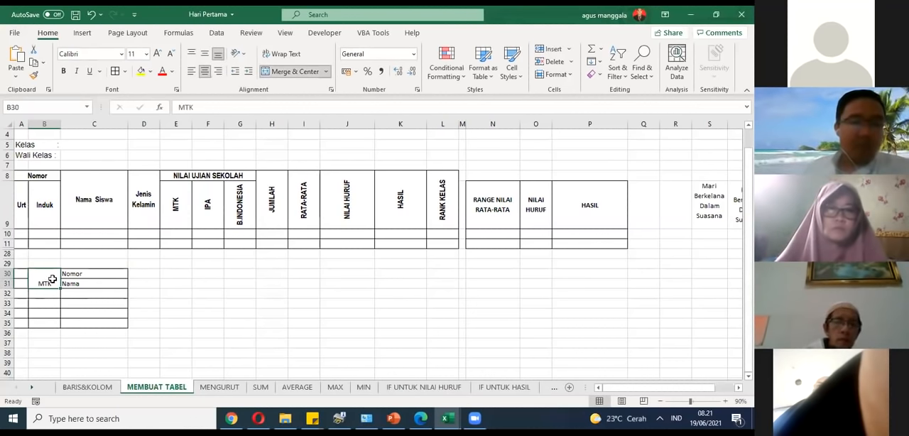
{"action": "left_click", "coordinate": [246, 58]}
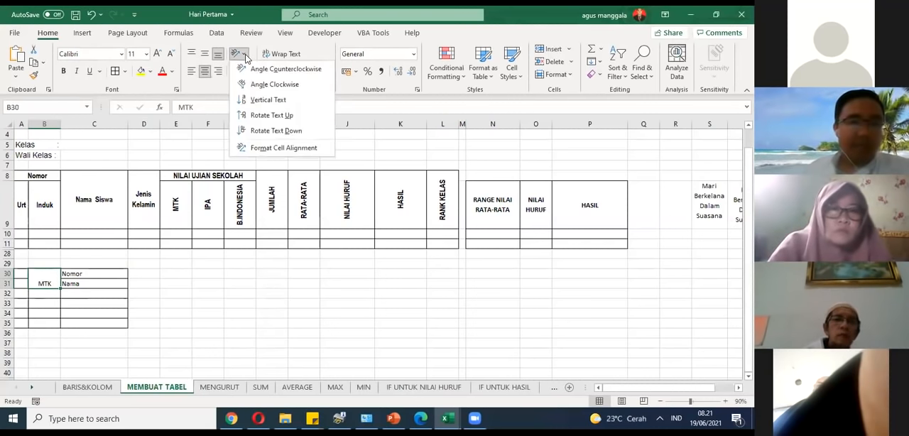
{"action": "left_click", "coordinate": [259, 274]}
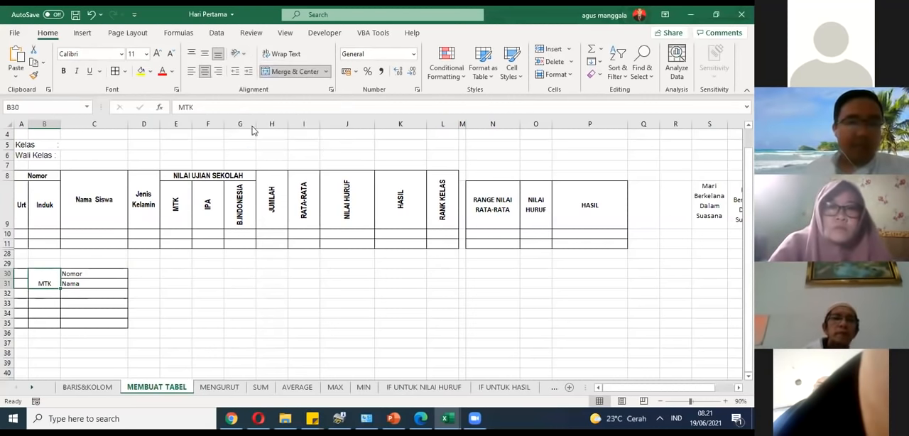
{"action": "left_click", "coordinate": [243, 56]}
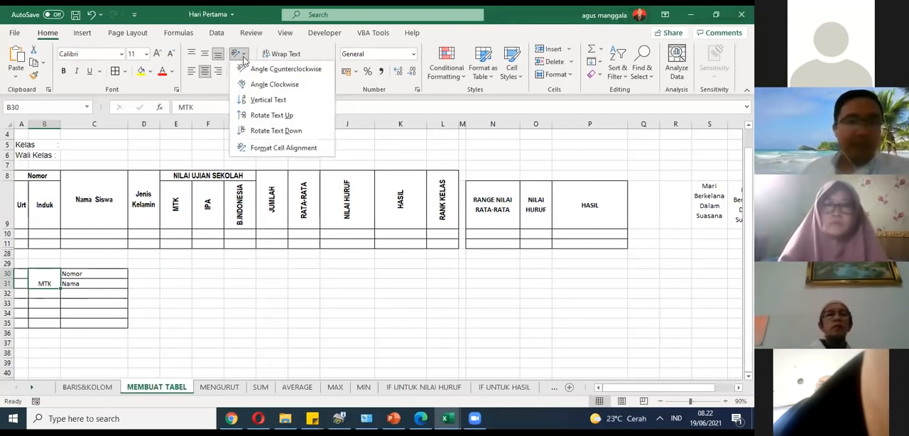
{"action": "left_click", "coordinate": [252, 117]}
{"action": "left_click", "coordinate": [150, 311]}
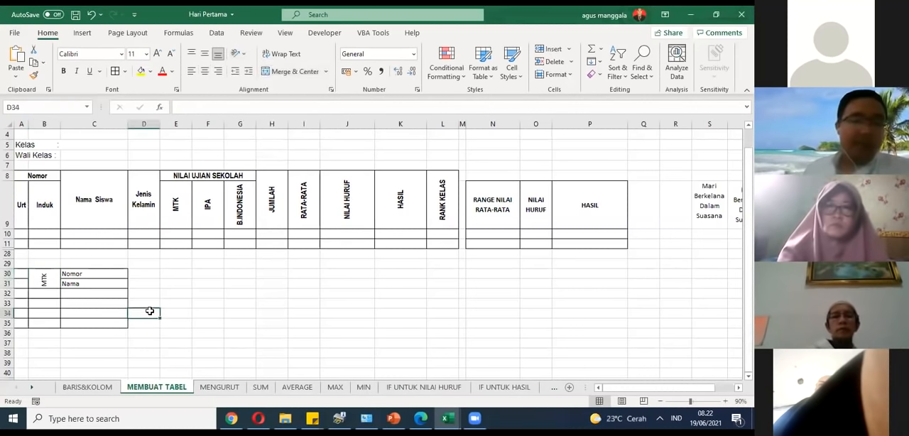
{"action": "left_click", "coordinate": [176, 220]}
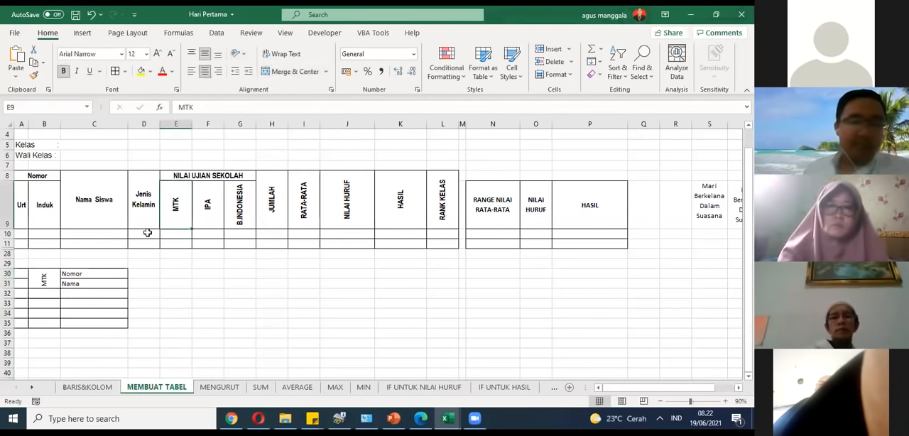
{"action": "left_click", "coordinate": [40, 280]}
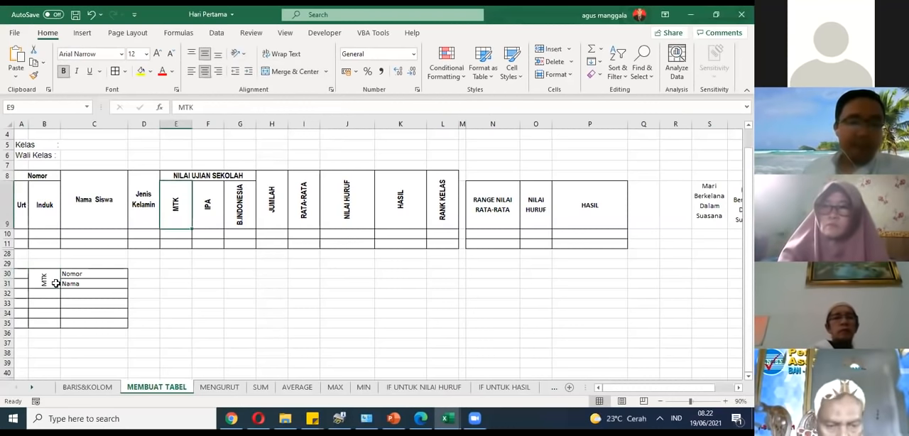
{"action": "left_click", "coordinate": [231, 293]}
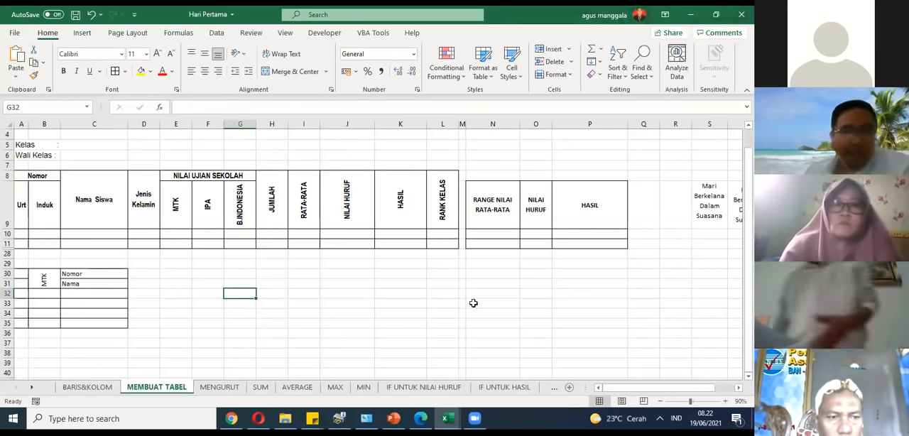
{"action": "left_click", "coordinate": [53, 285]}
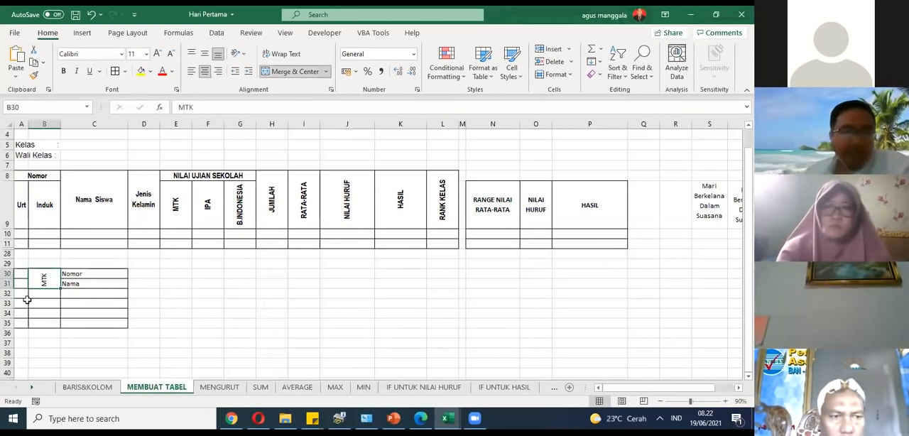
{"action": "left_click", "coordinate": [69, 284]}
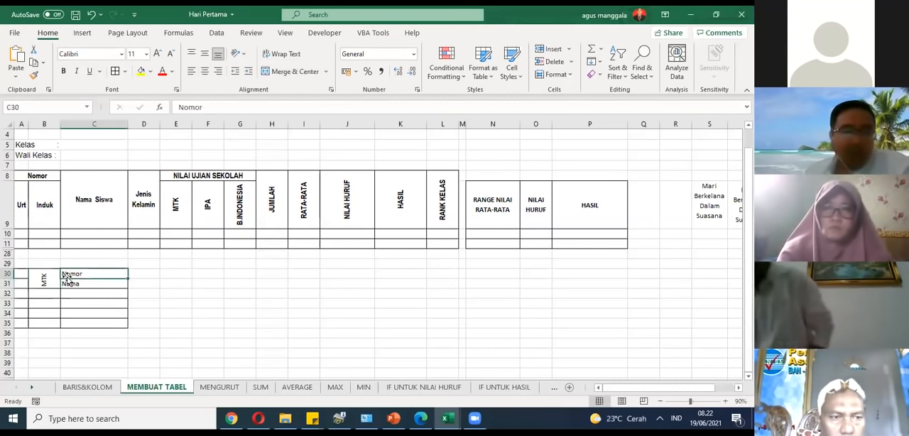
{"action": "left_click", "coordinate": [44, 282]}
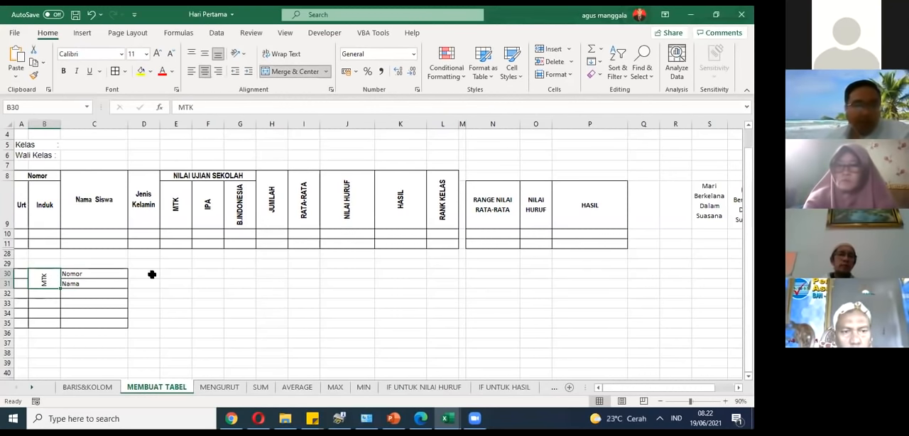
Step: Apply All Borders to cells D30 through D35 to extend the small grid by one column
{"action": "left_click_drag", "start_coordinate": [152, 273], "coordinate": [147, 324]}
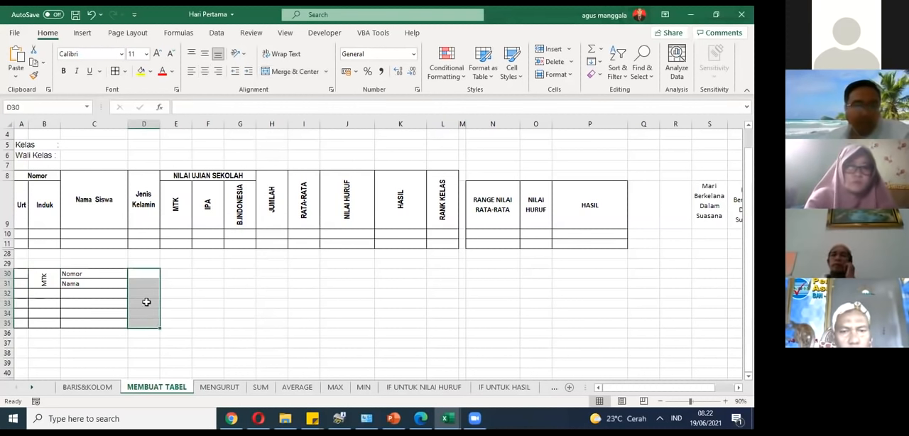
{"action": "left_click", "coordinate": [125, 72]}
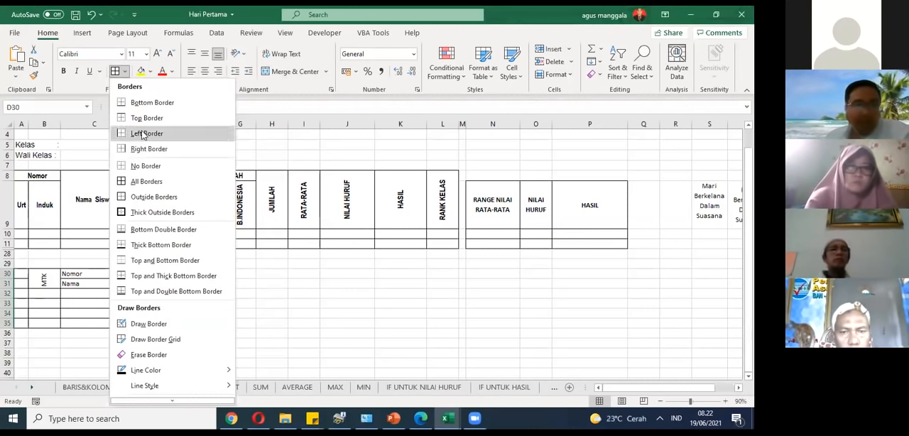
{"action": "left_click", "coordinate": [154, 183]}
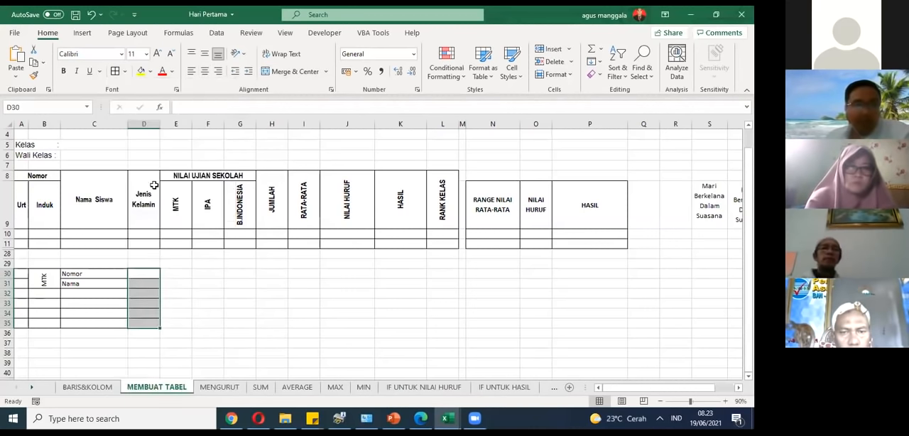
{"action": "left_click", "coordinate": [134, 282]}
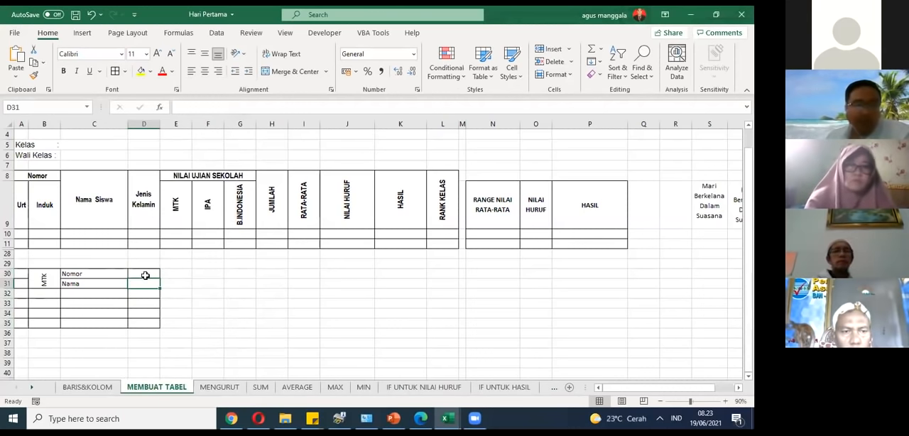
Step: Apply All Borders to cells E30 through L35 so the small grid spans the same columns as the score table
{"action": "left_click_drag", "start_coordinate": [174, 274], "coordinate": [438, 320]}
{"action": "left_click", "coordinate": [252, 291]}
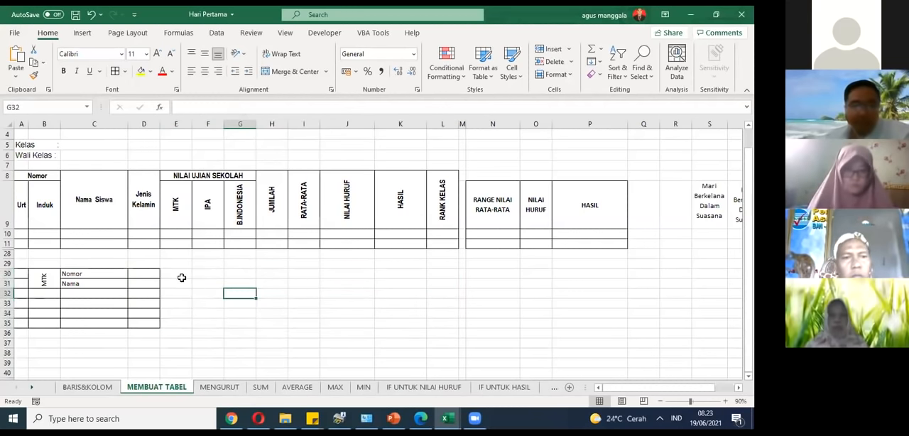
{"action": "left_click", "coordinate": [182, 277]}
{"action": "left_click_drag", "start_coordinate": [193, 279], "coordinate": [423, 375]}
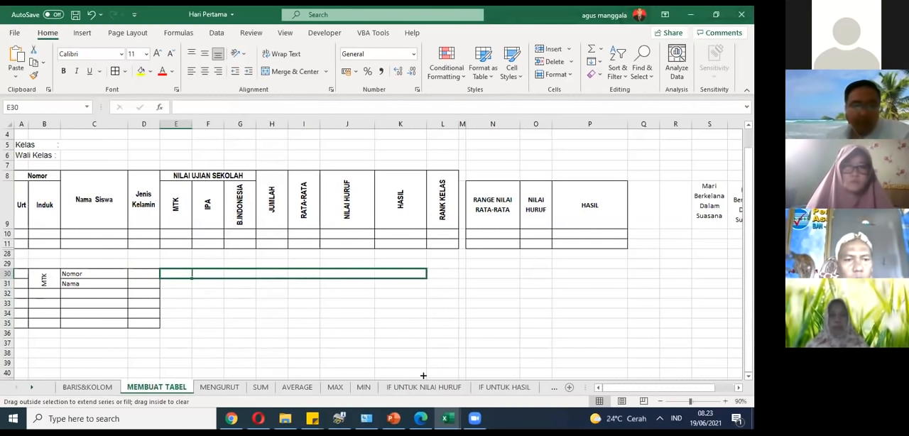
{"action": "left_click_drag", "start_coordinate": [434, 348], "coordinate": [348, 298]}
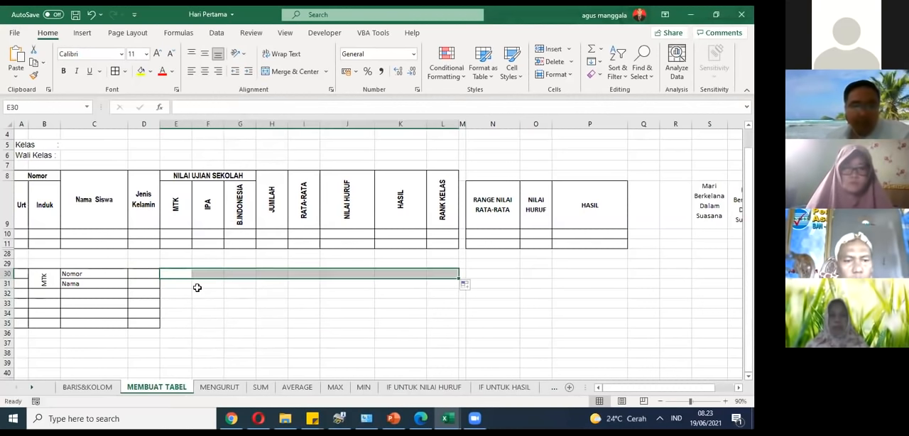
{"action": "left_click", "coordinate": [197, 286]}
{"action": "left_click_drag", "start_coordinate": [168, 277], "coordinate": [434, 322]}
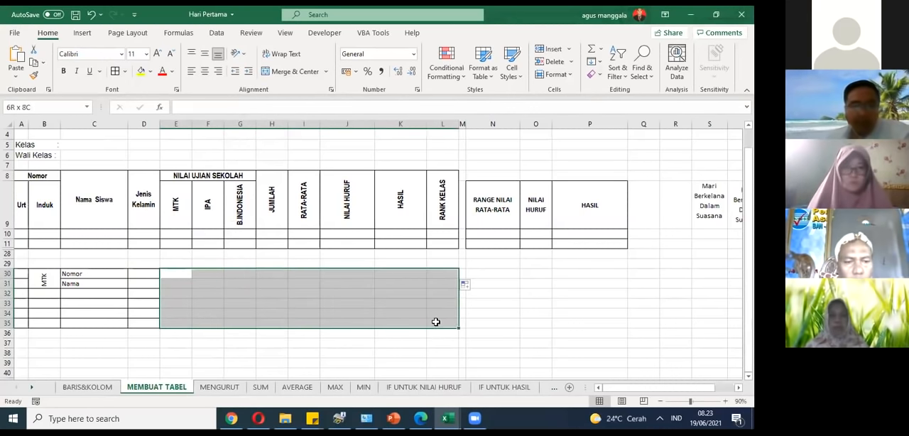
{"action": "left_click", "coordinate": [115, 72]}
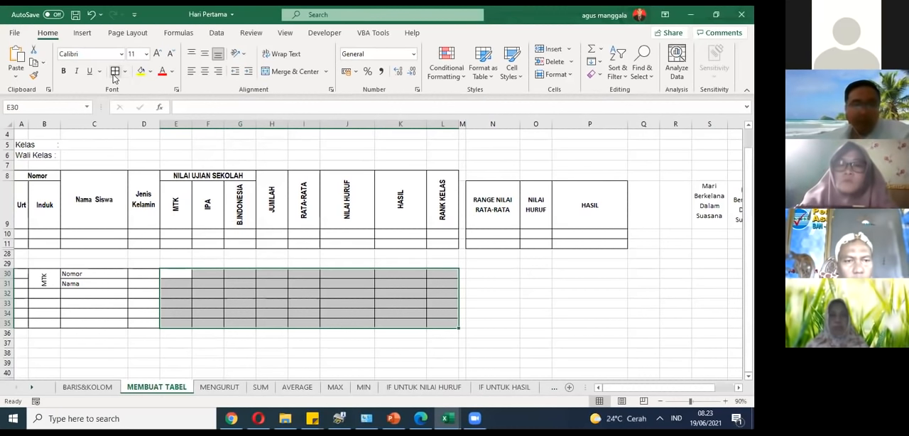
{"action": "left_click", "coordinate": [488, 323]}
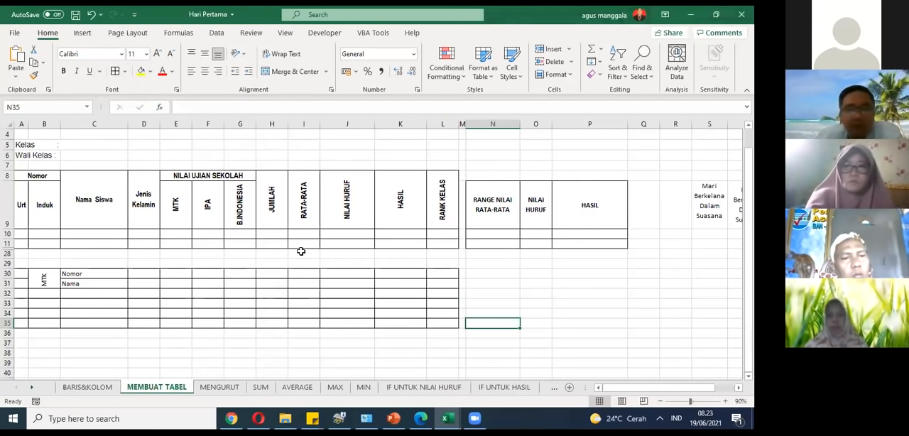
Step: Compare the extended grid with the score table's title and header rows, including the Urt header cell
{"action": "scroll", "coordinate": [301, 238], "scroll_direction": "up", "scroll_amount": 1}
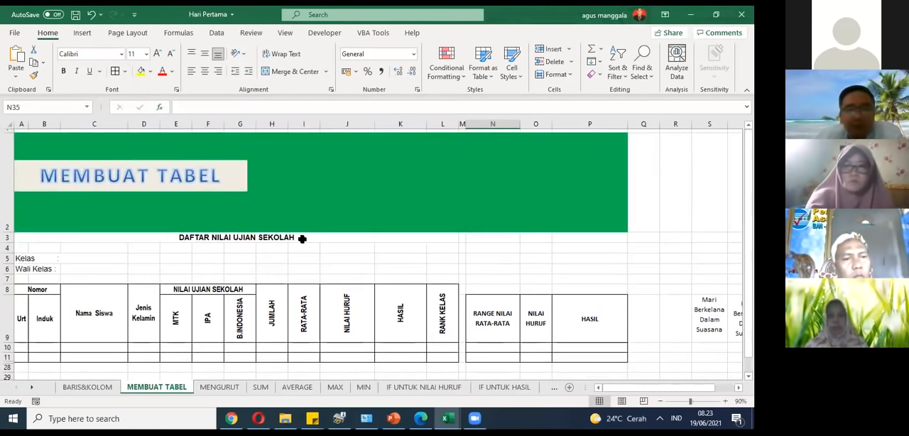
{"action": "scroll", "coordinate": [302, 239], "scroll_direction": "down", "scroll_amount": 1}
{"action": "scroll", "coordinate": [302, 239], "scroll_direction": "up", "scroll_amount": 1}
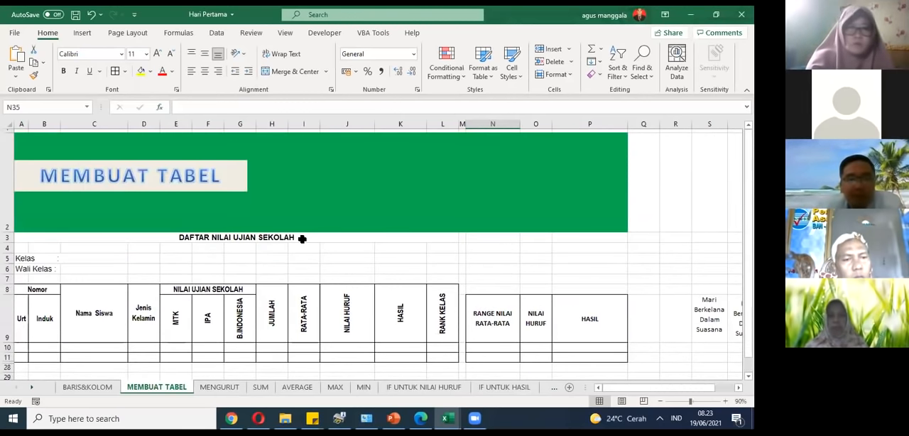
{"action": "scroll", "coordinate": [302, 238], "scroll_direction": "down", "scroll_amount": 2}
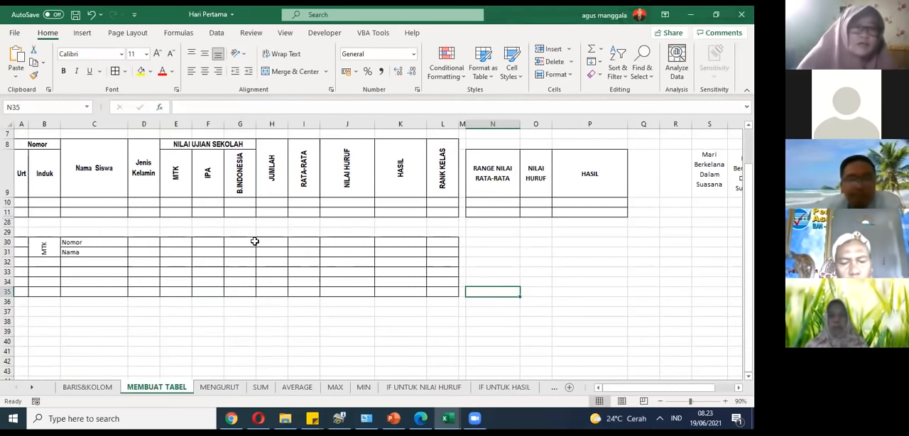
{"action": "scroll", "coordinate": [253, 240], "scroll_direction": "up", "scroll_amount": 2}
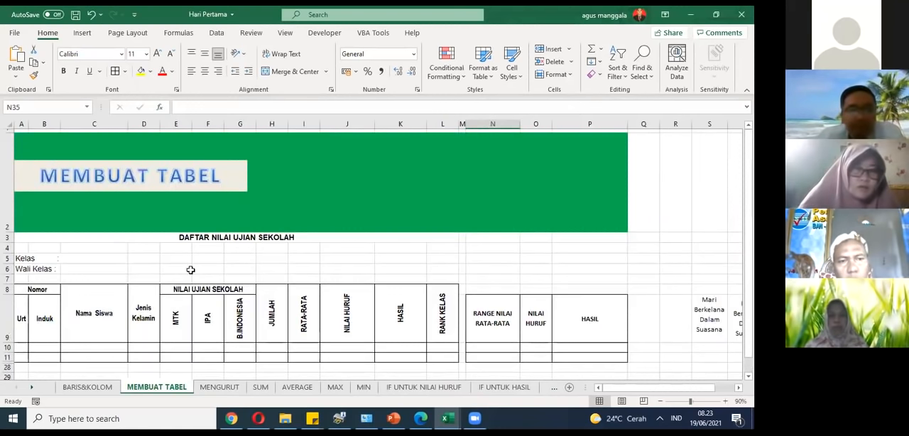
{"action": "scroll", "coordinate": [191, 271], "scroll_direction": "down", "scroll_amount": 1}
{"action": "left_click", "coordinate": [53, 285]}
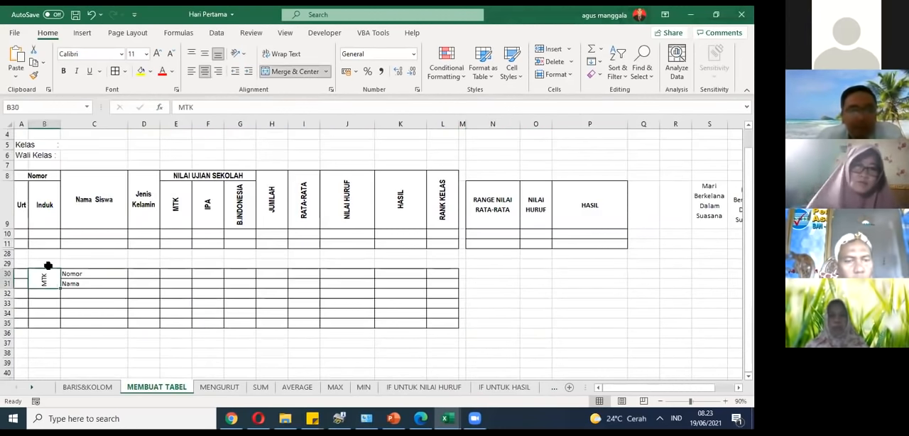
{"action": "left_click", "coordinate": [22, 204]}
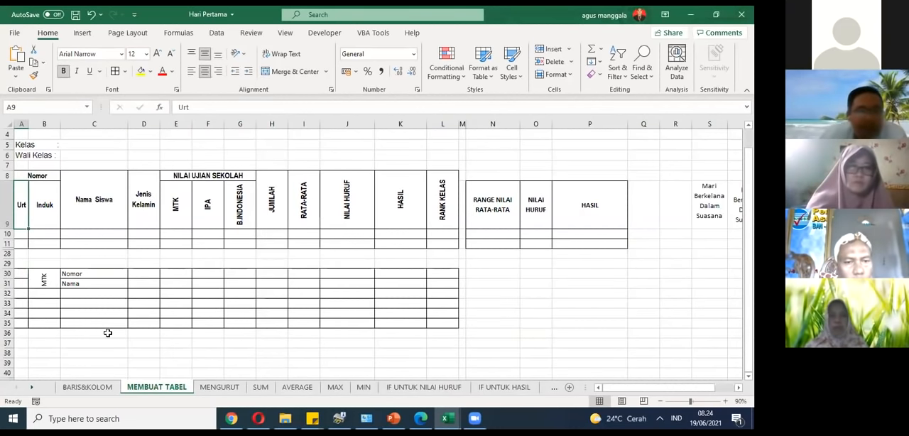
Step: Enter Nomor in cell A30 and autofit the width of column A
{"action": "left_click", "coordinate": [19, 277]}
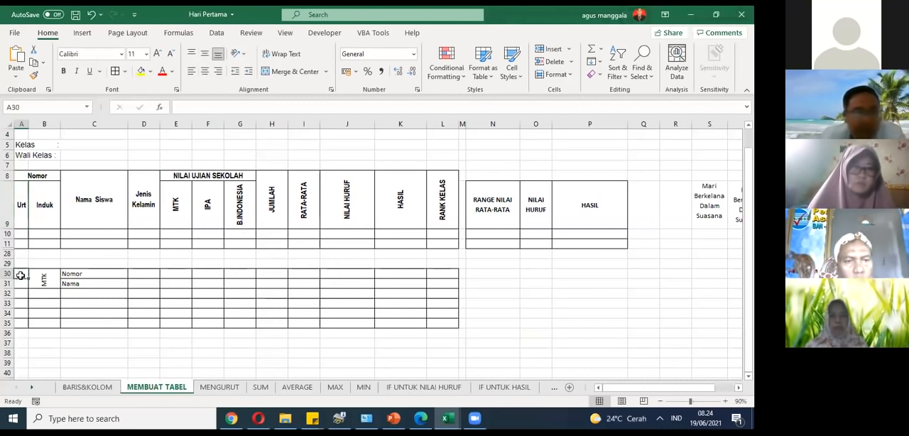
{"action": "type", "text": "nOMO"}
{"action": "left_click", "coordinate": [63, 303]}
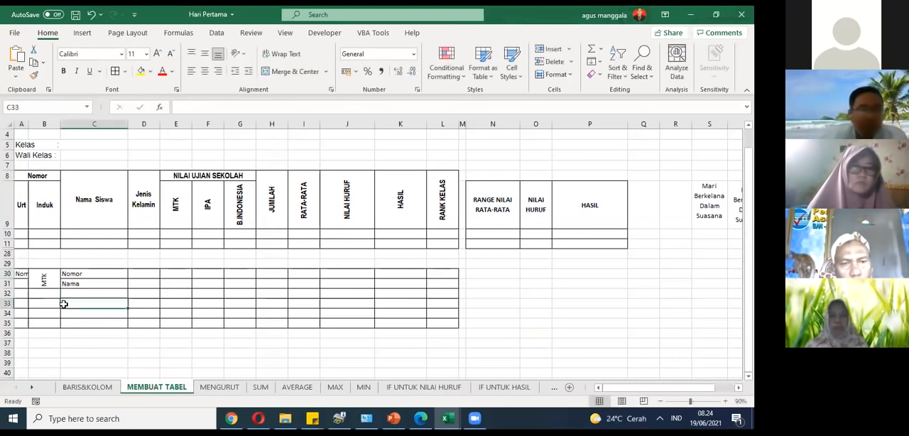
{"action": "double_click", "coordinate": [27, 124]}
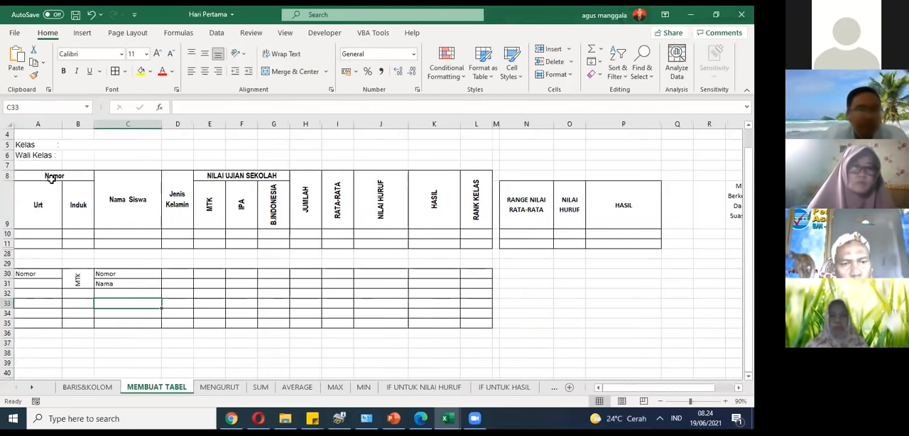
Step: Unmerge the MTK cell B30 and delete its text
{"action": "left_click", "coordinate": [68, 271]}
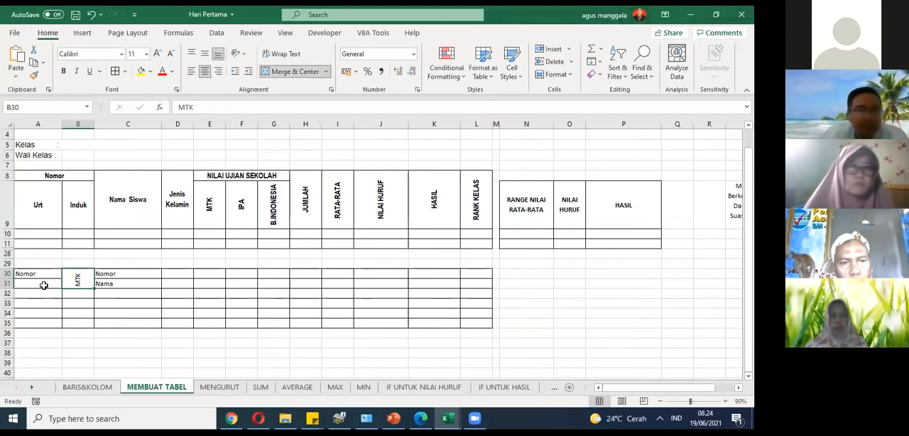
{"action": "left_click", "coordinate": [285, 72]}
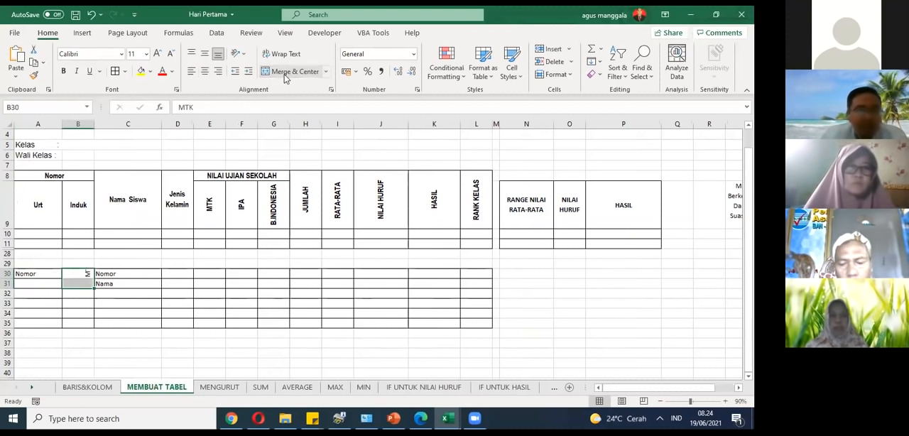
{"action": "left_click", "coordinate": [84, 302]}
{"action": "left_click", "coordinate": [87, 275]}
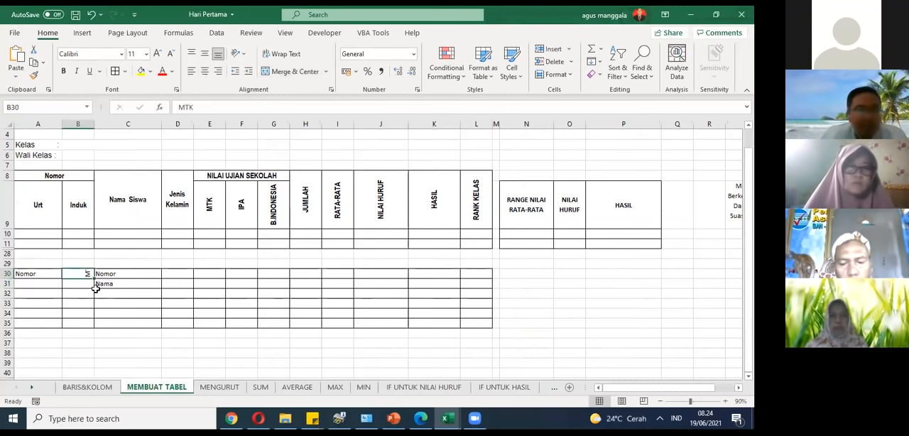
{"action": "key", "text": "Delete"}
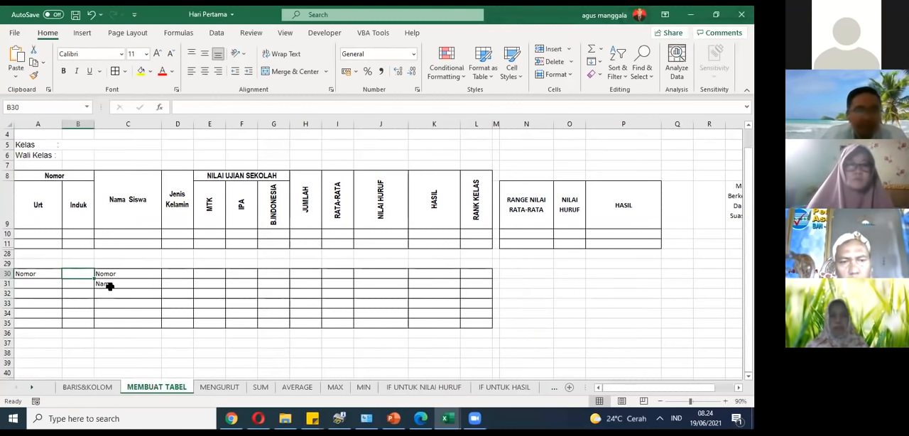
{"action": "left_click", "coordinate": [99, 303]}
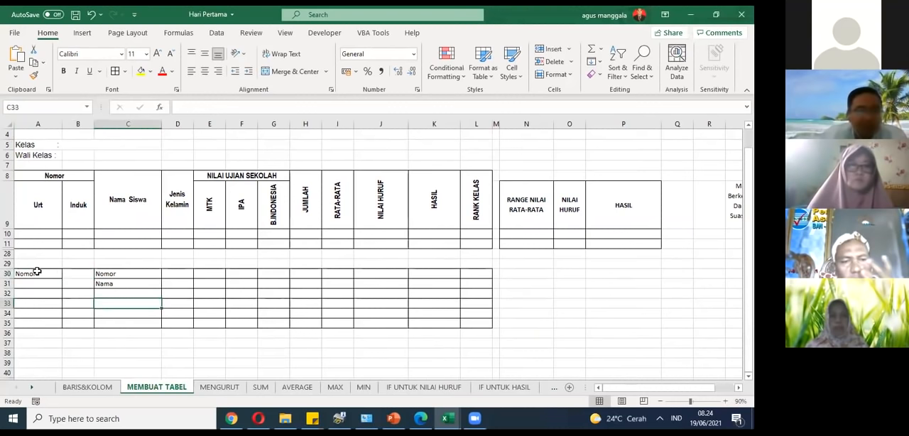
Step: Merge and center cells A30 and B30 across the Nomor header
{"action": "left_click_drag", "start_coordinate": [36, 274], "coordinate": [70, 274]}
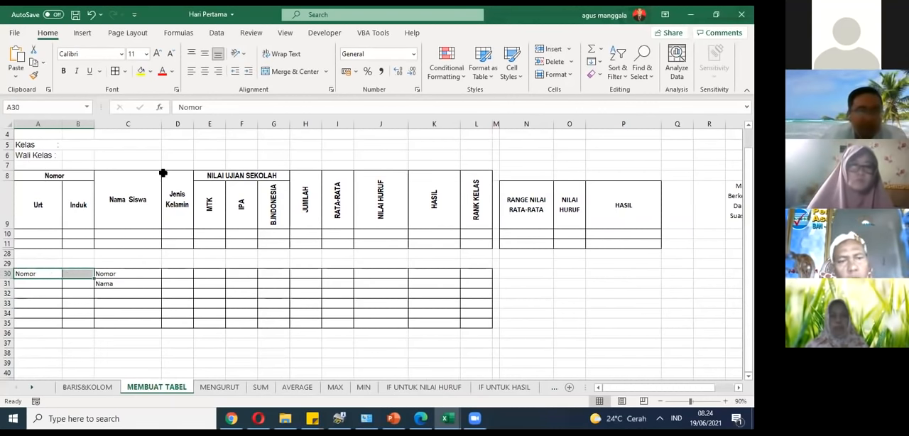
{"action": "left_click", "coordinate": [291, 72]}
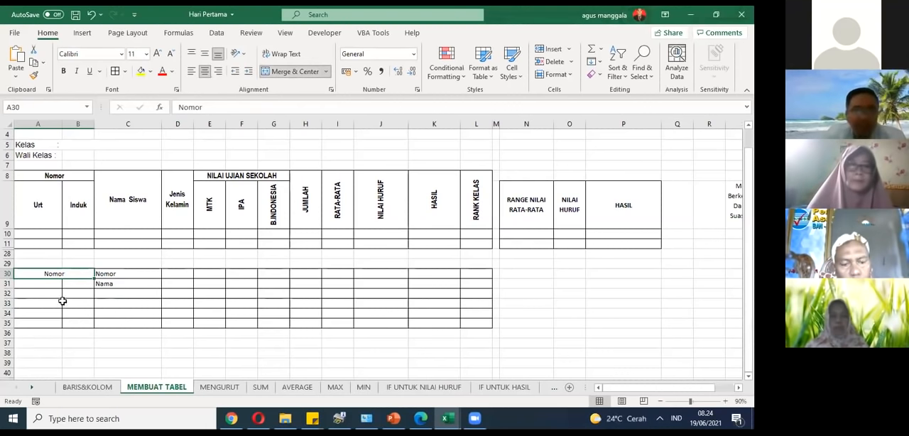
Step: Enter Urut in cell A31 and Induk in cell B31 beneath the merged Nomor header
{"action": "left_click", "coordinate": [59, 215]}
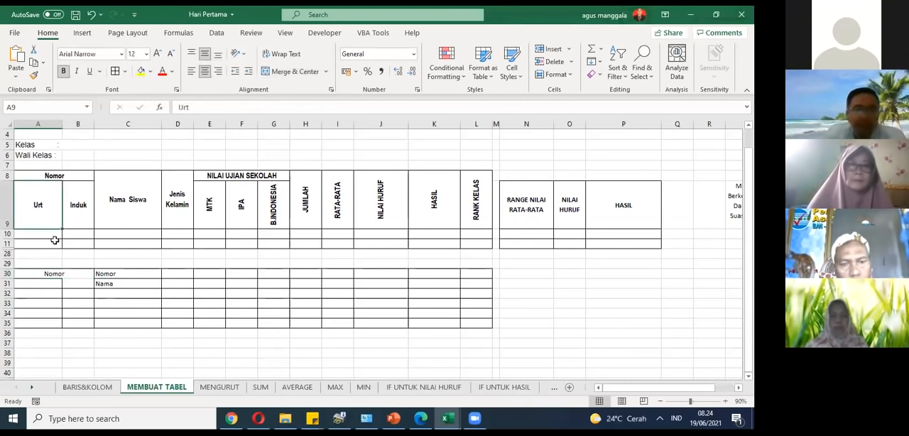
{"action": "left_click", "coordinate": [55, 284]}
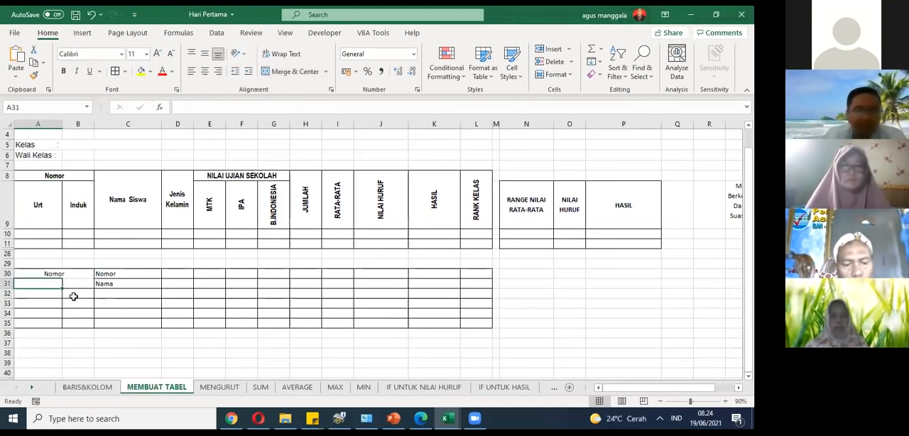
{"action": "type", "text": "Urut"}
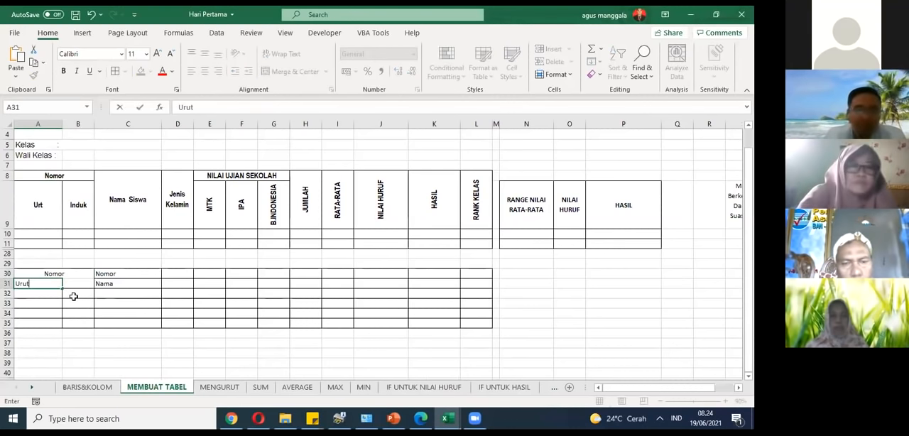
{"action": "key", "text": "Tab"}
{"action": "type", "text": "Indu"}
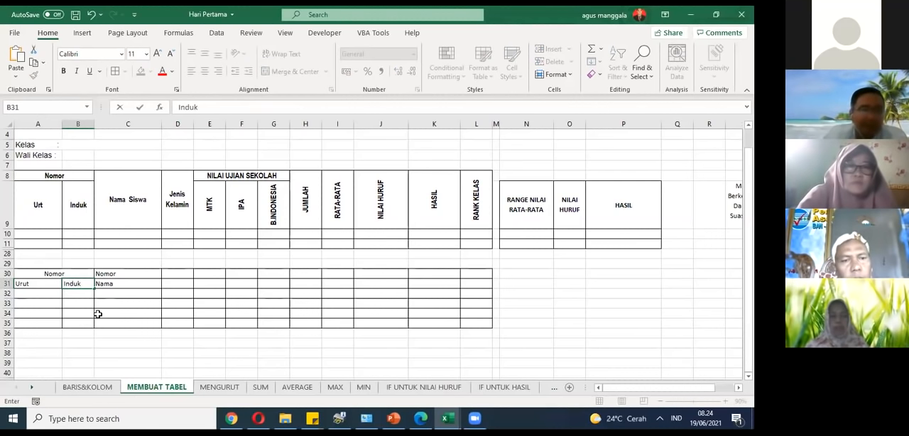
{"action": "left_click", "coordinate": [97, 313]}
Step: Try the Angle Counterclockwise, Angle Clockwise and Rotate Text Down orientations on the Induk header in cell B31
{"action": "left_click", "coordinate": [67, 288]}
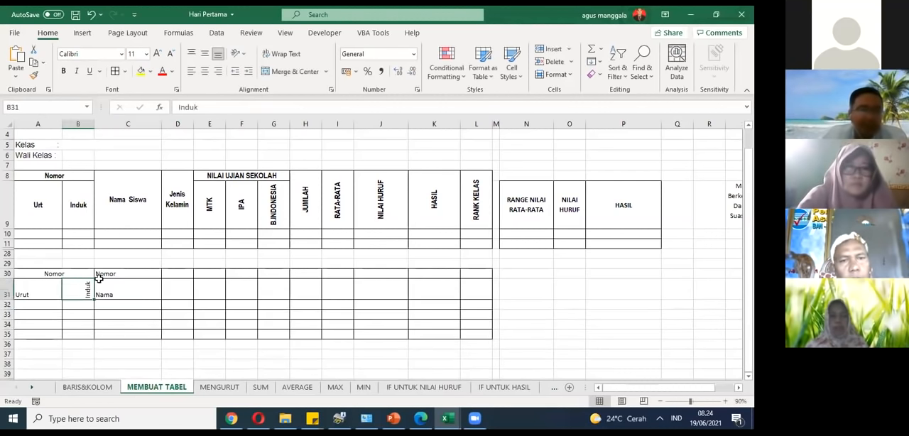
{"action": "left_click", "coordinate": [242, 55]}
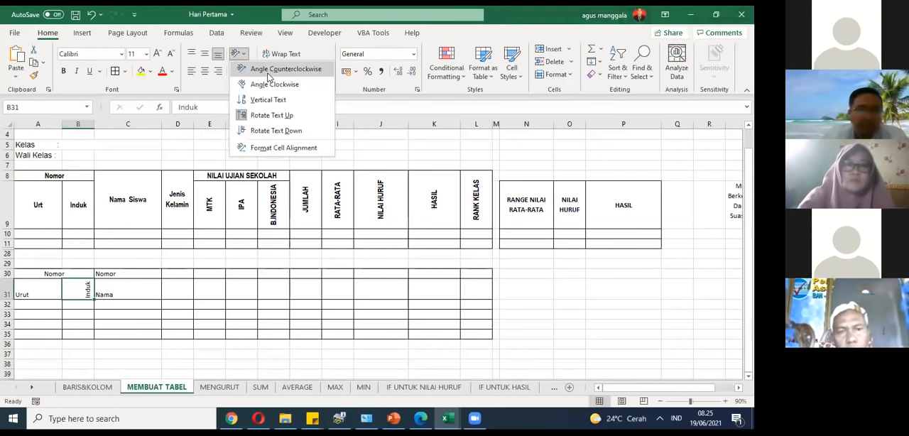
{"action": "left_click", "coordinate": [268, 73]}
{"action": "left_click", "coordinate": [240, 54]}
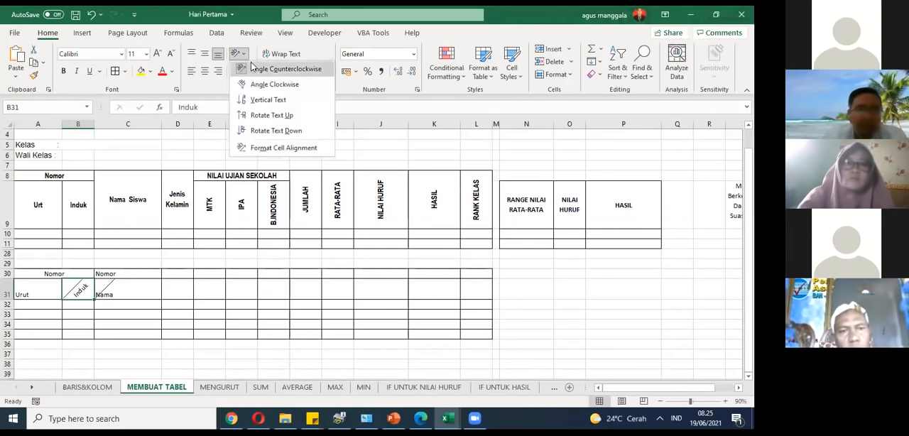
{"action": "left_click", "coordinate": [259, 85]}
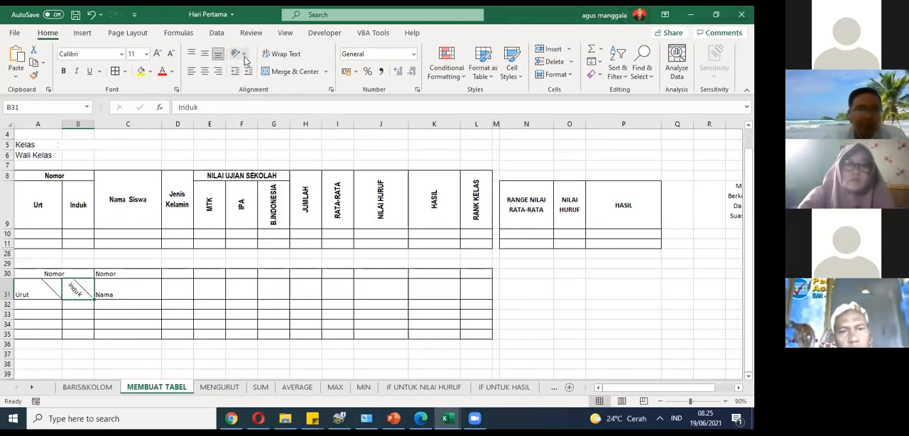
{"action": "left_click", "coordinate": [243, 55]}
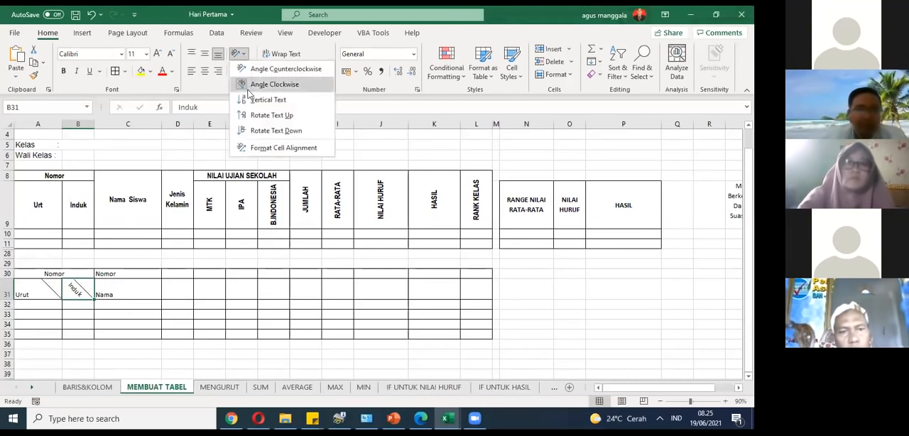
{"action": "left_click", "coordinate": [256, 130]}
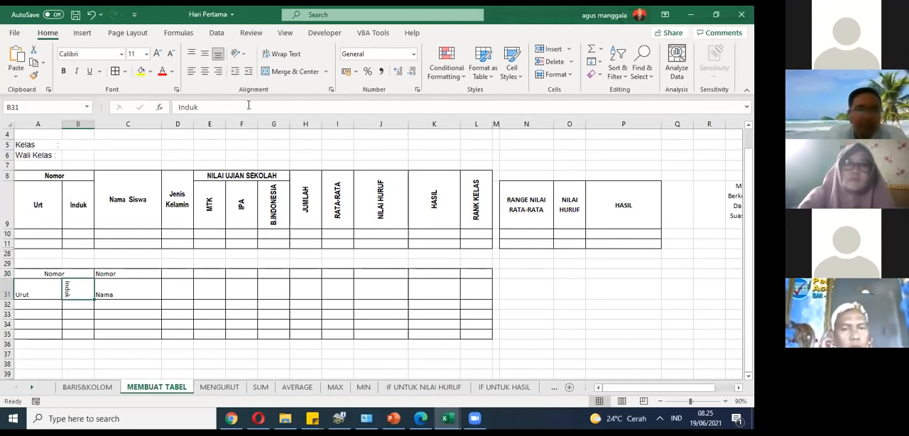
{"action": "left_click", "coordinate": [239, 54]}
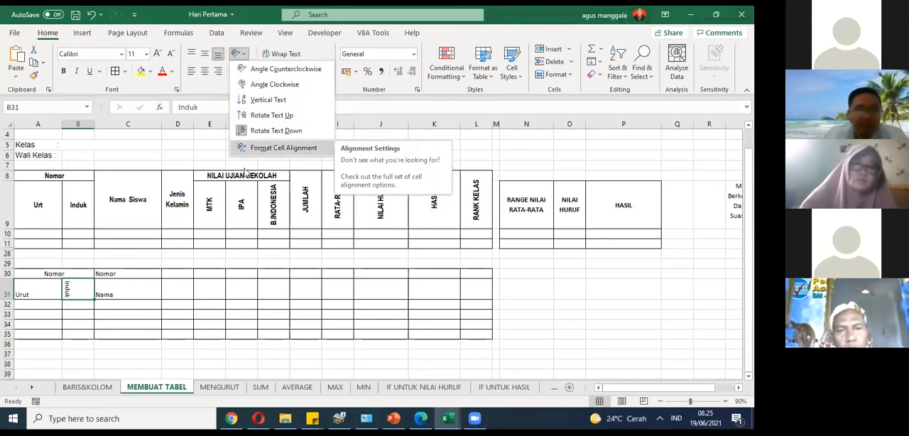
{"action": "left_click", "coordinate": [95, 317]}
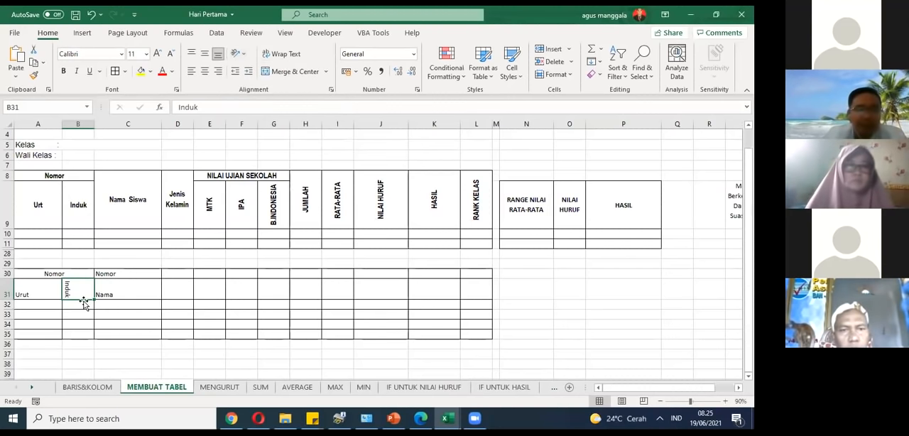
Step: Angle the Induk header in B31 counterclockwise, and switch it to the clockwise angle
{"action": "left_click", "coordinate": [19, 297]}
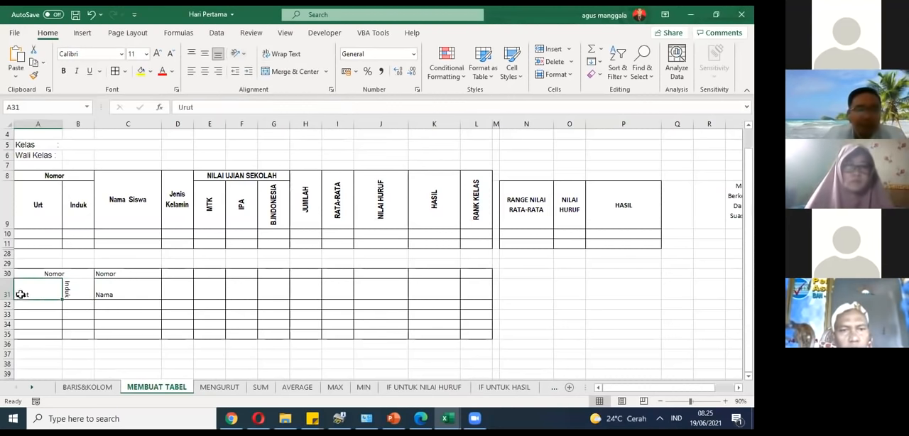
{"action": "left_click", "coordinate": [65, 292]}
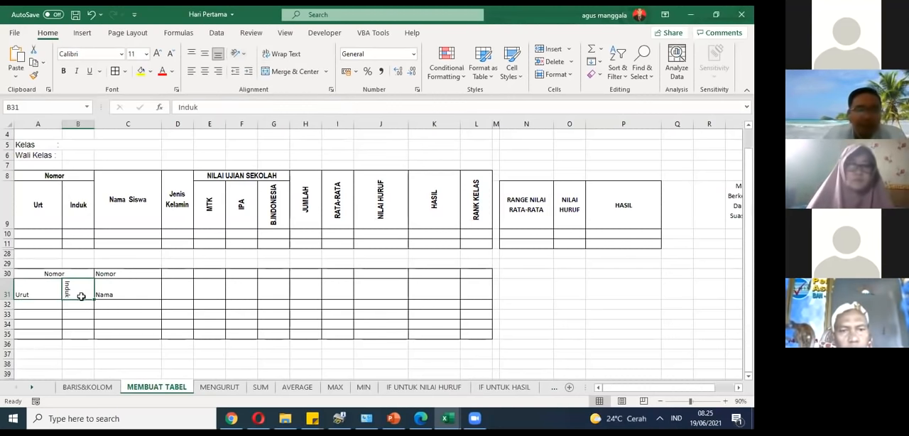
{"action": "left_click", "coordinate": [240, 53]}
{"action": "left_click", "coordinate": [264, 67]}
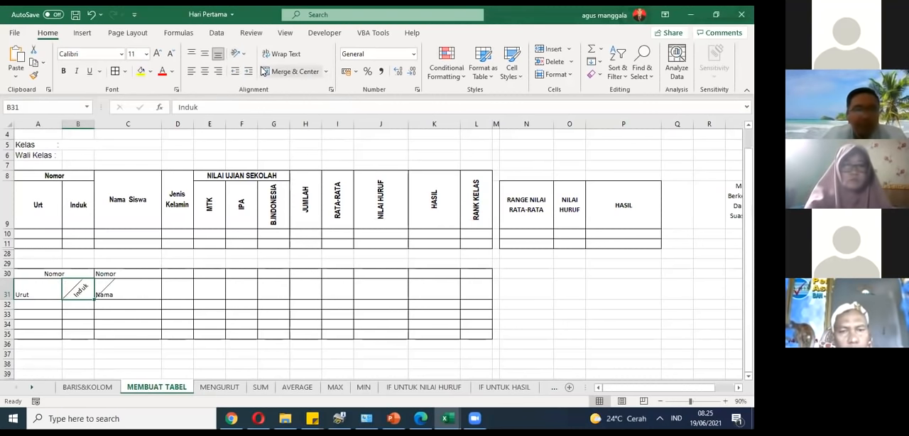
{"action": "left_click", "coordinate": [239, 53]}
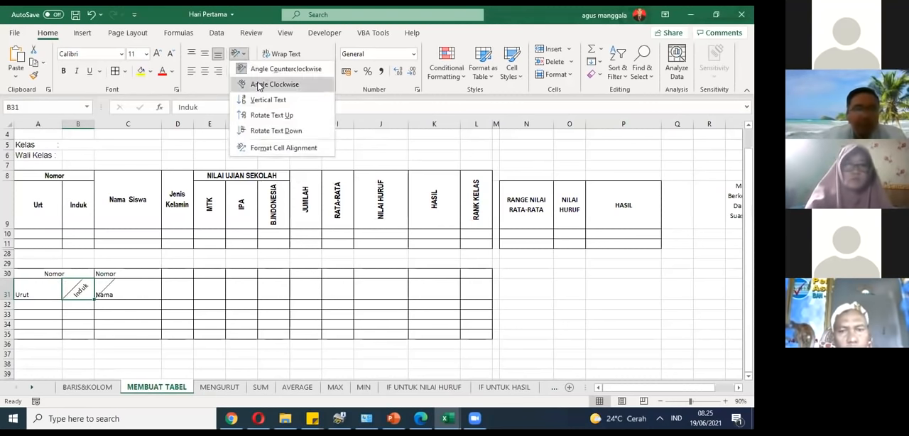
{"action": "left_click", "coordinate": [259, 85]}
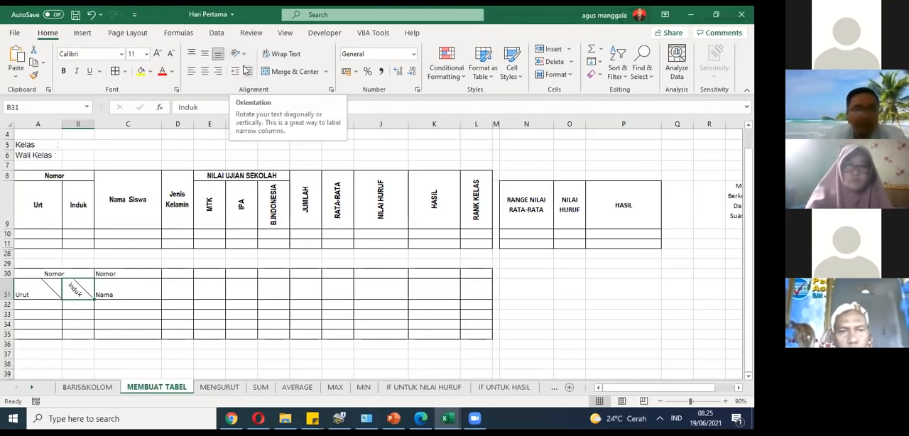
Step: Set the Induk header in cell B31 to the Vertical Text orientation with stacked letters
{"action": "left_click", "coordinate": [243, 55]}
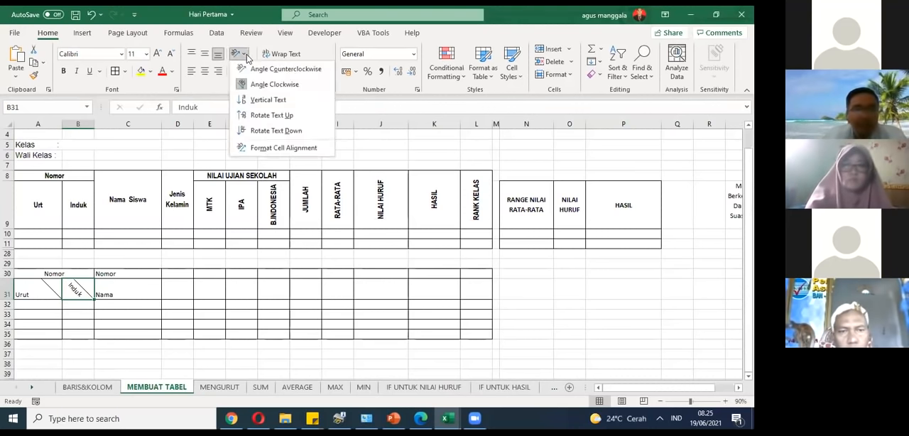
{"action": "left_click", "coordinate": [268, 100]}
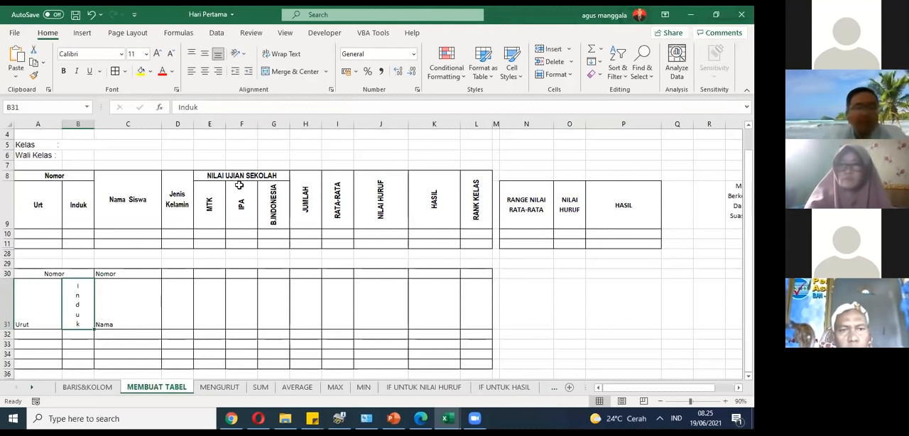
{"action": "left_click", "coordinate": [165, 355]}
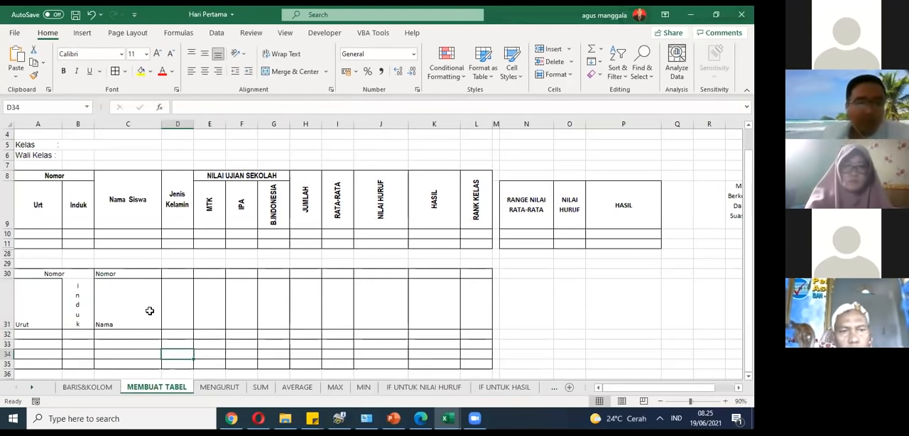
{"action": "left_click", "coordinate": [89, 276]}
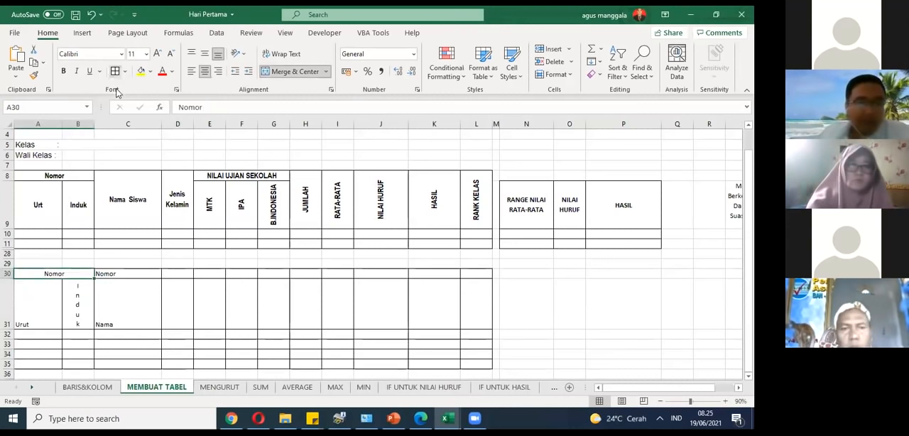
{"action": "left_click", "coordinate": [118, 295]}
{"action": "left_click", "coordinate": [59, 285]}
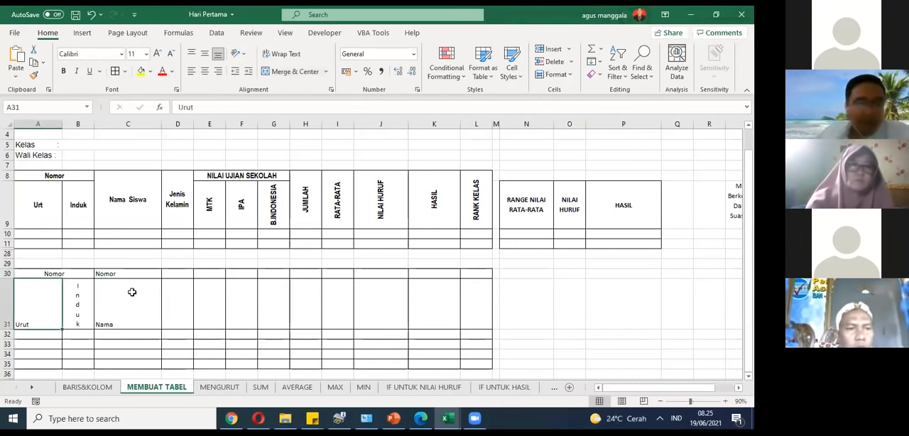
{"action": "left_click", "coordinate": [132, 291]}
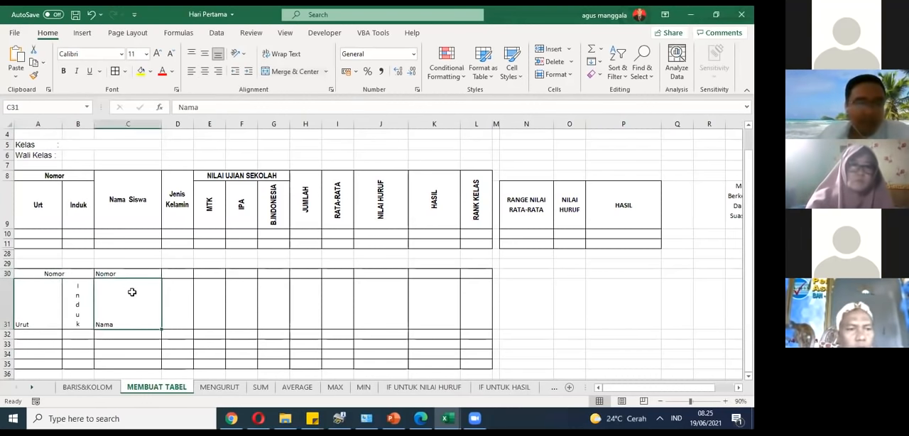
{"action": "left_click", "coordinate": [188, 309]}
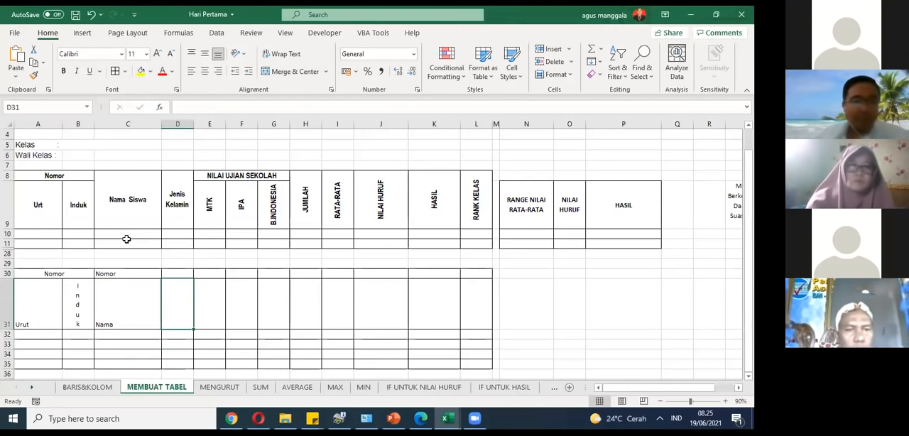
Step: Merge and center cells D30 and D31, and enter Jenis Kelamin as the header
{"action": "left_click", "coordinate": [181, 192]}
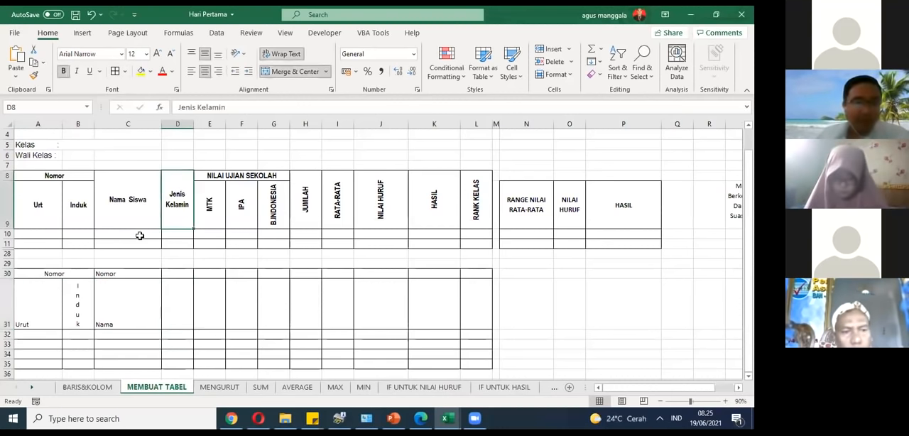
{"action": "left_click_drag", "start_coordinate": [179, 276], "coordinate": [180, 290]}
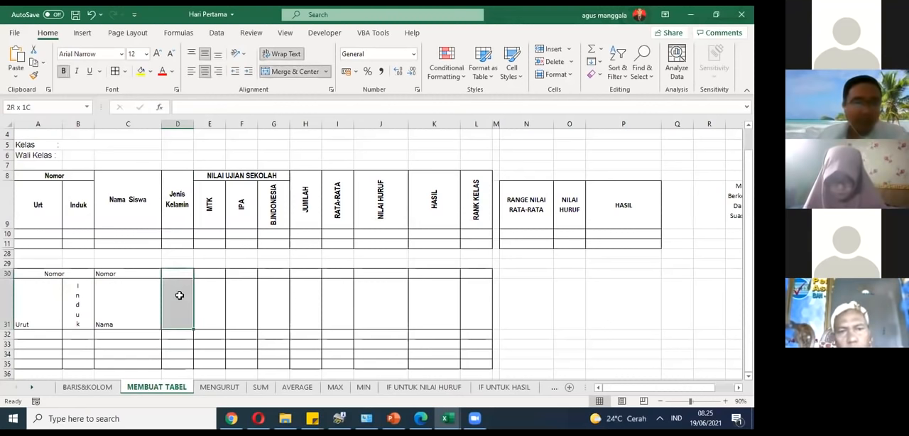
{"action": "left_click", "coordinate": [290, 74]}
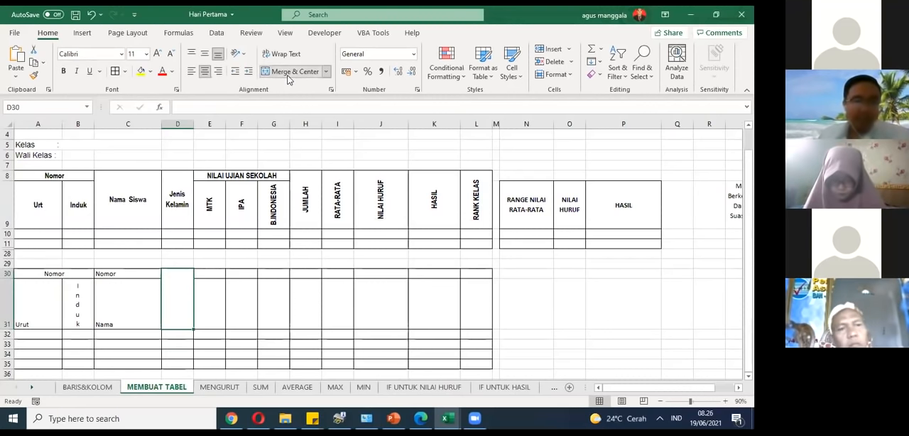
{"action": "type", "text": "Jenis"}
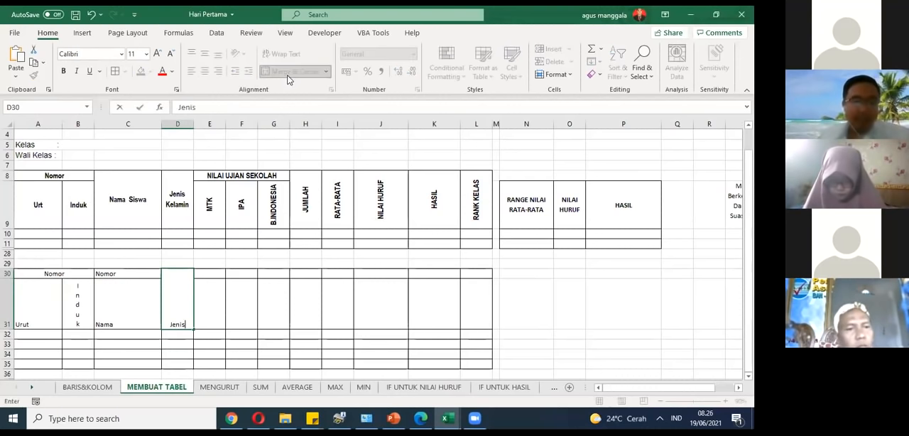
{"action": "type", "text": " Kelamin"}
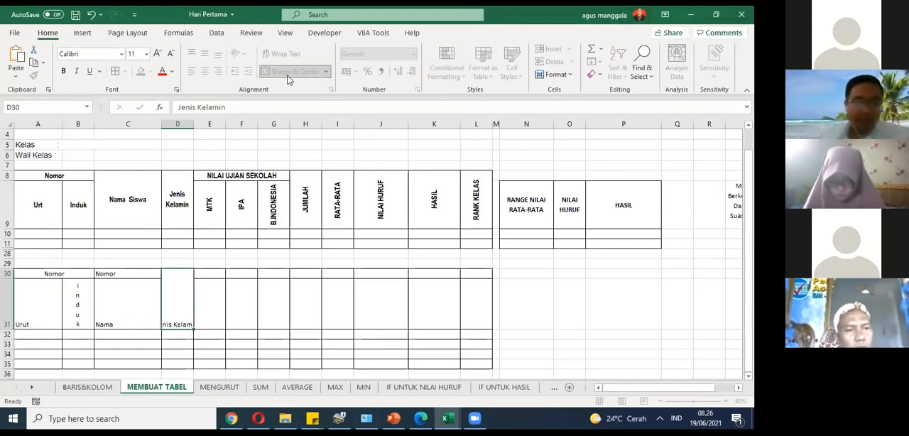
{"action": "key", "text": "Return"}
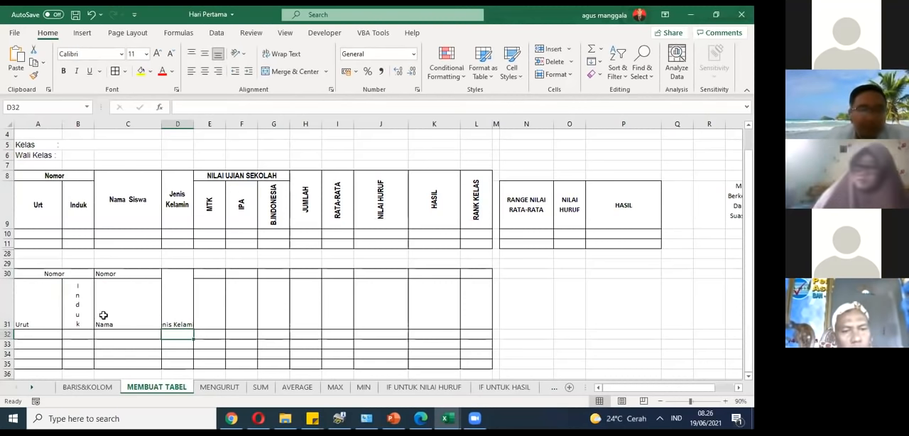
Step: Wrap the Jenis Kelamin text in merged cell D30 like the matching header in the upper table
{"action": "left_click", "coordinate": [175, 310]}
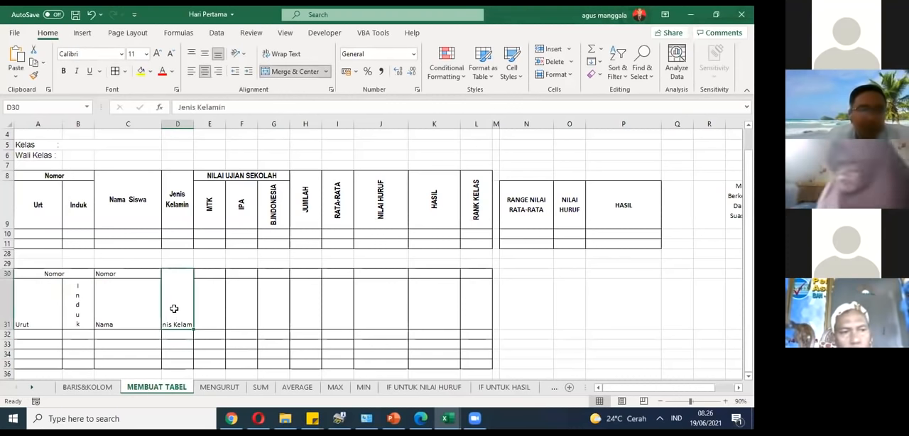
{"action": "left_click", "coordinate": [177, 225]}
{"action": "left_click", "coordinate": [177, 290]}
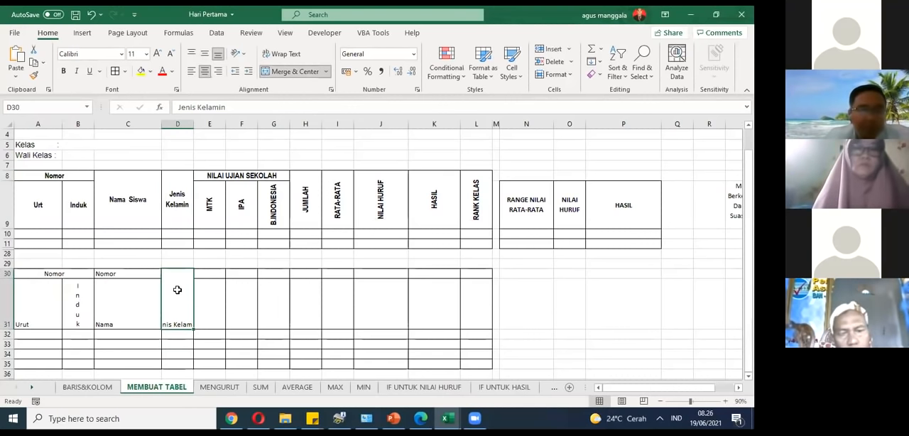
{"action": "left_click", "coordinate": [180, 217]}
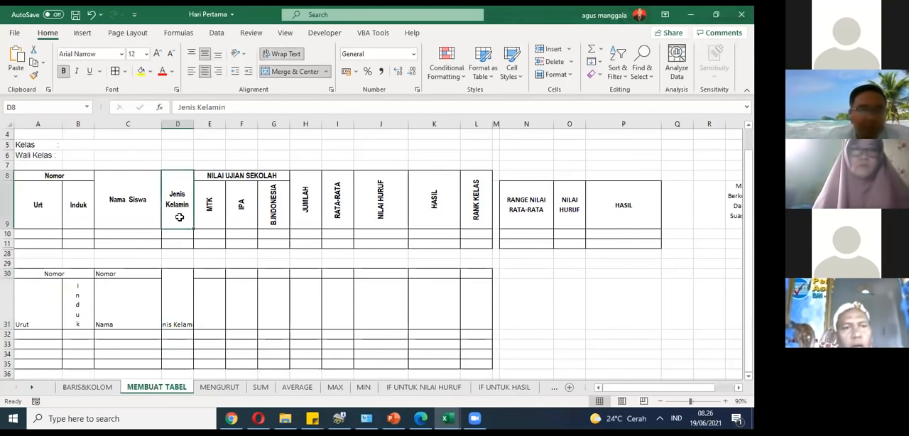
{"action": "left_click", "coordinate": [178, 282]}
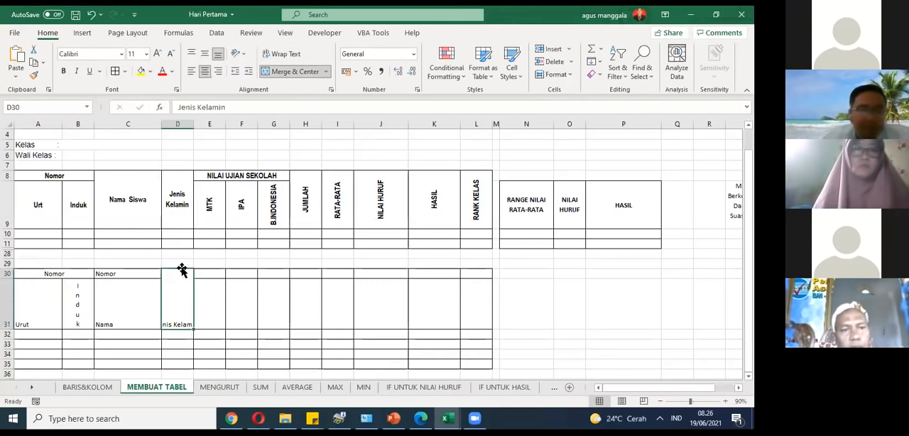
{"action": "left_click", "coordinate": [298, 59]}
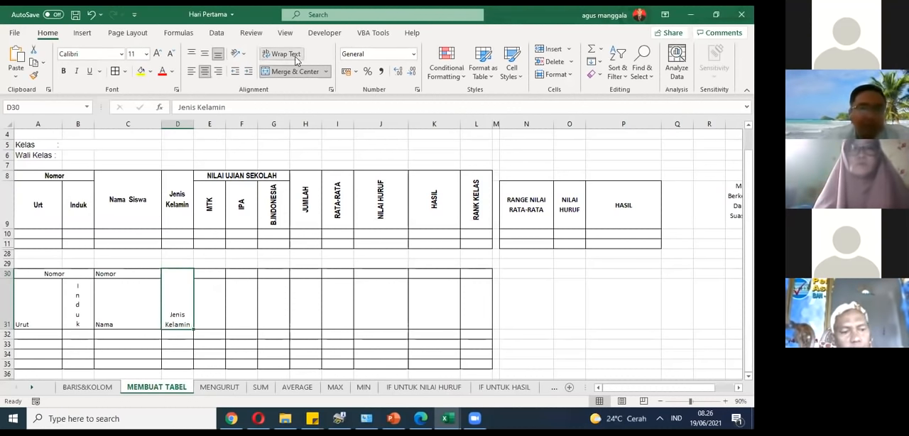
Step: Center the wrapped Jenis Kelamin header vertically in merged cell D30
{"action": "left_click", "coordinate": [183, 211]}
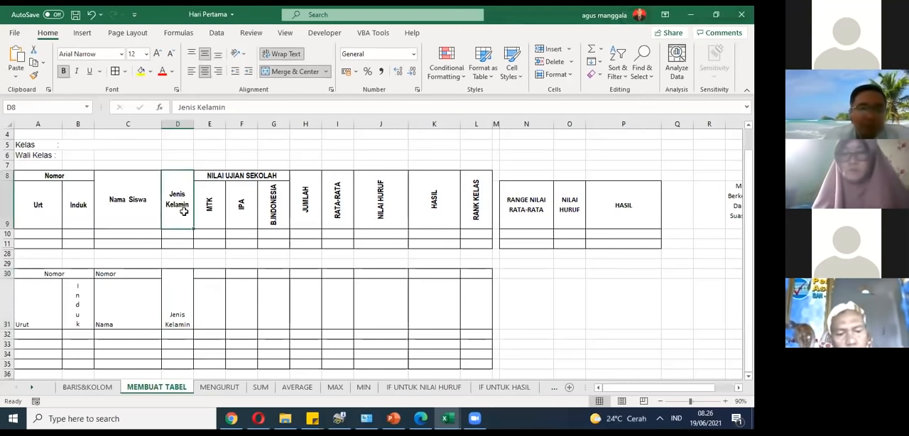
{"action": "left_click", "coordinate": [184, 298]}
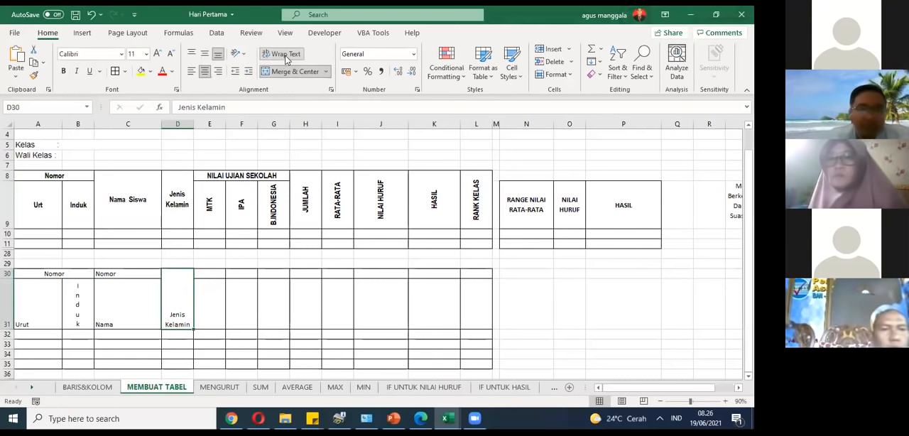
{"action": "left_click", "coordinate": [272, 57]}
{"action": "left_click", "coordinate": [271, 58]}
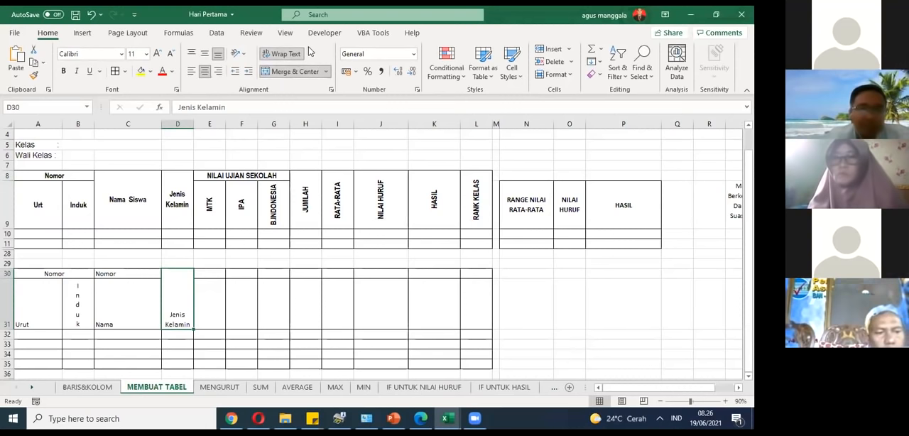
{"action": "left_click", "coordinate": [205, 55]}
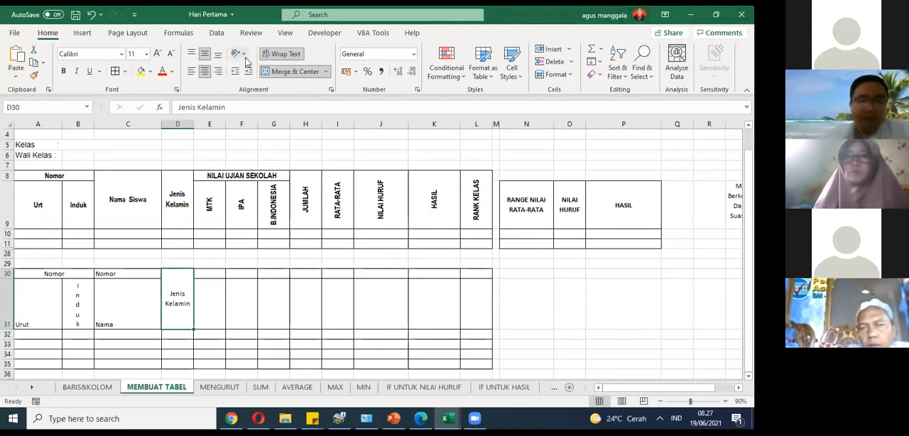
Step: Enter the subject headers MTK, IPA and B. Indonesia in cells E31, F31 and G31 of the lower table
{"action": "left_click", "coordinate": [222, 302]}
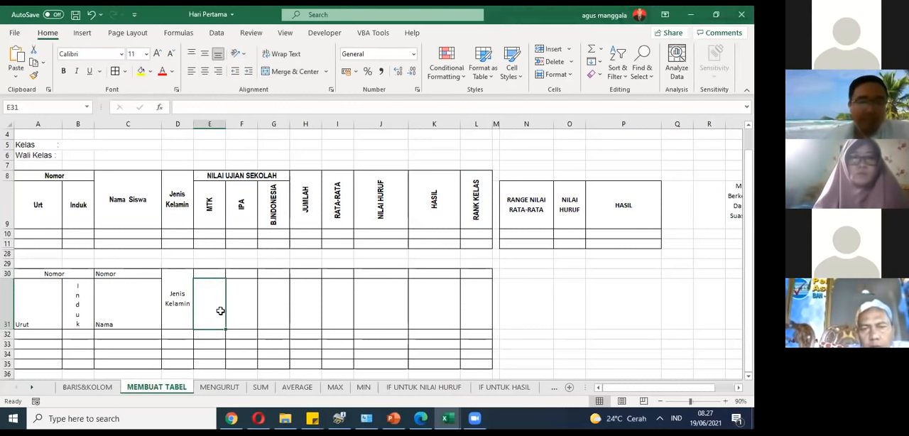
{"action": "type", "text": "M"}
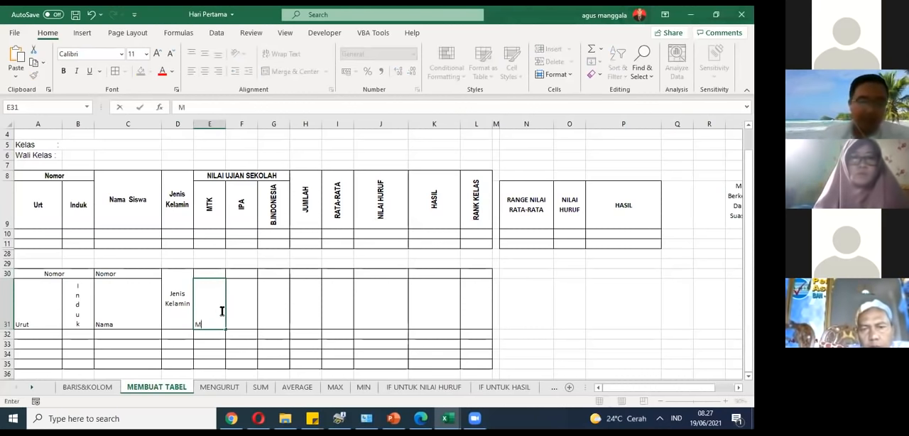
{"action": "type", "text": "TK"}
{"action": "key", "text": "Tab"}
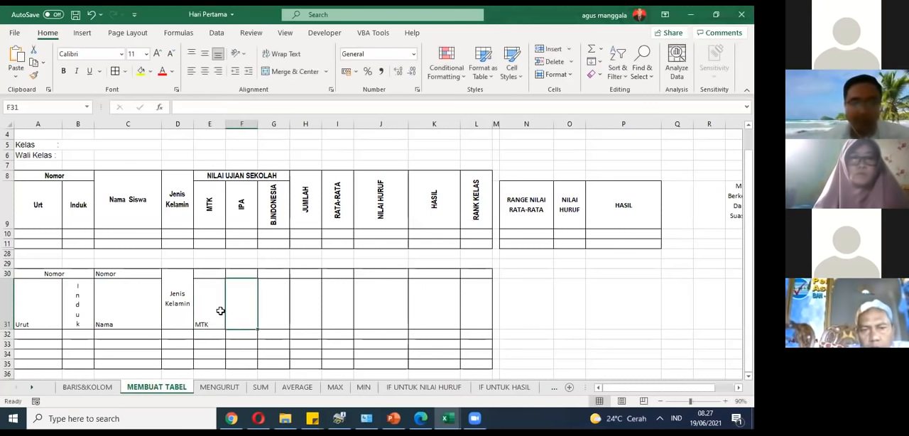
{"action": "type", "text": "IPA"}
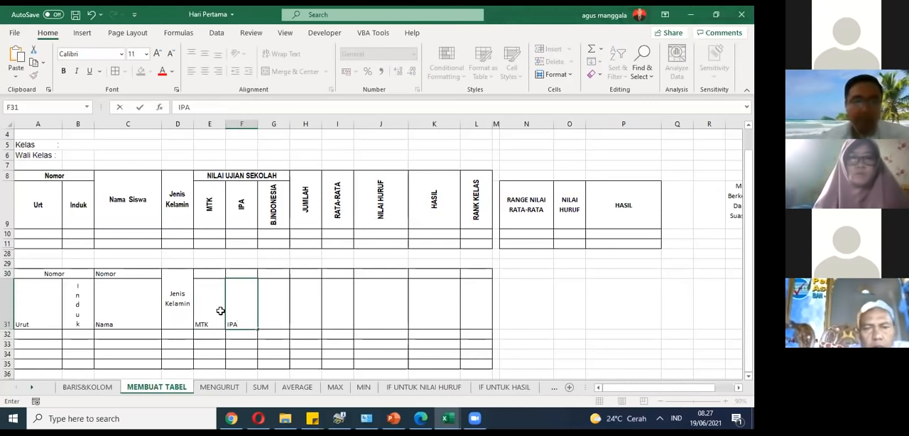
{"action": "key", "text": "Tab"}
{"action": "type", "text": "B. I"}
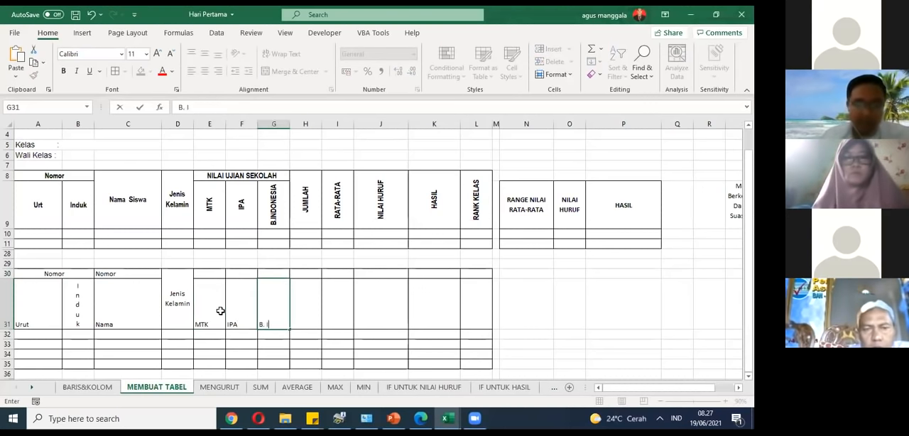
{"action": "type", "text": "ndonesia"}
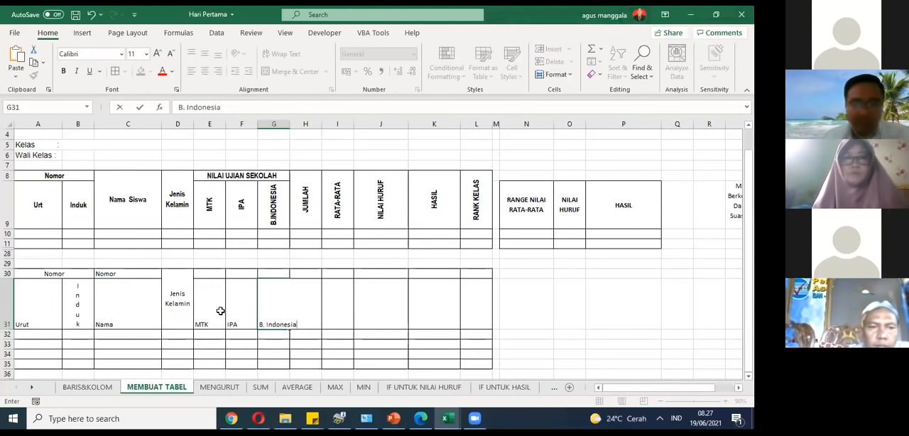
{"action": "key", "text": "Tab"}
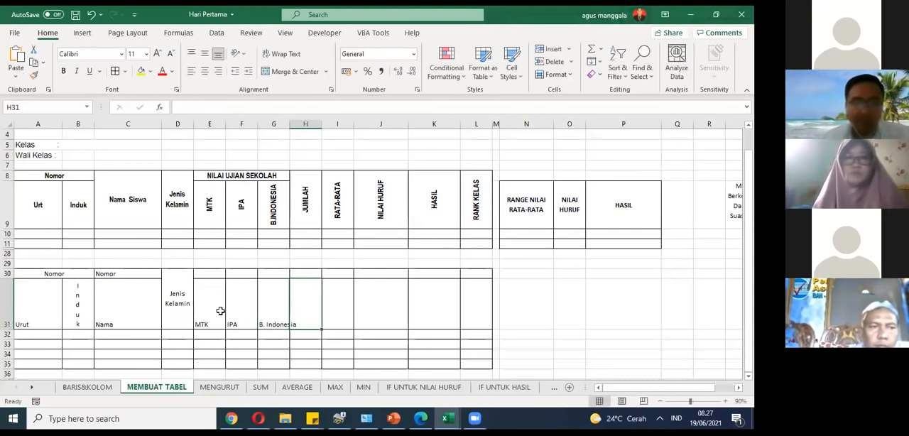
Step: Enter the headers Jumlah, Rata-Rata and Nilai Huruf in cells H31, I31 and J31
{"action": "type", "text": "Jumlah"}
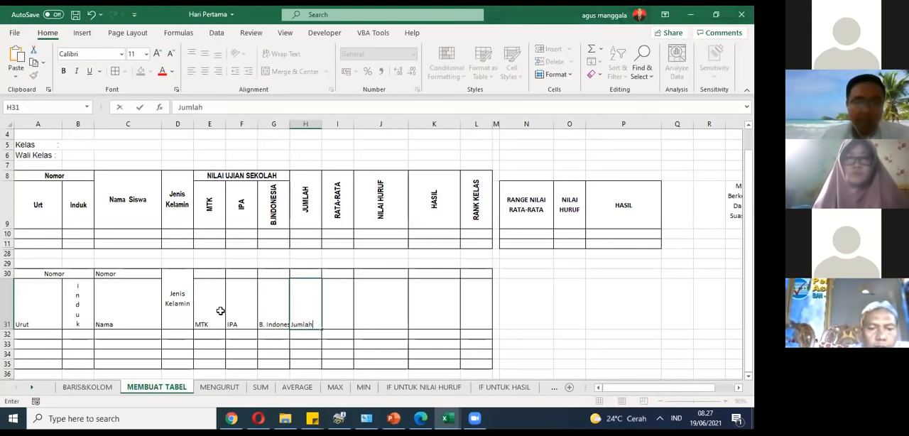
{"action": "key", "text": "Tab"}
{"action": "type", "text": "Rata-Rata"}
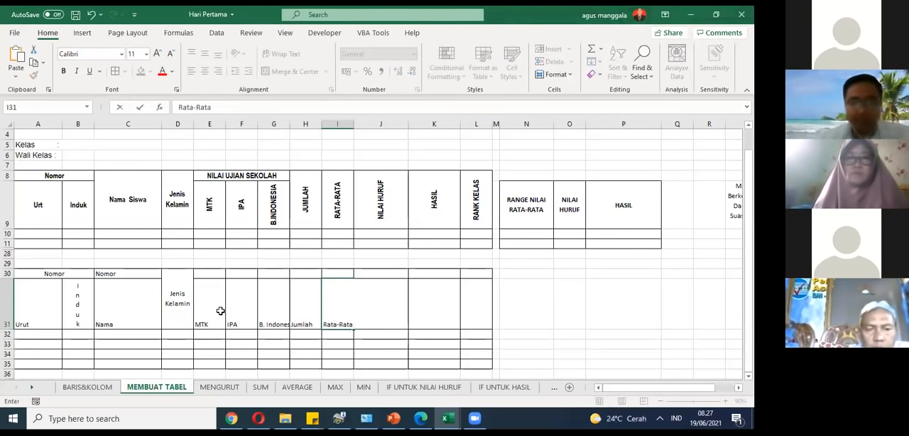
{"action": "key", "text": "Tab"}
{"action": "type", "text": "Nilai Huruf"}
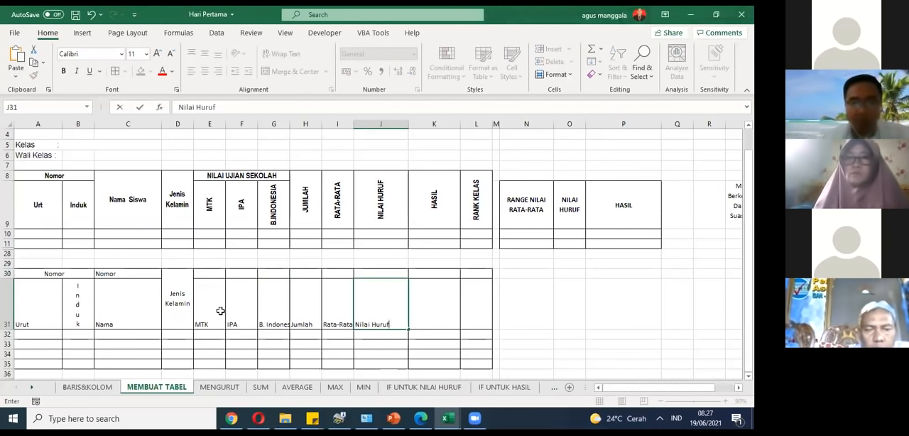
{"action": "key", "text": "Tab"}
Step: Enter Hasil in K31 and Rangking in L31 as the last two headers
{"action": "type", "text": "Hasil"}
{"action": "key", "text": "Tab"}
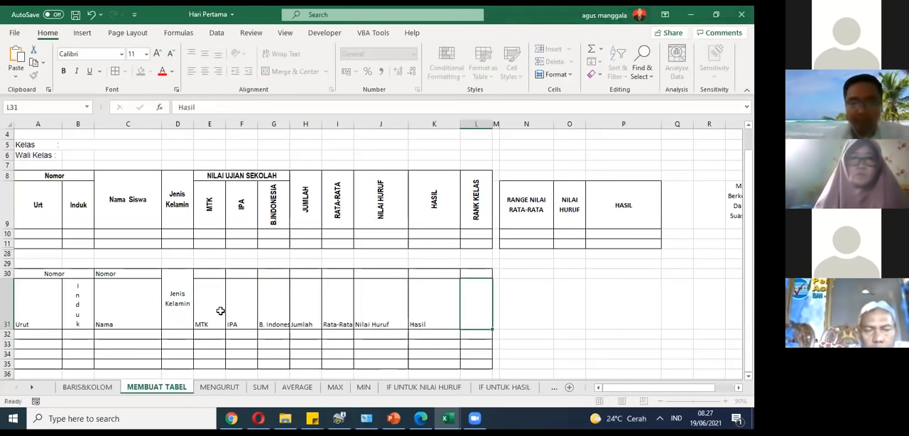
{"action": "type", "text": "Ra"}
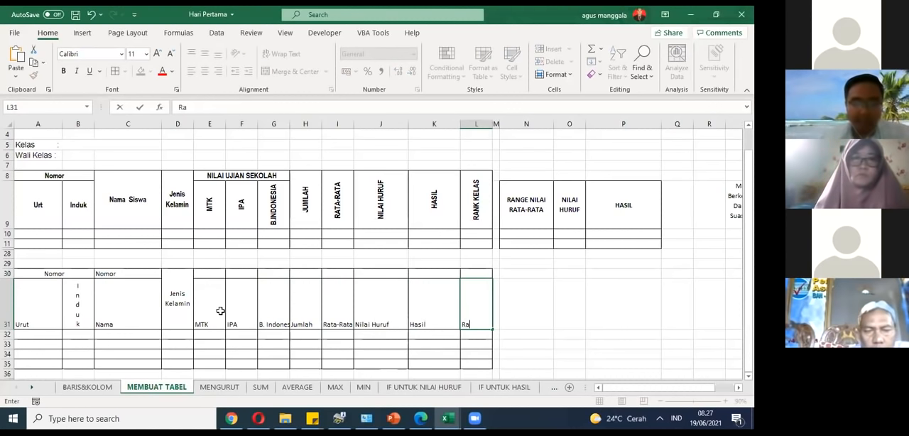
{"action": "type", "text": "ngking"}
{"action": "key", "text": "Return"}
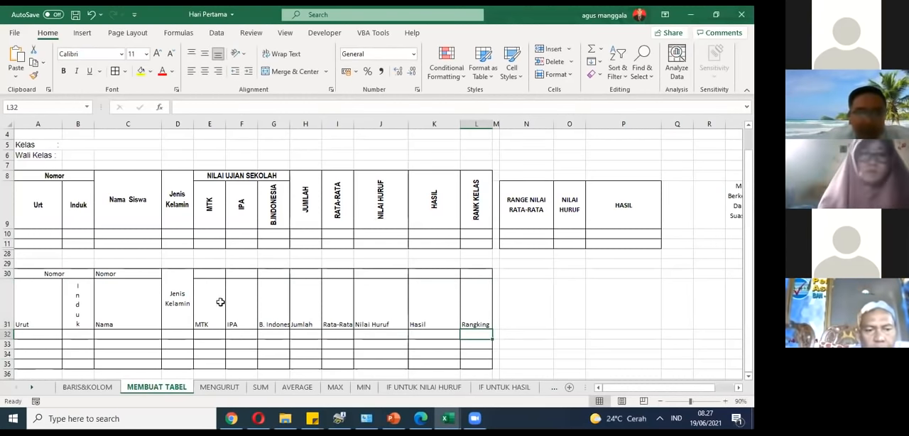
Step: Wrap the header text in E31:L31 and align it vertically to the middle of the cells
{"action": "left_click_drag", "start_coordinate": [208, 316], "coordinate": [468, 311]}
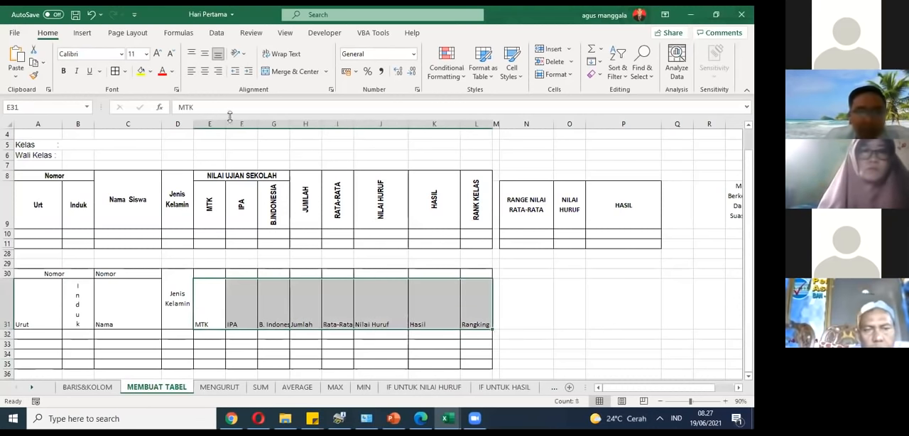
{"action": "left_click", "coordinate": [205, 73]}
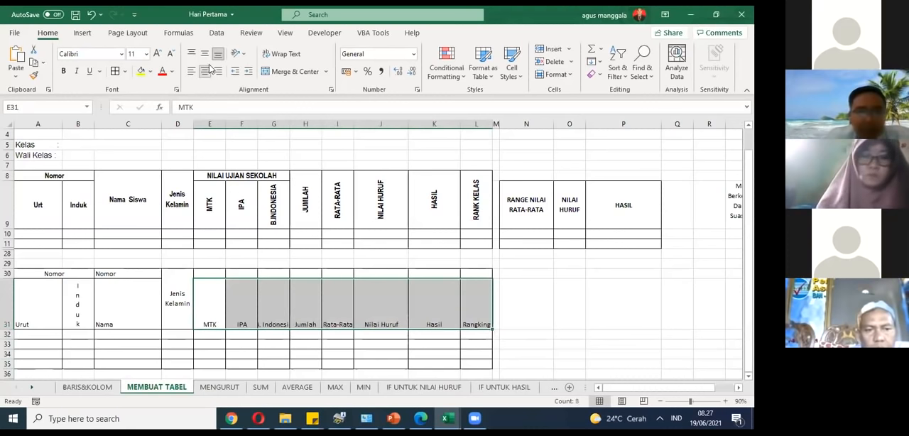
{"action": "left_click", "coordinate": [292, 56]}
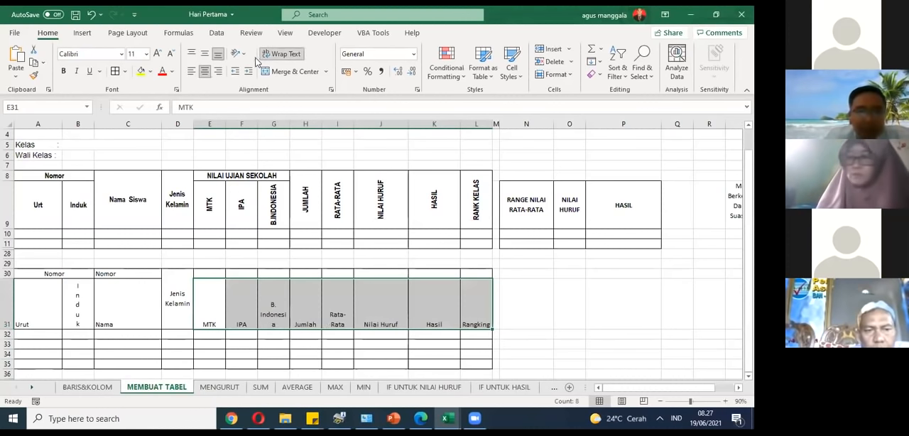
{"action": "left_click", "coordinate": [204, 55]}
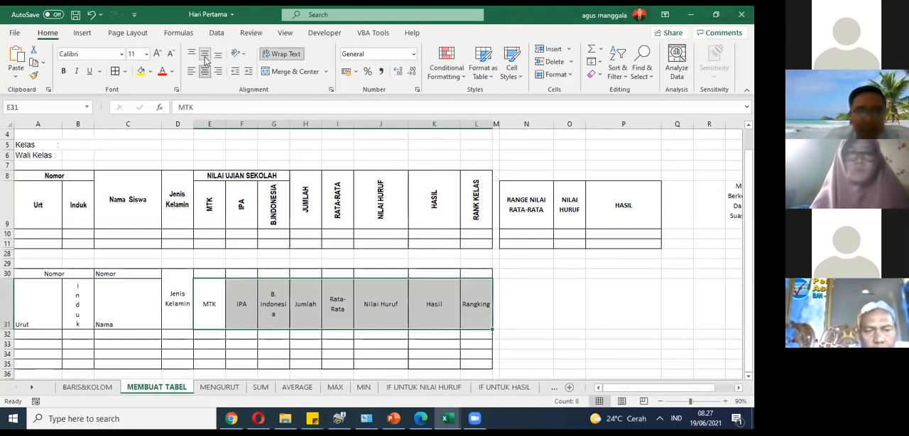
{"action": "left_click", "coordinate": [205, 71]}
{"action": "left_click", "coordinate": [218, 55]}
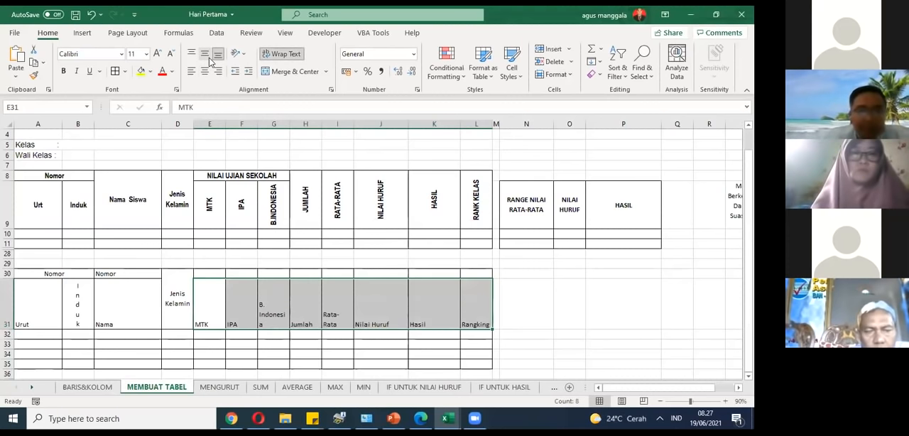
{"action": "left_click", "coordinate": [208, 57]}
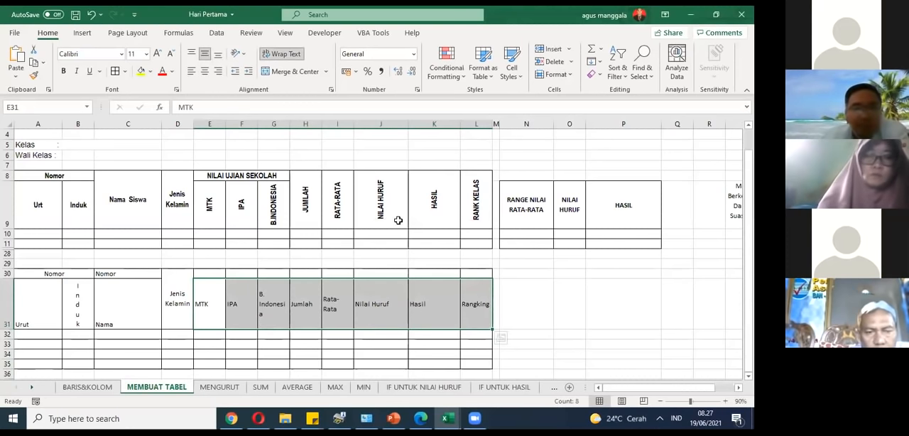
Step: Apply the Rotate Text Up orientation to the headers from MTK to Rangking in E31:L31
{"action": "left_click", "coordinate": [244, 56]}
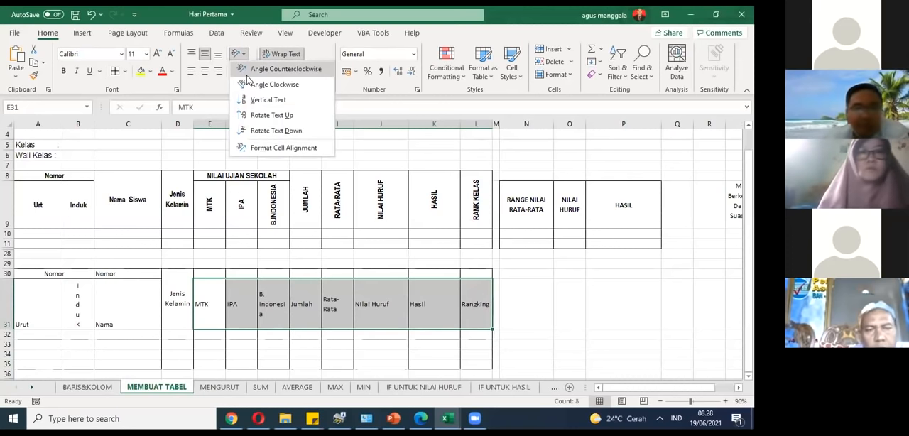
{"action": "left_click", "coordinate": [249, 115]}
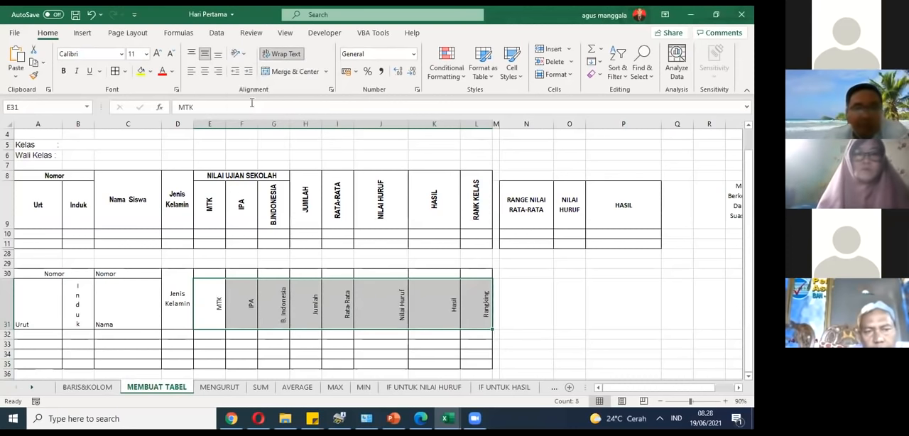
{"action": "left_click", "coordinate": [244, 54]}
{"action": "left_click", "coordinate": [287, 281]}
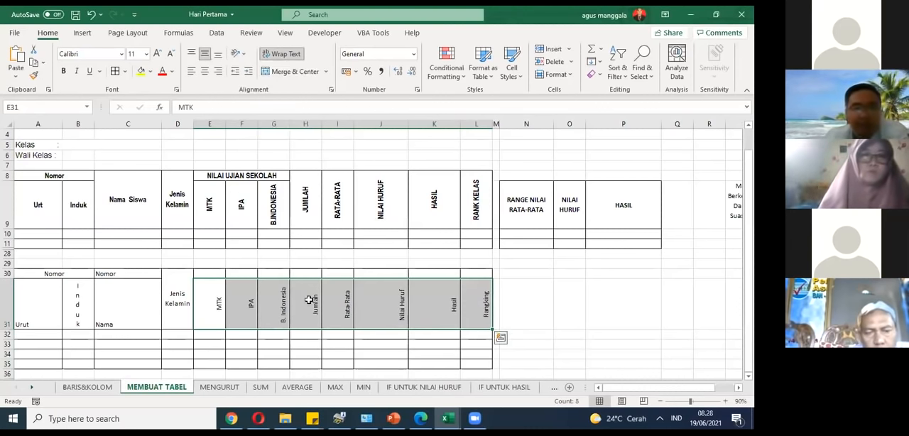
{"action": "left_click", "coordinate": [267, 299]}
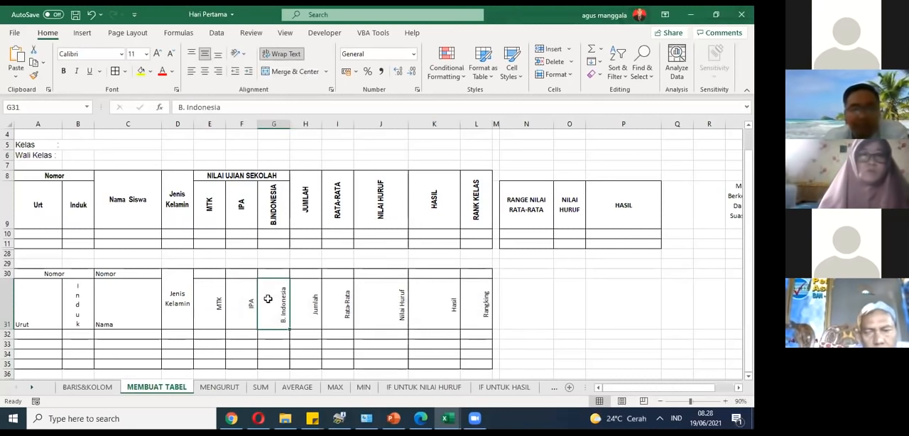
{"action": "left_click", "coordinate": [345, 342]}
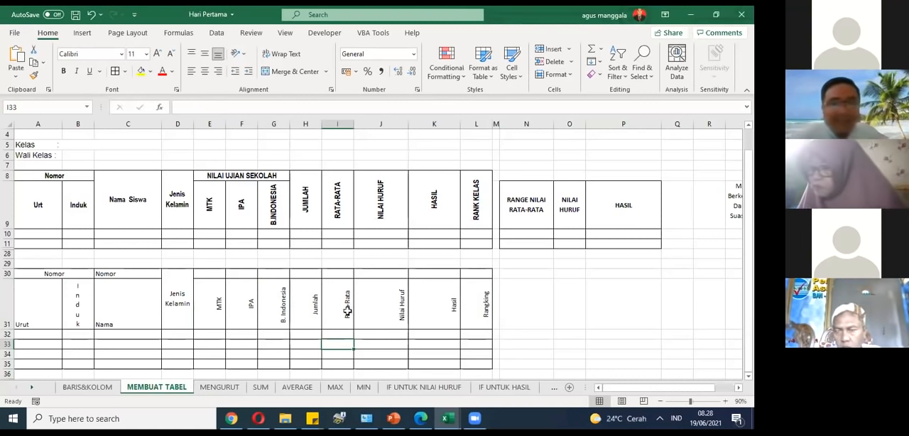
Step: Center the rotated headers in E31:L31 horizontally and make them bold
{"action": "left_click_drag", "start_coordinate": [210, 306], "coordinate": [490, 323]}
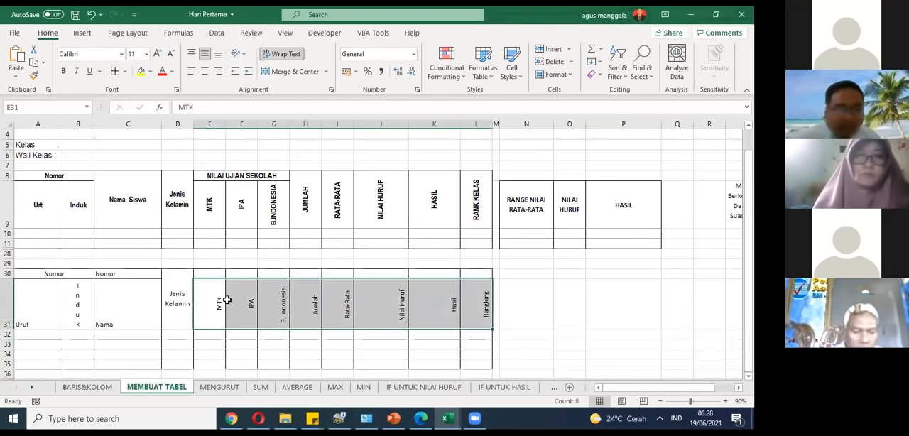
{"action": "left_click", "coordinate": [205, 73]}
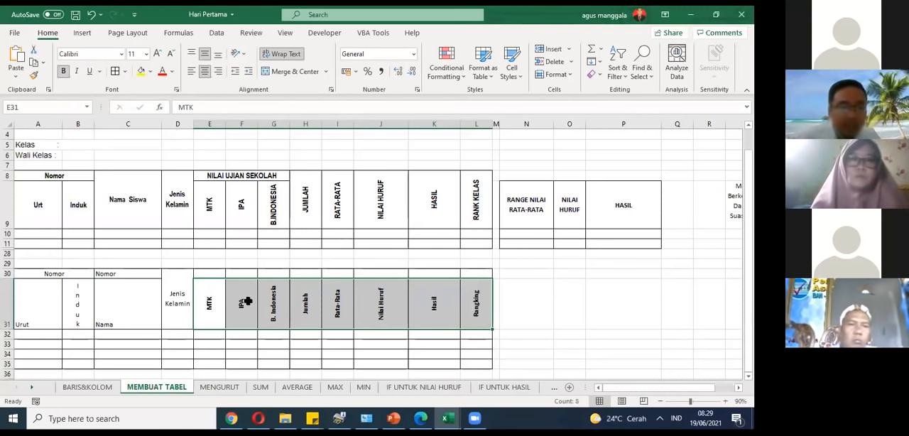
{"action": "left_click", "coordinate": [91, 310]}
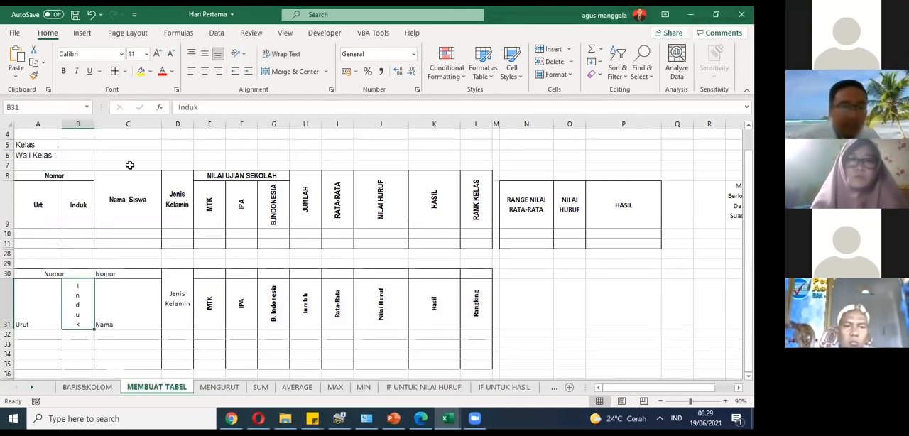
{"action": "left_click", "coordinate": [534, 314]}
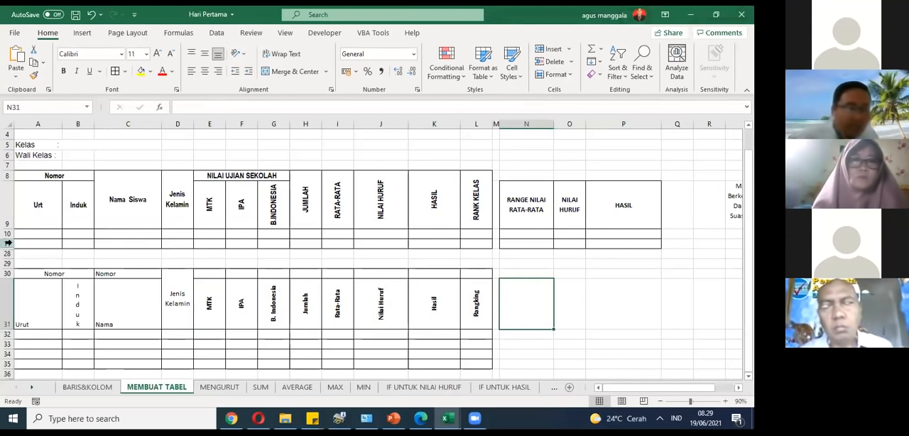
Step: Hide rows 11 through 29 between the two tables
{"action": "left_click_drag", "start_coordinate": [9, 243], "coordinate": [7, 262]}
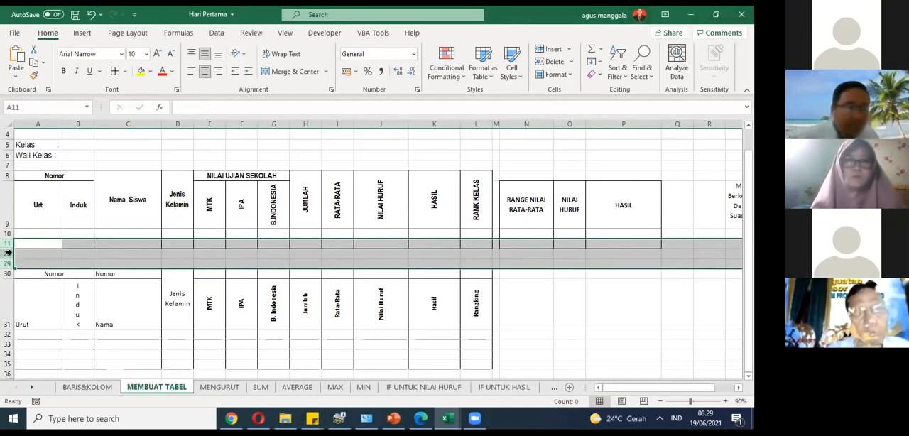
{"action": "right_click", "coordinate": [13, 254]}
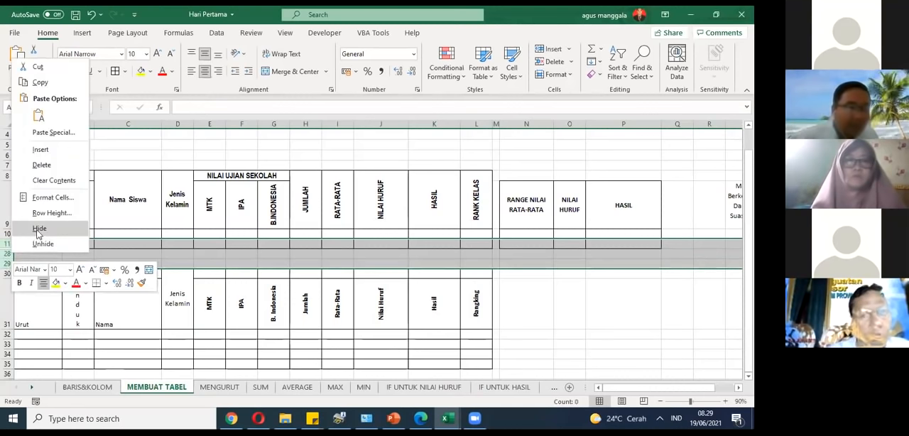
{"action": "left_click", "coordinate": [38, 229]}
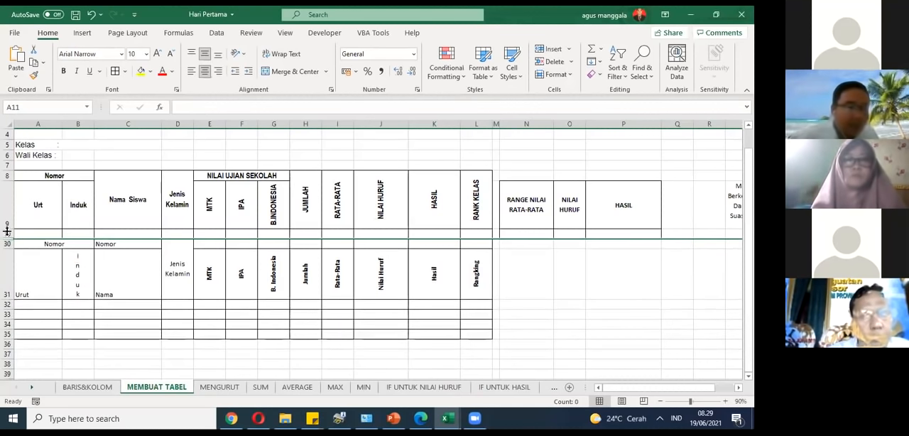
Step: Unhide all rows between rows 9 and 31 to restore the full upper table and its notes
{"action": "left_click_drag", "start_coordinate": [8, 212], "coordinate": [8, 265]}
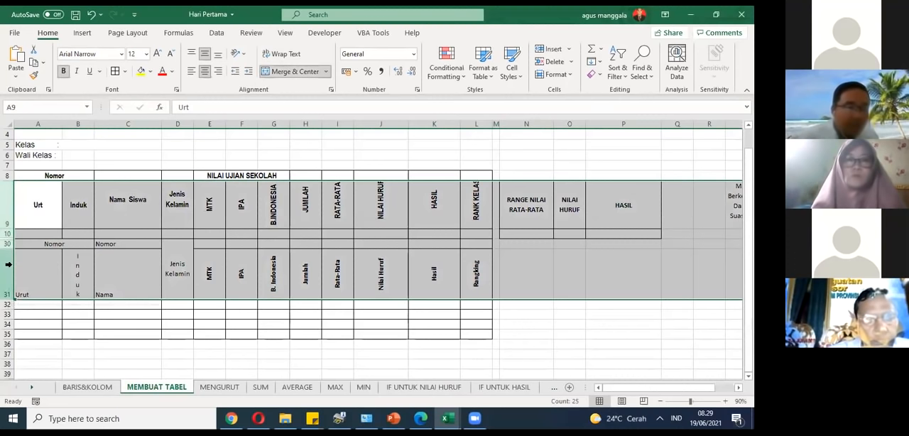
{"action": "right_click", "coordinate": [10, 267]}
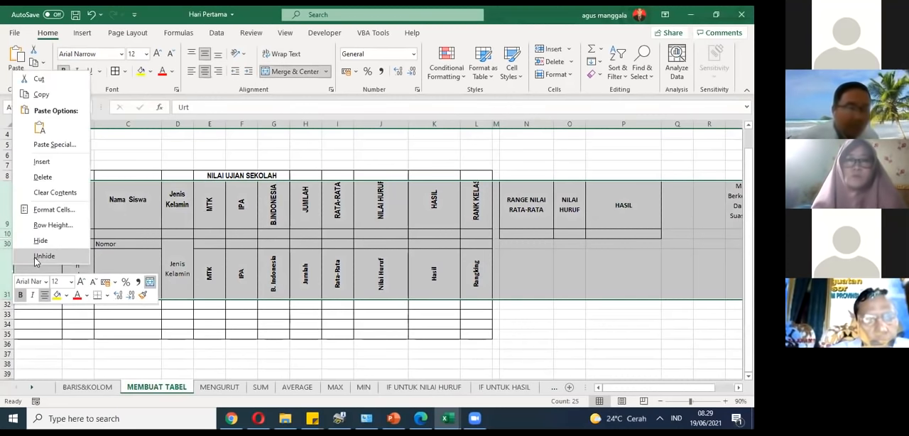
{"action": "left_click", "coordinate": [37, 258]}
{"action": "scroll", "coordinate": [284, 258], "scroll_direction": "down", "scroll_amount": 5}
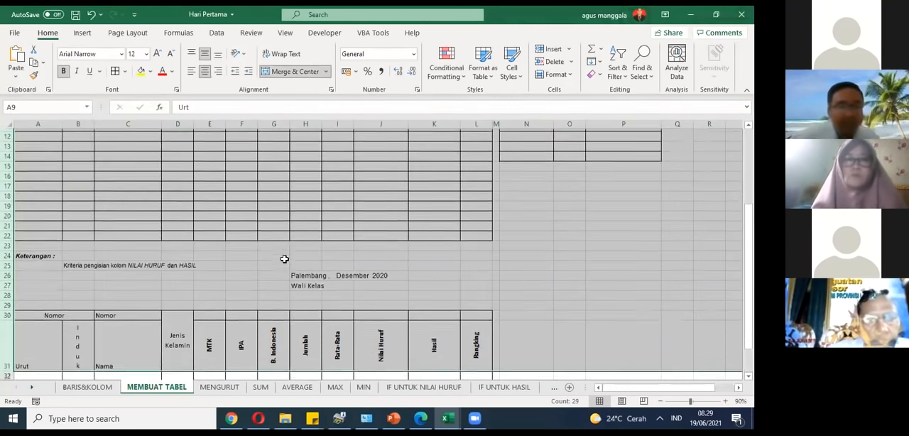
{"action": "scroll", "coordinate": [284, 259], "scroll_direction": "down", "scroll_amount": 2}
{"action": "scroll", "coordinate": [418, 250], "scroll_direction": "down", "scroll_amount": 2}
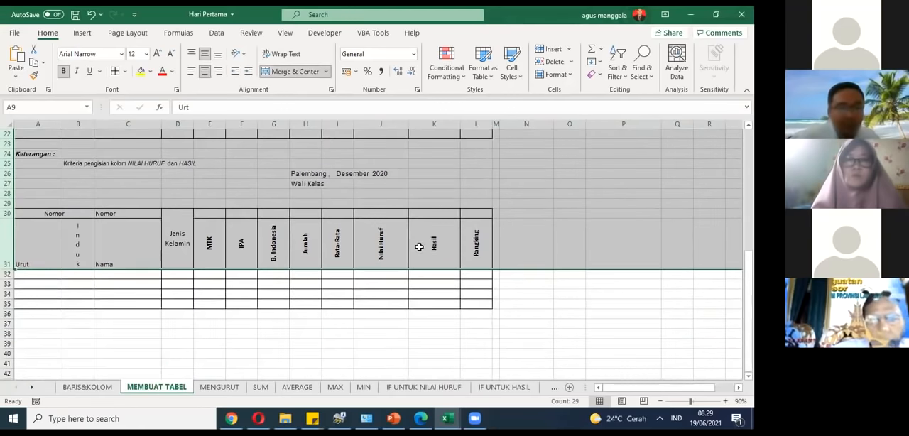
Step: Examine the upper score table and the grade range table beside it with the sheet zoomed out to 80%
{"action": "left_click", "coordinate": [509, 248]}
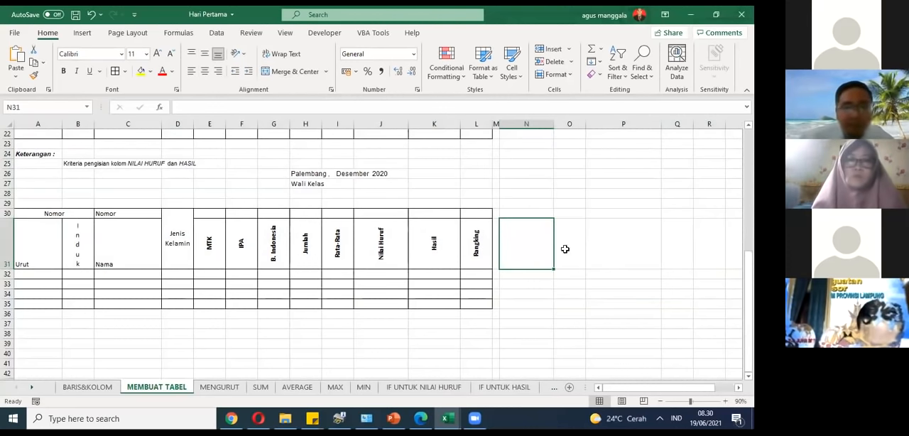
{"action": "scroll", "coordinate": [565, 249], "scroll_direction": "up", "scroll_amount": 5}
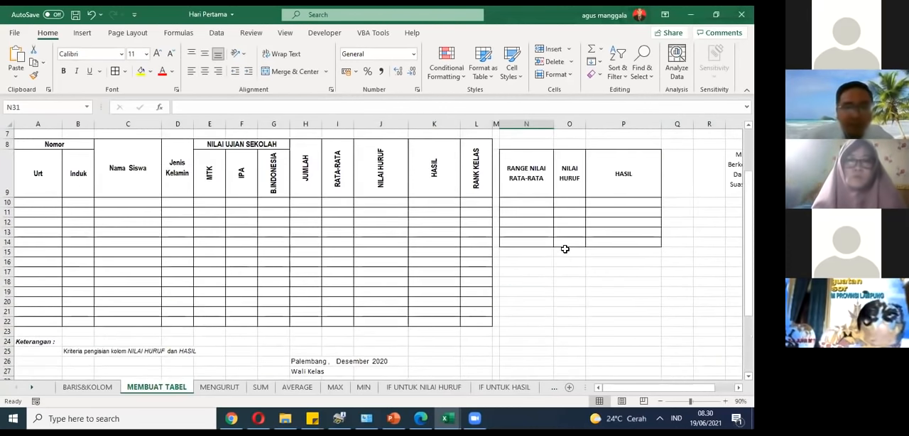
{"action": "left_click", "coordinate": [661, 401]}
{"action": "left_click_drag", "start_coordinate": [615, 389], "coordinate": [615, 389]}
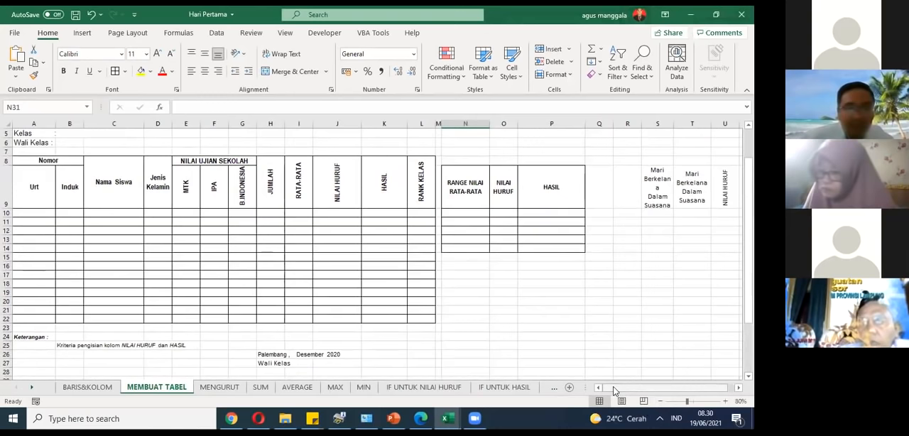
{"action": "scroll", "coordinate": [615, 388], "scroll_direction": "up", "scroll_amount": 2}
{"action": "scroll", "coordinate": [612, 387], "scroll_direction": "down", "scroll_amount": 1}
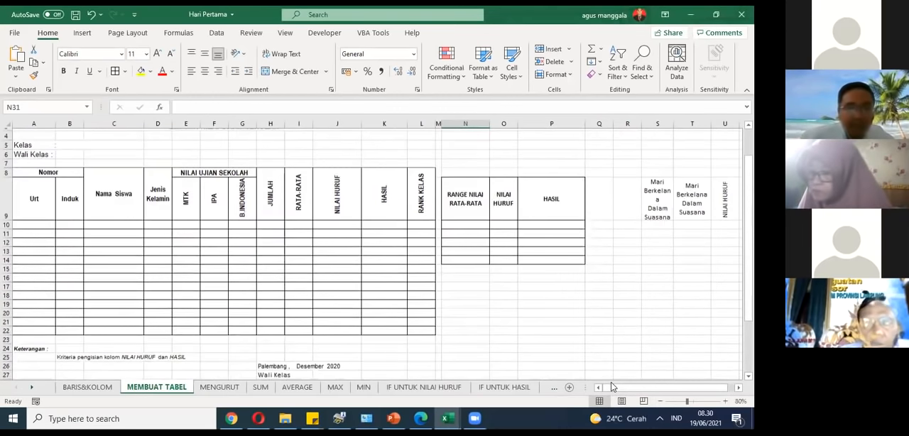
{"action": "scroll", "coordinate": [612, 387], "scroll_direction": "down", "scroll_amount": 1}
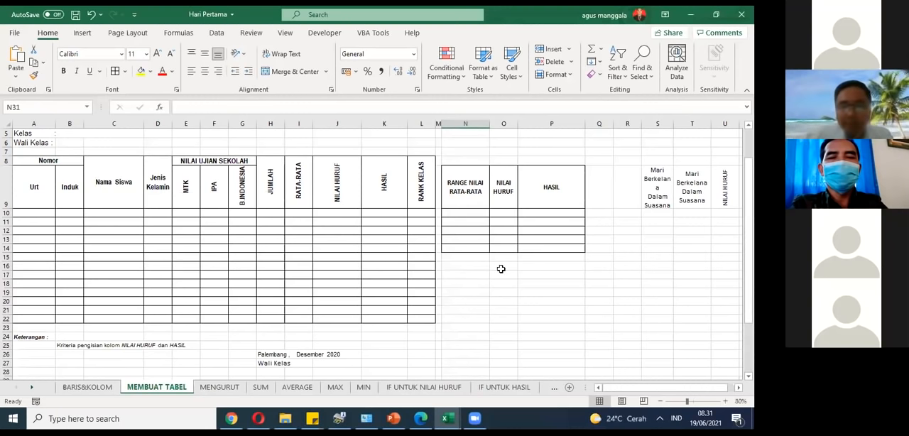
{"action": "scroll", "coordinate": [488, 282], "scroll_direction": "up", "scroll_amount": 2}
{"action": "scroll", "coordinate": [488, 282], "scroll_direction": "down", "scroll_amount": 2}
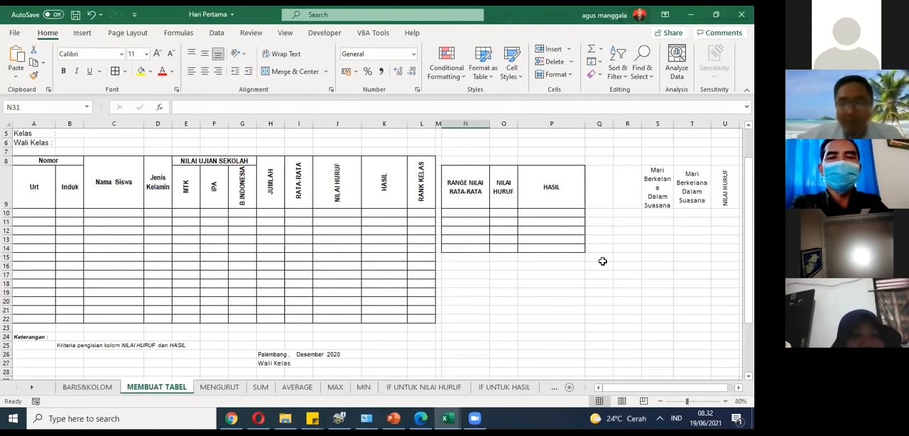
Step: Clear the sequence numbers from the Urt column, A9:A19, on the MENGURUT sheet
{"action": "left_click", "coordinate": [219, 387]}
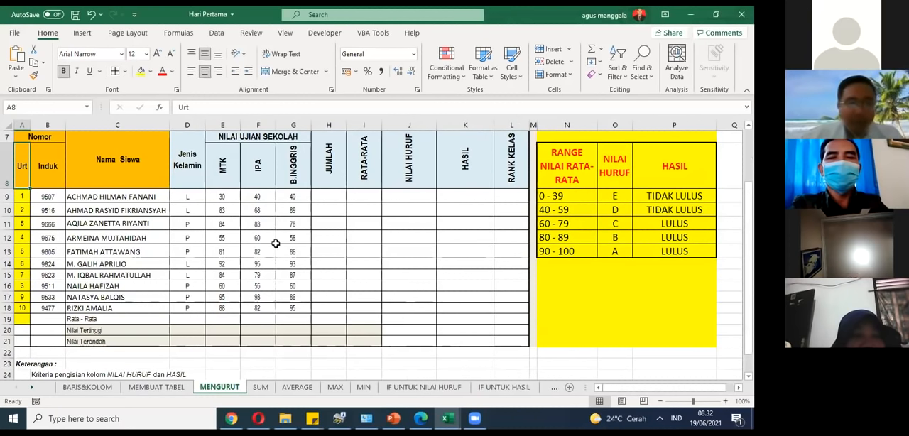
{"action": "left_click", "coordinate": [21, 197]}
{"action": "scroll", "coordinate": [23, 201], "scroll_direction": "up", "scroll_amount": 1}
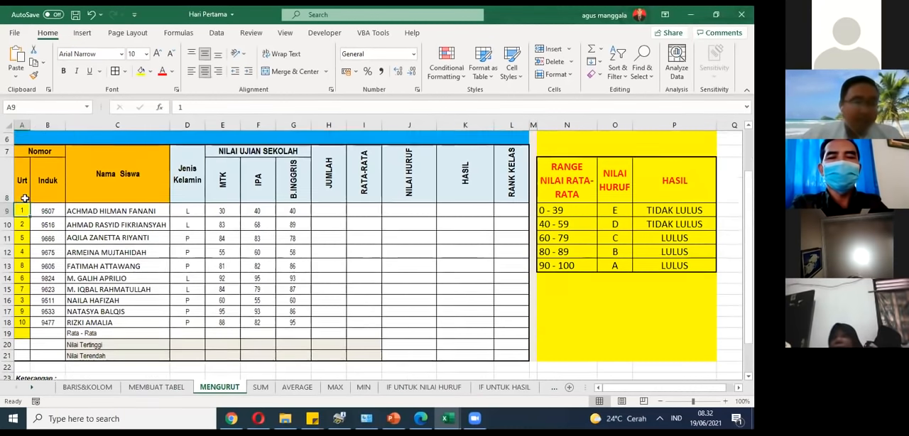
{"action": "scroll", "coordinate": [24, 201], "scroll_direction": "down", "scroll_amount": 1}
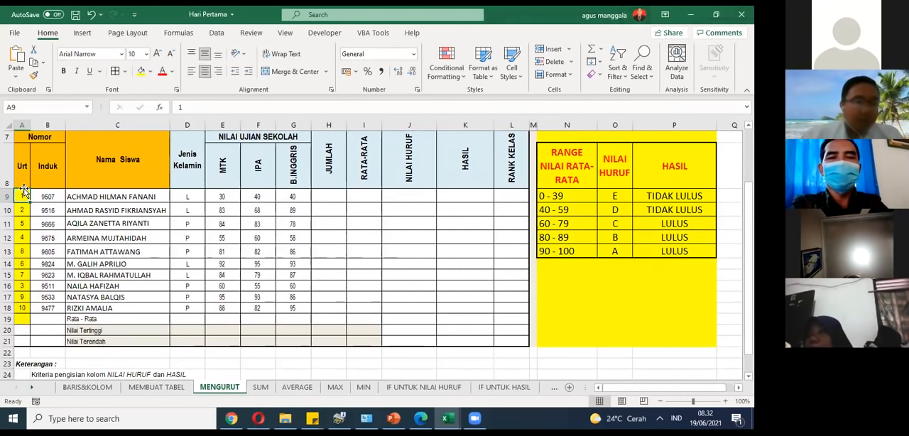
{"action": "left_click_drag", "start_coordinate": [18, 245], "coordinate": [24, 310]}
{"action": "key", "text": "Delete"}
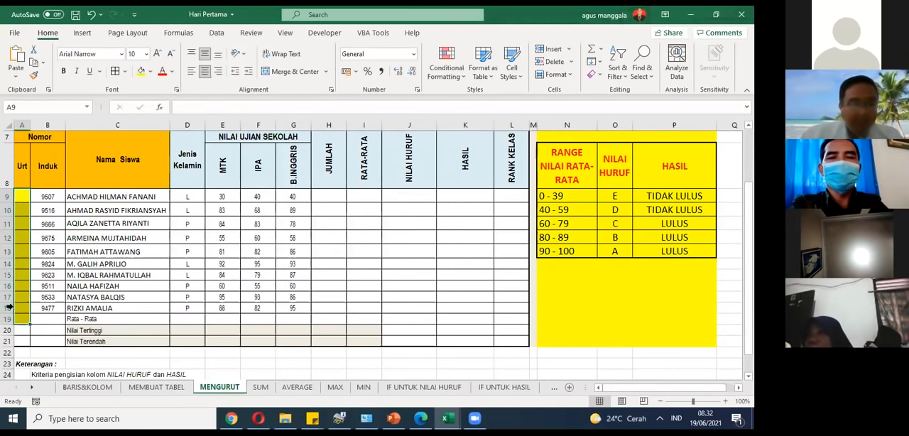
Step: Enter the starting numbers 1 and 2 in A10 and A11 of the Urt column on the MEMBUAT TABEL sheet
{"action": "left_click", "coordinate": [158, 388]}
{"action": "left_click", "coordinate": [34, 217]}
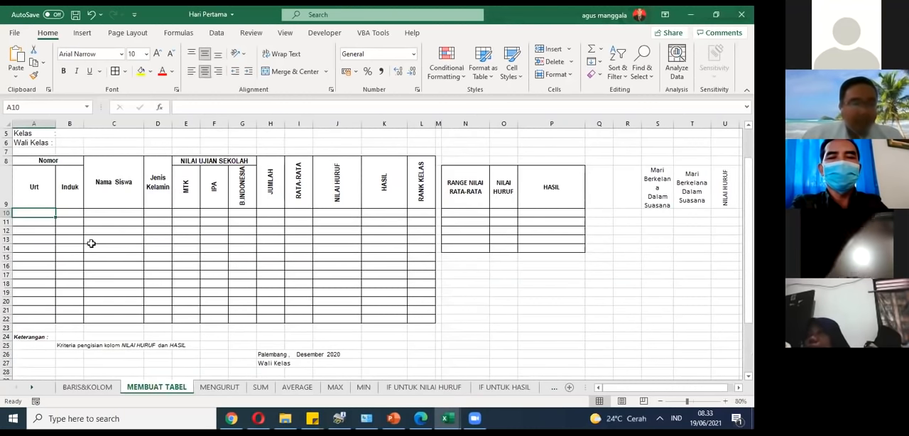
{"action": "type", "text": "1"}
{"action": "left_click", "coordinate": [49, 223]}
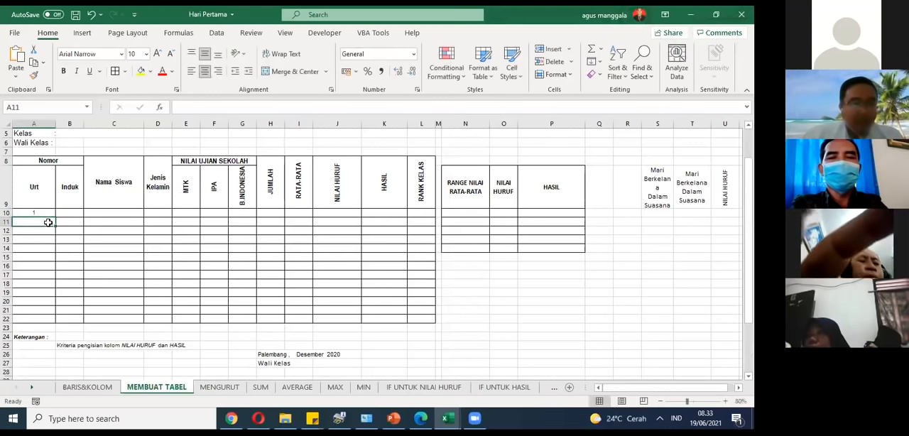
{"action": "type", "text": "2"}
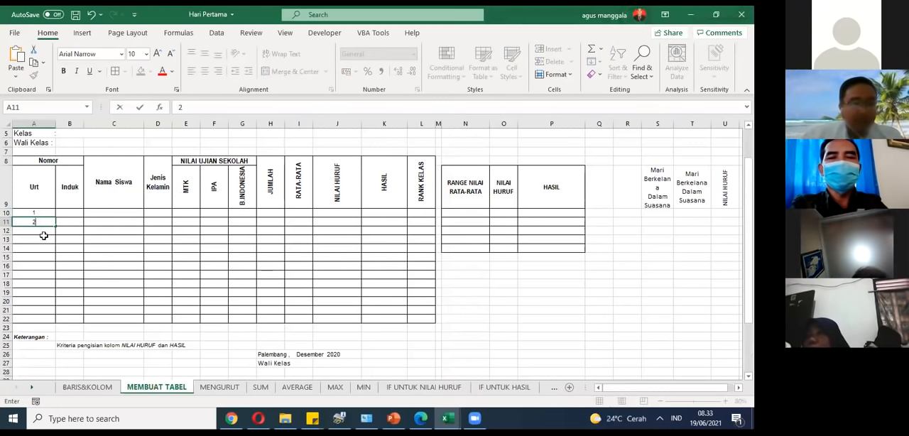
{"action": "key", "text": "Return"}
{"action": "key", "text": "Return"}
Step: Extend the number series from A10:A11 down to A19 so the Urt column runs from 1 to 10
{"action": "left_click", "coordinate": [44, 215]}
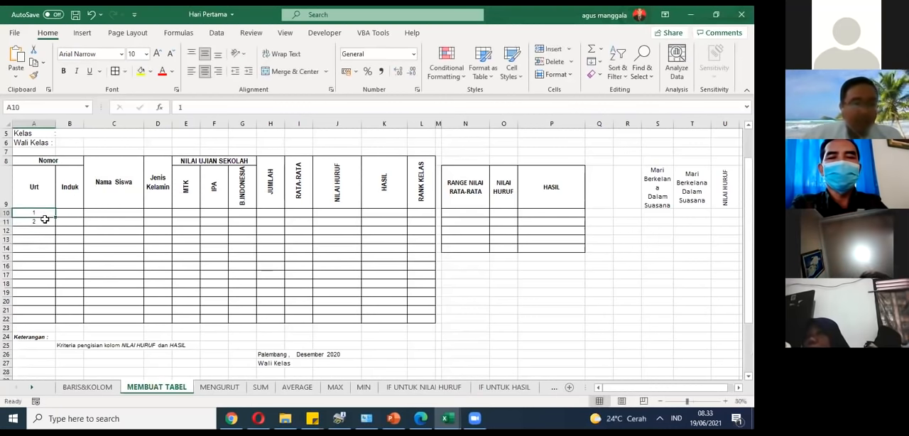
{"action": "left_click_drag", "start_coordinate": [44, 219], "coordinate": [42, 223]}
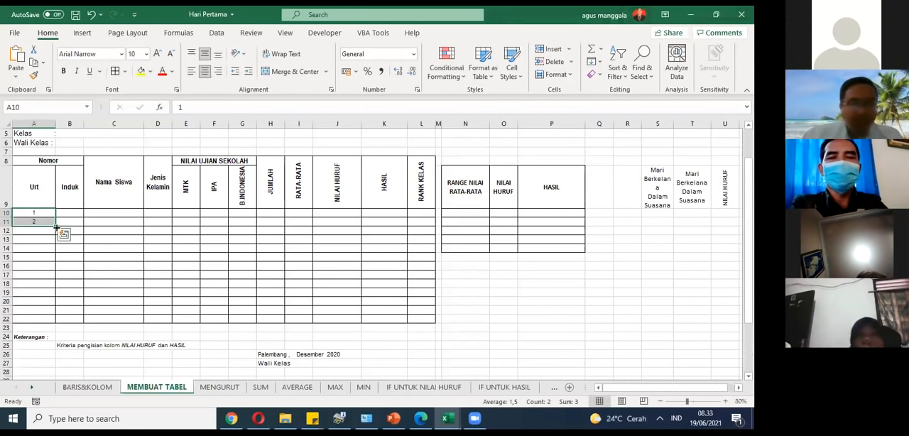
{"action": "left_click_drag", "start_coordinate": [56, 228], "coordinate": [56, 299]}
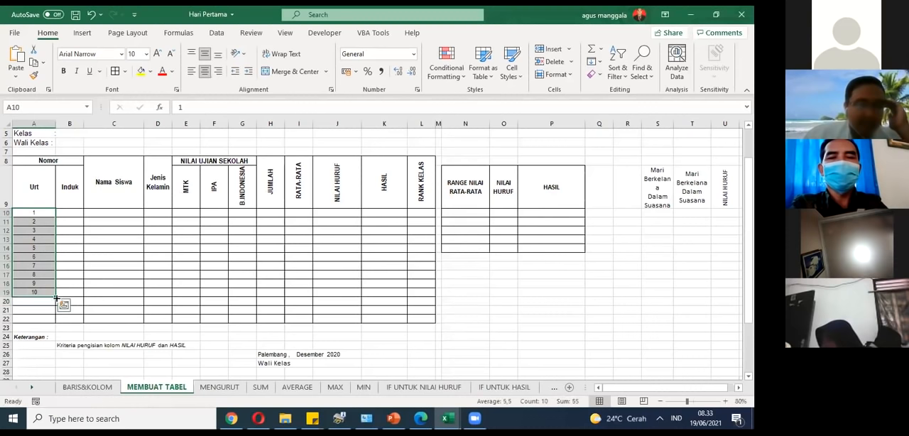
{"action": "left_click", "coordinate": [65, 281]}
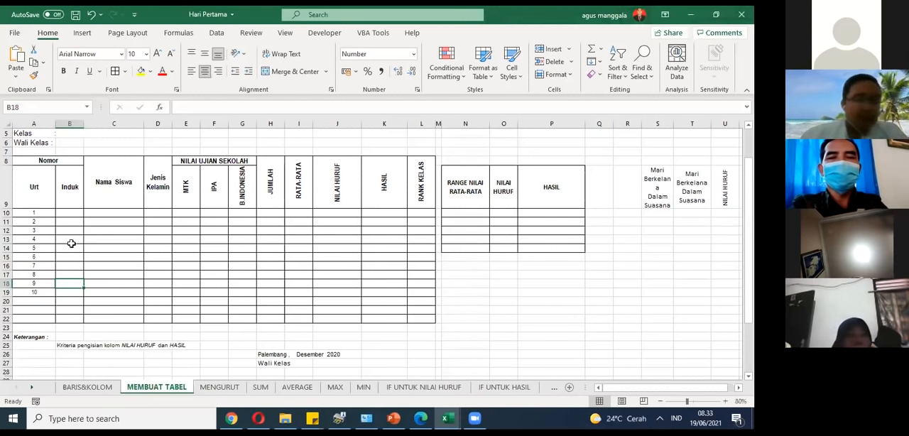
{"action": "left_click", "coordinate": [25, 215]}
{"action": "left_click_drag", "start_coordinate": [26, 215], "coordinate": [35, 292]}
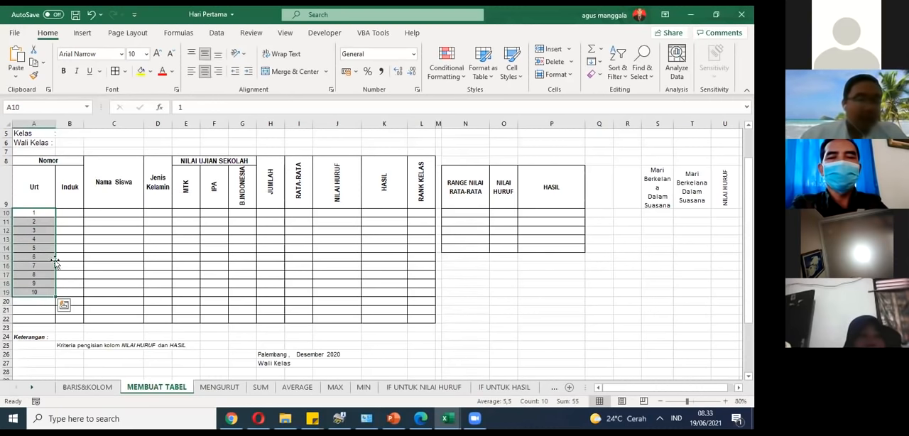
{"action": "left_click", "coordinate": [50, 214]}
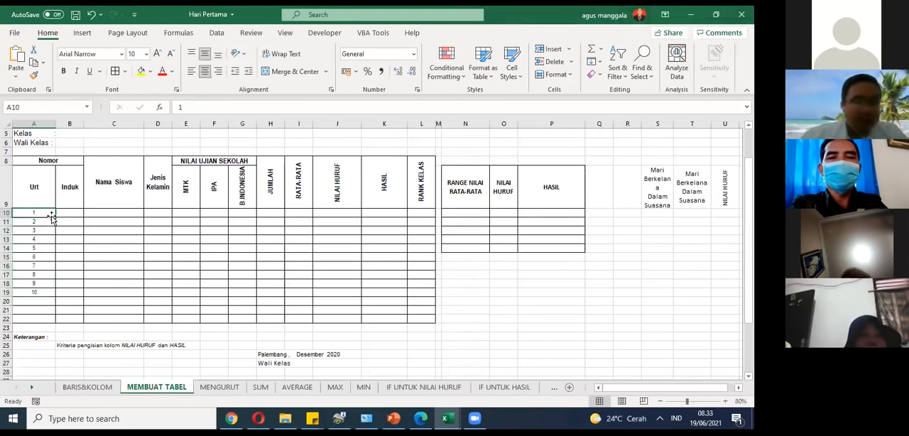
{"action": "left_click", "coordinate": [49, 229]}
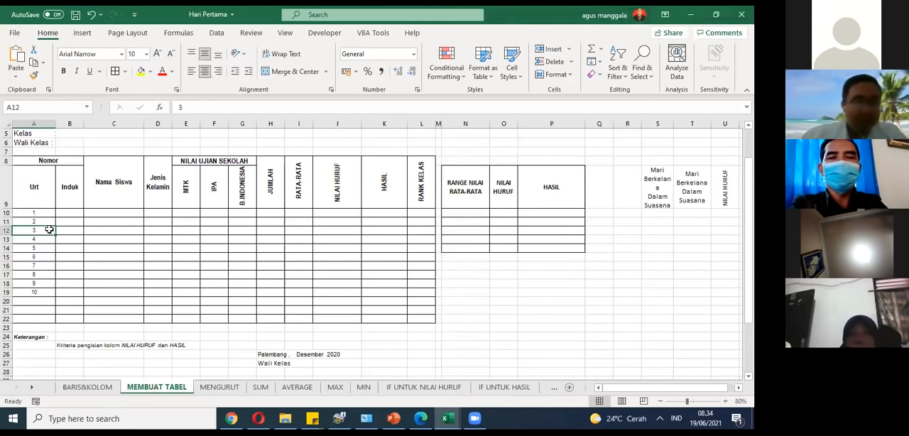
{"action": "left_click", "coordinate": [51, 213]}
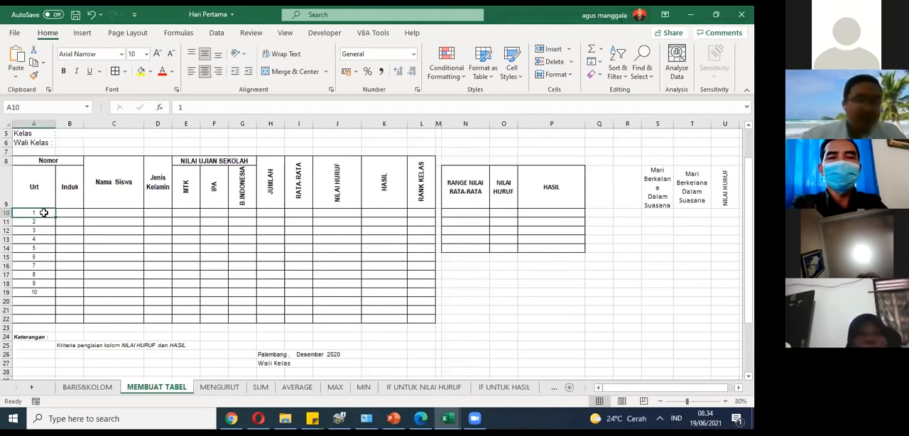
{"action": "left_click", "coordinate": [64, 229]}
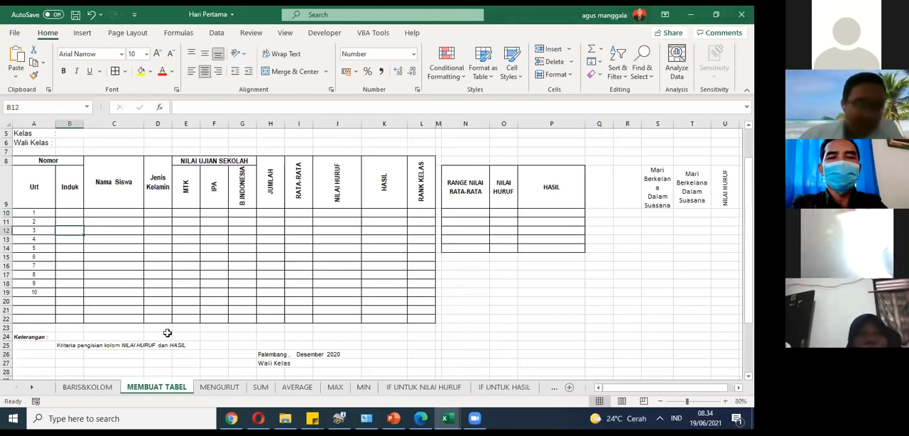
Step: Number the students 1 to 10 in A9:A18 on the MENGURUT sheet by filling down from 1 and 2
{"action": "left_click", "coordinate": [233, 387]}
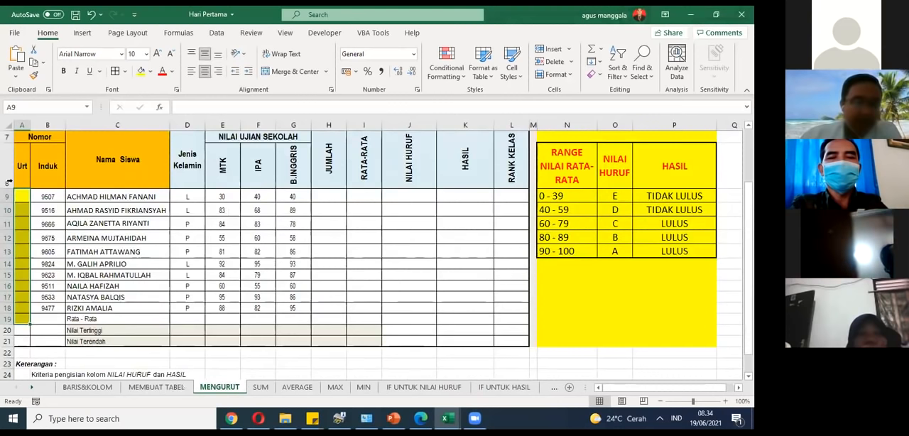
{"action": "left_click", "coordinate": [24, 198]}
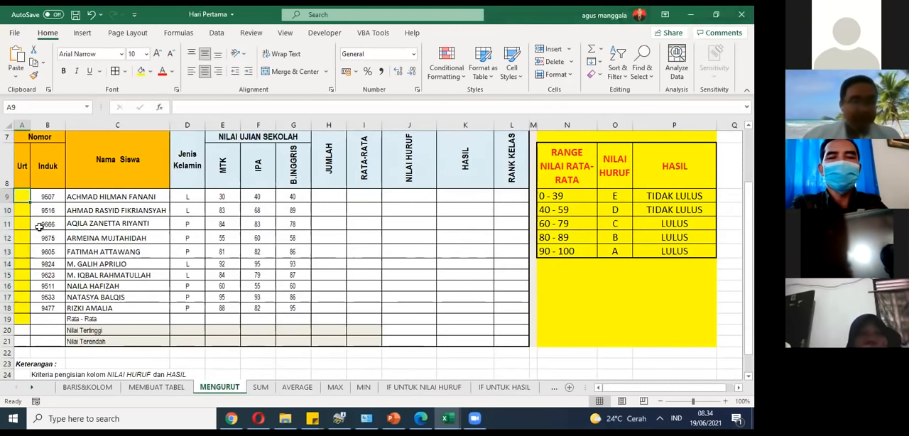
{"action": "type", "text": "1"}
{"action": "key", "text": "Return"}
{"action": "type", "text": "2"}
{"action": "left_click_drag", "start_coordinate": [26, 199], "coordinate": [28, 310]}
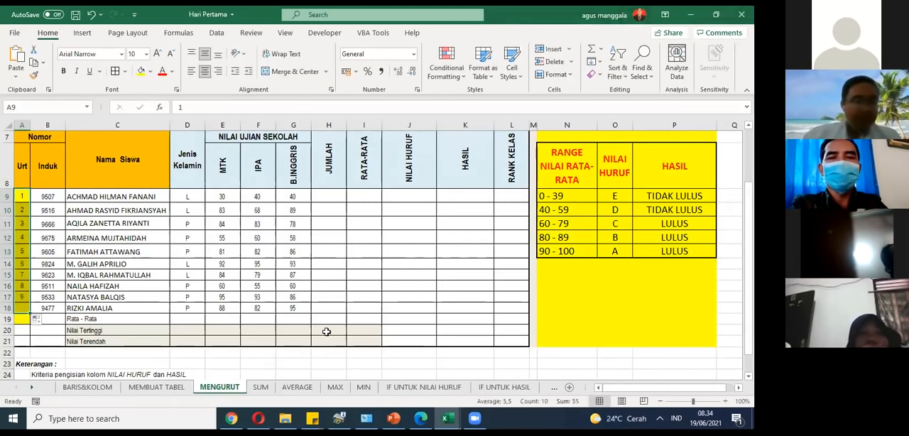
Step: Examine the Induk, Nama Siswa, Jenis Kelamin and exam score columns of the student list
{"action": "left_click", "coordinate": [60, 197]}
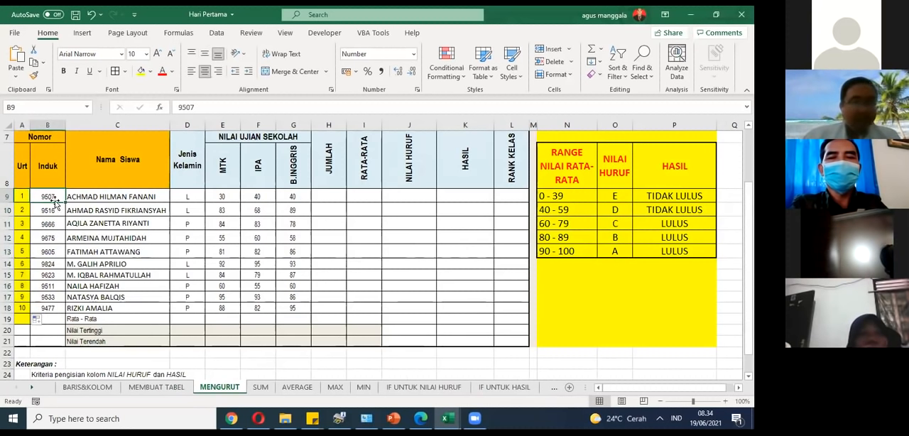
{"action": "left_click_drag", "start_coordinate": [55, 199], "coordinate": [105, 308]}
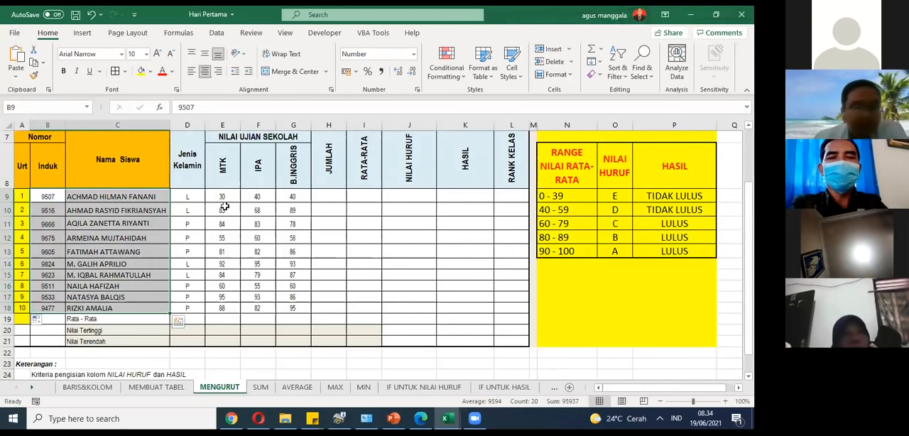
{"action": "left_click_drag", "start_coordinate": [187, 196], "coordinate": [189, 310]}
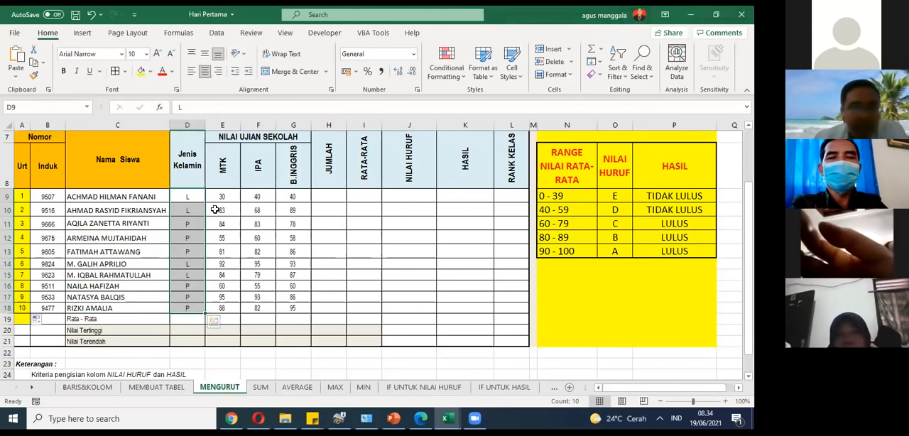
{"action": "left_click", "coordinate": [221, 202]}
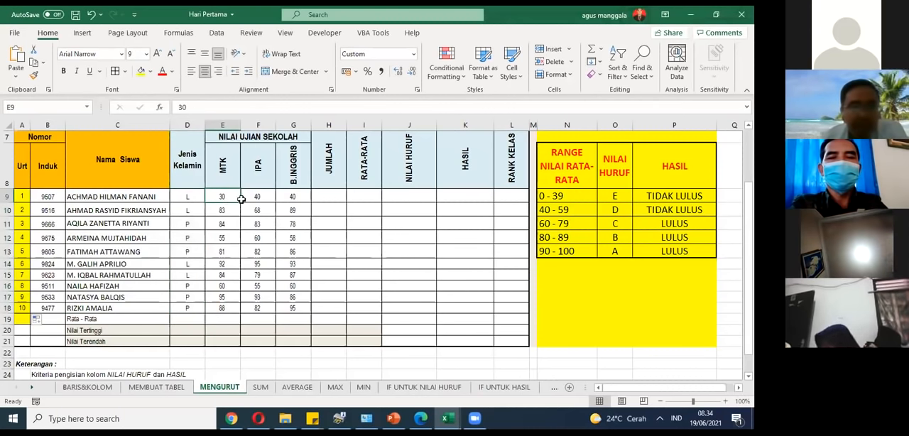
{"action": "key", "text": "Right"}
Step: Select the student records in B9:G18, from Induk through B.INGGRIS, leaving out the Urt column
{"action": "left_click_drag", "start_coordinate": [53, 198], "coordinate": [288, 309]}
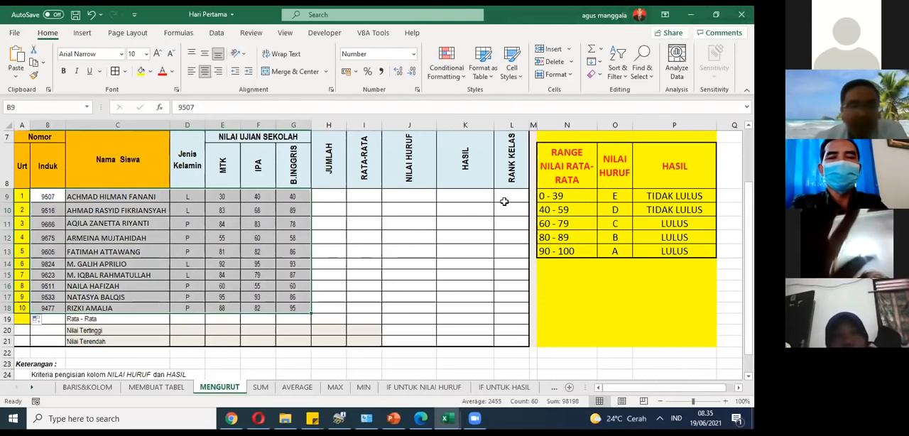
{"action": "left_click_drag", "start_coordinate": [142, 199], "coordinate": [141, 210]}
{"action": "left_click", "coordinate": [51, 200]}
{"action": "left_click_drag", "start_coordinate": [49, 199], "coordinate": [294, 310]}
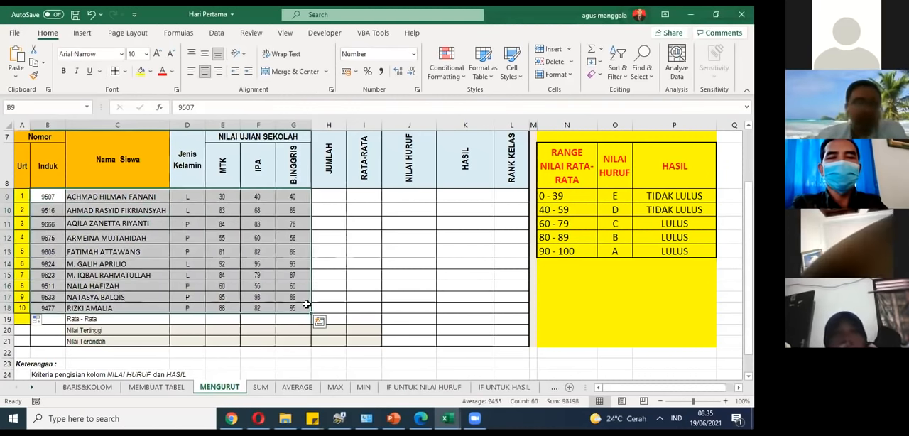
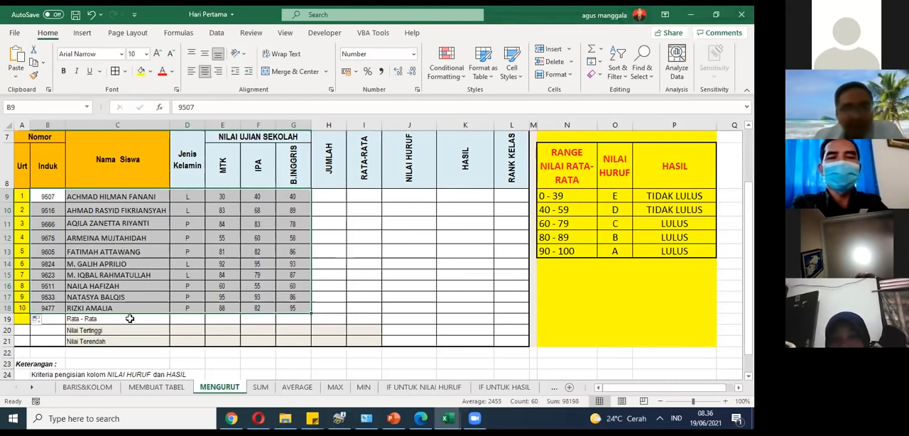
Step: Look over the blank score table, its header row and the notes below it on the MEMBUAT TABEL sheet
{"action": "left_click", "coordinate": [155, 392]}
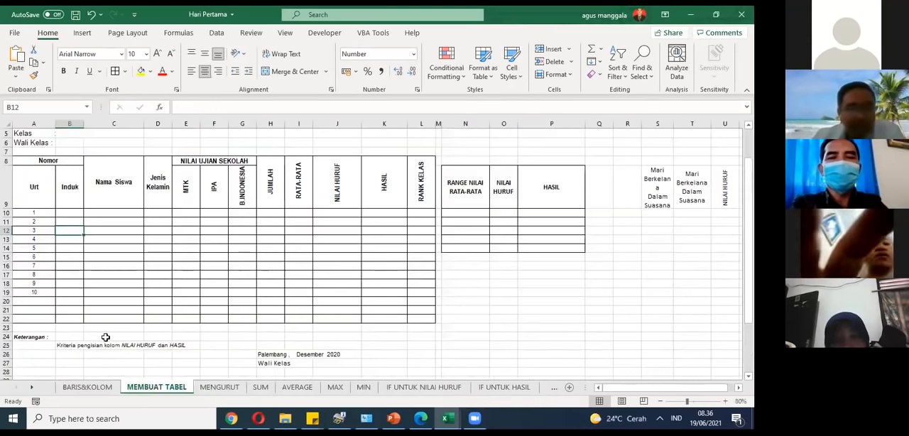
{"action": "scroll", "coordinate": [172, 243], "scroll_direction": "down", "scroll_amount": 4}
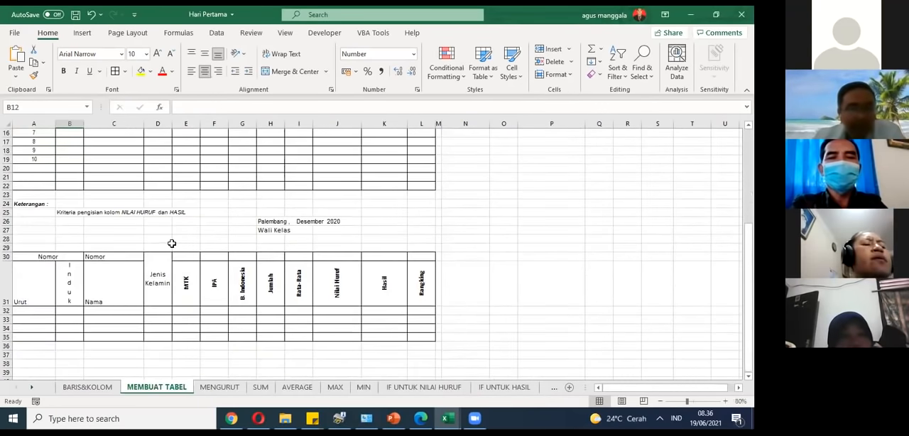
{"action": "scroll", "coordinate": [33, 217], "scroll_direction": "up", "scroll_amount": 5}
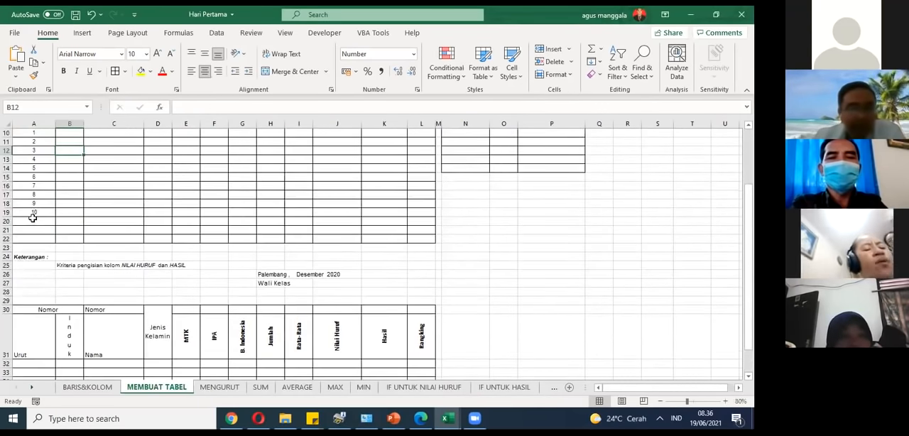
{"action": "scroll", "coordinate": [39, 227], "scroll_direction": "down", "scroll_amount": 4}
{"action": "scroll", "coordinate": [46, 244], "scroll_direction": "up", "scroll_amount": 3}
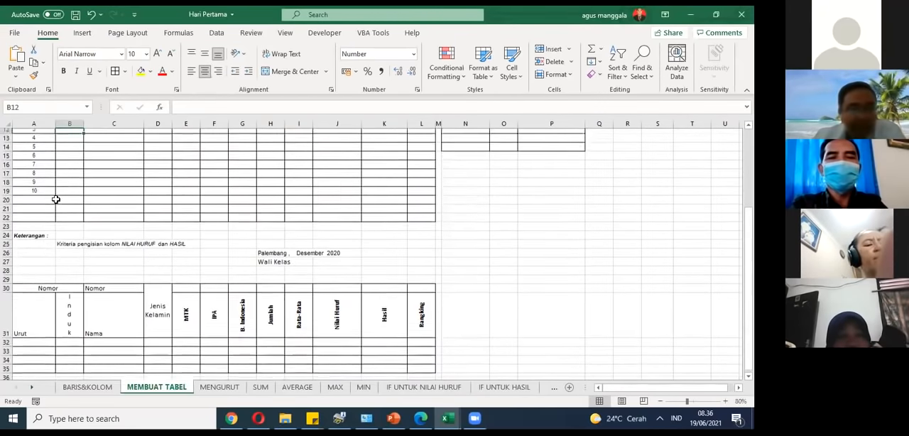
{"action": "left_click", "coordinate": [28, 194]}
{"action": "left_click_drag", "start_coordinate": [270, 190], "coordinate": [421, 193]}
{"action": "scroll", "coordinate": [107, 251], "scroll_direction": "down", "scroll_amount": 4}
{"action": "scroll", "coordinate": [106, 251], "scroll_direction": "up", "scroll_amount": 2}
{"action": "scroll", "coordinate": [106, 252], "scroll_direction": "up", "scroll_amount": 3}
{"action": "scroll", "coordinate": [108, 245], "scroll_direction": "down", "scroll_amount": 4}
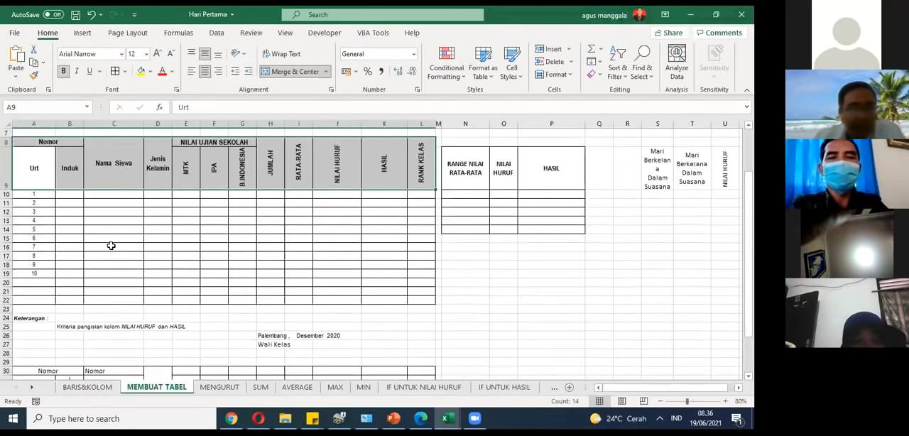
{"action": "scroll", "coordinate": [103, 238], "scroll_direction": "up", "scroll_amount": 2}
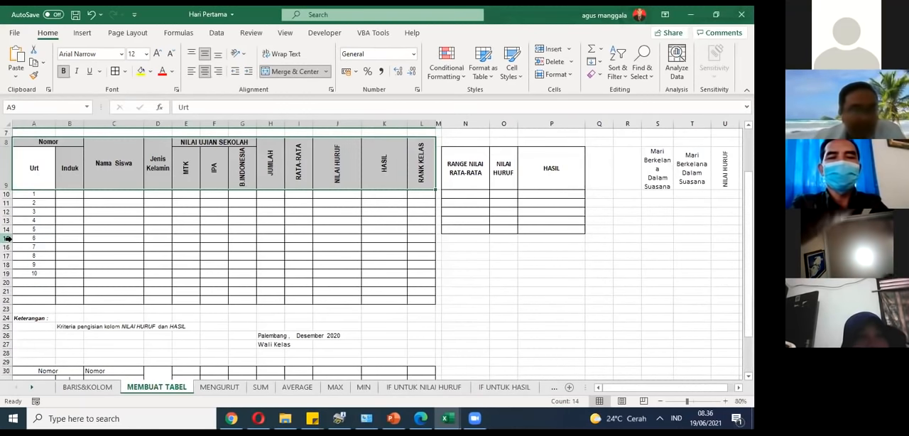
Step: Hide rows 15 to 28 on the MEMBUAT TABEL sheet
{"action": "left_click", "coordinate": [9, 239]}
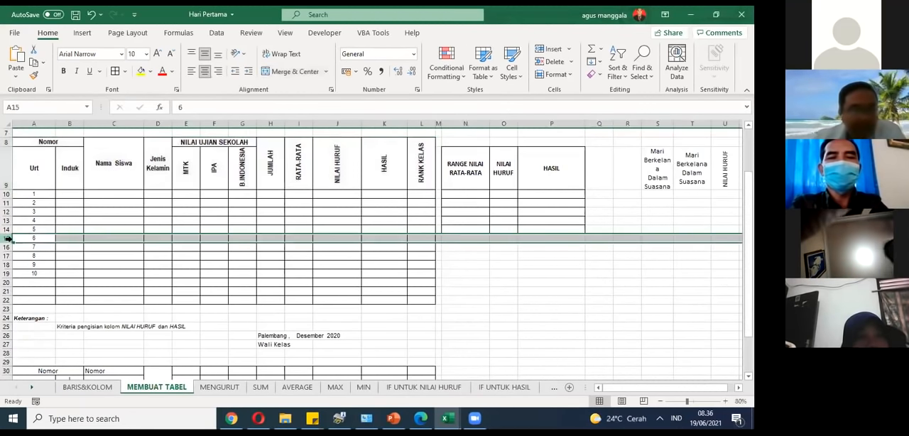
{"action": "left_click_drag", "start_coordinate": [7, 240], "coordinate": [4, 245]}
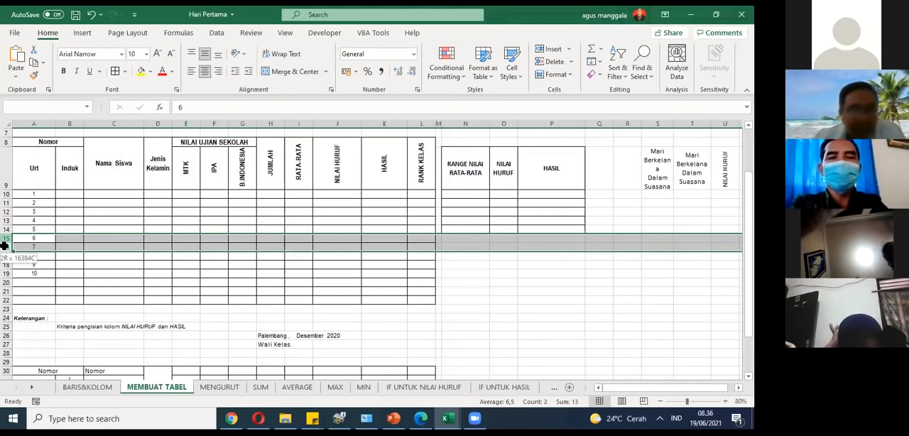
{"action": "left_click_drag", "start_coordinate": [4, 246], "coordinate": [7, 348]}
{"action": "scroll", "coordinate": [42, 277], "scroll_direction": "down", "scroll_amount": 1}
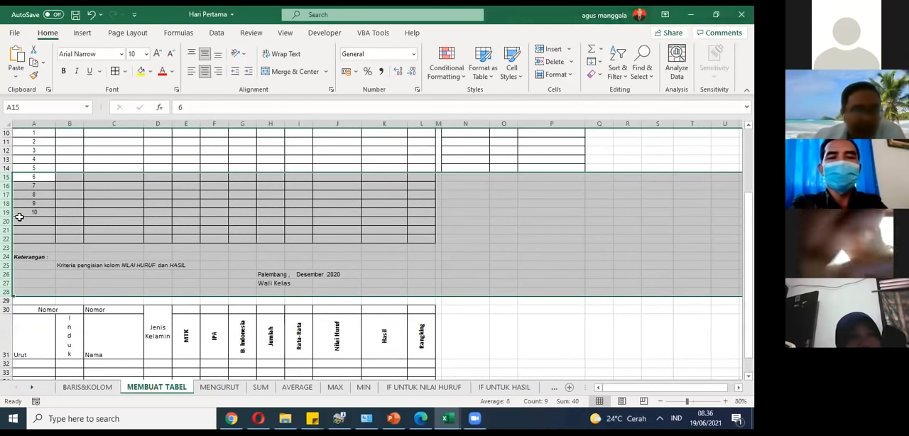
{"action": "right_click", "coordinate": [19, 221]}
{"action": "left_click", "coordinate": [48, 192]}
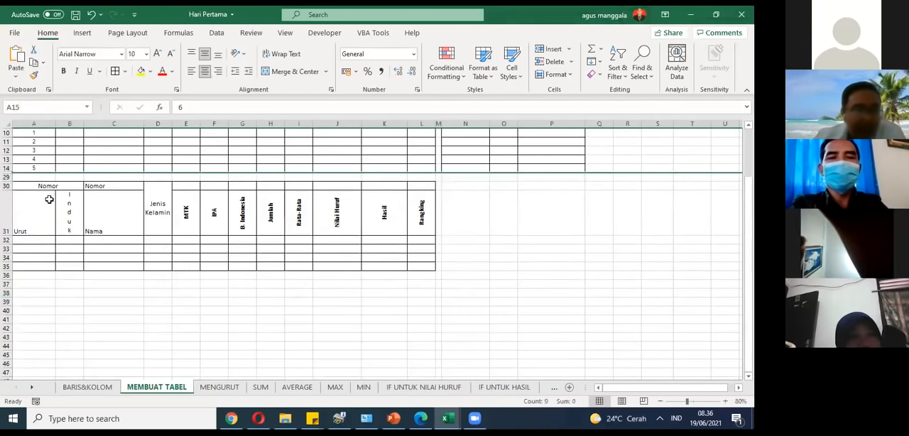
Step: Unhide the rows between 14 and 29 by selecting the visible rows 14 to 31 around them
{"action": "scroll", "coordinate": [96, 232], "scroll_direction": "up", "scroll_amount": 2}
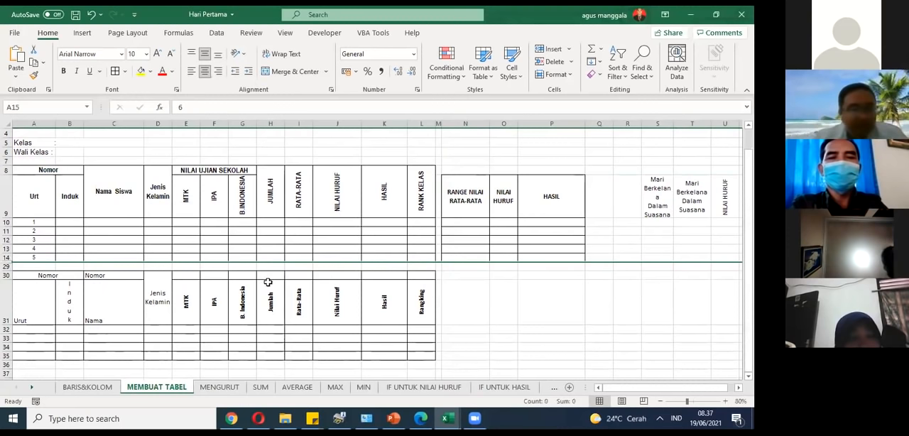
{"action": "left_click", "coordinate": [5, 257]}
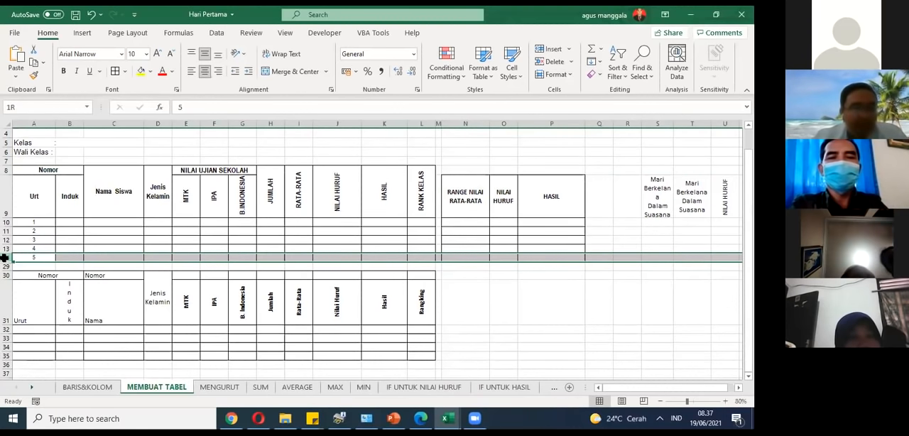
{"action": "left_click_drag", "start_coordinate": [4, 258], "coordinate": [4, 298]}
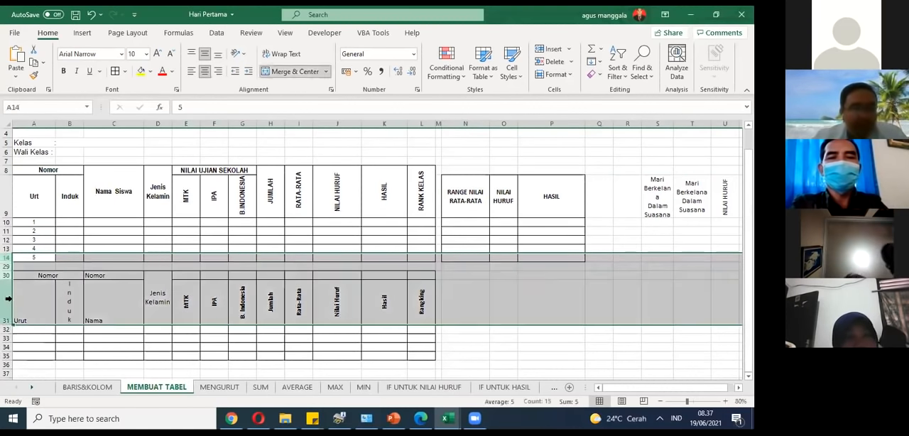
{"action": "left_click", "coordinate": [5, 258]}
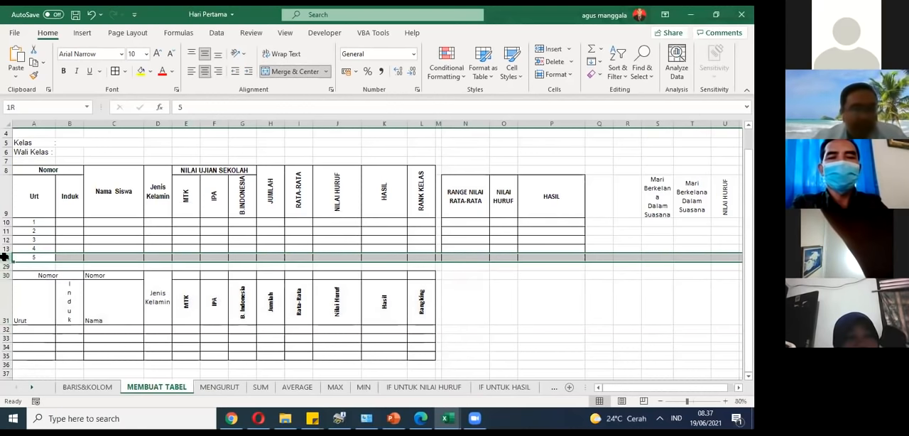
{"action": "left_click_drag", "start_coordinate": [5, 258], "coordinate": [8, 290]}
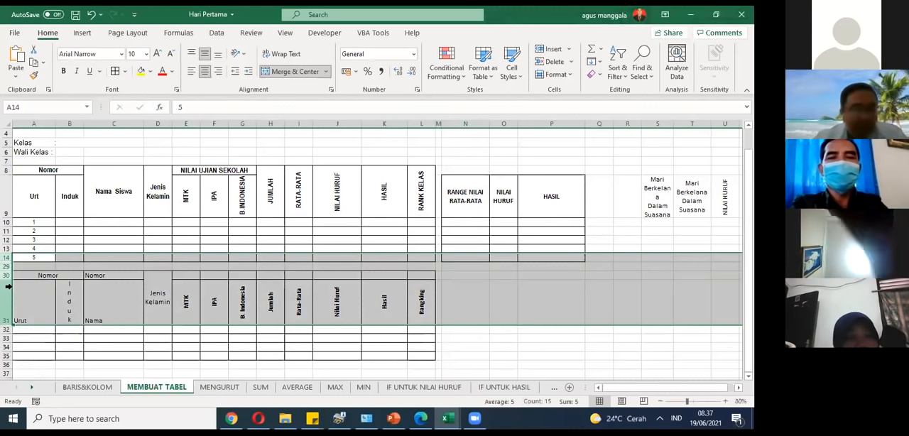
{"action": "right_click", "coordinate": [7, 288]}
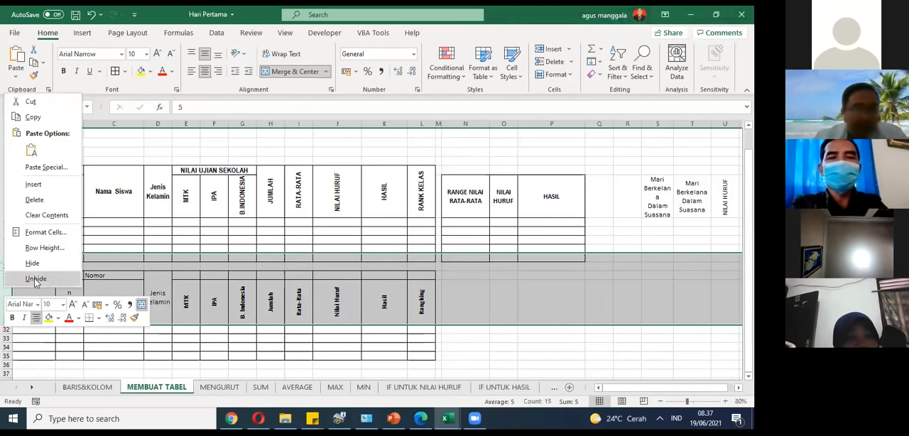
{"action": "left_click", "coordinate": [35, 279]}
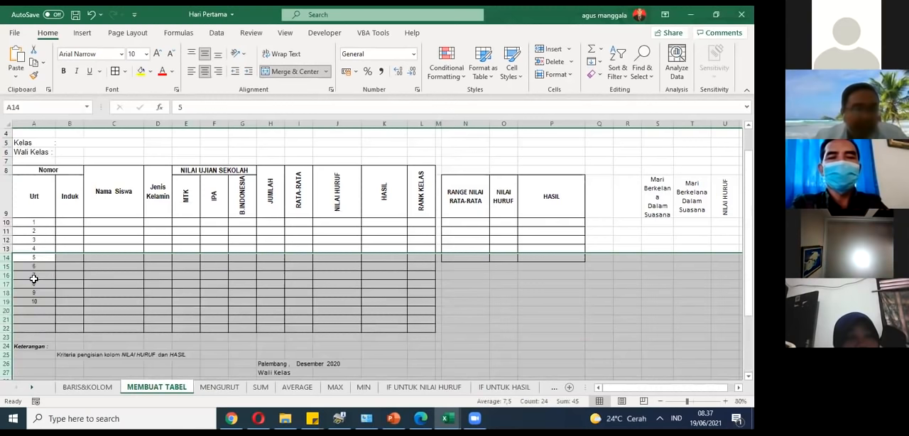
{"action": "scroll", "coordinate": [213, 230], "scroll_direction": "down", "scroll_amount": 3}
{"action": "left_click", "coordinate": [214, 269]}
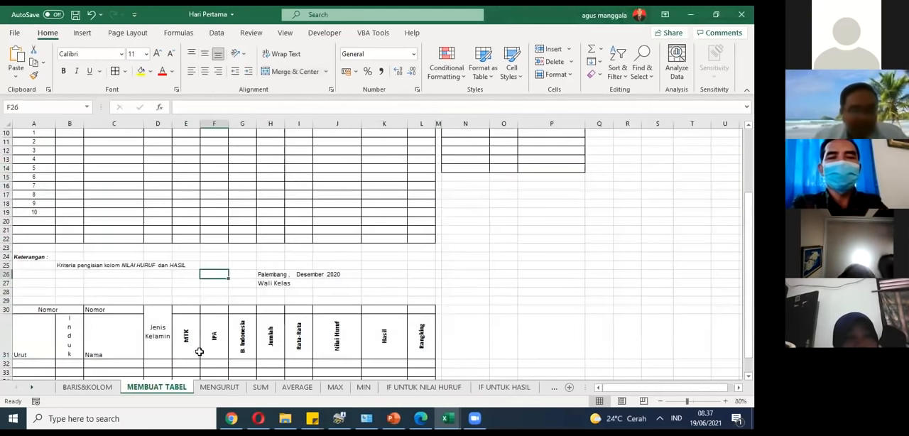
Step: Review the student records in B9:G18 and the summary labels in C19:C21 on the MENGURUT sheet, and return to the MEMBUAT TABEL sheet
{"action": "left_click", "coordinate": [224, 392]}
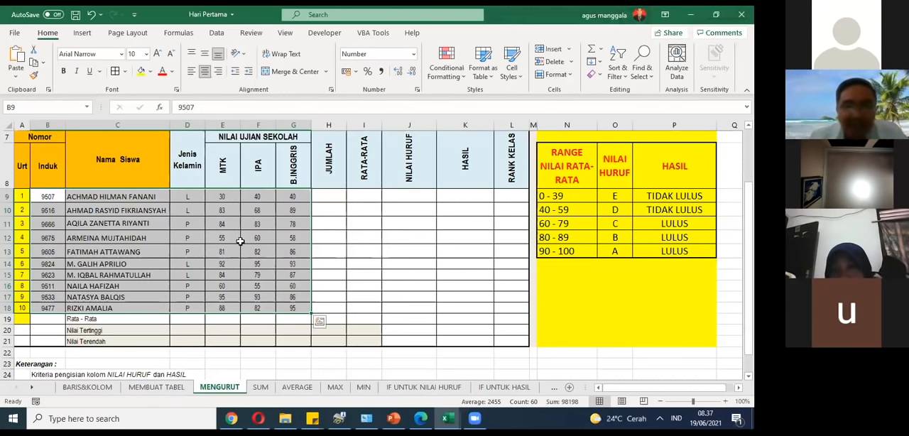
{"action": "key", "text": "ctrl+Page_Up"}
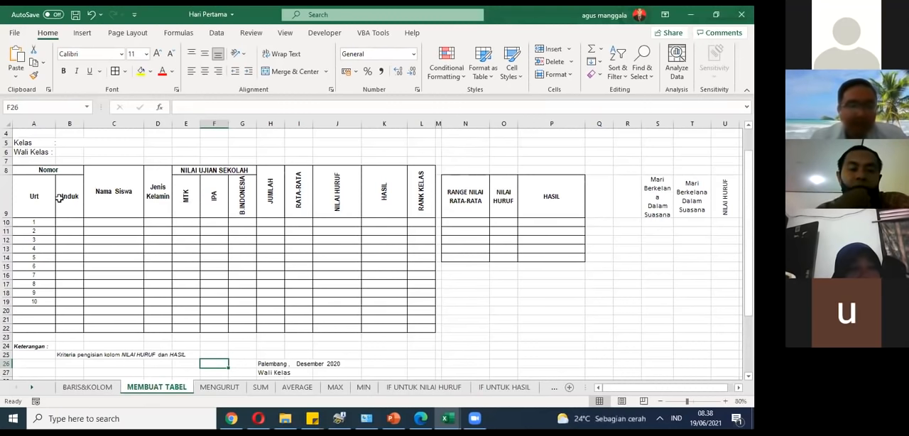
{"action": "left_click", "coordinate": [235, 390]}
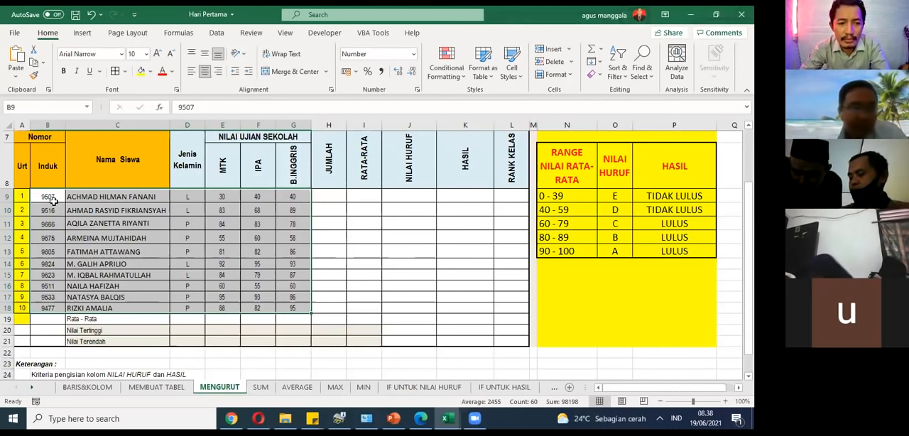
{"action": "left_click_drag", "start_coordinate": [53, 201], "coordinate": [298, 306]}
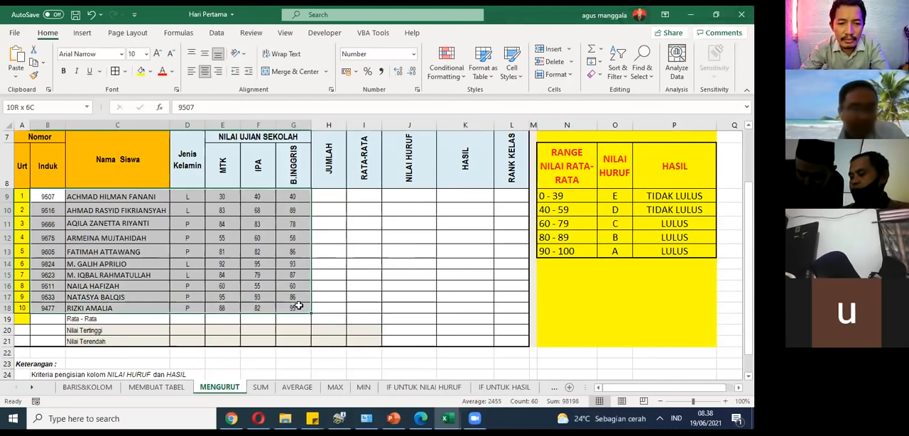
{"action": "left_click_drag", "start_coordinate": [104, 319], "coordinate": [104, 342]}
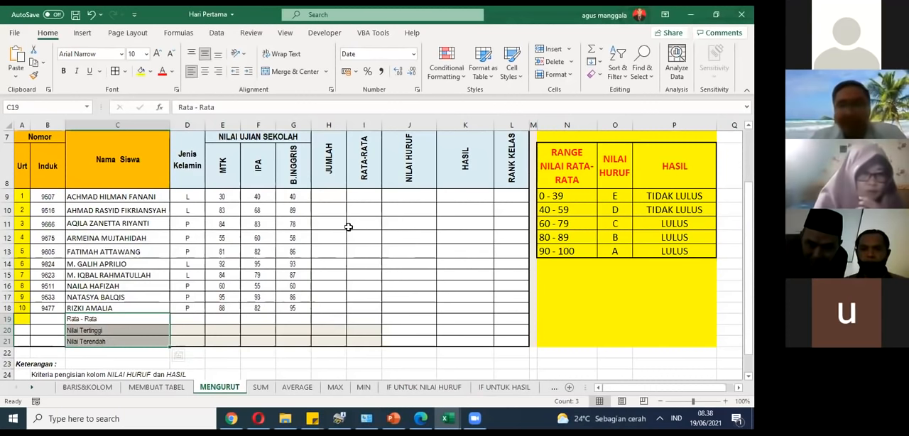
{"action": "left_click", "coordinate": [312, 276]}
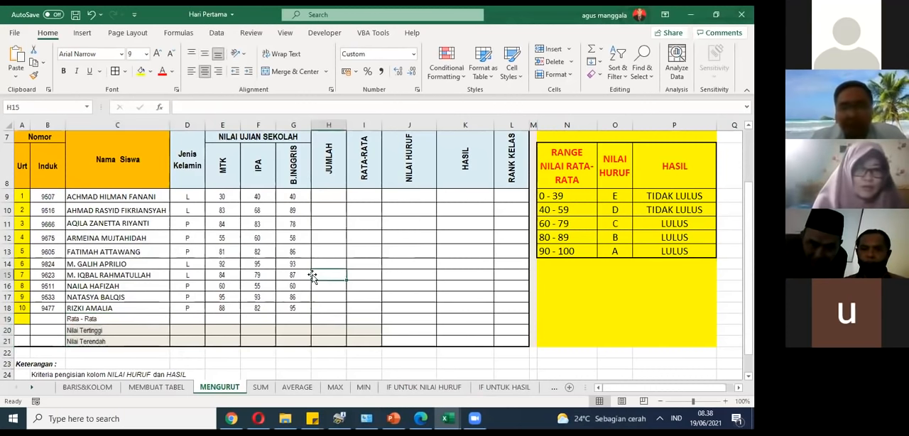
{"action": "left_click", "coordinate": [110, 388]}
{"action": "left_click", "coordinate": [137, 387]}
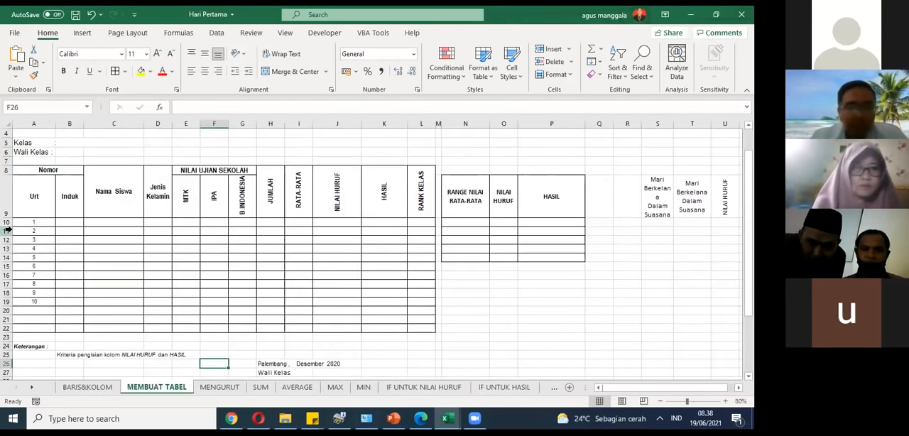
{"action": "left_click_drag", "start_coordinate": [7, 230], "coordinate": [6, 328]}
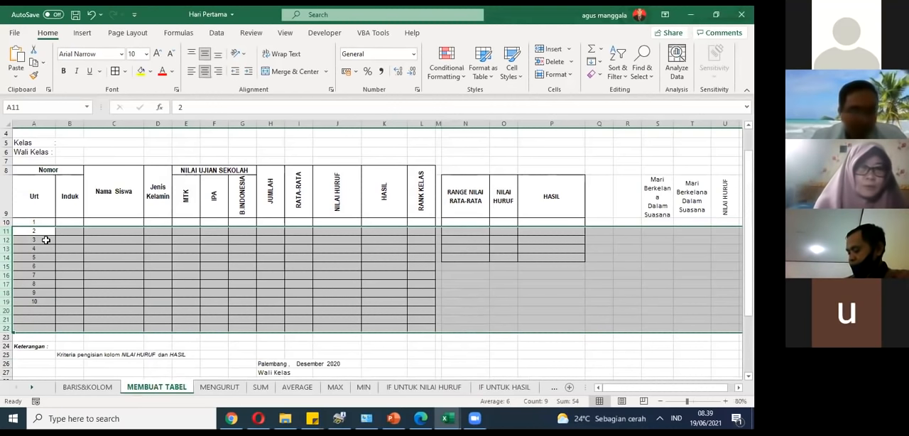
{"action": "scroll", "coordinate": [36, 243], "scroll_direction": "up", "scroll_amount": 1}
{"action": "scroll", "coordinate": [29, 247], "scroll_direction": "down", "scroll_amount": 2}
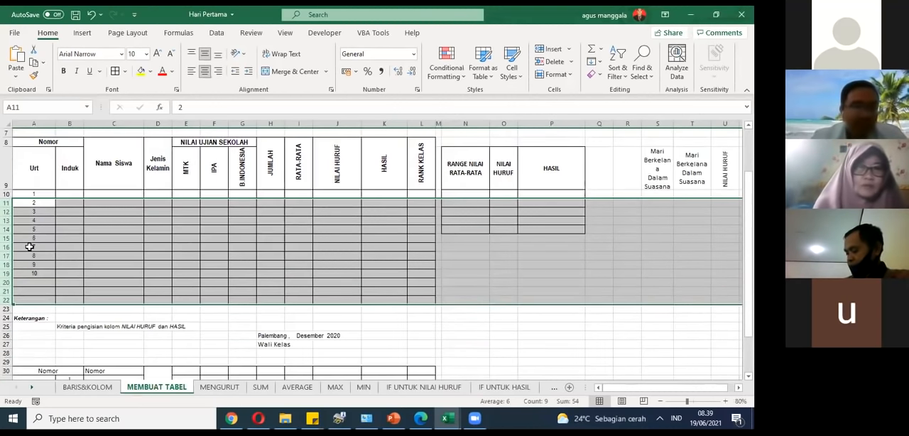
{"action": "right_click", "coordinate": [6, 224]}
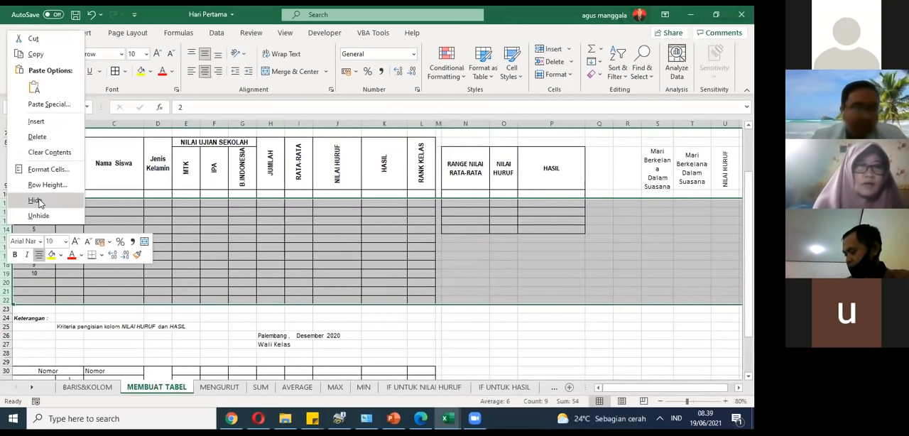
{"action": "left_click", "coordinate": [35, 293]}
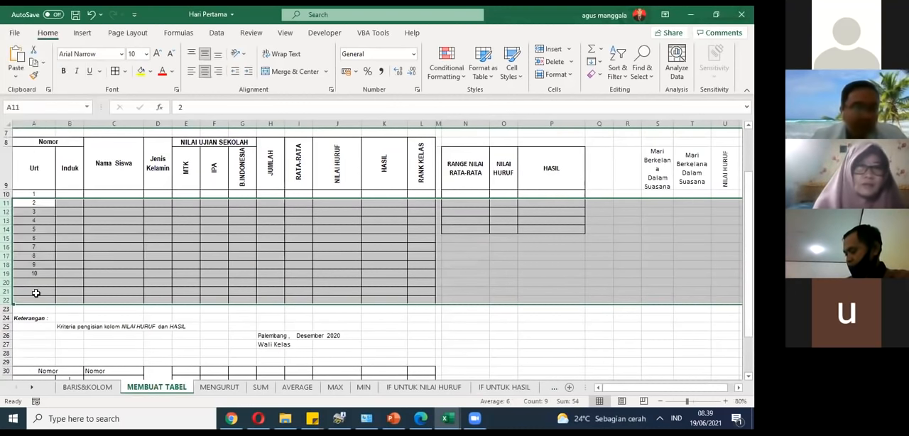
{"action": "left_click", "coordinate": [71, 229]}
{"action": "left_click", "coordinate": [27, 220]}
{"action": "right_click", "coordinate": [27, 221]}
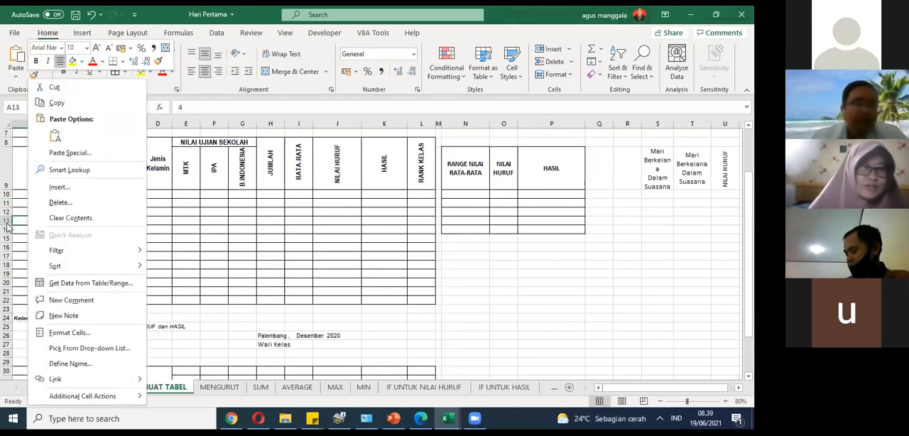
{"action": "left_click", "coordinate": [7, 224]}
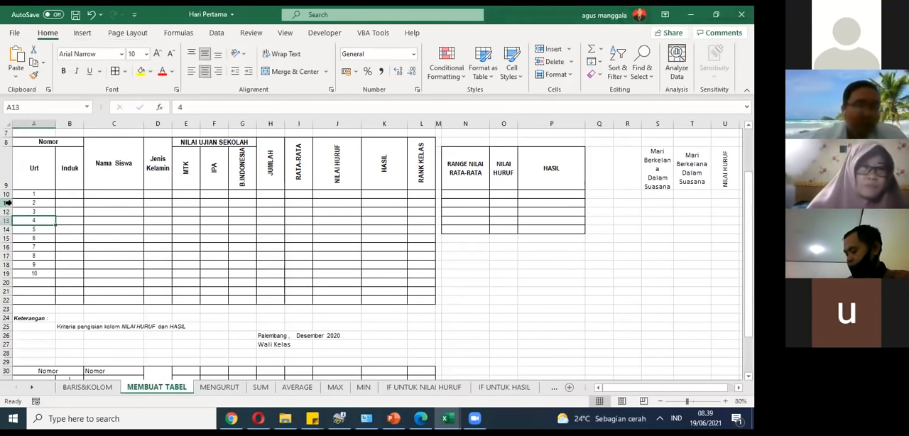
{"action": "left_click", "coordinate": [7, 194]}
{"action": "left_click_drag", "start_coordinate": [7, 193], "coordinate": [7, 280]}
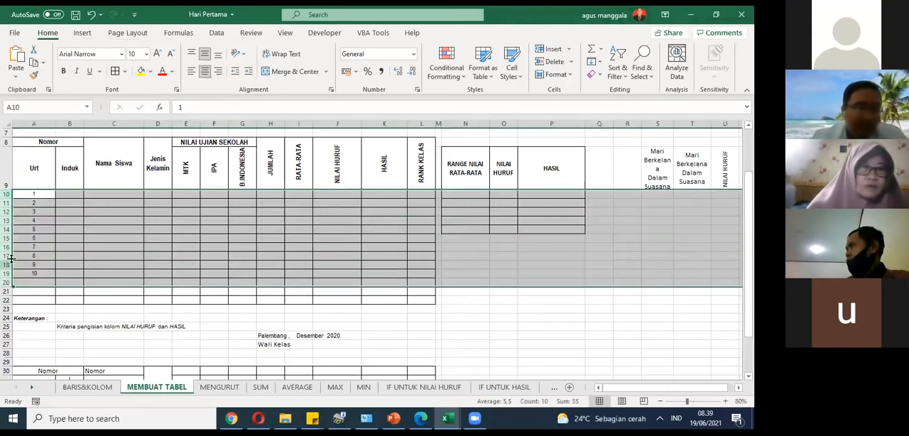
{"action": "left_click", "coordinate": [18, 221]}
Step: Hide rows 10 to 19, the numbered student rows of the score table
{"action": "left_click", "coordinate": [7, 195]}
{"action": "left_click_drag", "start_coordinate": [7, 195], "coordinate": [6, 274]}
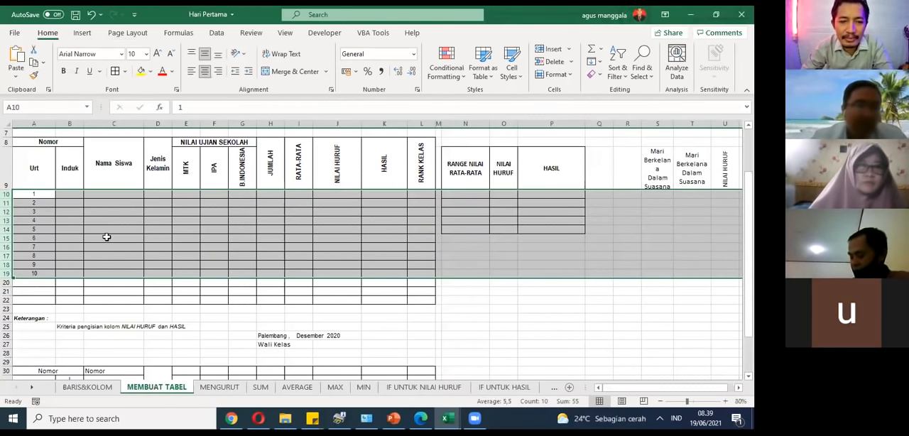
{"action": "right_click", "coordinate": [23, 204]}
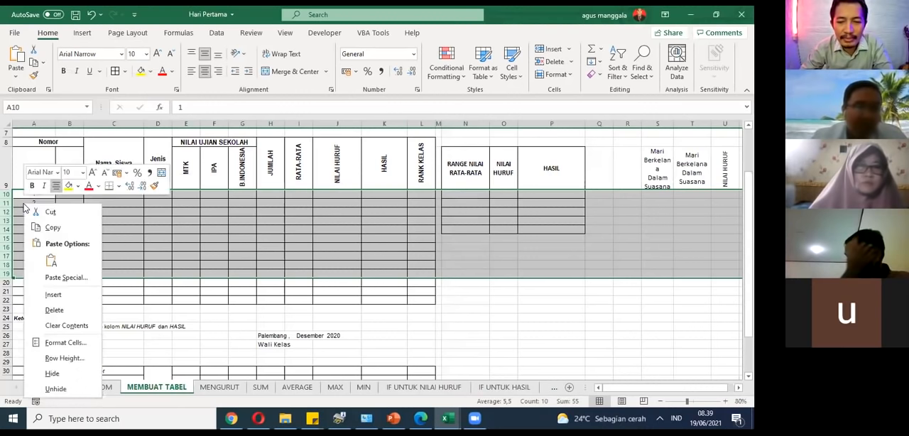
{"action": "left_click", "coordinate": [52, 374]}
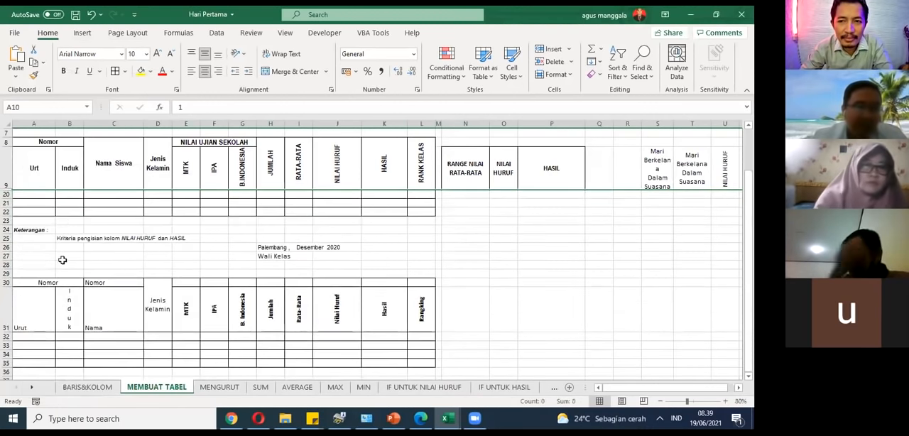
Step: Undo the hiding of rows 10 to 19 on the MEMBUAT TABEL sheet and switch to the MENGURUT sheet
{"action": "left_click", "coordinate": [76, 208]}
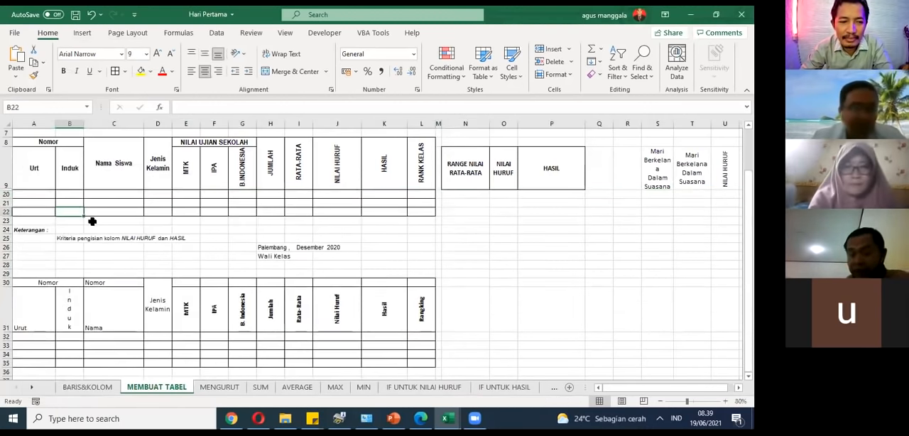
{"action": "key", "text": "ctrl+z"}
{"action": "left_click", "coordinate": [219, 387]}
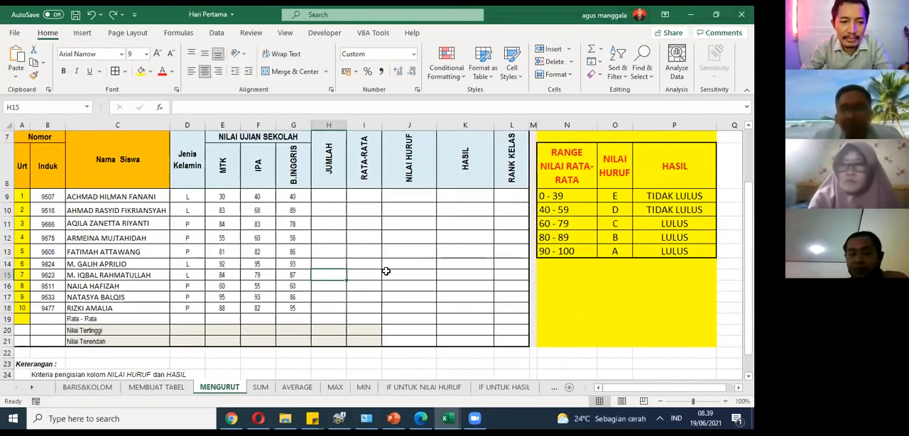
{"action": "left_click", "coordinate": [393, 284]}
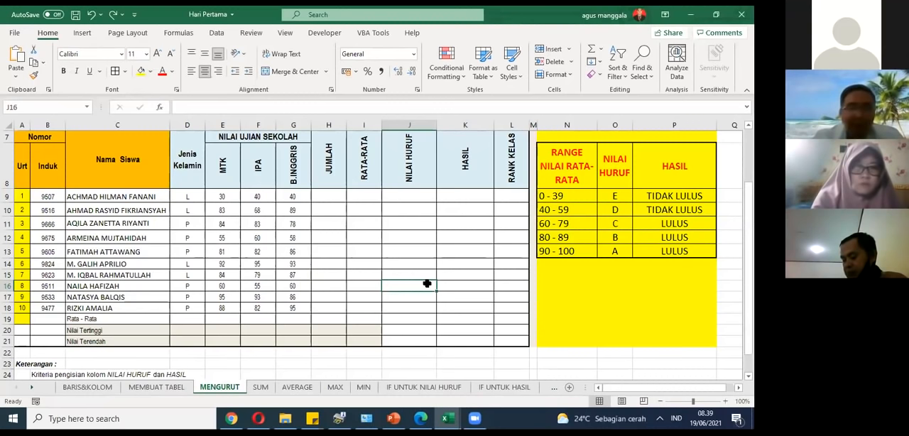
Step: Examine the LOWER, UPPER and PROPER formula examples on the LOWER sheet, including the mixed-case source sentence in B3
{"action": "left_click", "coordinate": [33, 389]}
{"action": "left_click", "coordinate": [32, 389]}
{"action": "left_click", "coordinate": [33, 389]}
{"action": "left_click", "coordinate": [32, 389]}
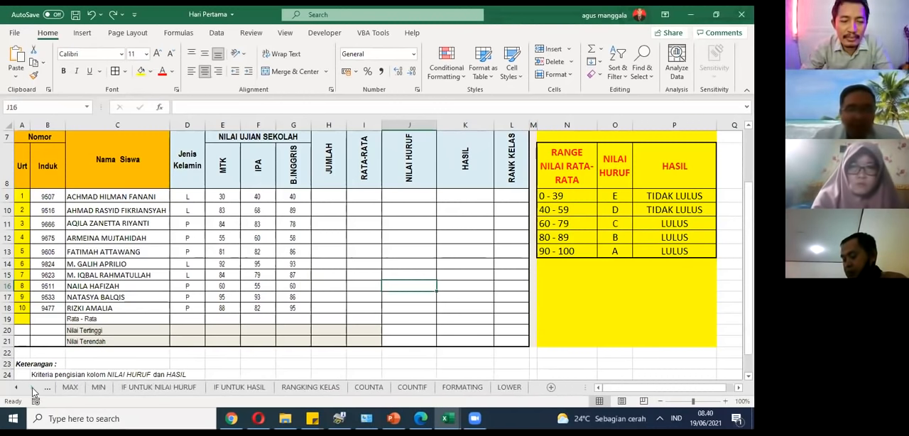
{"action": "left_click", "coordinate": [509, 387]}
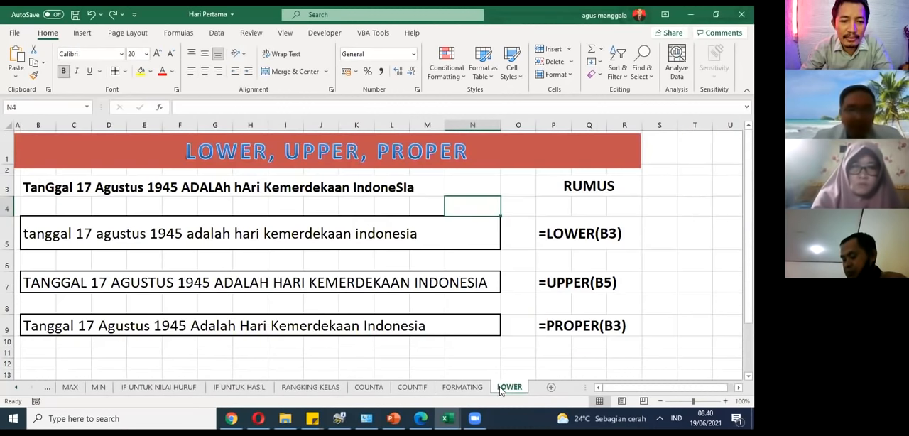
{"action": "scroll", "coordinate": [270, 294], "scroll_direction": "down", "scroll_amount": 2}
{"action": "scroll", "coordinate": [270, 294], "scroll_direction": "up", "scroll_amount": 2}
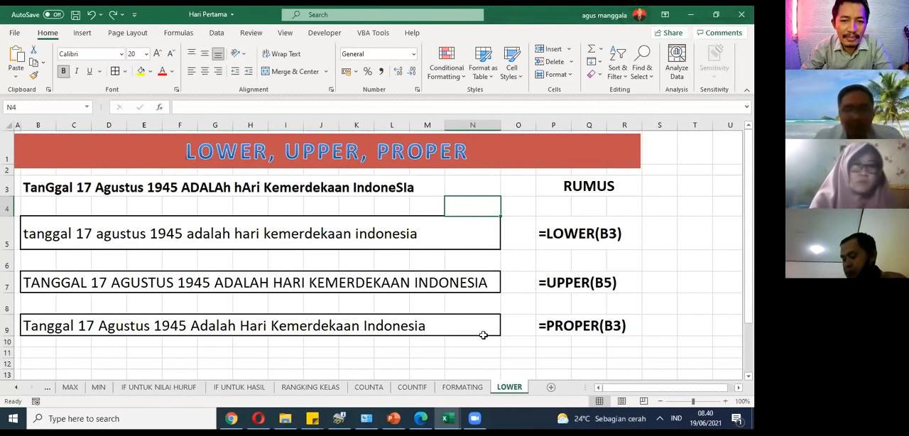
{"action": "left_click", "coordinate": [44, 188]}
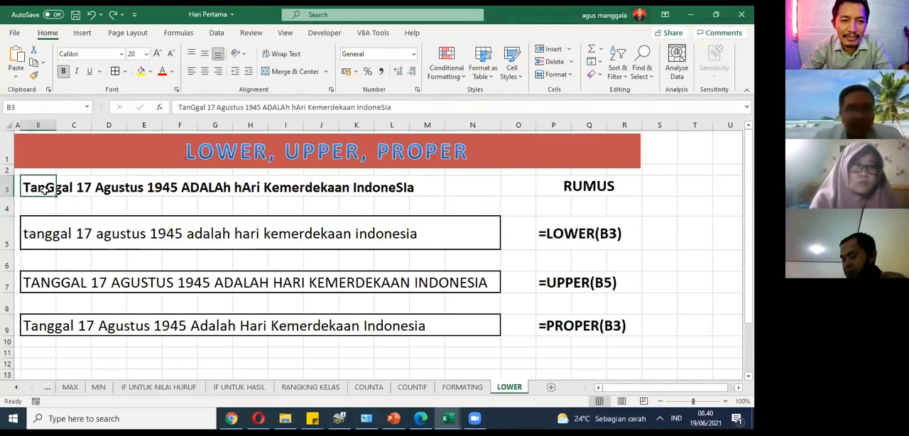
Step: Return to the MEMBUAT TABEL sheet and review the blank score table with its numbered rows
{"action": "left_click", "coordinate": [20, 388]}
{"action": "left_click", "coordinate": [20, 388]}
{"action": "left_click", "coordinate": [20, 388]}
{"action": "left_click", "coordinate": [20, 388]}
{"action": "left_click", "coordinate": [19, 388]}
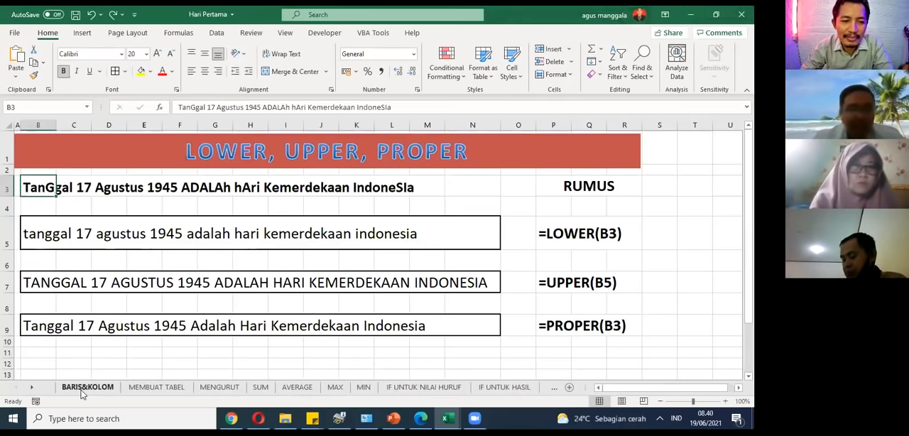
{"action": "left_click", "coordinate": [82, 392]}
{"action": "left_click", "coordinate": [155, 385]}
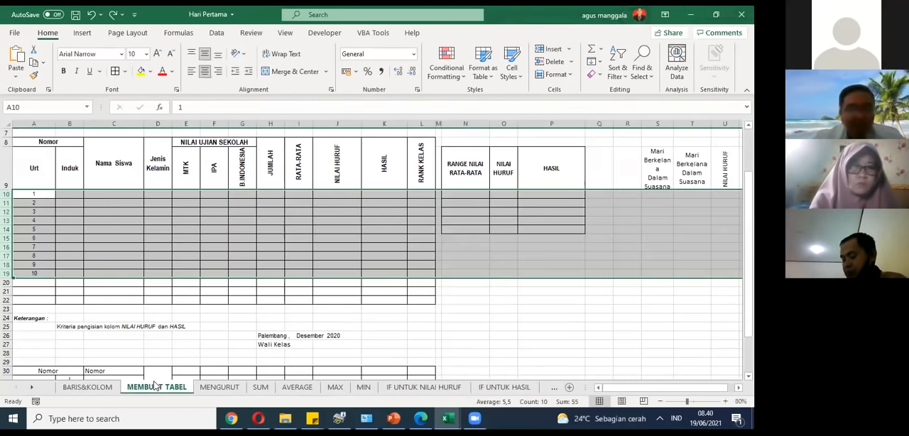
{"action": "left_click", "coordinate": [242, 308]}
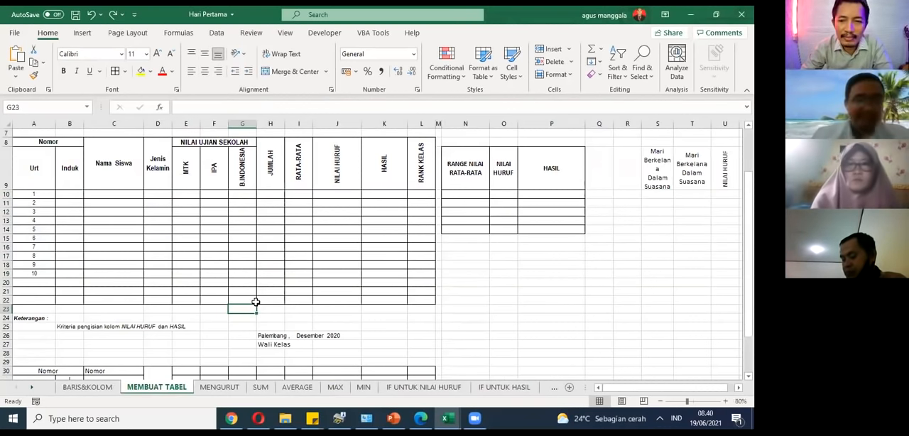
{"action": "scroll", "coordinate": [279, 274], "scroll_direction": "up", "scroll_amount": 1}
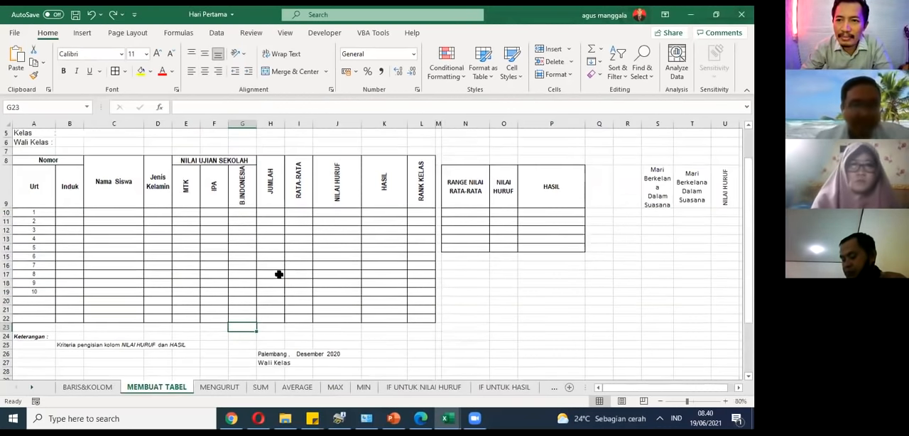
{"action": "scroll", "coordinate": [279, 274], "scroll_direction": "up", "scroll_amount": 1}
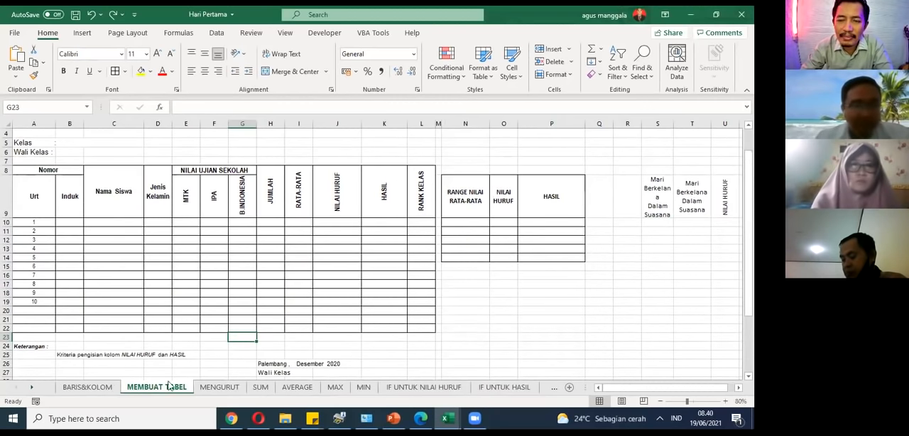
Step: Examine the example formula and the scores in E9:G18 on the SUM sheet, and return to cell H9 on the MENGURUT sheet
{"action": "left_click", "coordinate": [214, 388]}
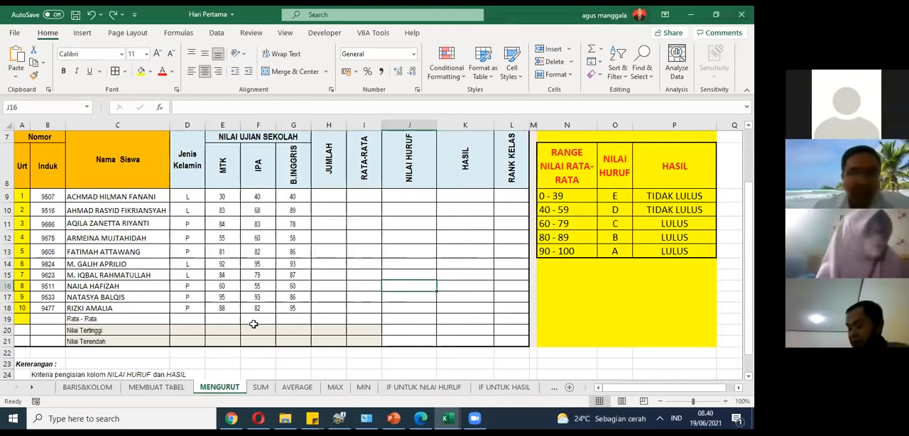
{"action": "left_click", "coordinate": [270, 387]}
{"action": "scroll", "coordinate": [272, 286], "scroll_direction": "down", "scroll_amount": 1}
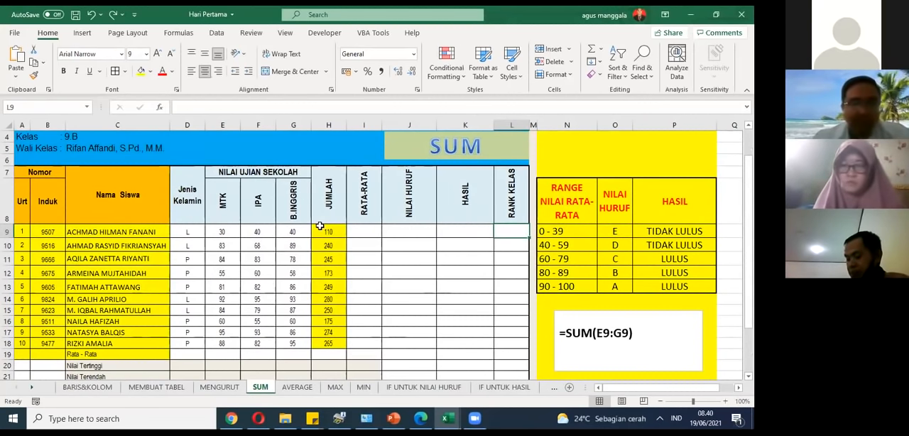
{"action": "left_click_drag", "start_coordinate": [220, 232], "coordinate": [292, 345]}
{"action": "left_click", "coordinate": [224, 201]}
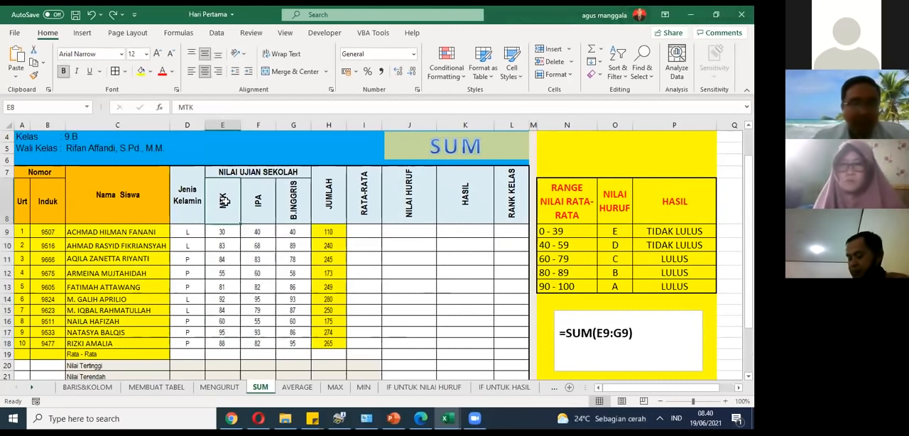
{"action": "left_click", "coordinate": [226, 229]}
{"action": "left_click_drag", "start_coordinate": [226, 230], "coordinate": [292, 342]}
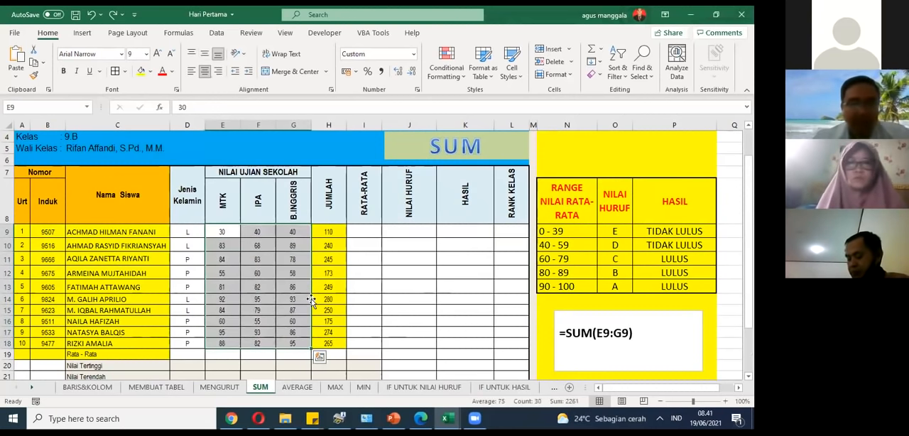
{"action": "left_click", "coordinate": [218, 387]}
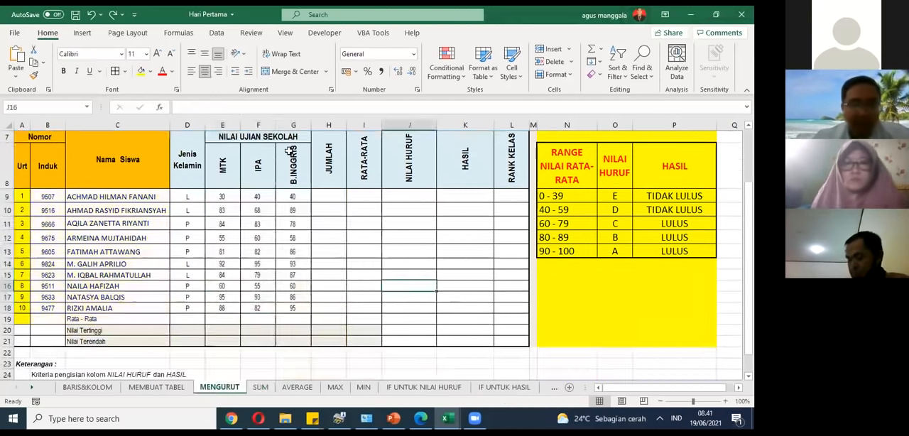
{"action": "left_click", "coordinate": [329, 196]}
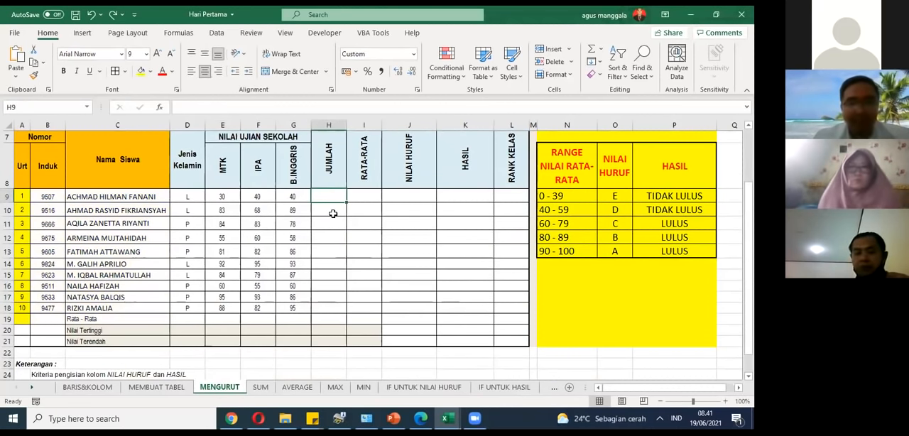
{"action": "type", "text": "=sum"}
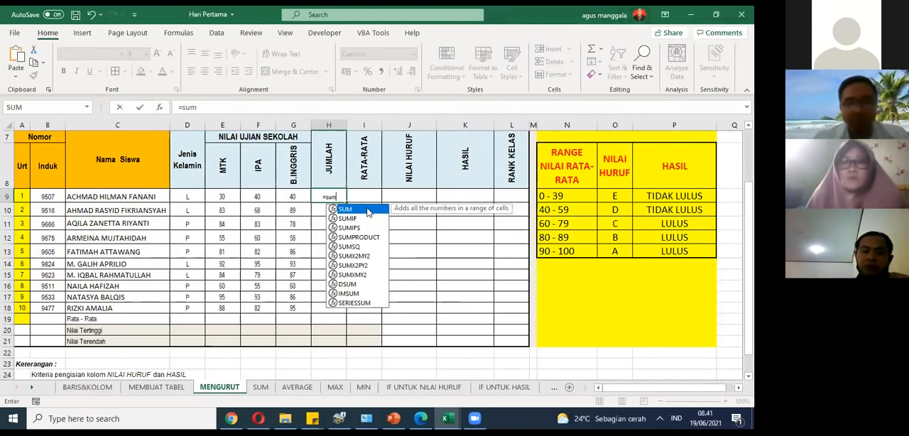
{"action": "double_click", "coordinate": [368, 211]}
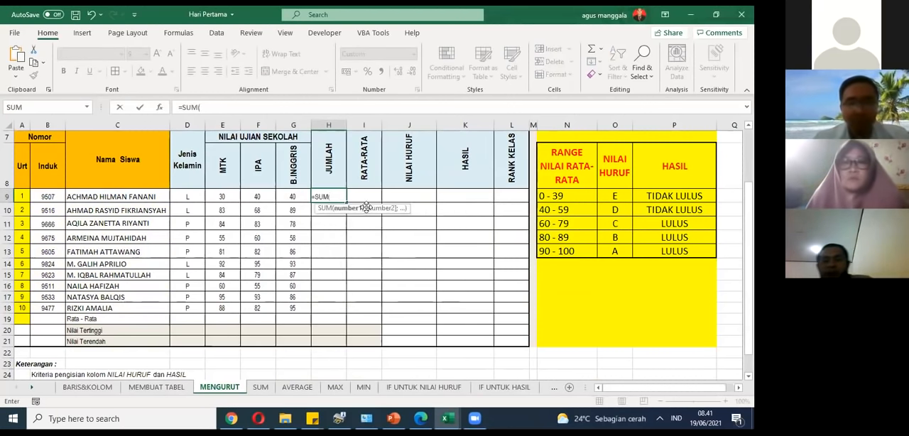
{"action": "key", "text": "BackSpace"}
{"action": "key", "text": "BackSpace"}
{"action": "key", "text": "BackSpace"}
{"action": "key", "text": "BackSpace"}
{"action": "key", "text": "BackSpace"}
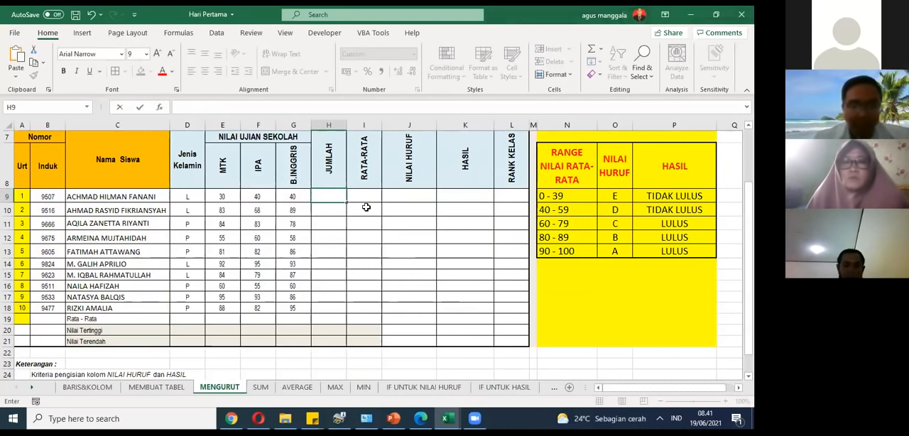
Step: Enter =SUM(E9:G9) in H9 to total the first student's three exam scores in the JUMLAH column
{"action": "type", "text": "=sum"}
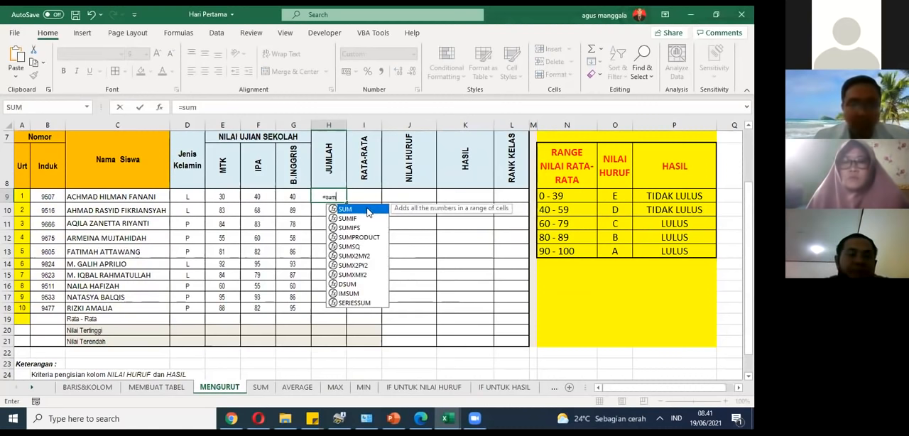
{"action": "type", "text": "("}
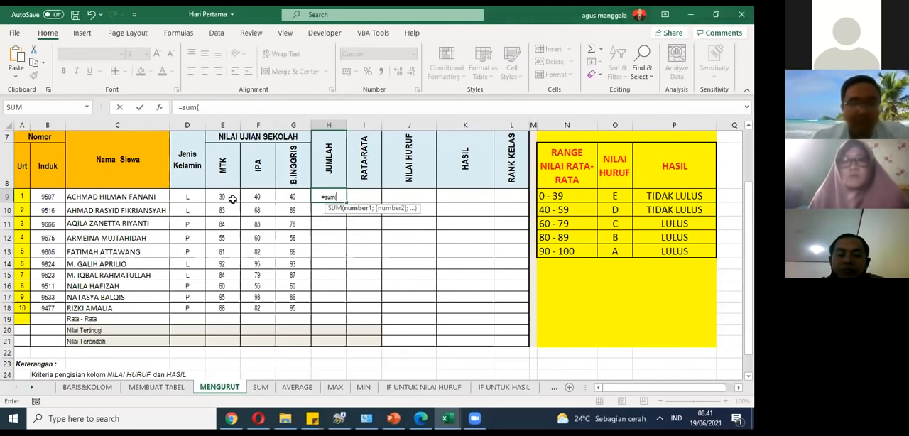
{"action": "left_click_drag", "start_coordinate": [232, 199], "coordinate": [293, 200]}
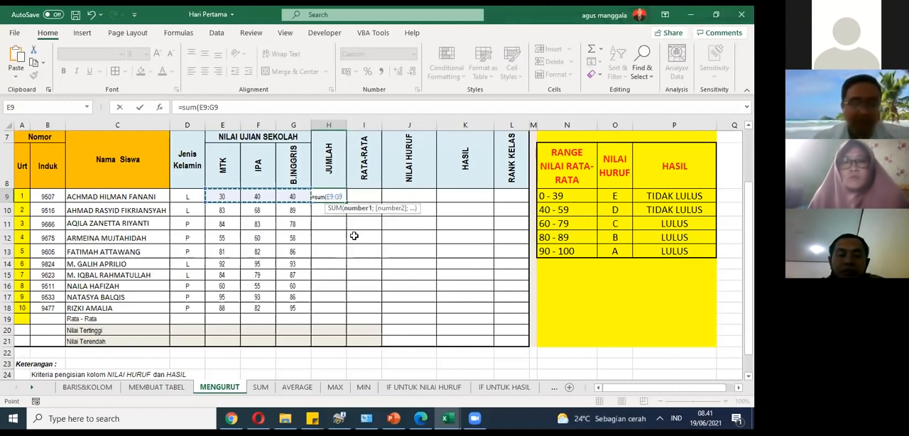
{"action": "type", "text": ")"}
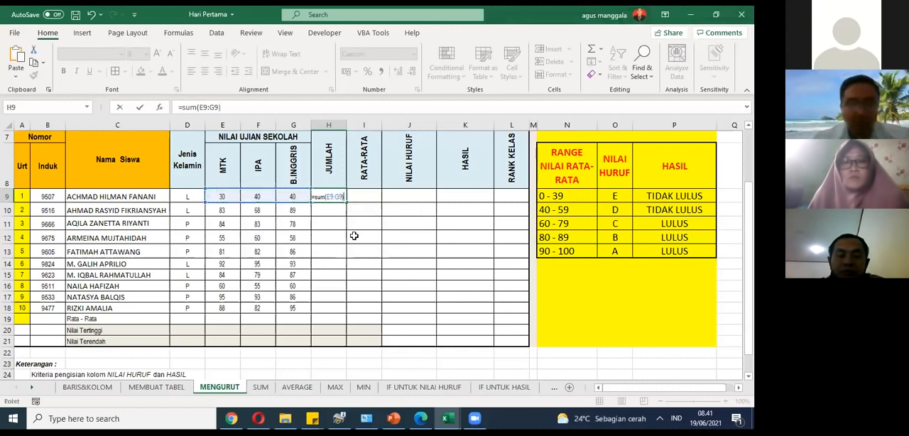
{"action": "key", "text": "Return"}
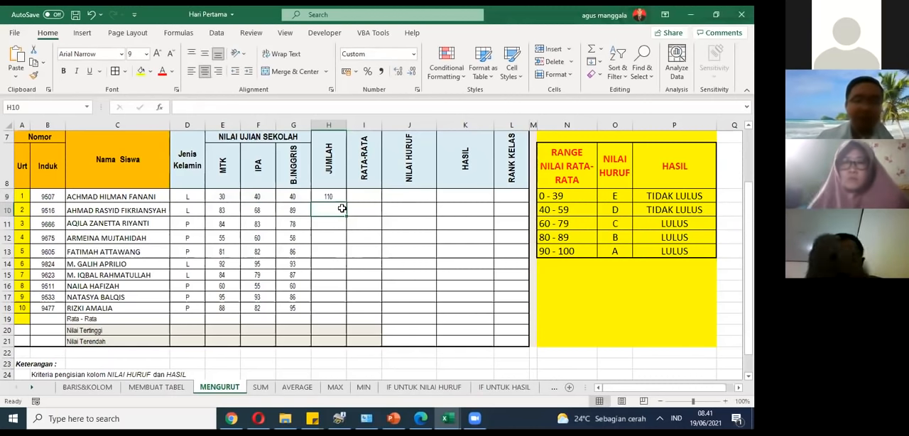
Step: Check the formula in H9 against the first student's scores in E9:G9, opening it to see the highlighted range
{"action": "left_click", "coordinate": [343, 191]}
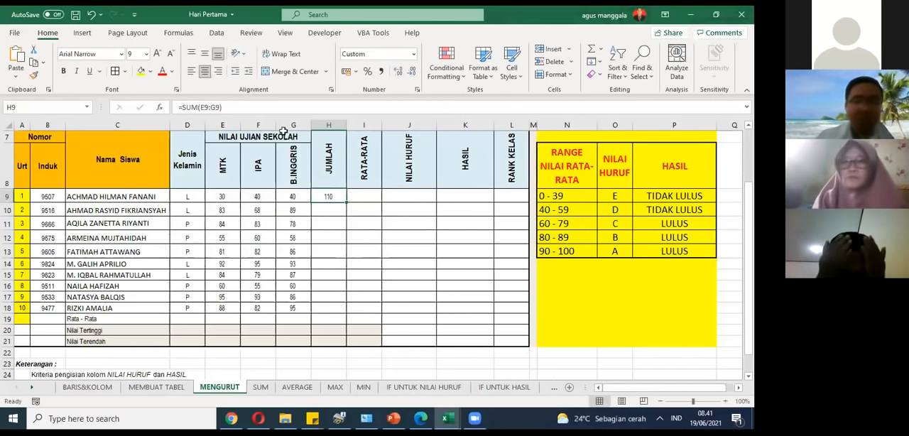
{"action": "left_click", "coordinate": [285, 106]}
{"action": "left_click", "coordinate": [279, 221]}
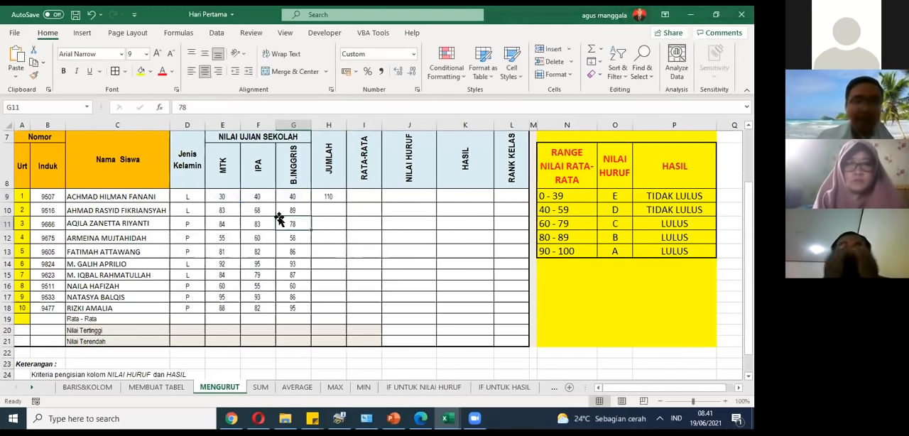
{"action": "left_click", "coordinate": [227, 198]}
{"action": "left_click_drag", "start_coordinate": [227, 198], "coordinate": [277, 198]}
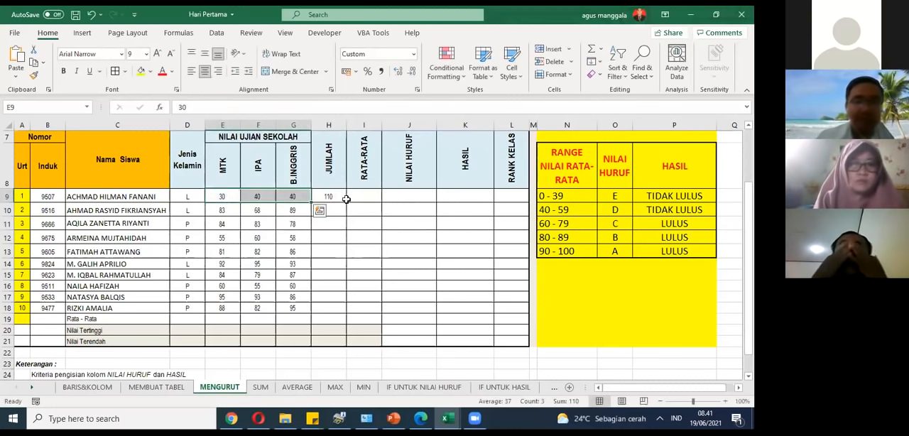
{"action": "left_click", "coordinate": [343, 197]}
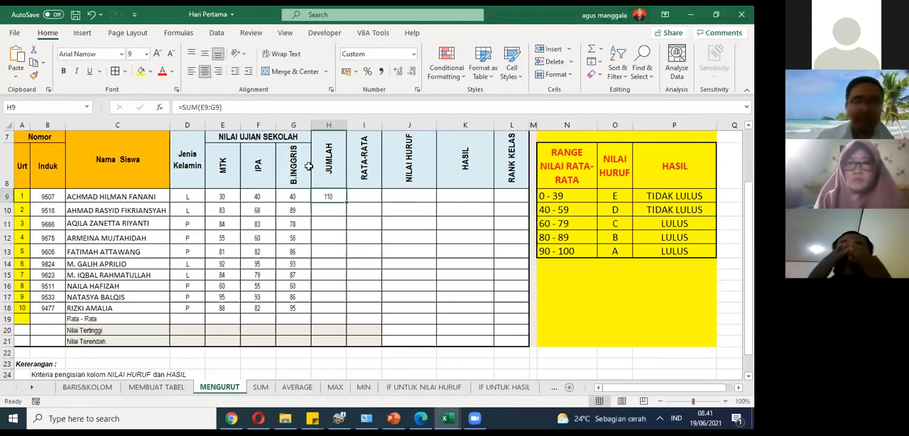
{"action": "key", "text": "F2"}
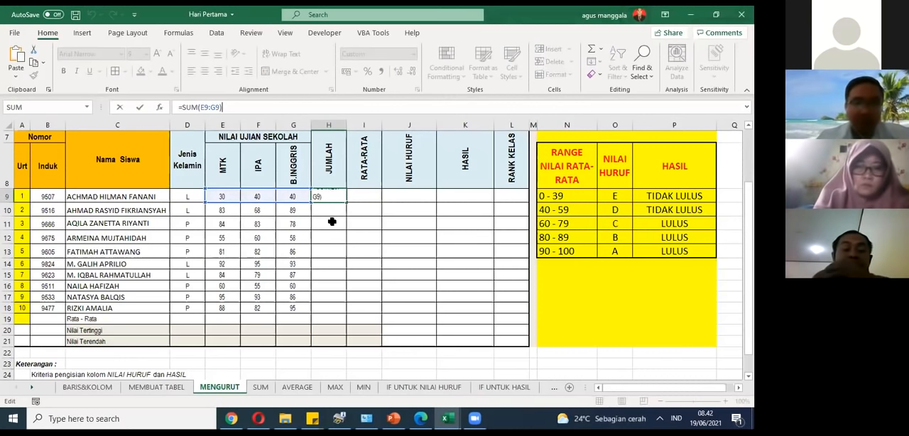
{"action": "key", "text": "Return"}
{"action": "left_click", "coordinate": [334, 195]}
Step: Enter =SUM(E10:G10) in H10 to total the second student's three exam scores
{"action": "left_click", "coordinate": [336, 208]}
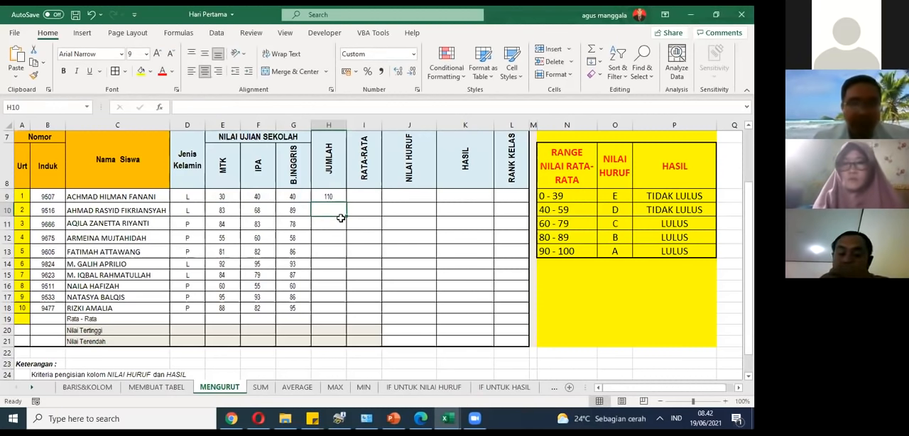
{"action": "type", "text": "=sum"}
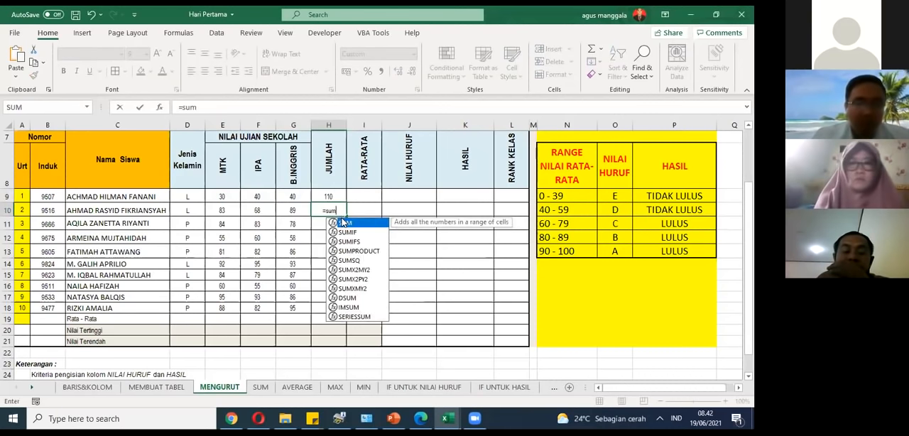
{"action": "type", "text": "("}
{"action": "left_click", "coordinate": [222, 207]}
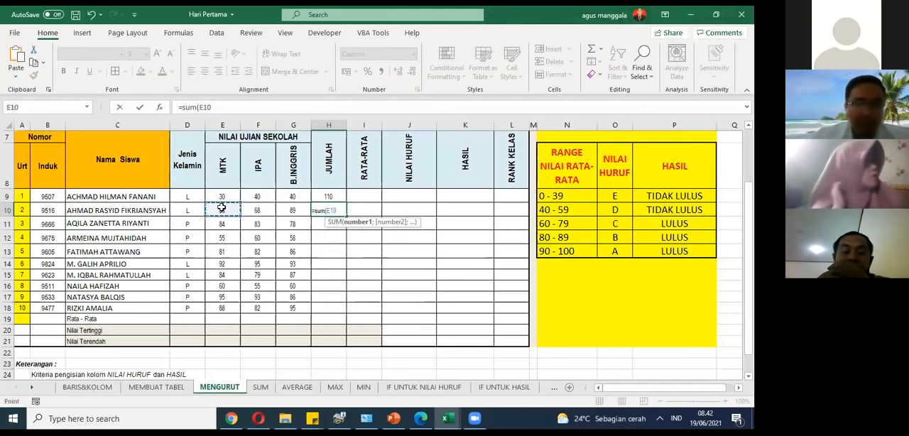
{"action": "left_click_drag", "start_coordinate": [221, 207], "coordinate": [289, 209]}
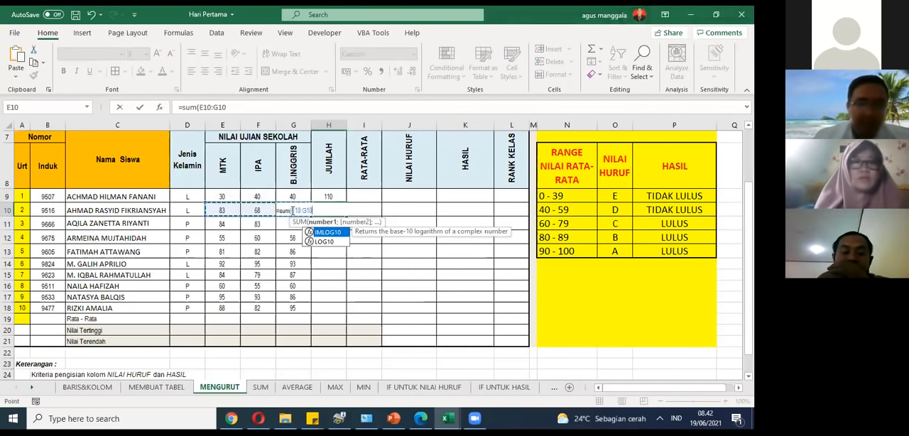
{"action": "type", "text": ")"}
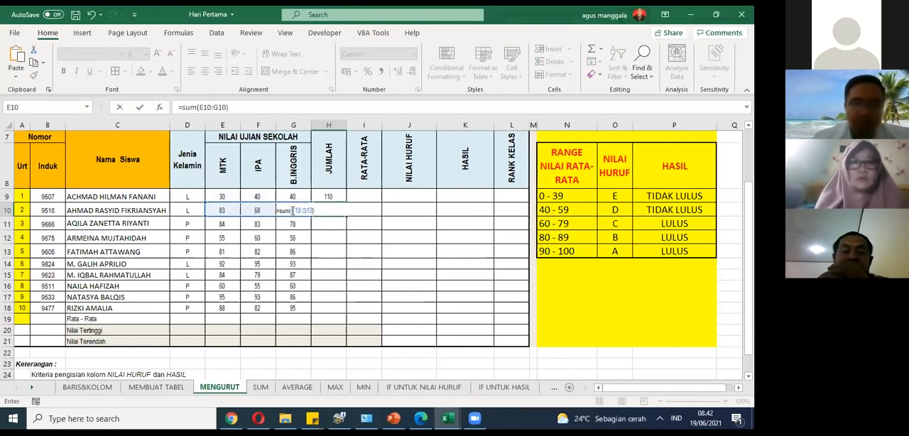
{"action": "key", "text": "Return"}
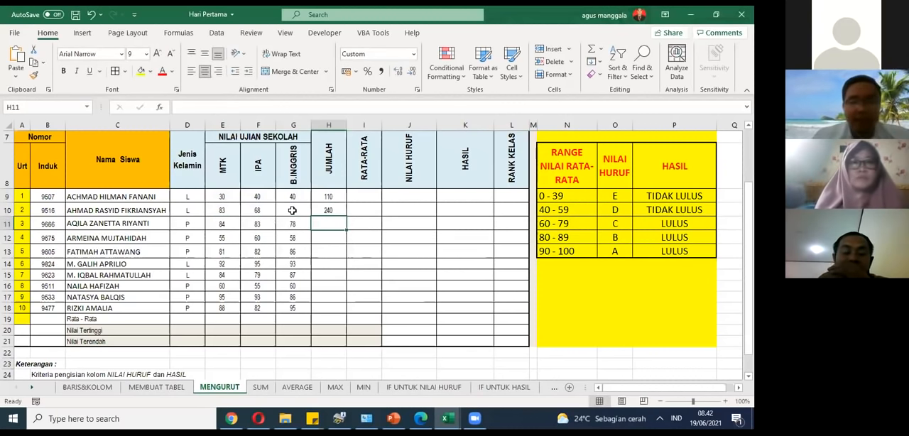
Step: Fill the SUM formula from H10 down the JUMLAH column to H18
{"action": "left_click", "coordinate": [339, 192]}
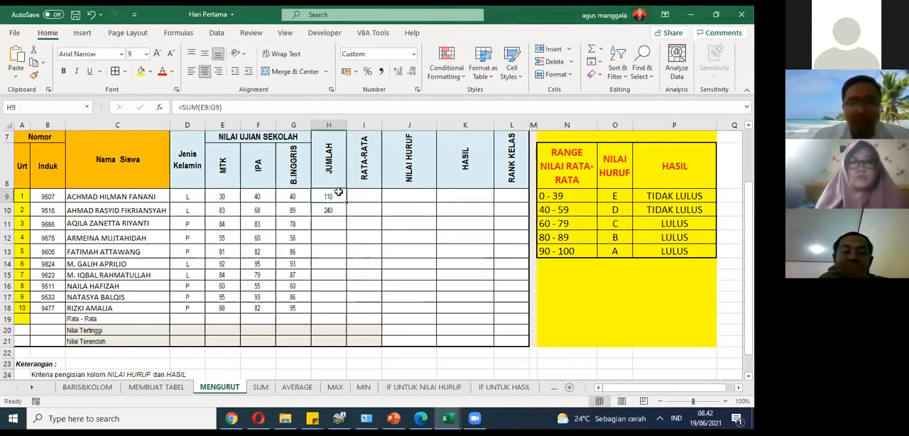
{"action": "left_click", "coordinate": [337, 210]}
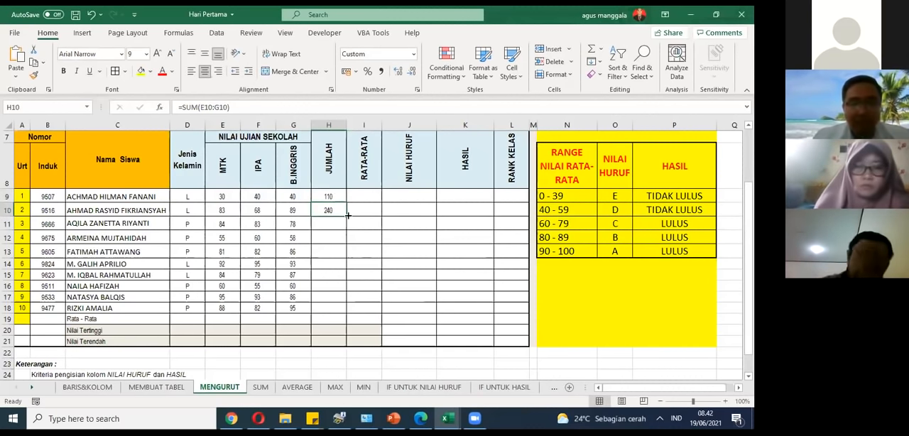
{"action": "left_click_drag", "start_coordinate": [348, 215], "coordinate": [347, 312]}
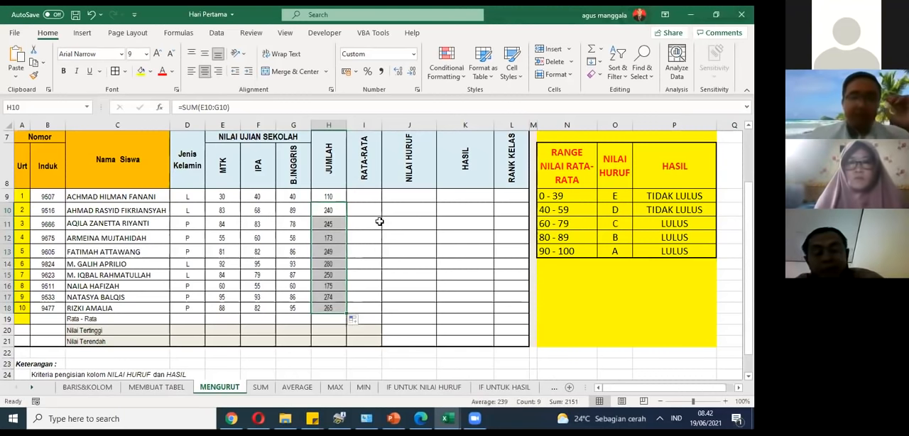
Step: Check the totals in H9:H18 and compare the SUM formulas in H9 and H10 with their score ranges
{"action": "left_click", "coordinate": [378, 222]}
{"action": "left_click", "coordinate": [328, 201]}
{"action": "left_click_drag", "start_coordinate": [328, 201], "coordinate": [320, 315]}
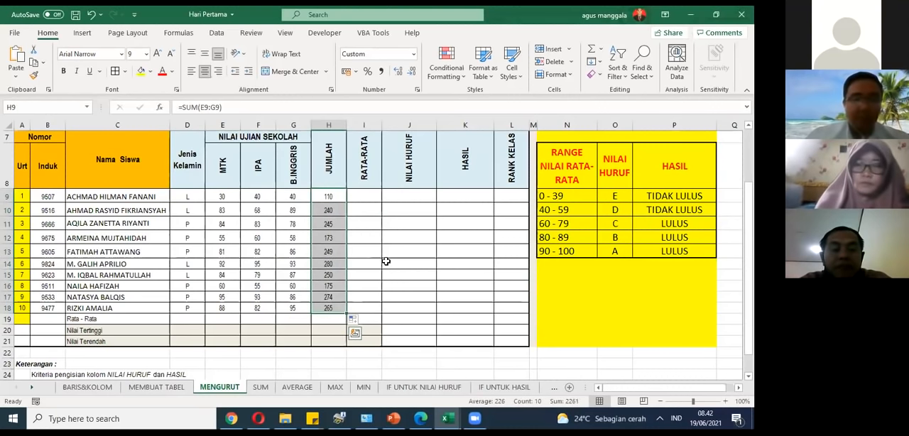
{"action": "left_click", "coordinate": [339, 223]}
{"action": "left_click", "coordinate": [337, 199]}
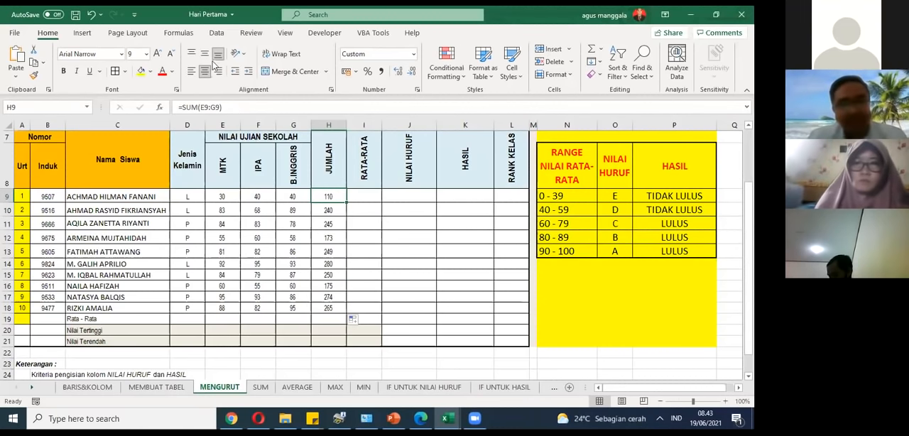
{"action": "left_click", "coordinate": [380, 197]}
{"action": "left_click", "coordinate": [326, 205]}
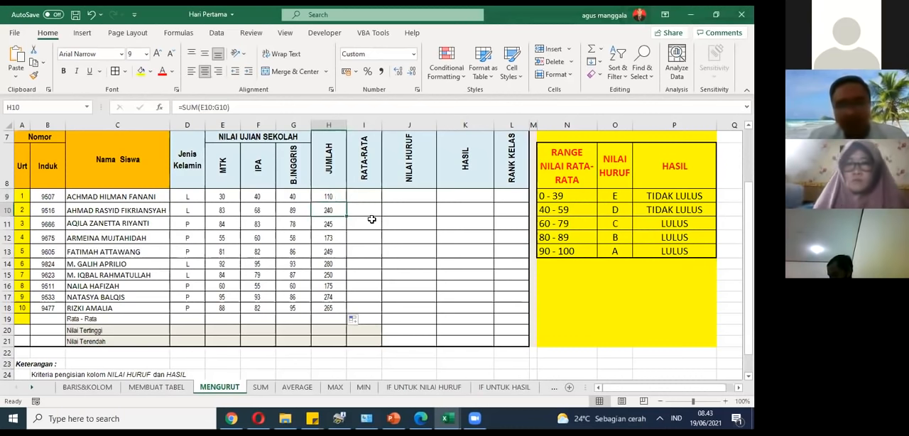
{"action": "left_click", "coordinate": [323, 192]}
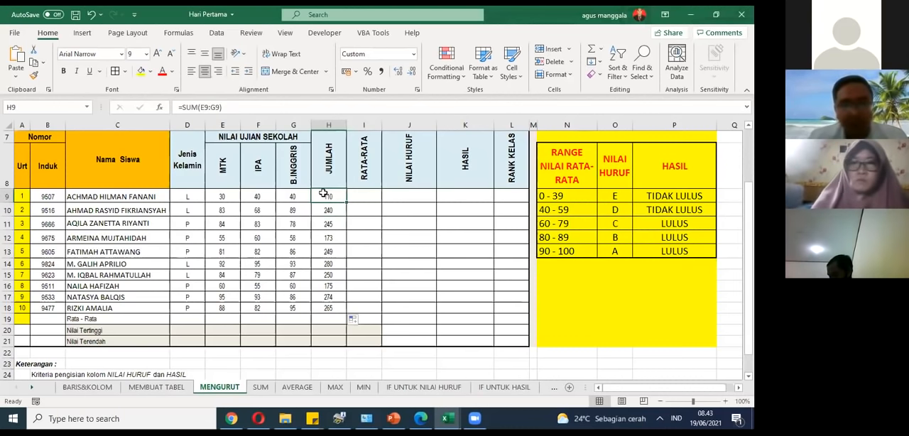
{"action": "left_click", "coordinate": [272, 108]}
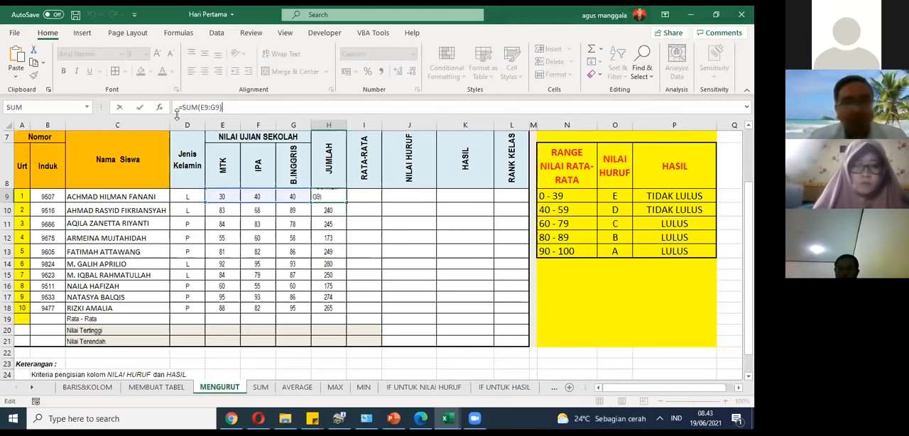
{"action": "left_click", "coordinate": [364, 223]}
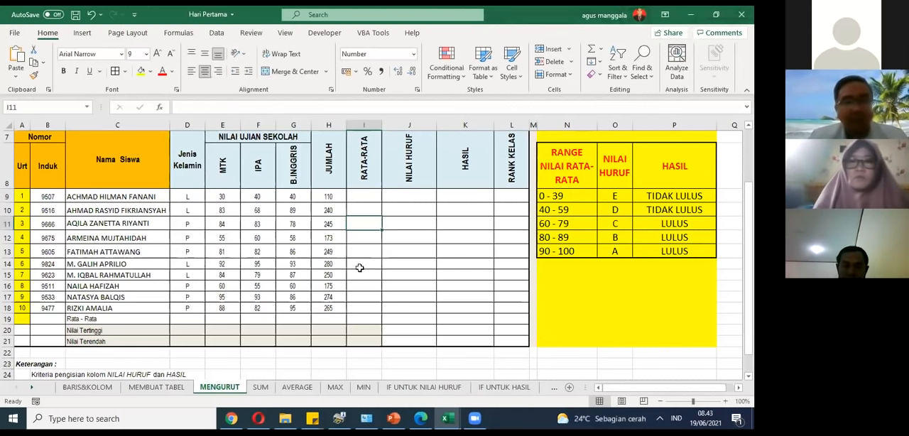
Step: Examine the example formulas on the SUM and AVERAGE sheets and return to the MENGURUT sheet
{"action": "left_click", "coordinate": [283, 390]}
{"action": "left_click", "coordinate": [264, 389]}
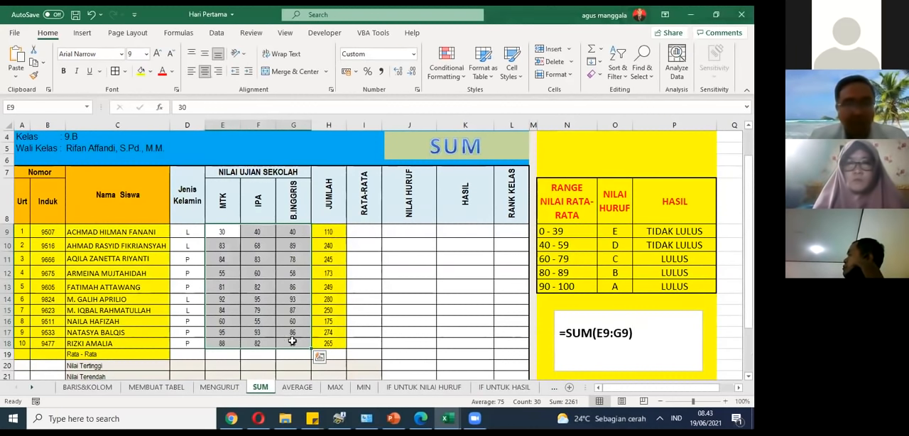
{"action": "left_click", "coordinate": [294, 387]}
{"action": "scroll", "coordinate": [364, 247], "scroll_direction": "down", "scroll_amount": 1}
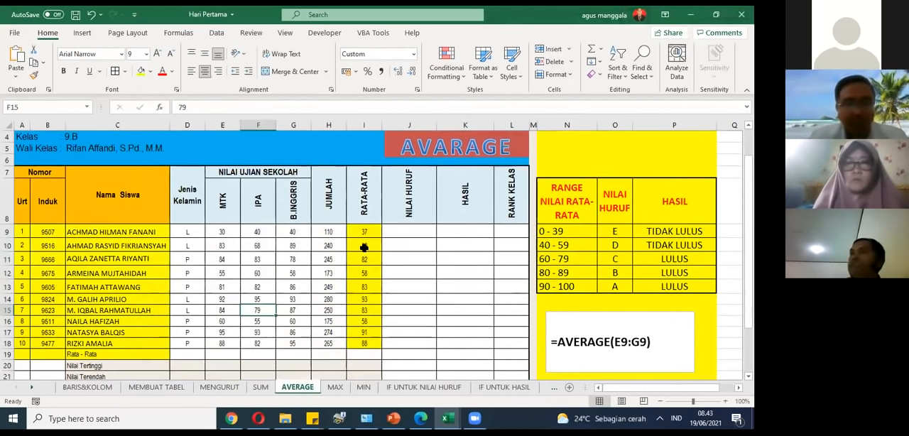
{"action": "left_click", "coordinate": [218, 387]}
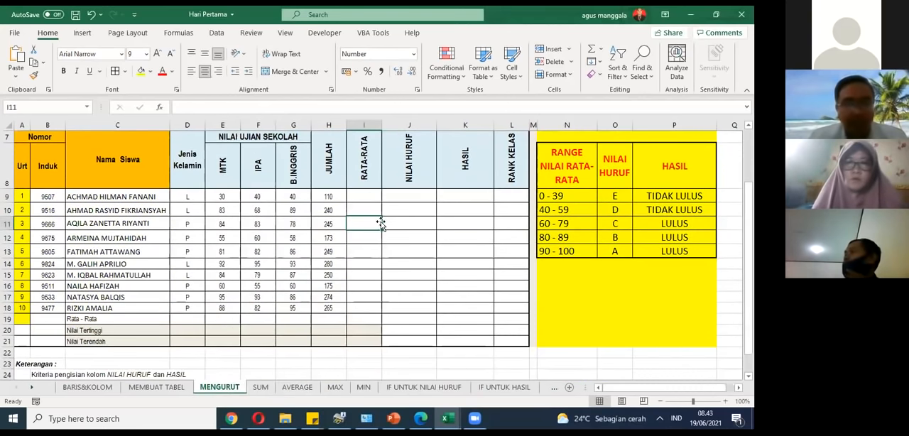
Step: Enter =AVERAGE(E9:G9) in I9 to average the first student's three exam scores in the RATA-RATA column
{"action": "scroll", "coordinate": [372, 197], "scroll_direction": "up", "scroll_amount": 1}
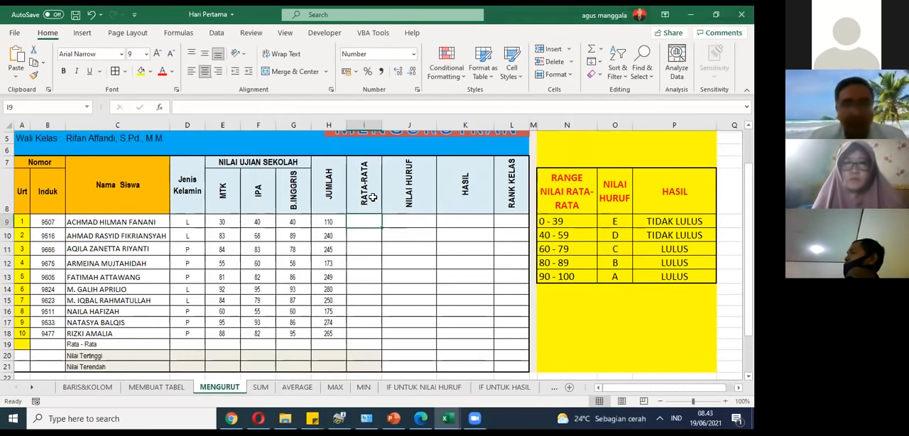
{"action": "scroll", "coordinate": [375, 204], "scroll_direction": "up", "scroll_amount": 1}
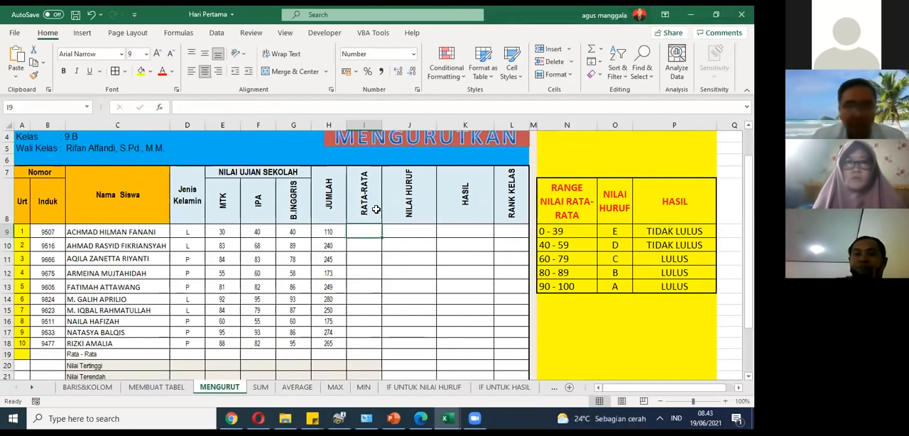
{"action": "type", "text": "="}
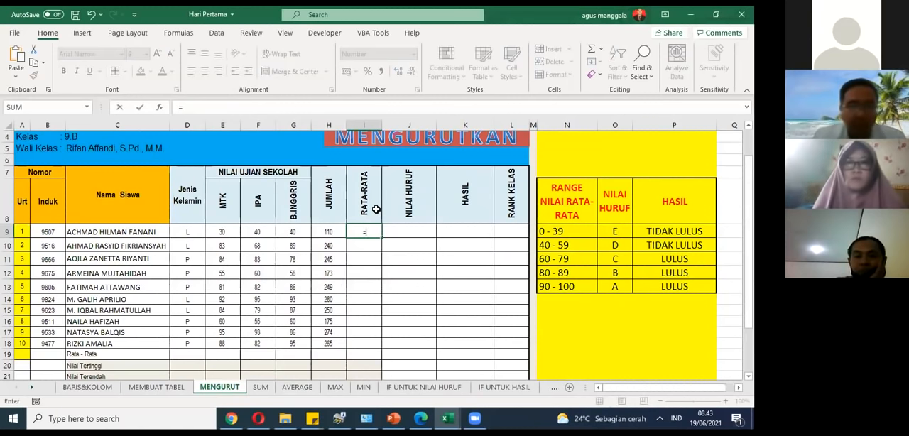
{"action": "type", "text": "av"}
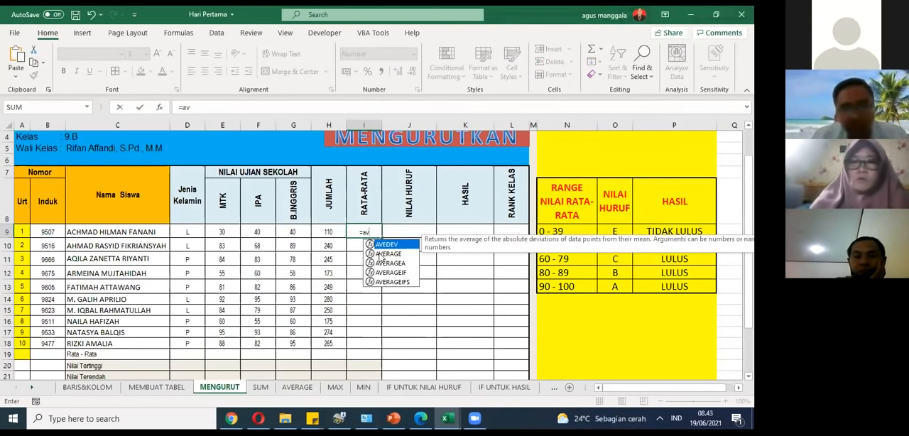
{"action": "double_click", "coordinate": [379, 254]}
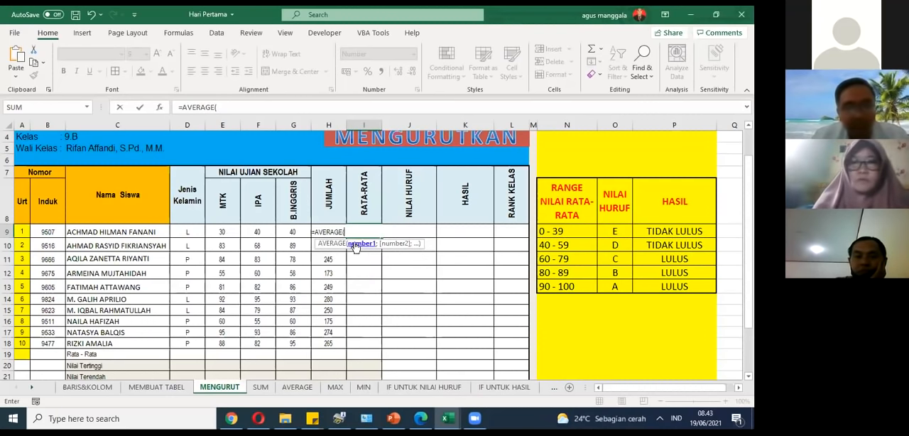
{"action": "left_click", "coordinate": [238, 231]}
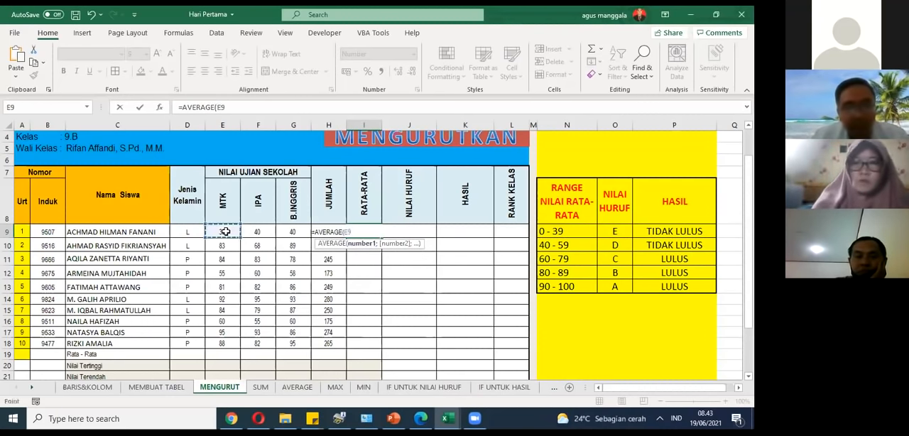
{"action": "left_click_drag", "start_coordinate": [240, 232], "coordinate": [283, 231]}
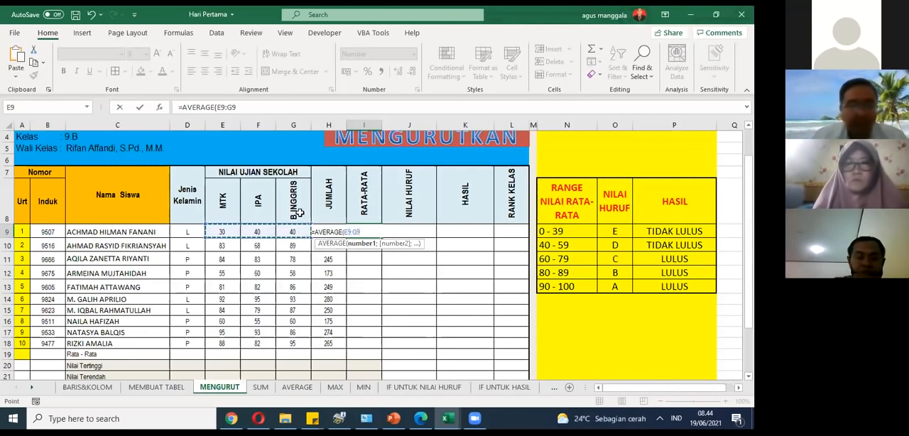
{"action": "key", "text": "Return"}
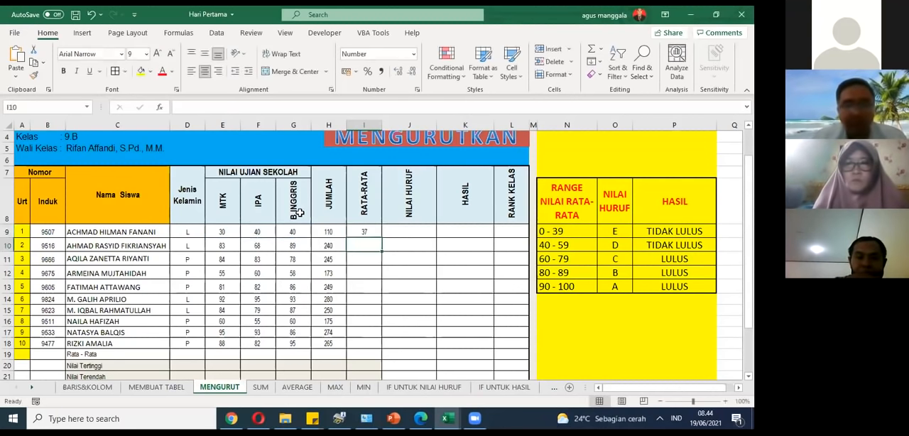
Step: Fill the AVERAGE formula from I9 down to I18 and check the copied formula in the last student's row
{"action": "left_click", "coordinate": [357, 230]}
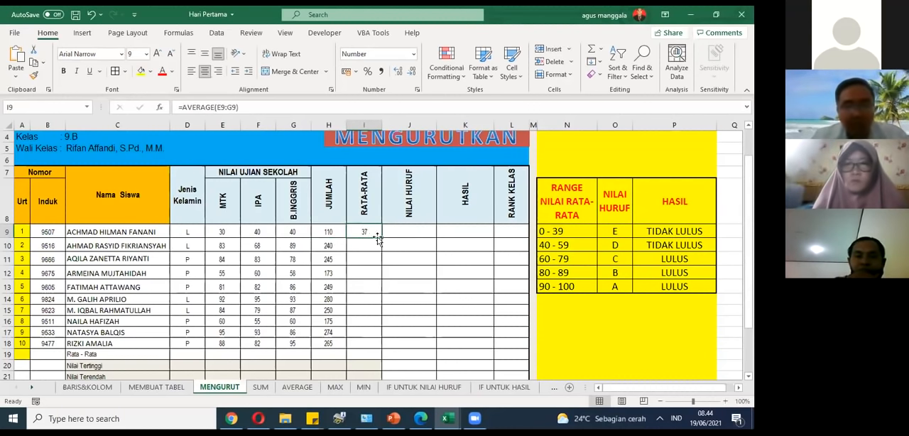
{"action": "left_click_drag", "start_coordinate": [378, 240], "coordinate": [380, 345]}
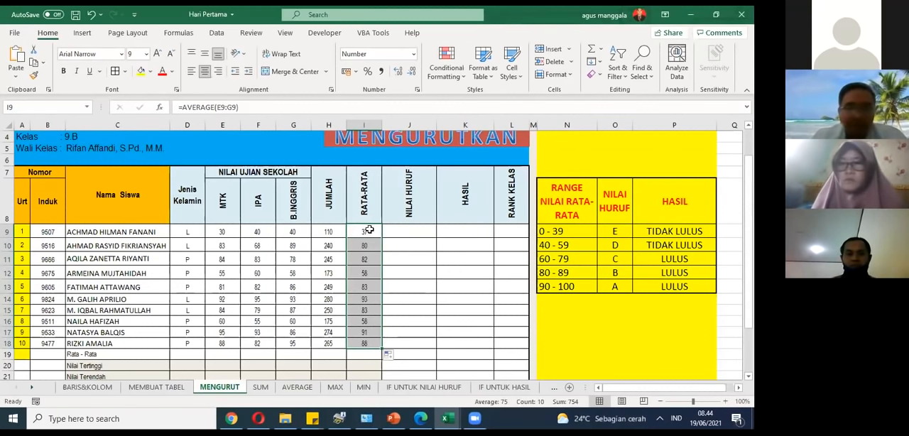
{"action": "left_click", "coordinate": [370, 229]}
{"action": "left_click", "coordinate": [360, 344]}
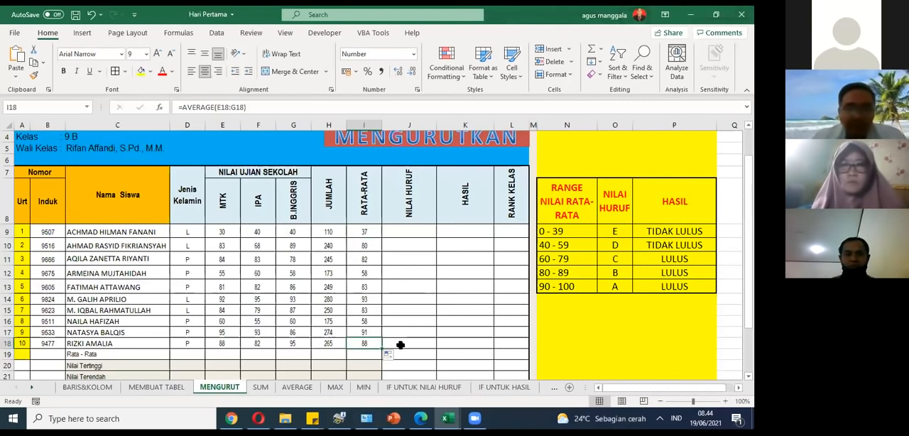
Step: On the AVERAGE sheet, inspect the range in I9's formula and refill it down the RATA-RATA column to I18
{"action": "left_click", "coordinate": [297, 391]}
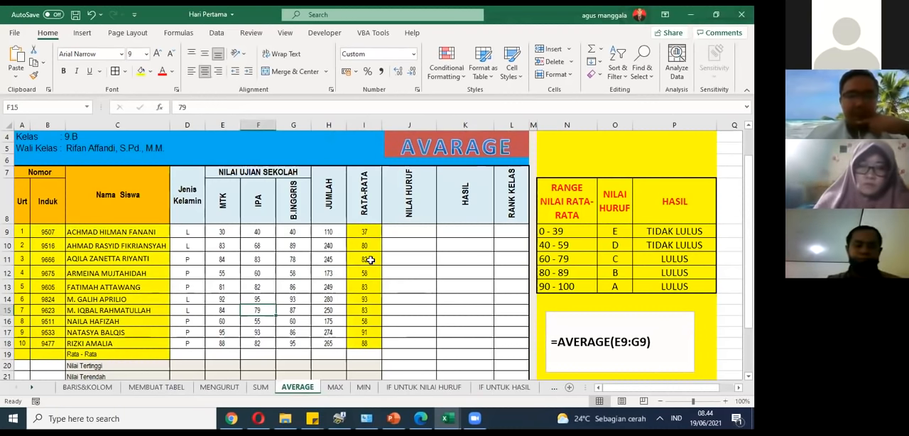
{"action": "left_click", "coordinate": [323, 233]}
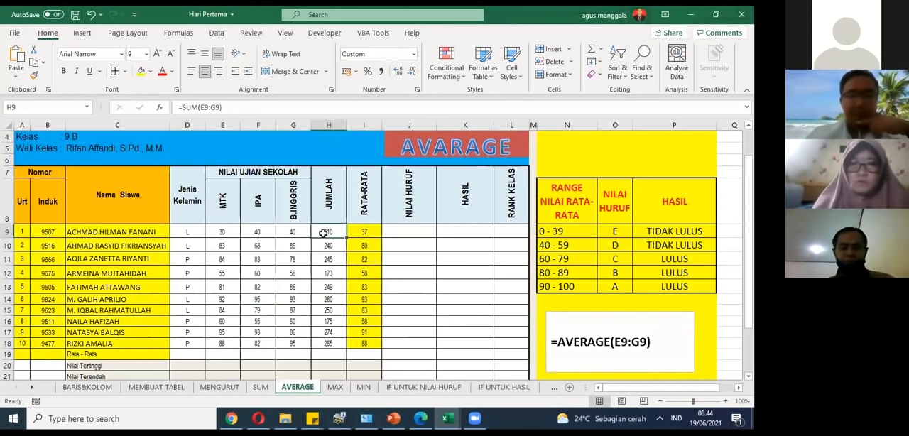
{"action": "left_click", "coordinate": [362, 228]}
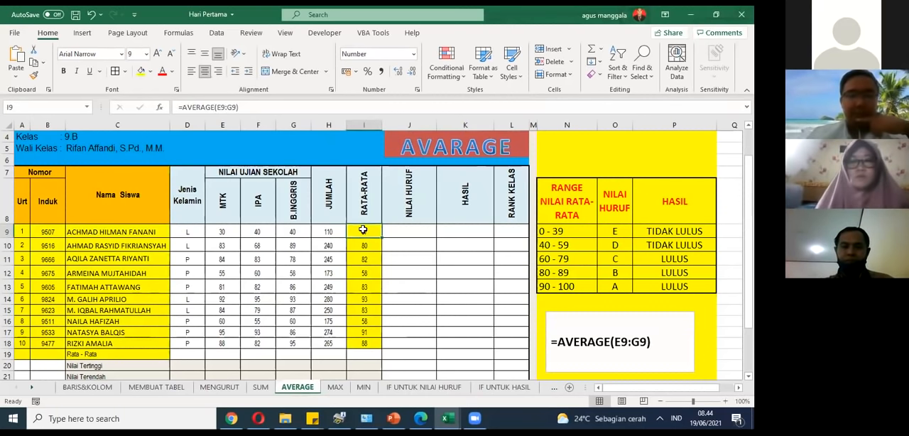
{"action": "left_click", "coordinate": [238, 108]}
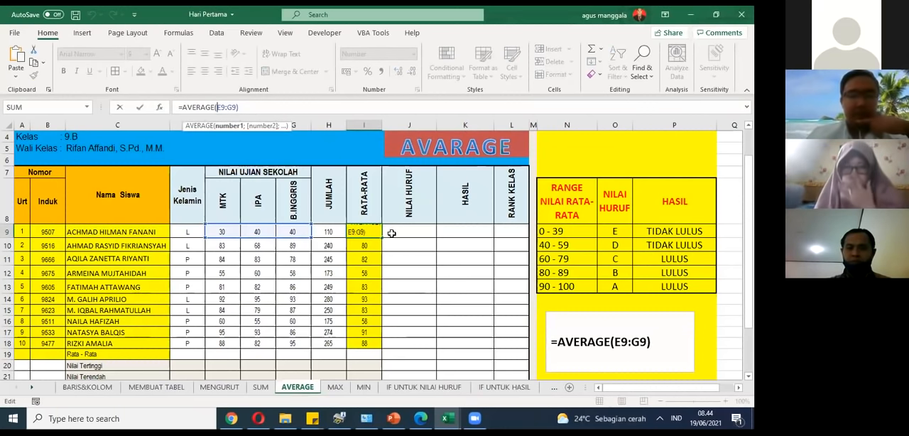
{"action": "key", "text": "Escape"}
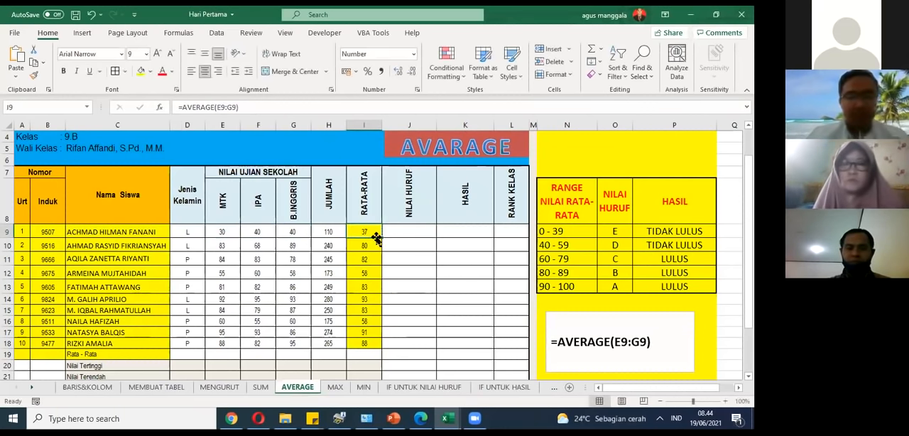
{"action": "left_click_drag", "start_coordinate": [380, 238], "coordinate": [377, 351]}
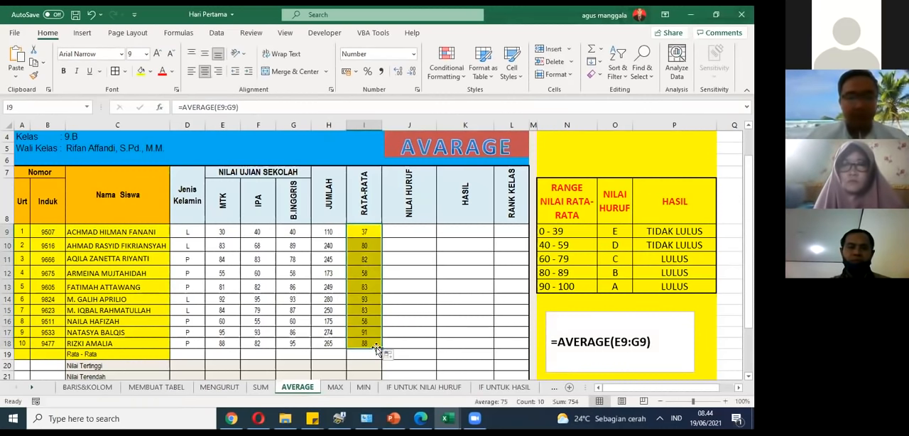
Step: Examine the summary rows on the AVERAGE, MAX and MIN sheets, including the Rata - Rata formula in E19 on the MAX sheet
{"action": "left_click", "coordinate": [431, 243]}
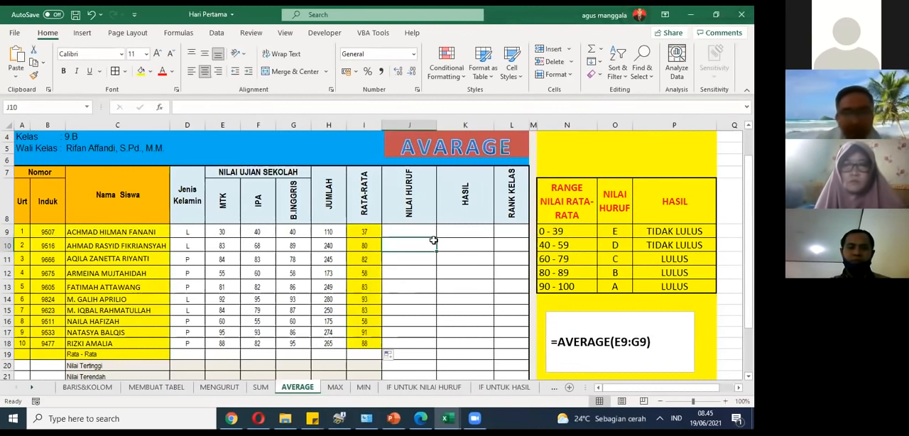
{"action": "scroll", "coordinate": [434, 240], "scroll_direction": "down", "scroll_amount": 1}
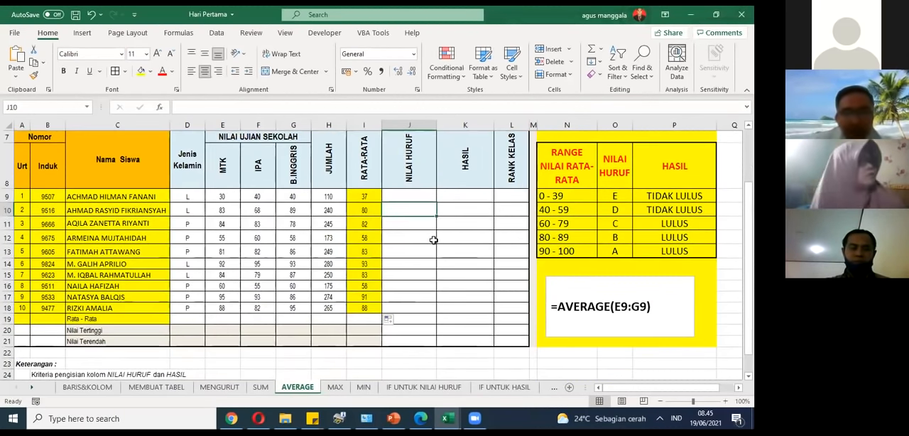
{"action": "scroll", "coordinate": [433, 240], "scroll_direction": "down", "scroll_amount": 1}
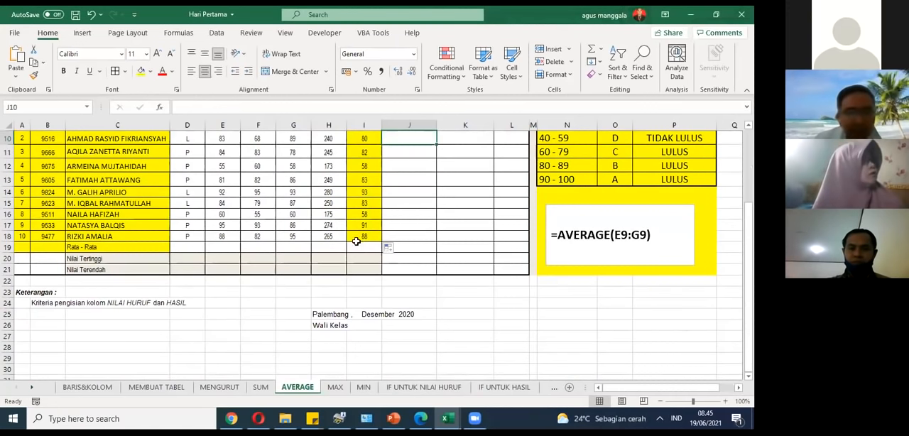
{"action": "scroll", "coordinate": [356, 242], "scroll_direction": "up", "scroll_amount": 2}
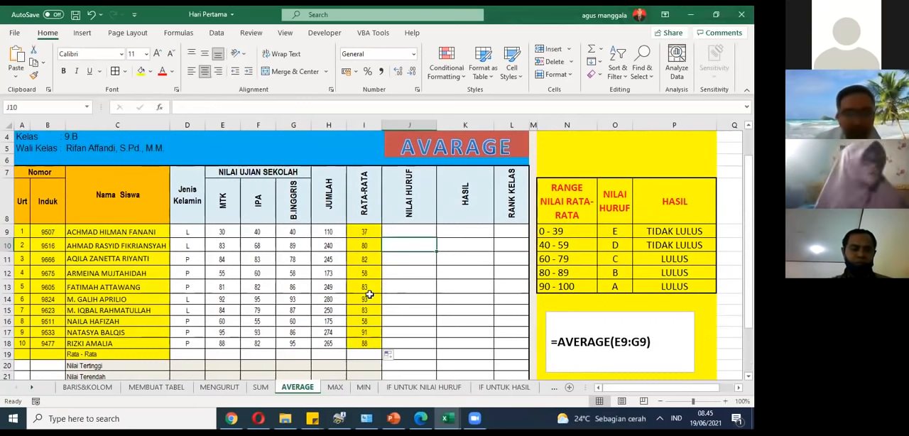
{"action": "scroll", "coordinate": [357, 254], "scroll_direction": "down", "scroll_amount": 1}
{"action": "left_click", "coordinate": [336, 388]}
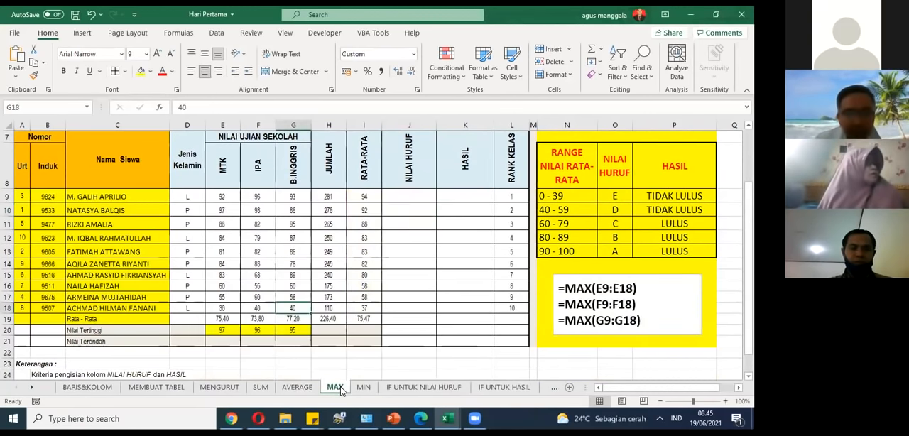
{"action": "left_click", "coordinate": [362, 388]}
{"action": "left_click", "coordinate": [335, 387]}
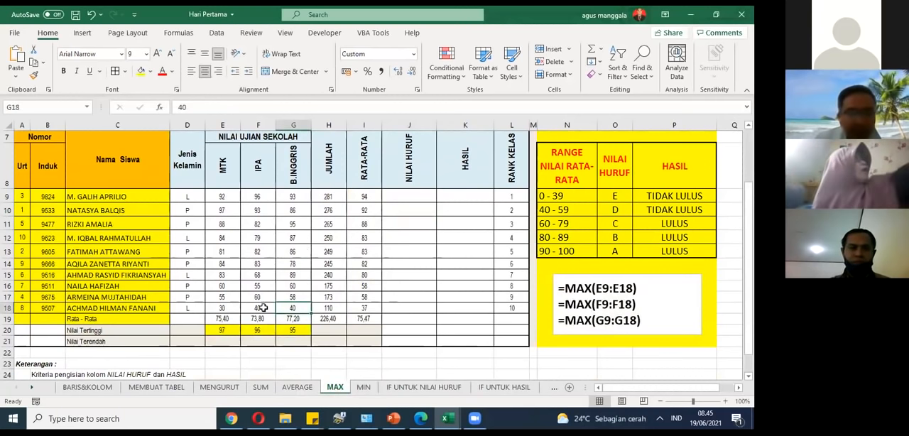
{"action": "left_click", "coordinate": [225, 320]}
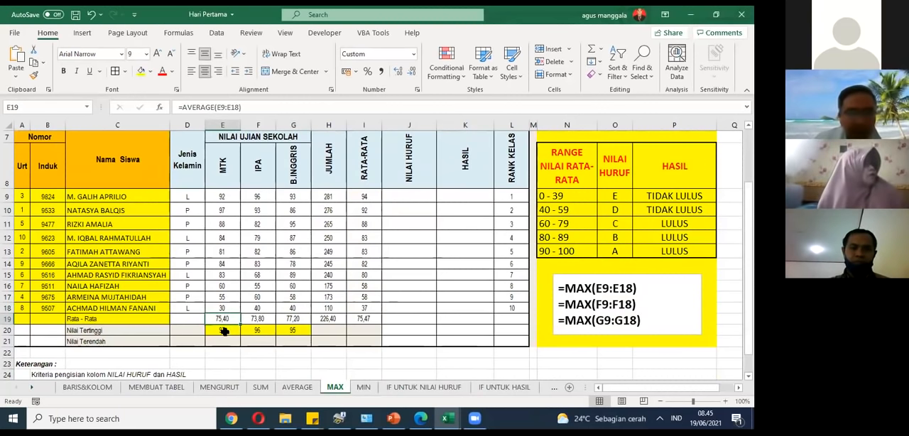
Step: On the MENGURUT sheet, enter =AVERAGE(E9:E18) in E19 to average the MTK scores in the Rata - Rata row
{"action": "left_click", "coordinate": [227, 388]}
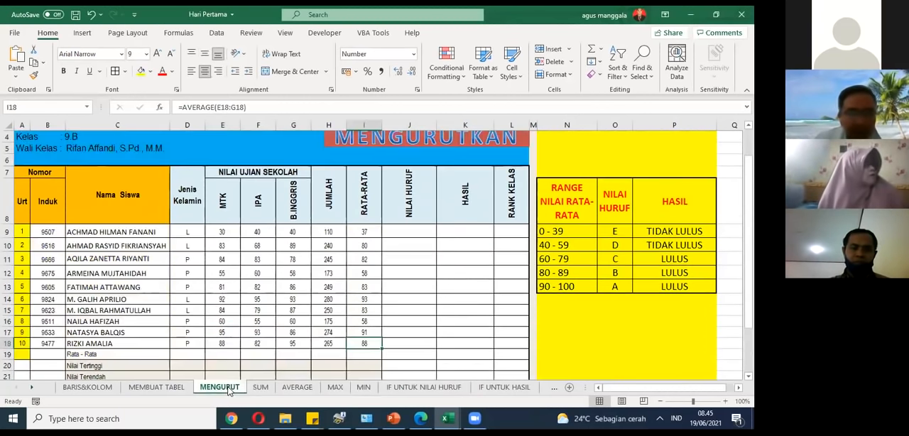
{"action": "scroll", "coordinate": [242, 327], "scroll_direction": "down", "scroll_amount": 1}
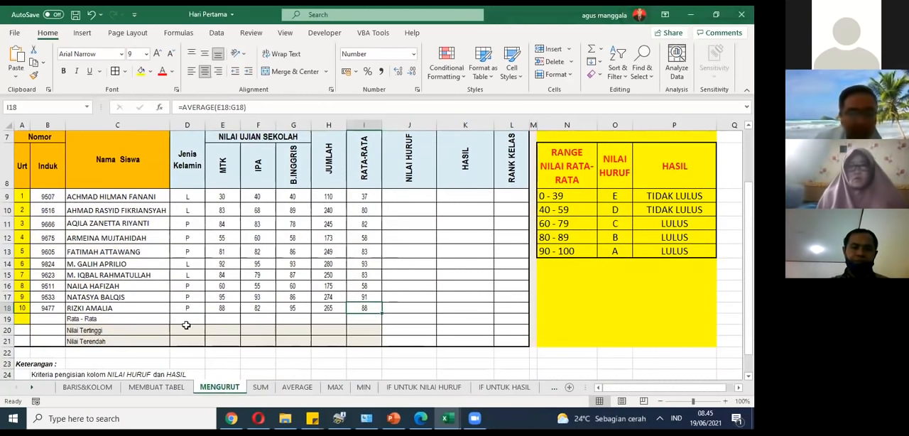
{"action": "left_click", "coordinate": [222, 318]}
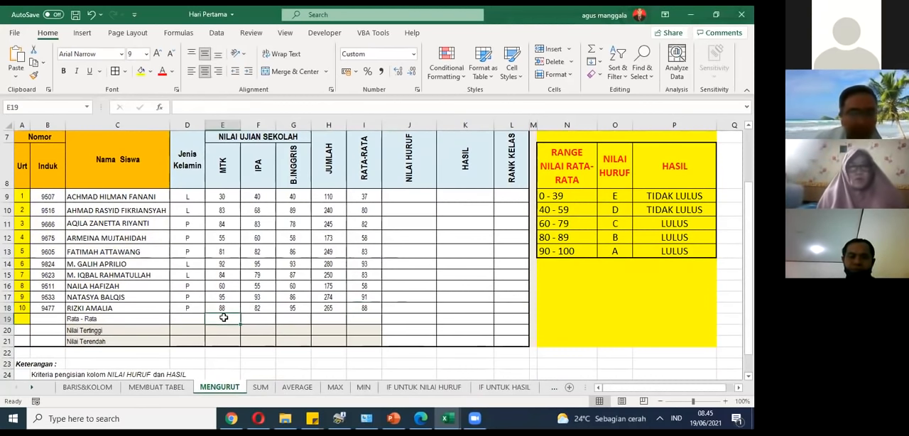
{"action": "type", "text": "="}
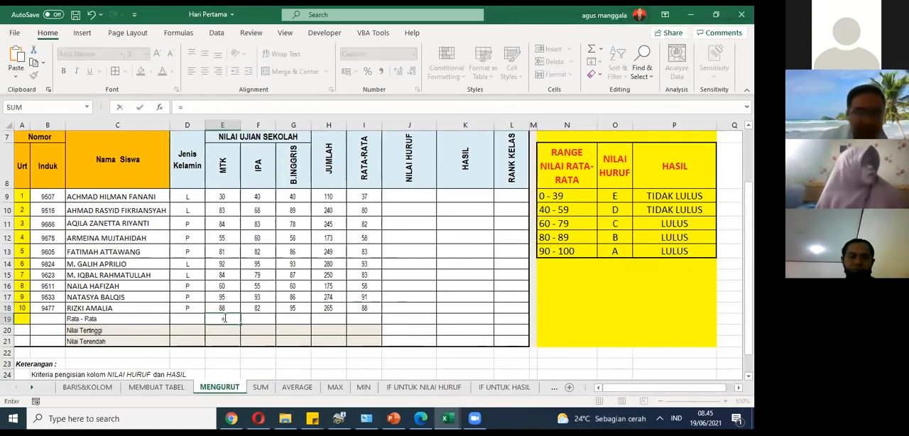
{"action": "type", "text": "a"}
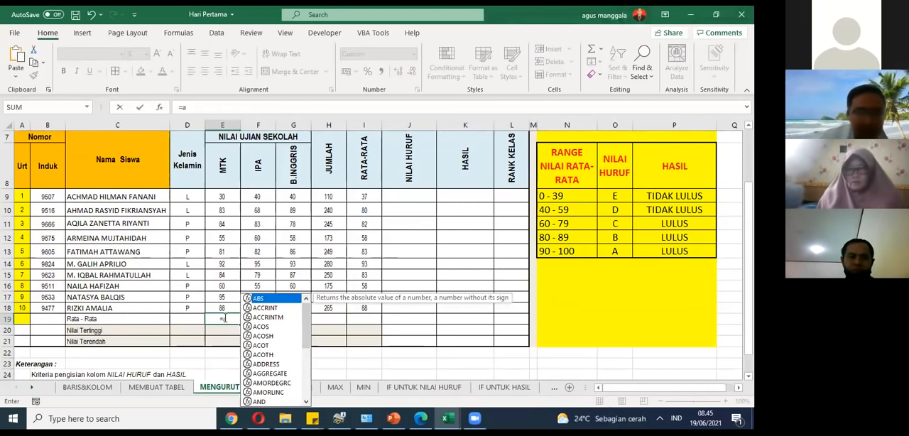
{"action": "type", "text": "v"}
{"action": "left_click", "coordinate": [245, 340]}
{"action": "double_click", "coordinate": [245, 341]}
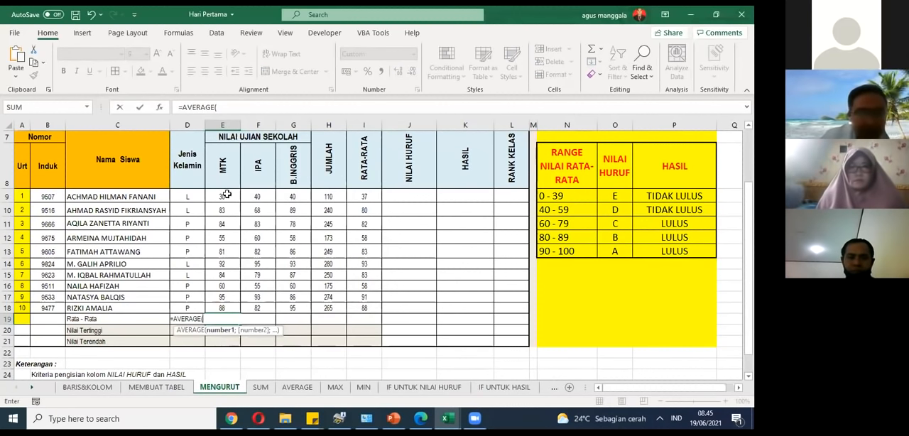
{"action": "left_click_drag", "start_coordinate": [223, 197], "coordinate": [222, 307]}
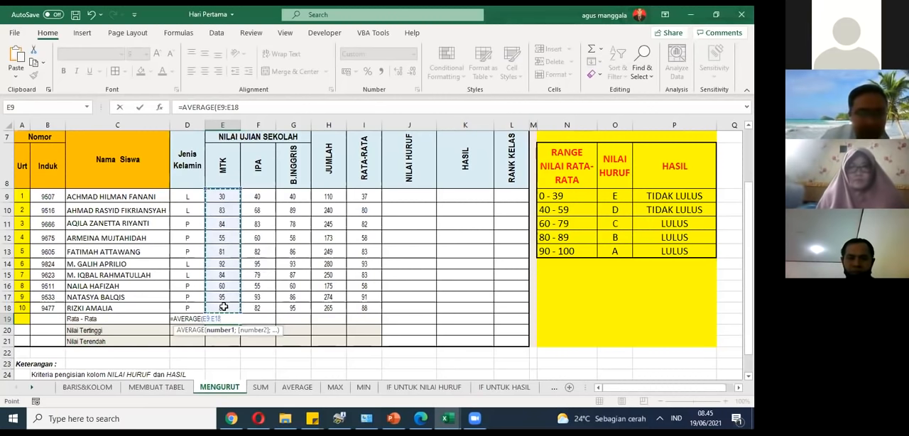
{"action": "type", "text": ")"}
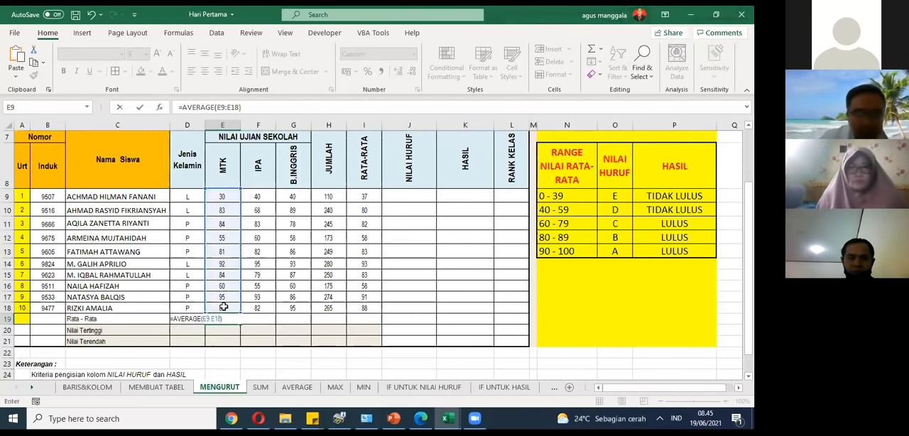
{"action": "key", "text": "Return"}
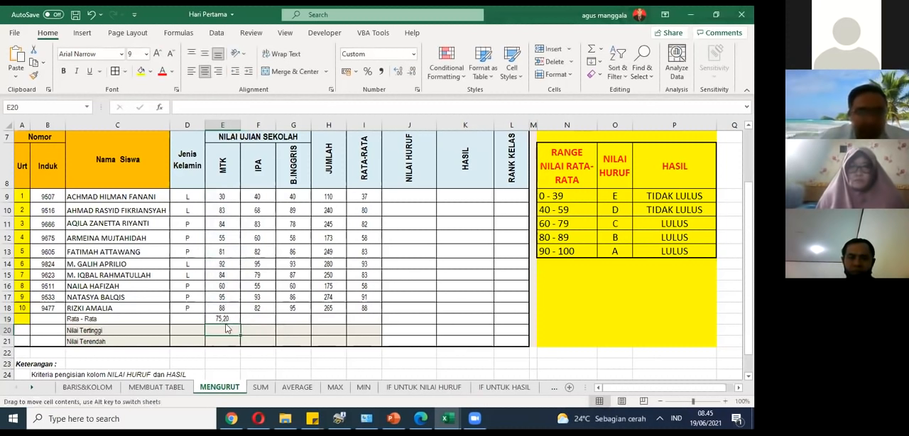
Step: Fill the AVERAGE formula from E19 across to G19 to cover the IPA and B.INGGRIS scores
{"action": "left_click", "coordinate": [231, 317]}
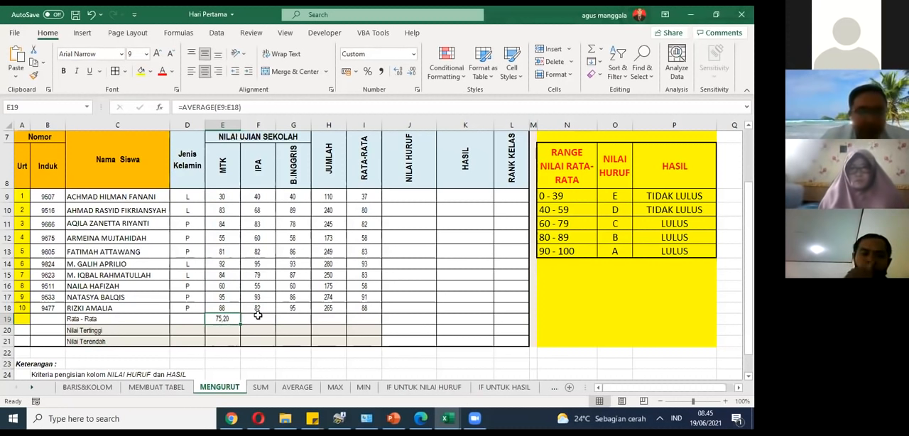
{"action": "left_click_drag", "start_coordinate": [240, 324], "coordinate": [315, 326]}
{"action": "left_click", "coordinate": [227, 318]}
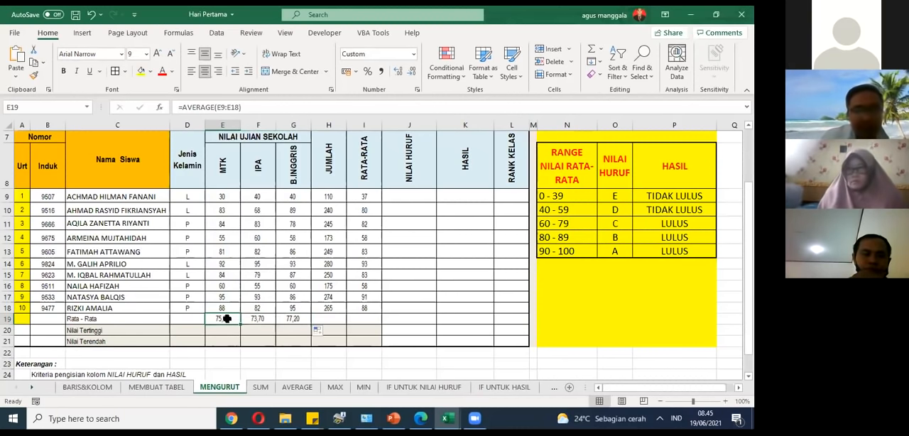
Step: Highlight the student averages in I9:I18 and the subject averages in E19:G19 with yellow fill
{"action": "left_click_drag", "start_coordinate": [373, 190], "coordinate": [379, 311]}
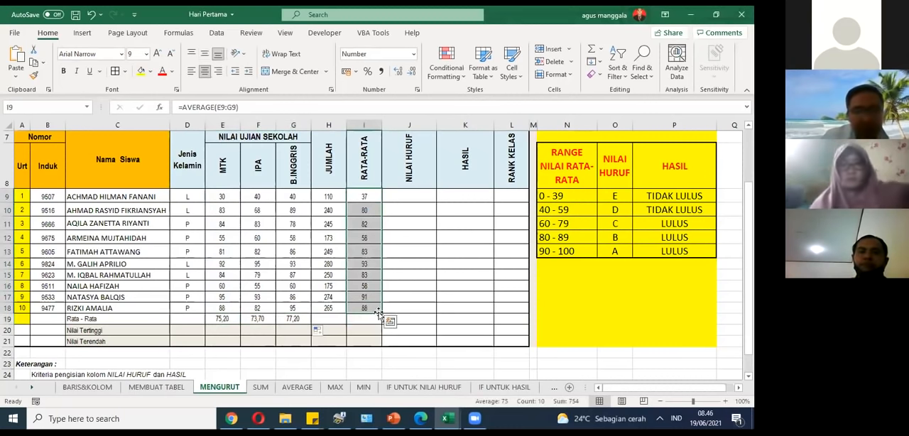
{"action": "left_click", "coordinate": [142, 74]}
{"action": "left_click_drag", "start_coordinate": [222, 319], "coordinate": [289, 319]}
{"action": "left_click", "coordinate": [142, 74]}
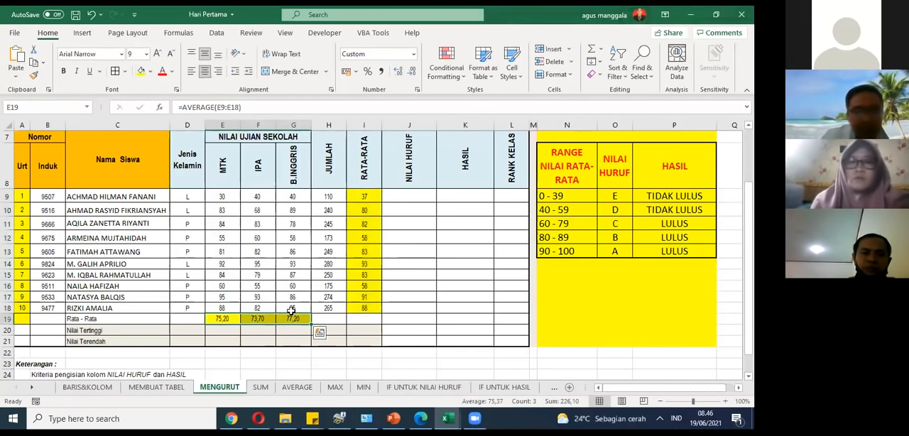
{"action": "left_click", "coordinate": [338, 300]}
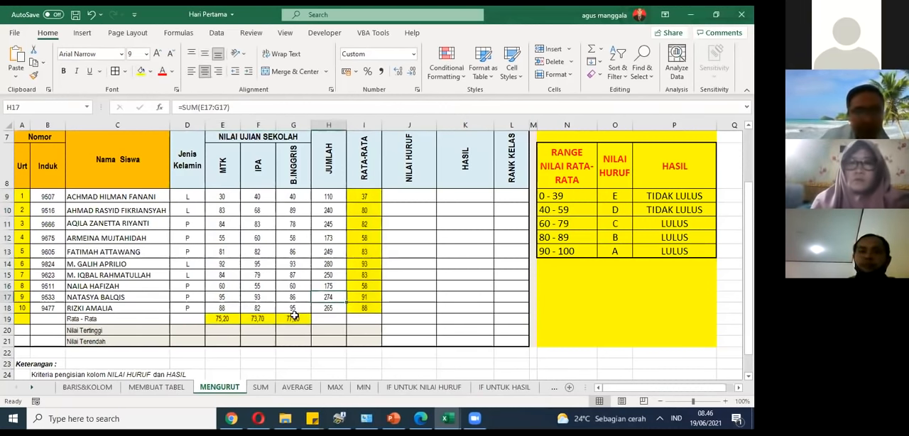
Step: Enter =MAX(E9:E18) in E20 for the highest MTK score in the Nilai Tertinggi row
{"action": "left_click", "coordinate": [217, 330]}
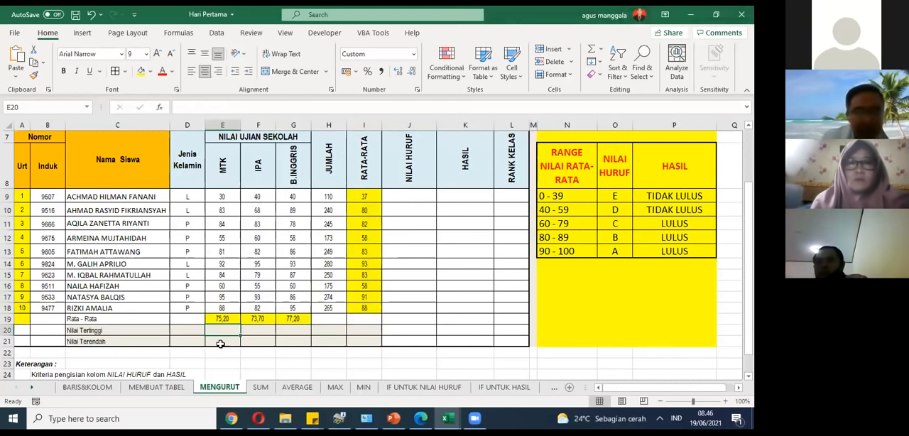
{"action": "type", "text": "="}
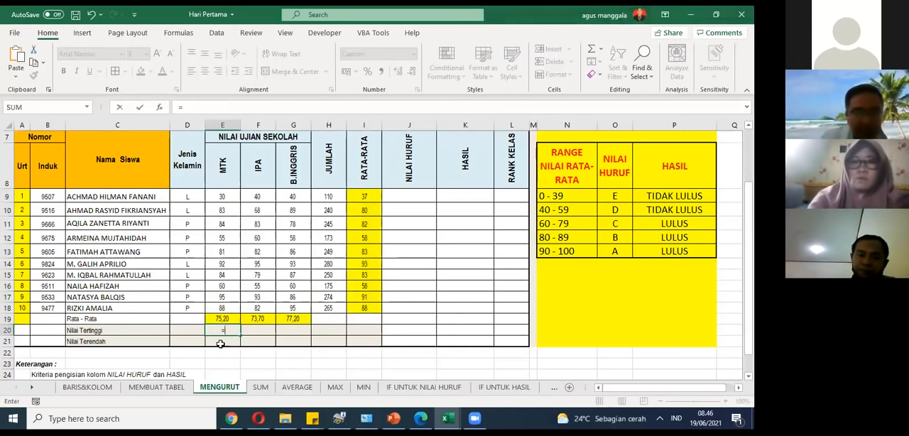
{"action": "type", "text": "max("}
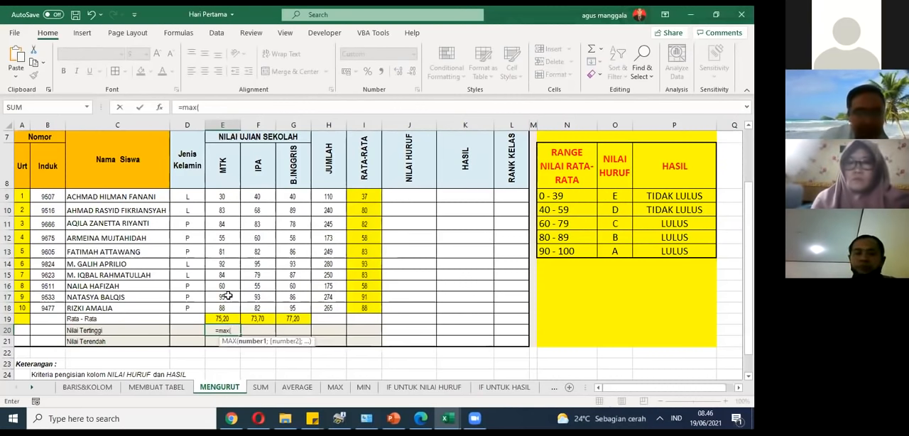
{"action": "left_click_drag", "start_coordinate": [231, 200], "coordinate": [221, 304]}
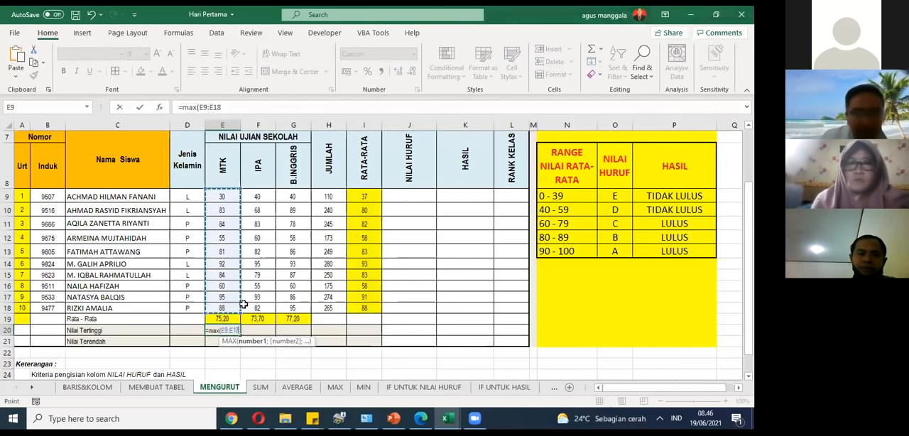
{"action": "key", "text": "Return"}
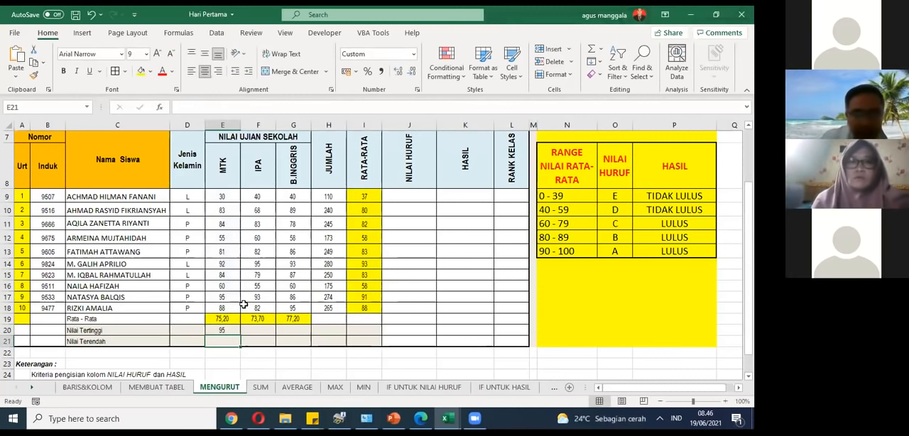
{"action": "key", "text": "Up"}
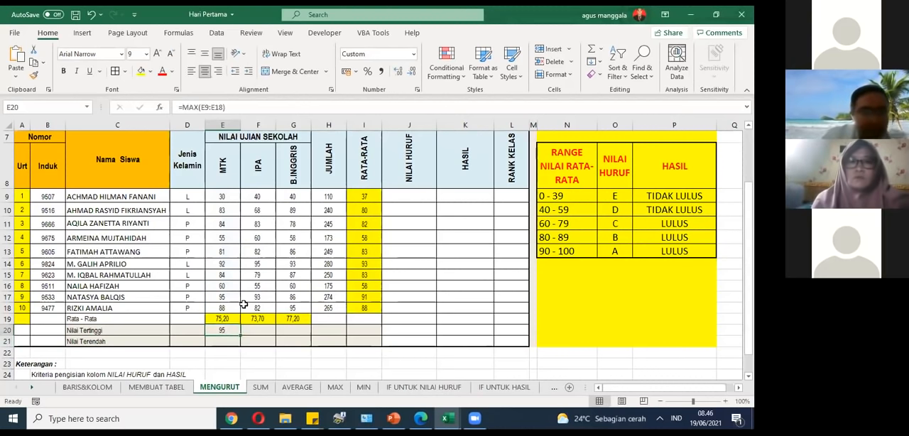
Step: Enter =MIN(E9:E18) in E21 for the lowest MTK score and check the formulas in E20 and E21
{"action": "left_click", "coordinate": [227, 339]}
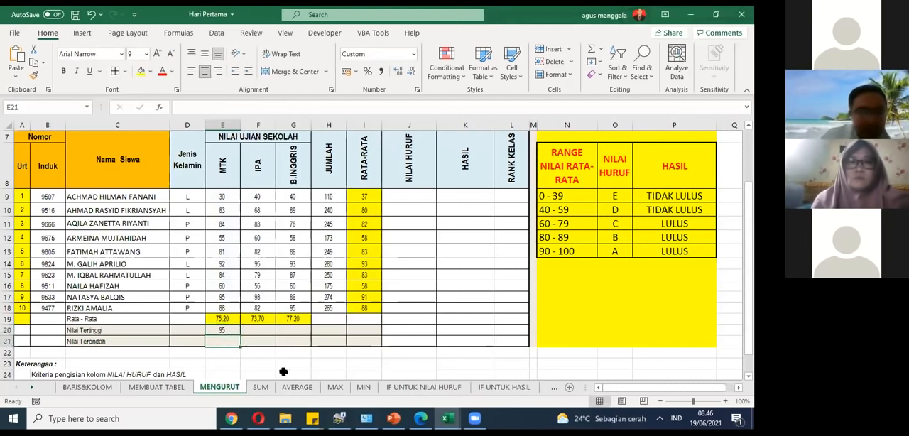
{"action": "type", "text": "="}
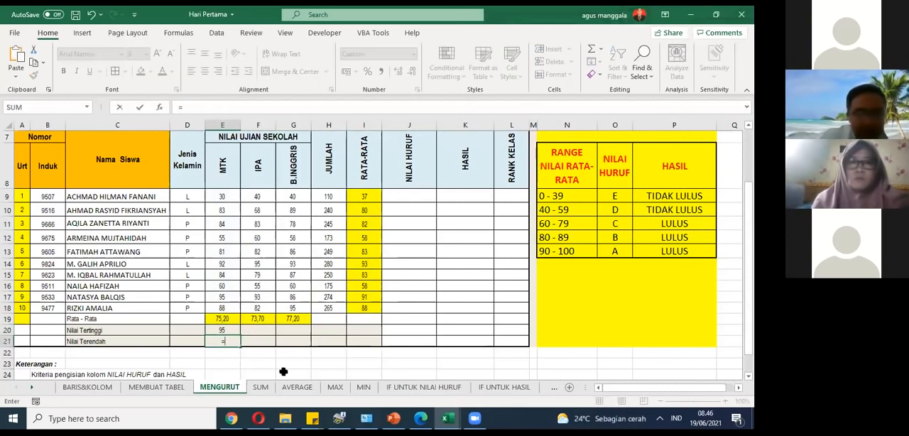
{"action": "type", "text": "mi"}
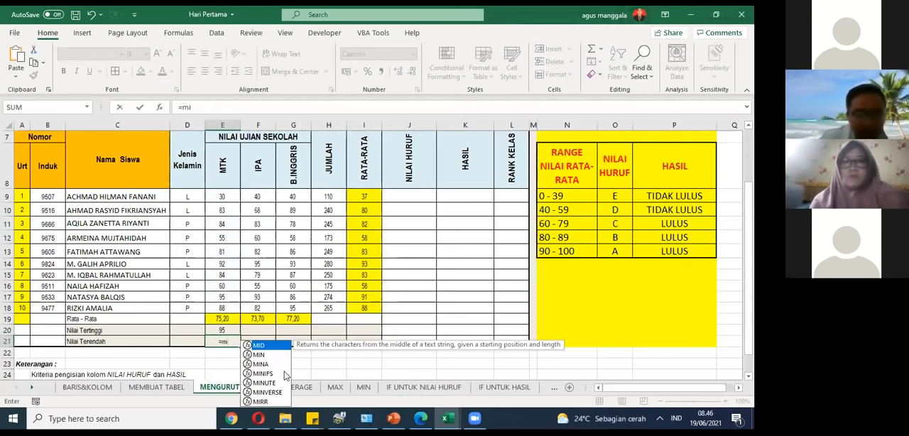
{"action": "type", "text": "n("}
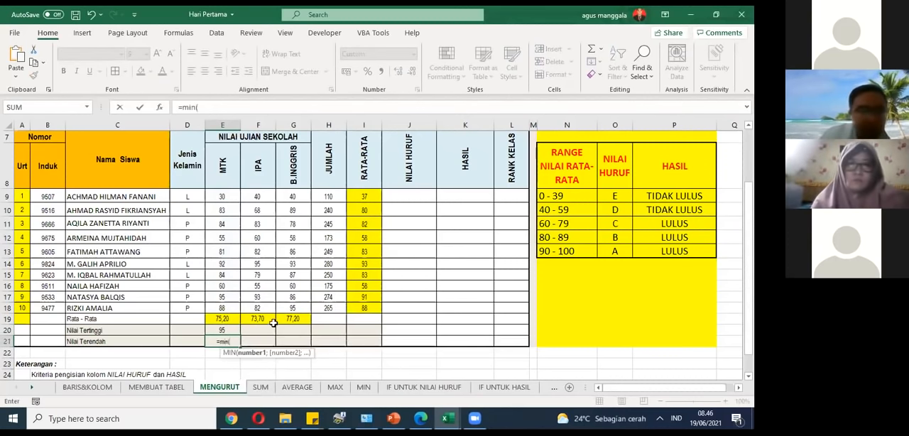
{"action": "left_click_drag", "start_coordinate": [226, 197], "coordinate": [223, 317]}
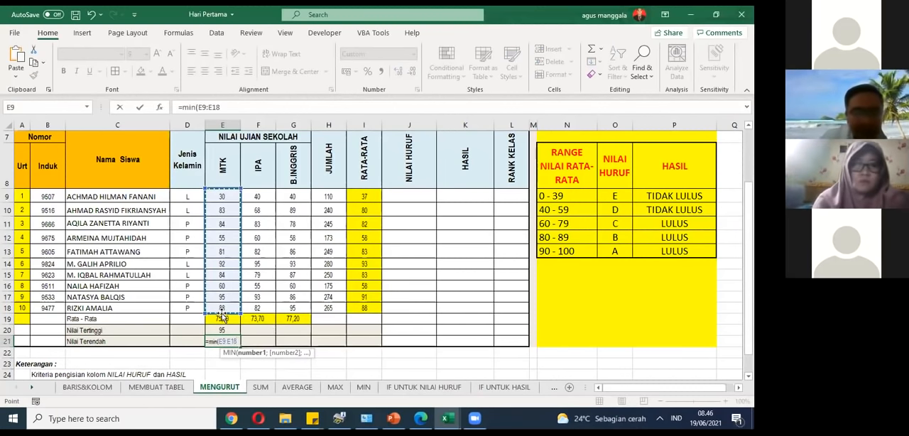
{"action": "key", "text": "Return"}
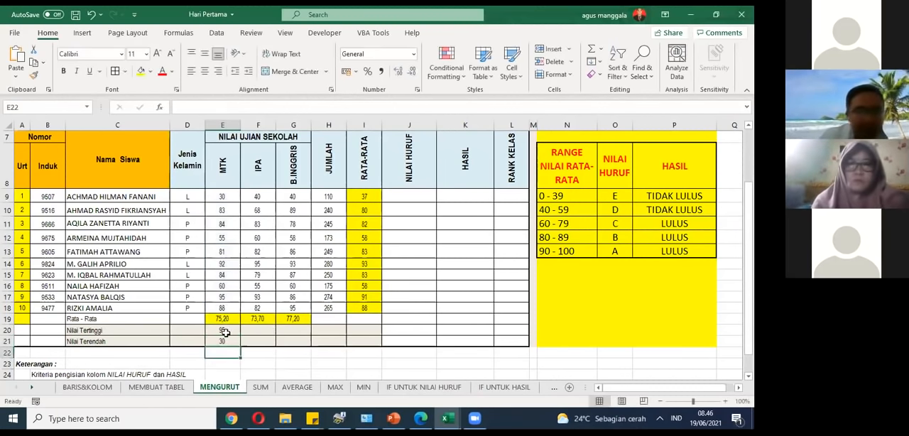
{"action": "left_click_drag", "start_coordinate": [222, 330], "coordinate": [227, 342]}
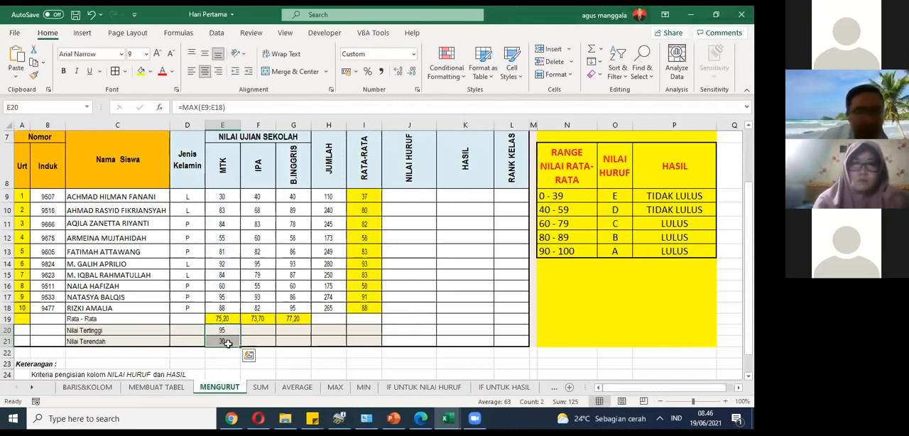
{"action": "left_click", "coordinate": [229, 332]}
{"action": "left_click", "coordinate": [231, 340]}
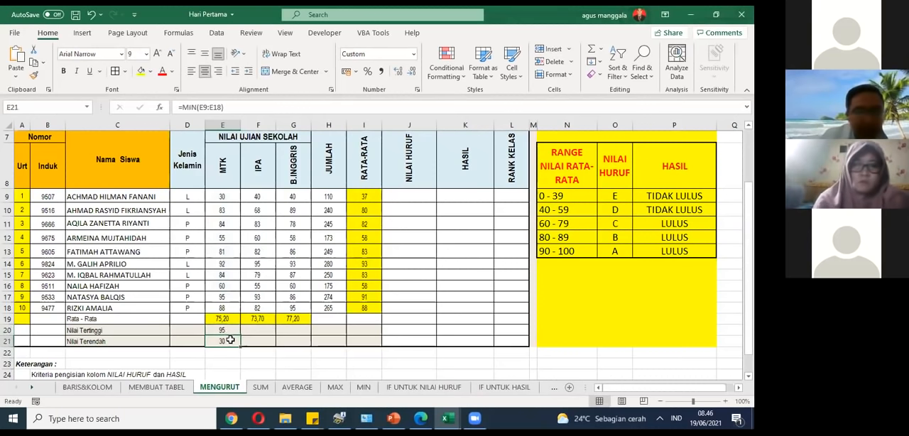
Step: Fill the MAX and MIN formulas from E20:E21 across to G20:G21 and check them against the scores in E9:G18
{"action": "left_click_drag", "start_coordinate": [230, 331], "coordinate": [232, 336]}
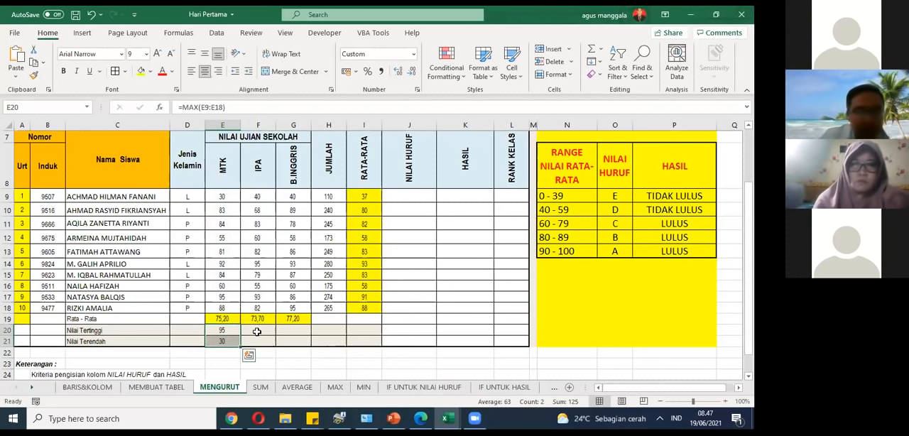
{"action": "left_click_drag", "start_coordinate": [242, 347], "coordinate": [323, 348]}
{"action": "left_click", "coordinate": [222, 342]}
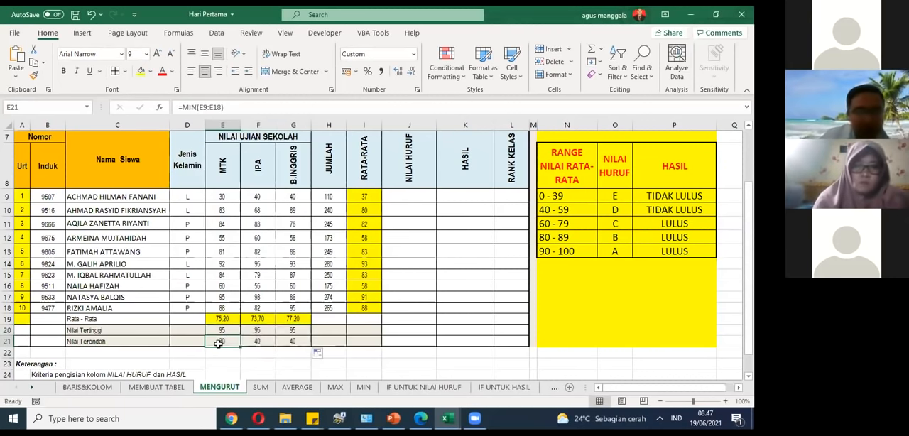
{"action": "left_click", "coordinate": [264, 340]}
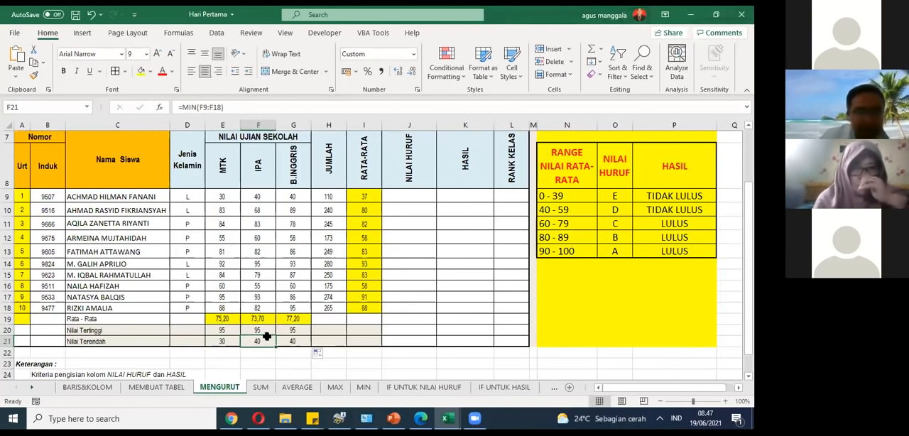
{"action": "left_click_drag", "start_coordinate": [302, 193], "coordinate": [213, 309]}
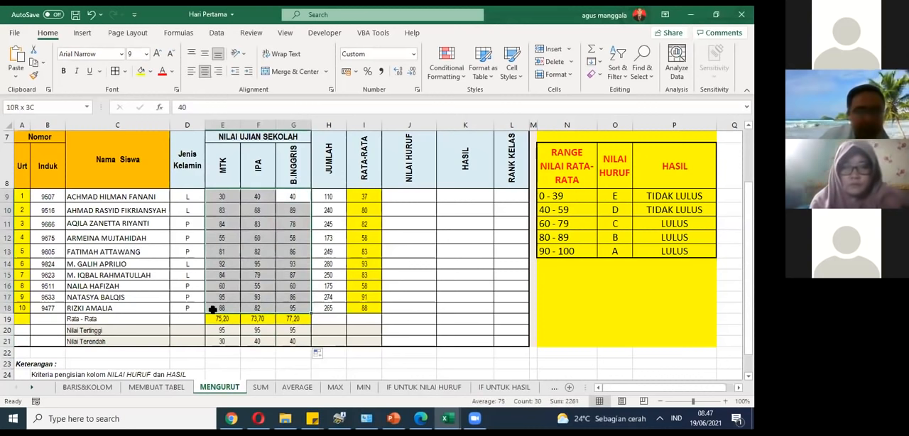
{"action": "left_click", "coordinate": [364, 320]}
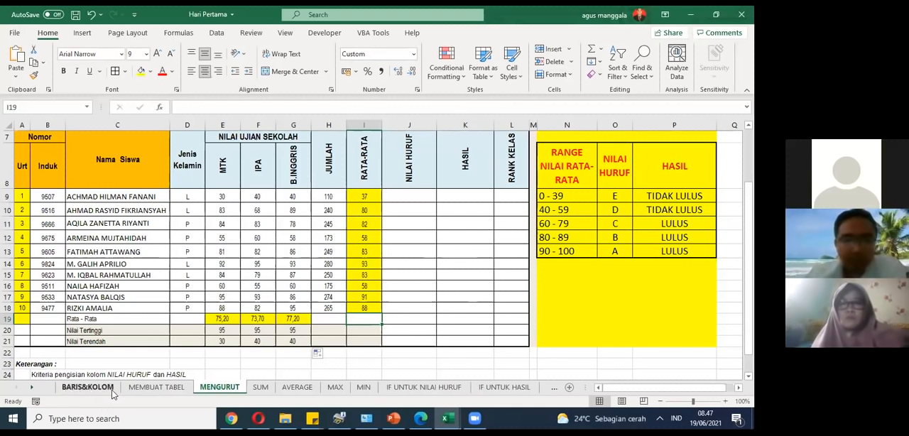
Step: Try filling the single number in A9 down to A10, and undo the fill
{"action": "left_click", "coordinate": [20, 195]}
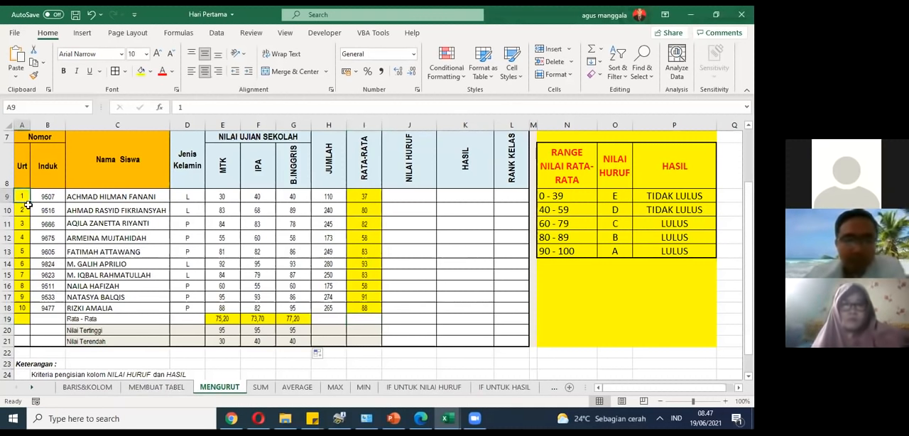
{"action": "left_click_drag", "start_coordinate": [29, 201], "coordinate": [27, 213]}
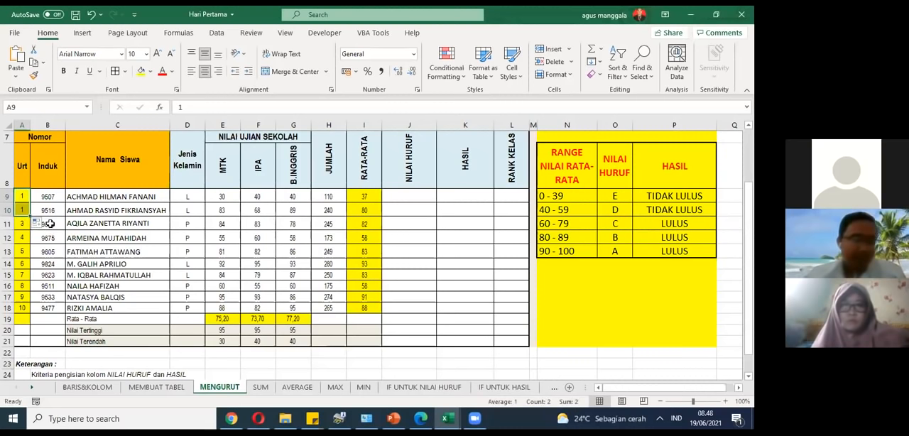
{"action": "key", "text": "ctrl+z"}
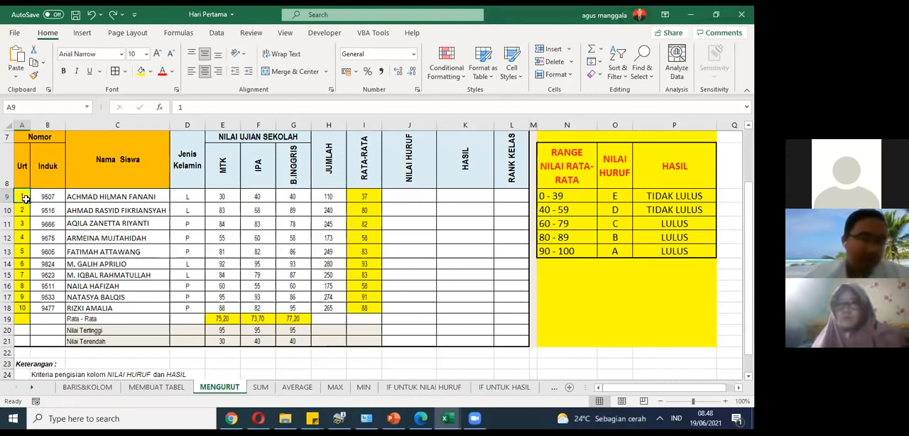
Step: Enter 2 in A10 of the Urt column and clear the numbering in A11:A19
{"action": "left_click", "coordinate": [27, 210]}
{"action": "type", "text": "2"}
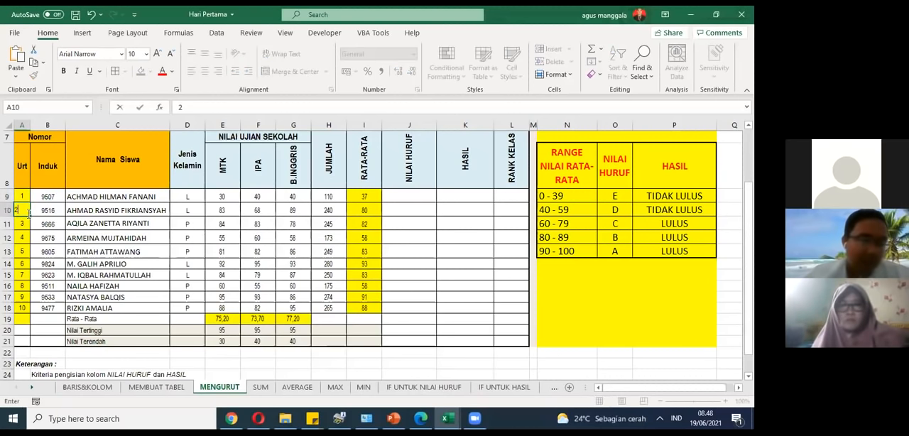
{"action": "left_click_drag", "start_coordinate": [19, 230], "coordinate": [19, 314]}
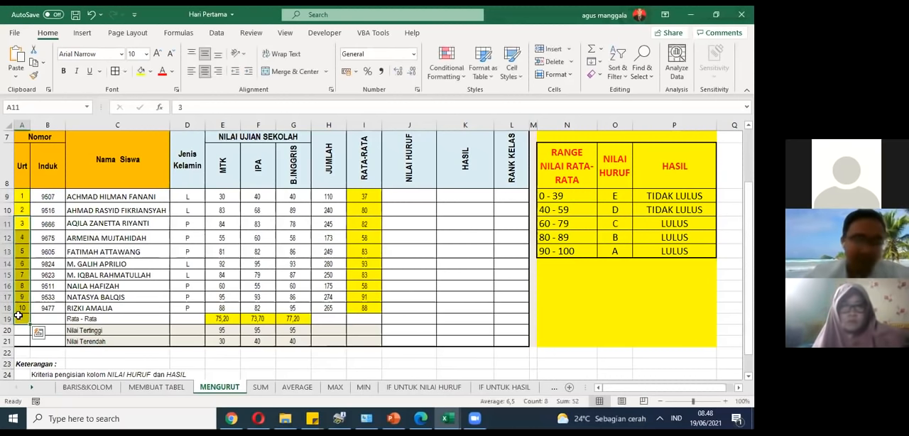
{"action": "left_click", "coordinate": [56, 254]}
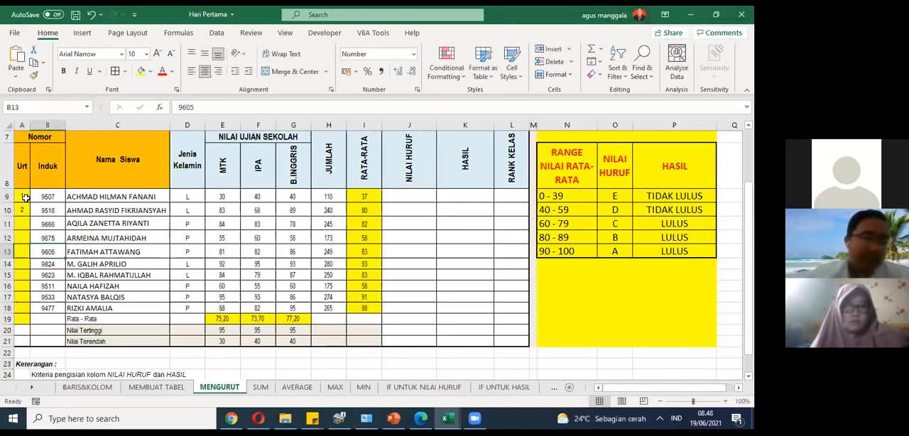
Step: Try filling the number series from A9:A10 down to A19, and undo the fill
{"action": "left_click", "coordinate": [25, 196]}
{"action": "left_click_drag", "start_coordinate": [25, 197], "coordinate": [25, 319]}
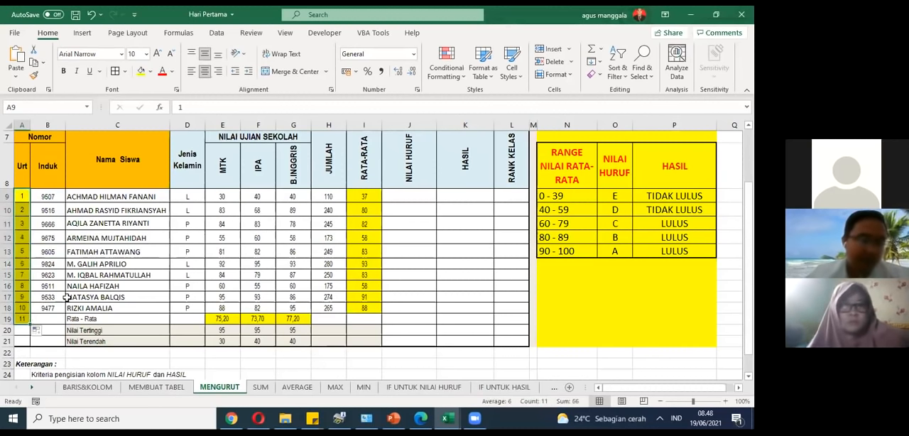
{"action": "key", "text": "ctrl+z"}
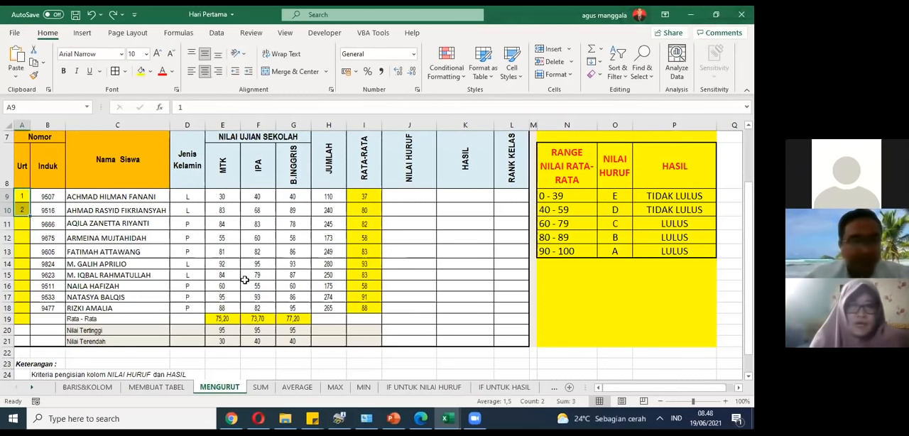
Step: Clear the student totals in H9:H18 of the JUMLAH column
{"action": "left_click", "coordinate": [327, 196]}
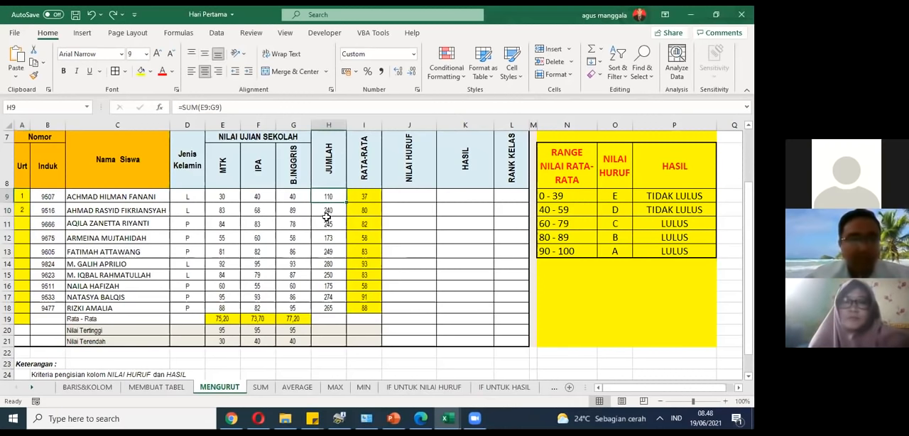
{"action": "key", "text": "shift+Down"}
{"action": "key", "text": "shift+Down"}
{"action": "key", "text": "shift+Down"}
{"action": "key", "text": "shift+Down"}
{"action": "key", "text": "shift+Down"}
{"action": "key", "text": "shift+Down"}
{"action": "key", "text": "shift+Down"}
{"action": "key", "text": "shift+Down"}
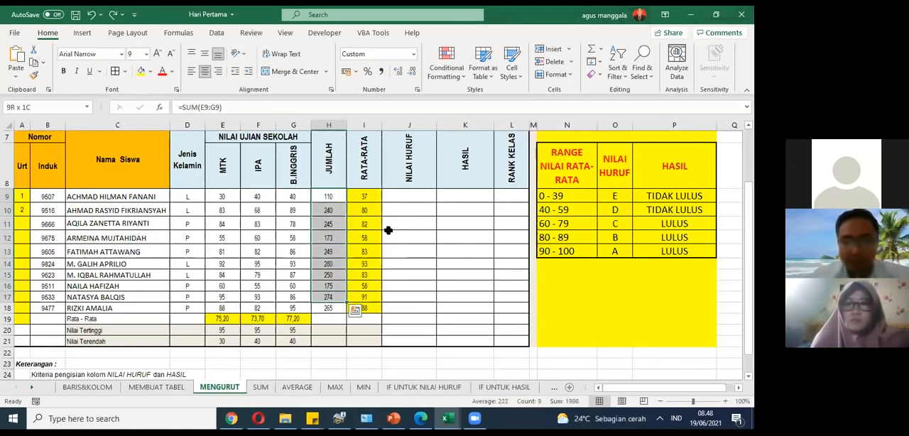
{"action": "key", "text": "Delete"}
Step: Enter =SUM(E9:G9) in H9 to total the first student's three subject scores
{"action": "left_click_drag", "start_coordinate": [232, 198], "coordinate": [280, 197]}
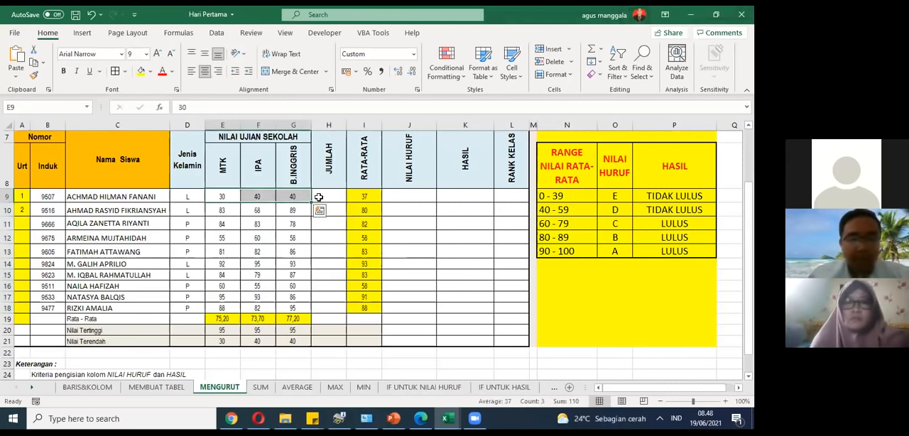
{"action": "left_click", "coordinate": [318, 197]}
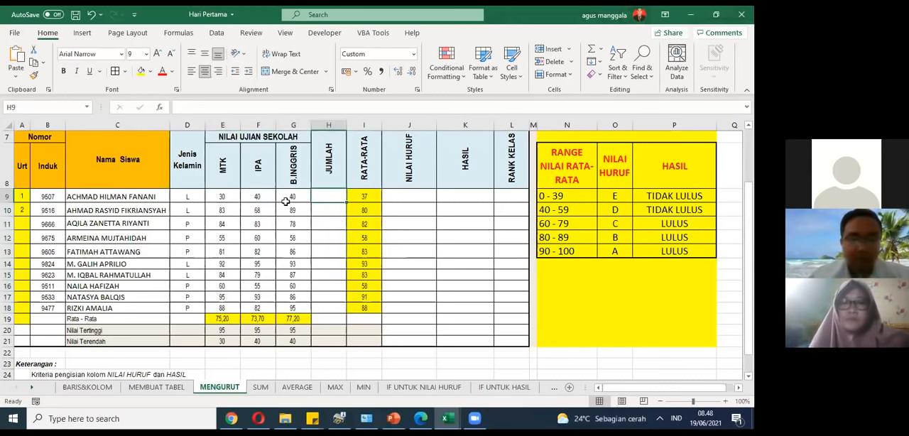
{"action": "type", "text": "="}
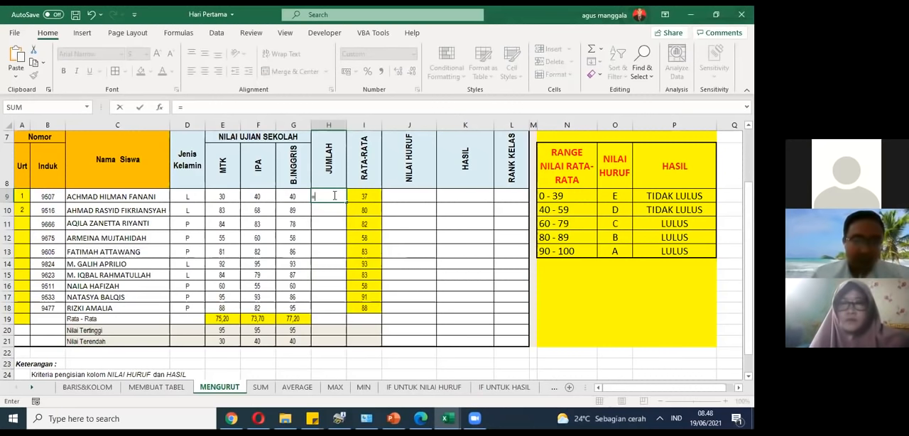
{"action": "type", "text": "sum"}
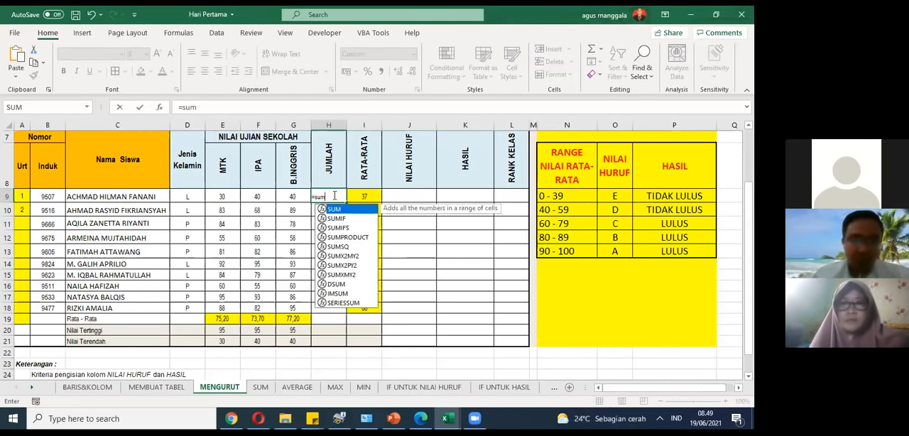
{"action": "type", "text": "("}
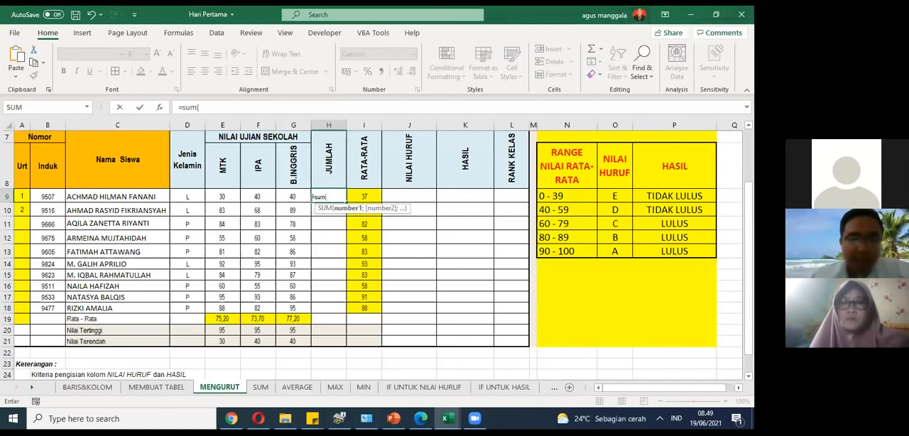
{"action": "left_click_drag", "start_coordinate": [231, 197], "coordinate": [279, 199]}
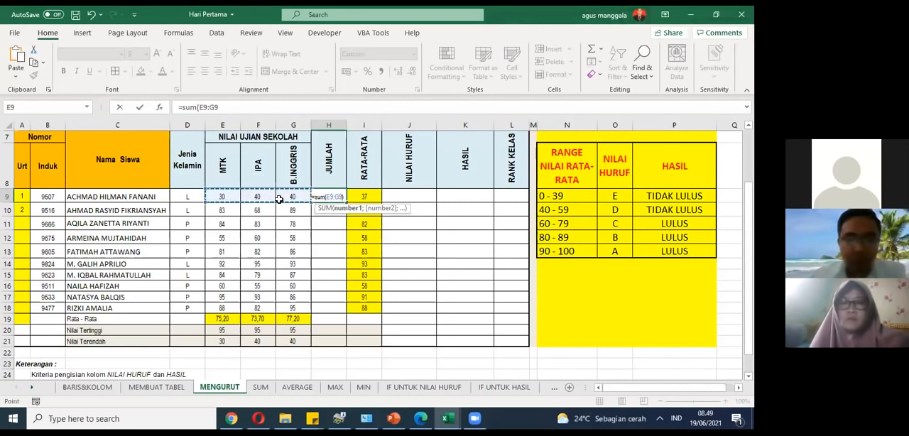
{"action": "type", "text": ")"}
{"action": "key", "text": "Return"}
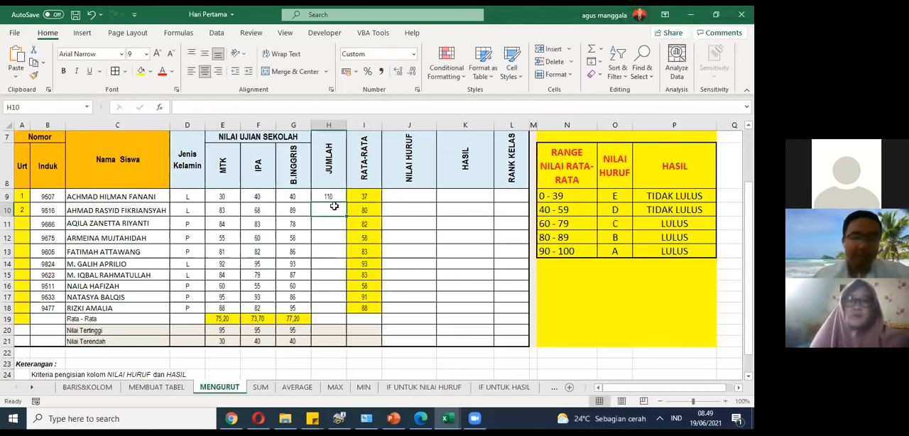
Step: Enter =SUM(E10:G10) in H10 to total the second student's scores
{"action": "type", "text": "="}
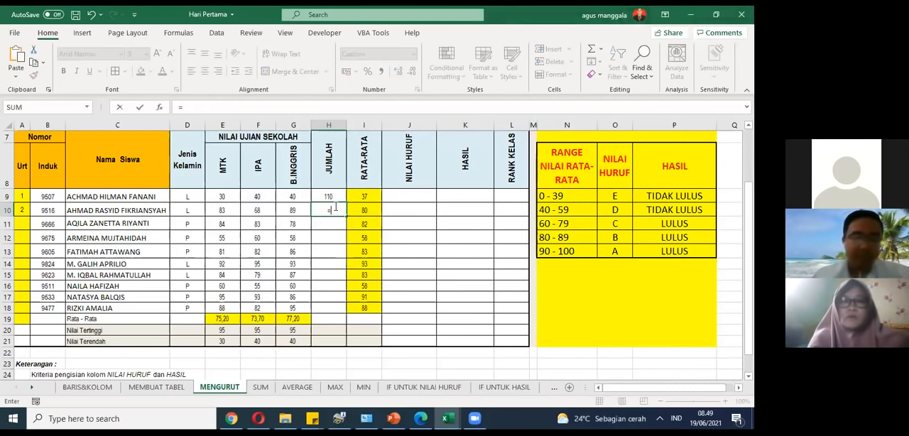
{"action": "type", "text": "sum"}
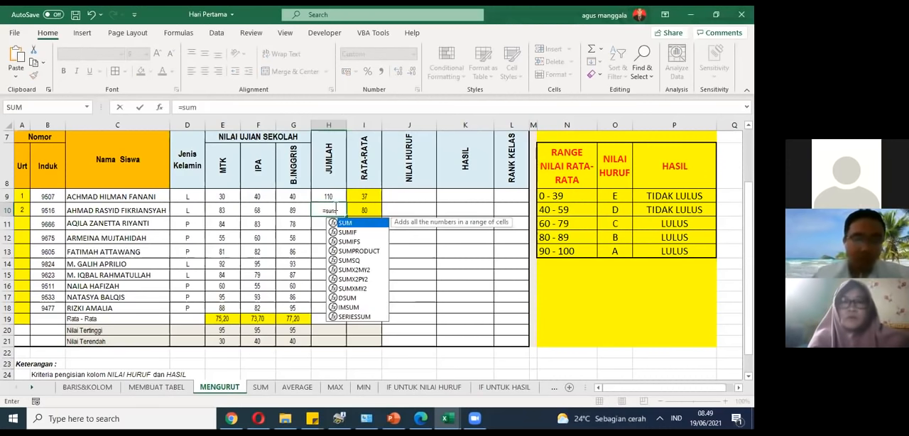
{"action": "type", "text": "("}
{"action": "left_click_drag", "start_coordinate": [229, 206], "coordinate": [284, 211]}
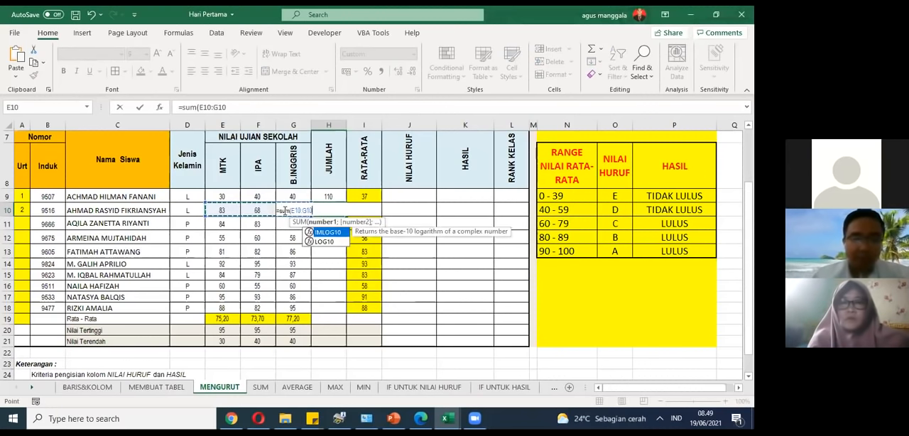
{"action": "key", "text": "Return"}
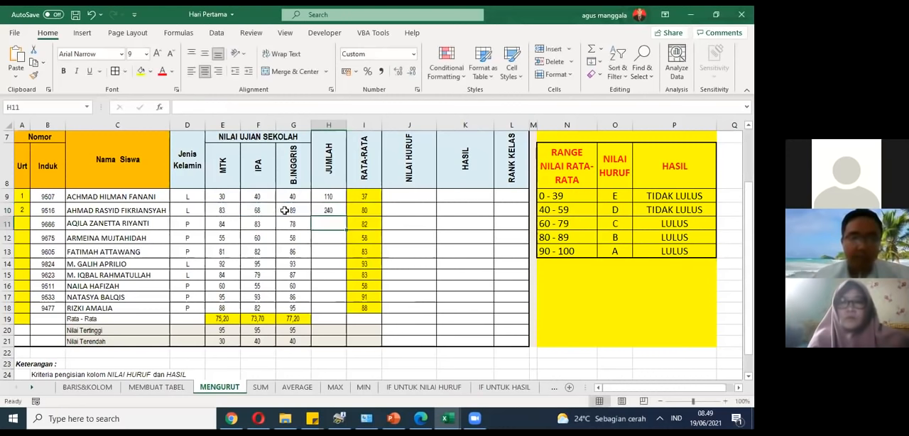
Step: Fill the SUM formula from H10 down to H18 for the remaining students
{"action": "left_click", "coordinate": [333, 208]}
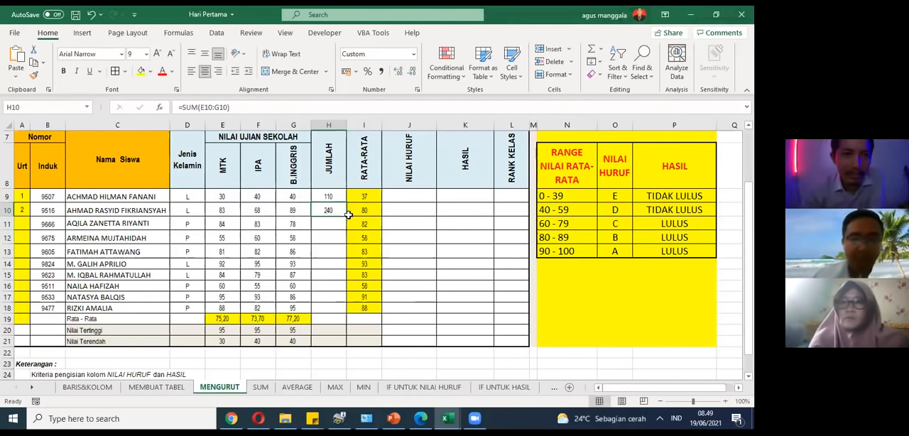
{"action": "left_click_drag", "start_coordinate": [348, 215], "coordinate": [350, 312]}
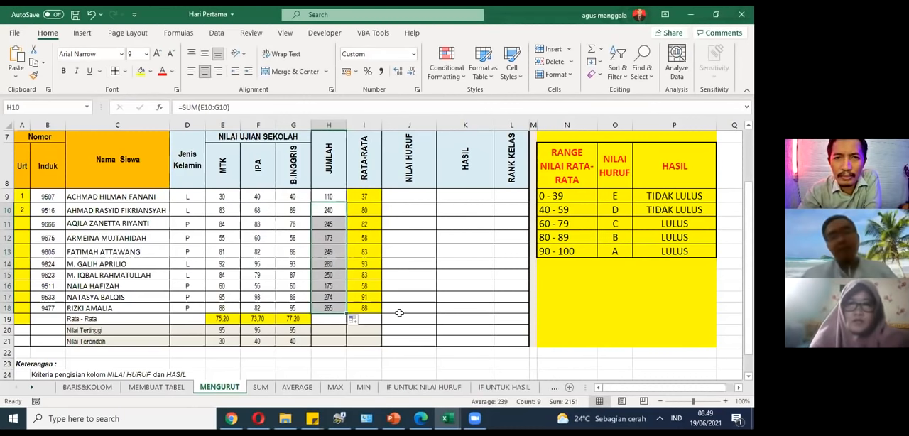
{"action": "left_click", "coordinate": [445, 284]}
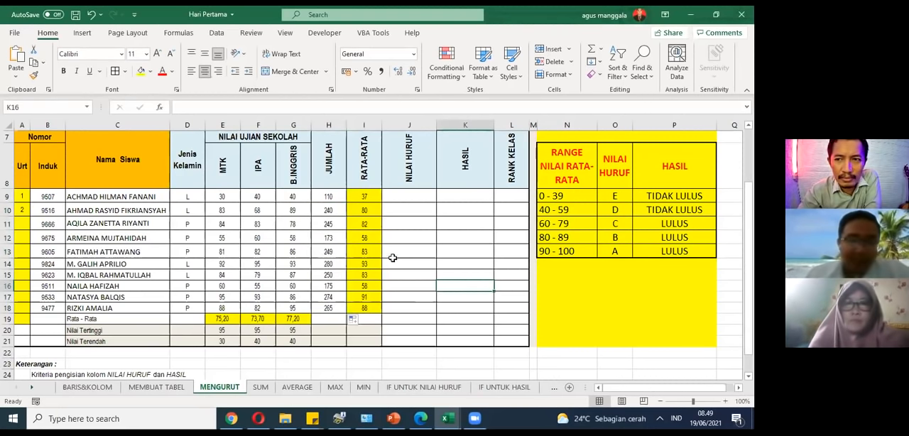
Step: Fill the number series from A9:A10 down to A18 in the Urt column
{"action": "left_click_drag", "start_coordinate": [22, 200], "coordinate": [31, 313]}
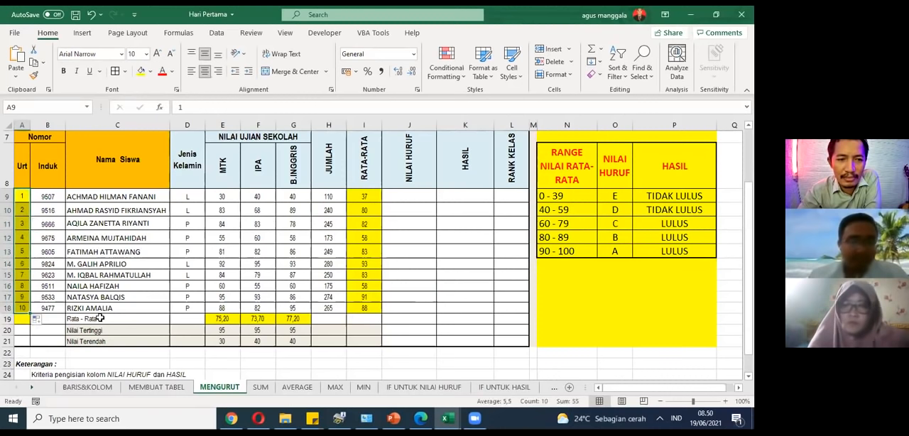
{"action": "left_click", "coordinate": [458, 271]}
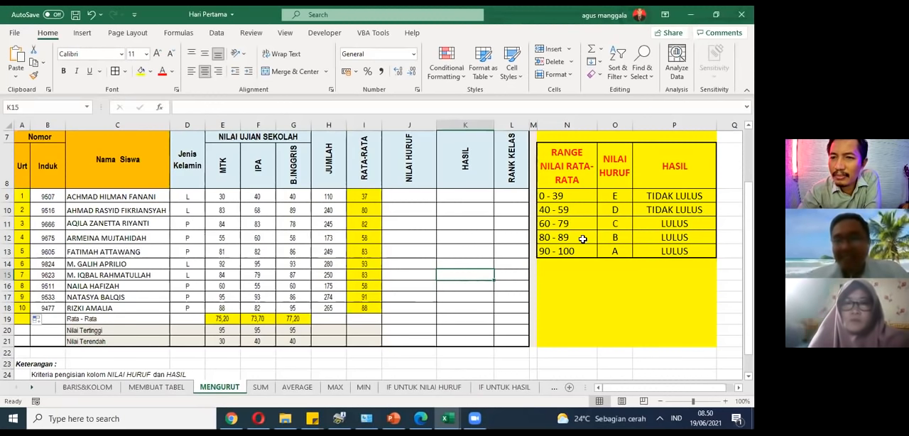
{"action": "left_click", "coordinate": [137, 209]}
{"action": "left_click", "coordinate": [135, 198]}
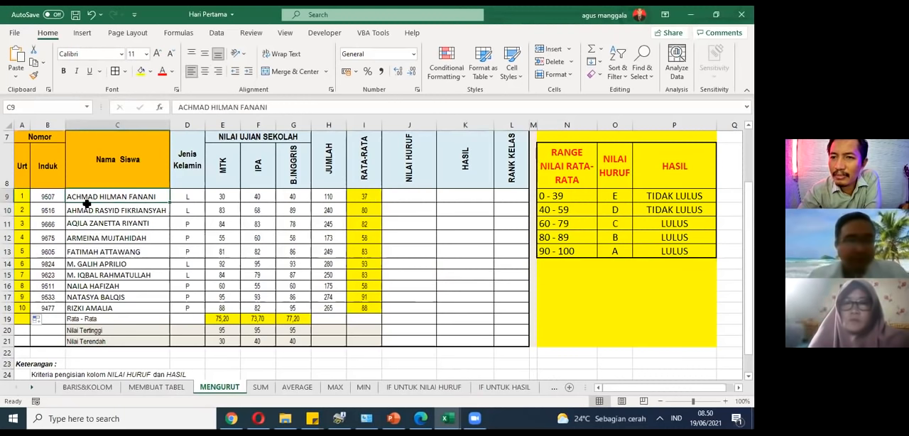
{"action": "left_click", "coordinate": [191, 200]}
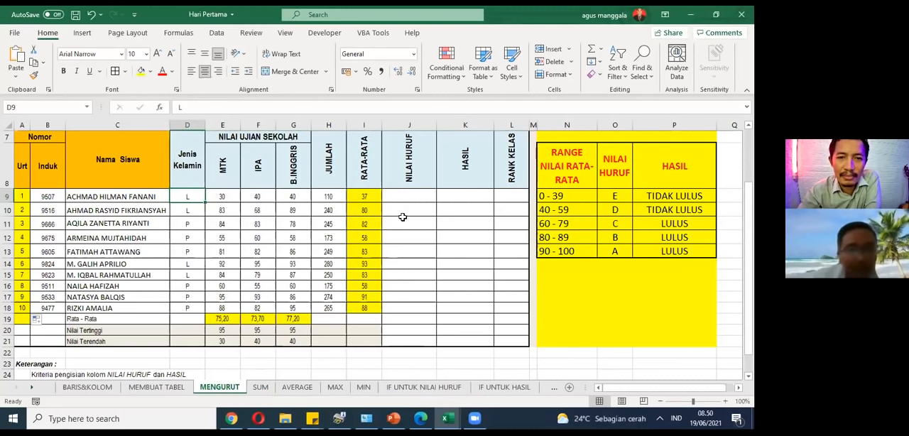
Step: Clear the student averages in I9:I18 of the RATA-RATA column, keeping the yellow fill
{"action": "left_click", "coordinate": [363, 198]}
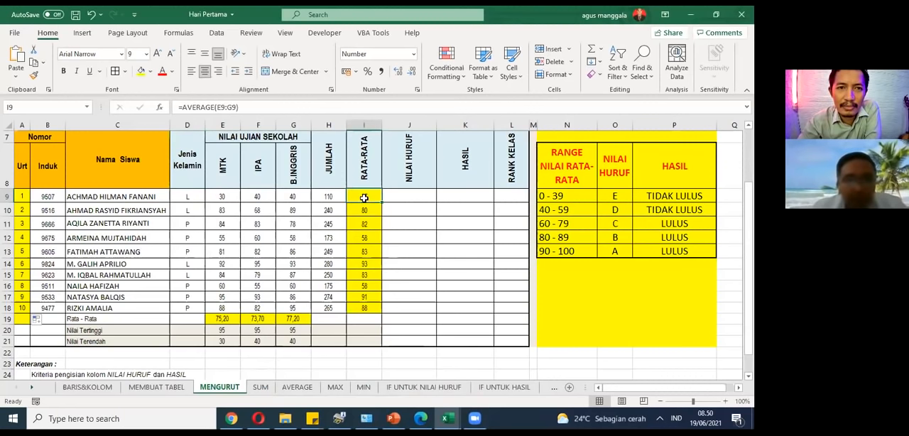
{"action": "left_click_drag", "start_coordinate": [384, 195], "coordinate": [364, 305]}
{"action": "key", "text": "Delete"}
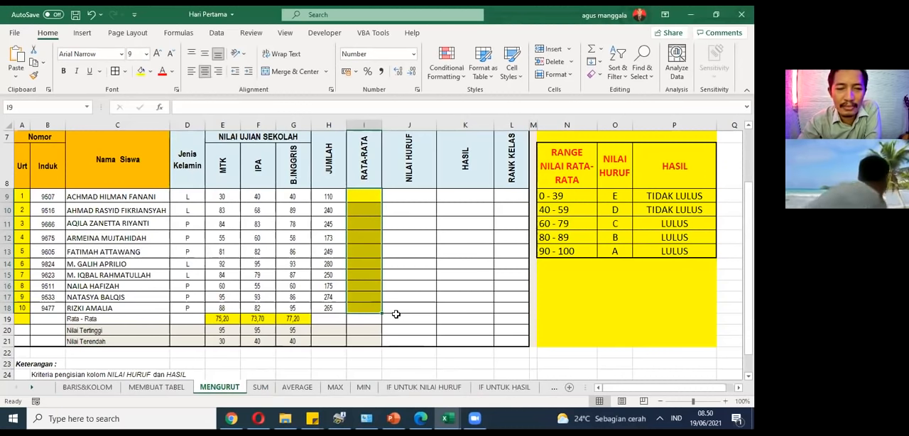
Step: Enter =AVERAGE(E9:G9) in I9 to average the first student's three exam scores
{"action": "left_click", "coordinate": [364, 198]}
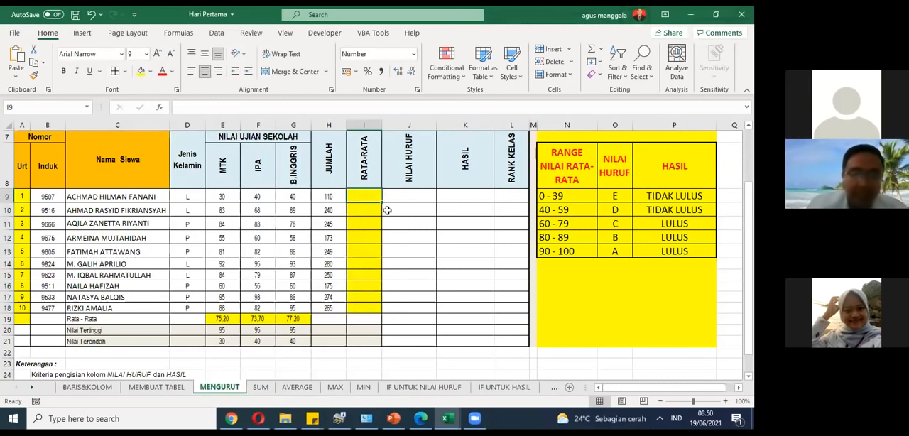
{"action": "type", "text": "="}
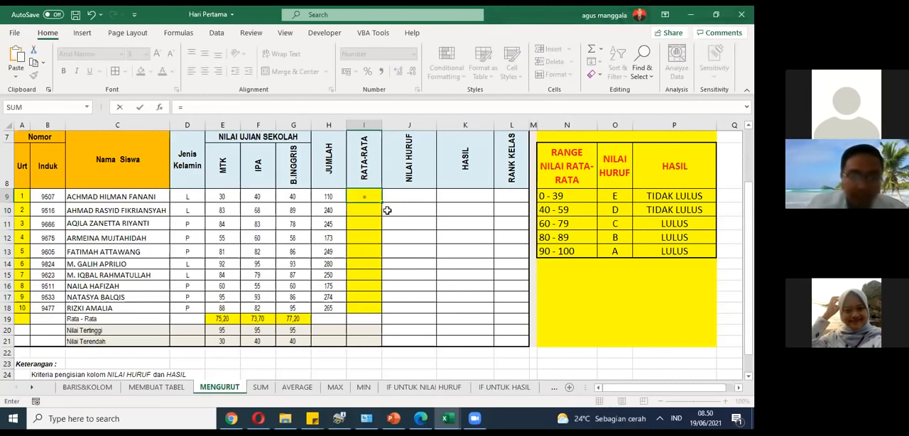
{"action": "type", "text": "a"}
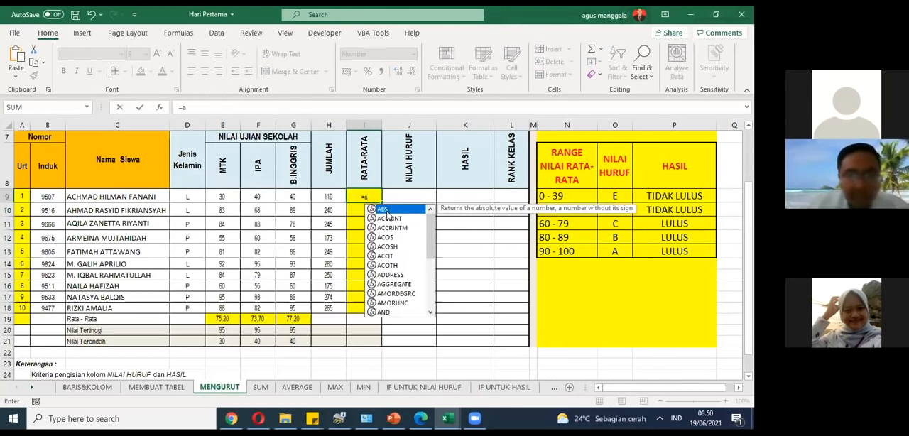
{"action": "type", "text": "v"}
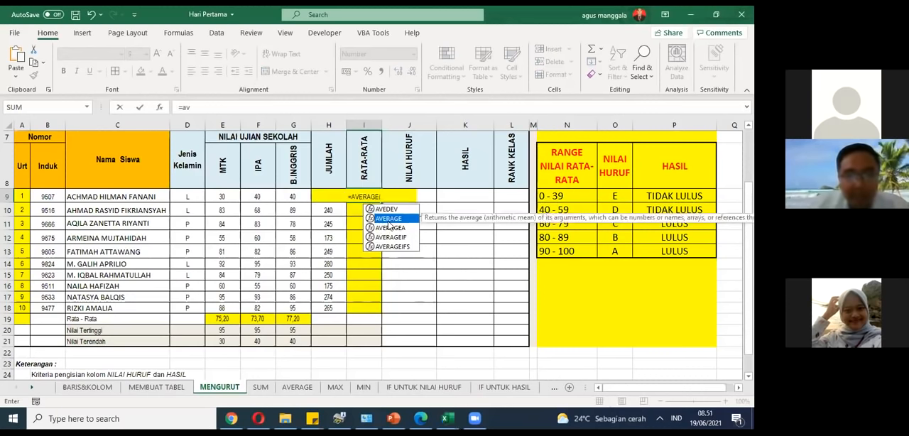
{"action": "double_click", "coordinate": [388, 219]}
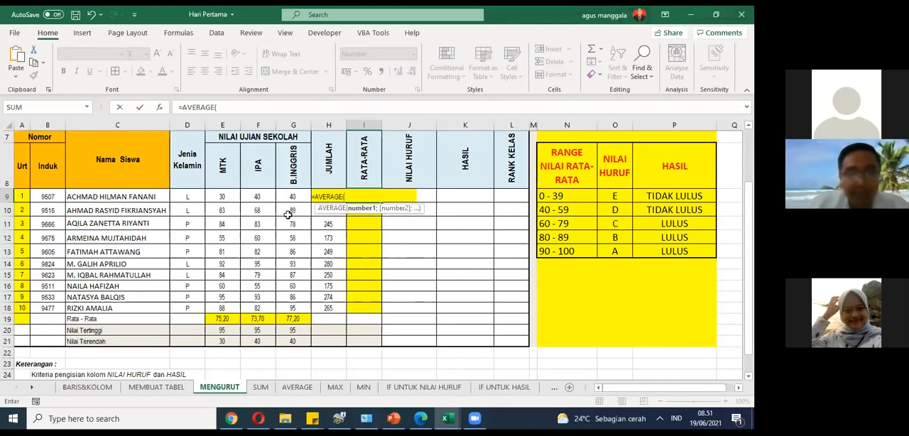
{"action": "left_click", "coordinate": [238, 197]}
{"action": "left_click_drag", "start_coordinate": [238, 197], "coordinate": [279, 196]}
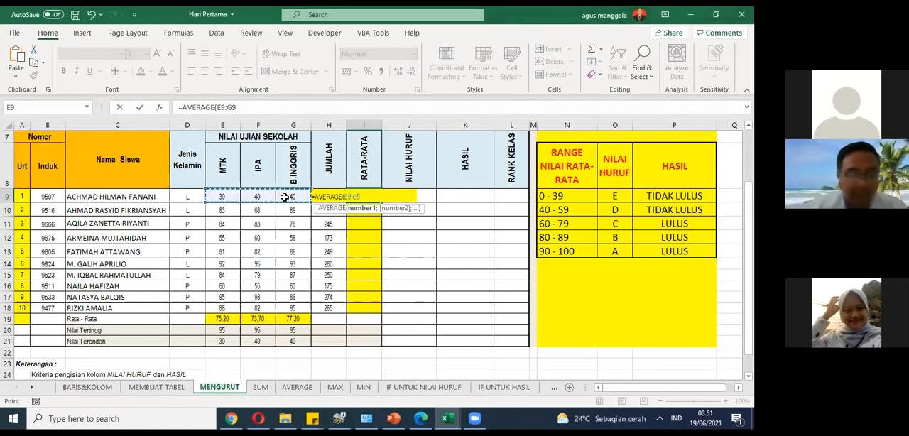
{"action": "type", "text": ")"}
{"action": "key", "text": "Return"}
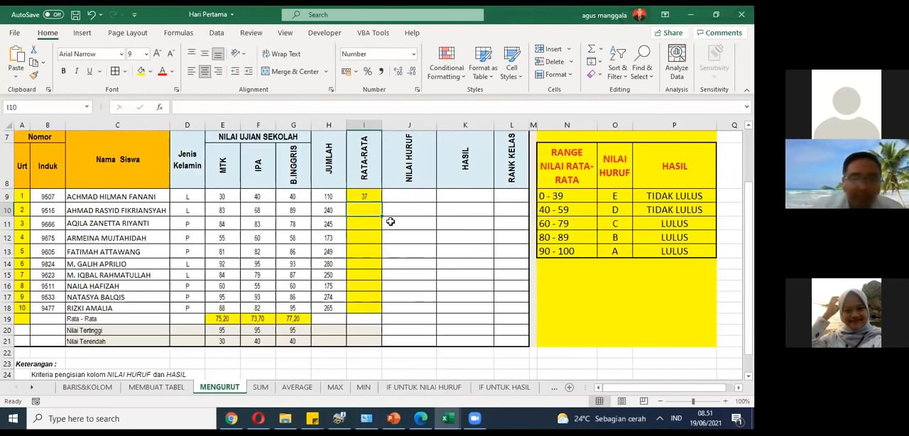
Step: Enter =AVERAGE(E10:G10) in I10 to average the second student's scores
{"action": "type", "text": "=a"}
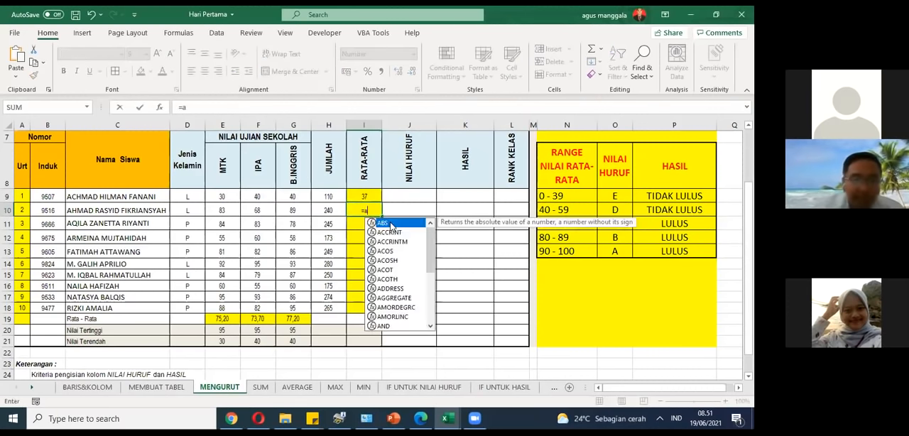
{"action": "type", "text": "v"}
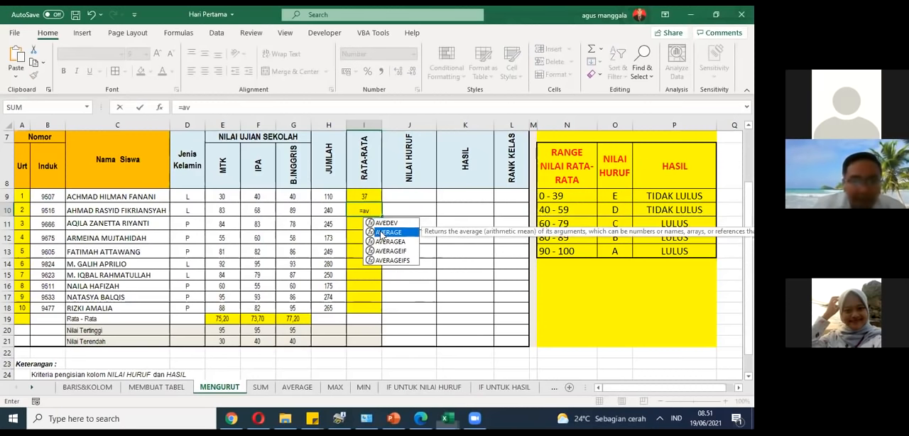
{"action": "double_click", "coordinate": [376, 232]}
{"action": "left_click_drag", "start_coordinate": [219, 209], "coordinate": [280, 206]}
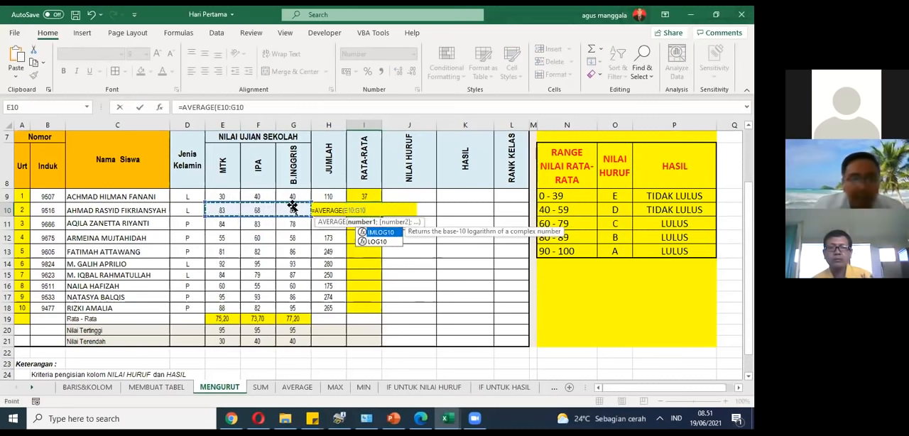
{"action": "type", "text": ")"}
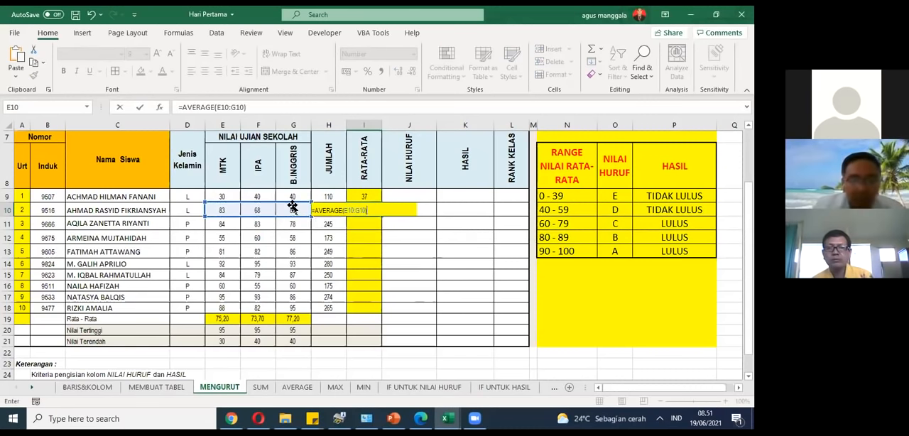
{"action": "key", "text": "Return"}
Step: Fill the AVERAGE formula from I10 down to I18 for the remaining students
{"action": "left_click_drag", "start_coordinate": [361, 194], "coordinate": [365, 213]}
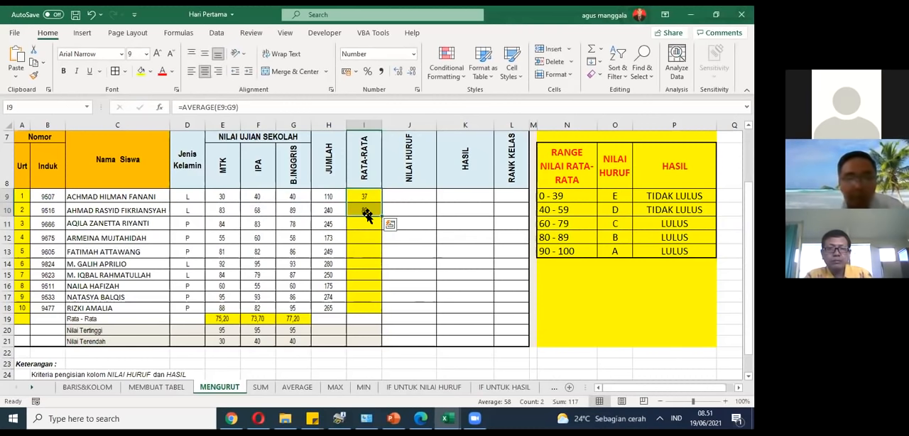
{"action": "left_click", "coordinate": [366, 213]}
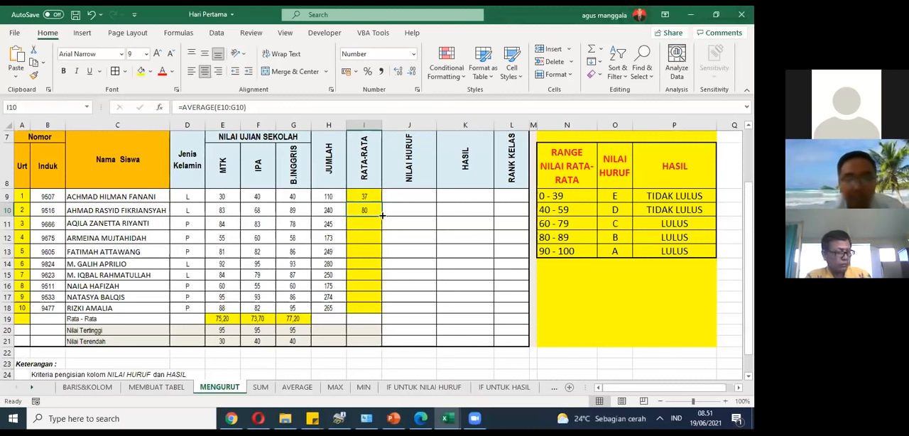
{"action": "left_click_drag", "start_coordinate": [382, 215], "coordinate": [381, 225]}
{"action": "left_click_drag", "start_coordinate": [379, 297], "coordinate": [379, 307]}
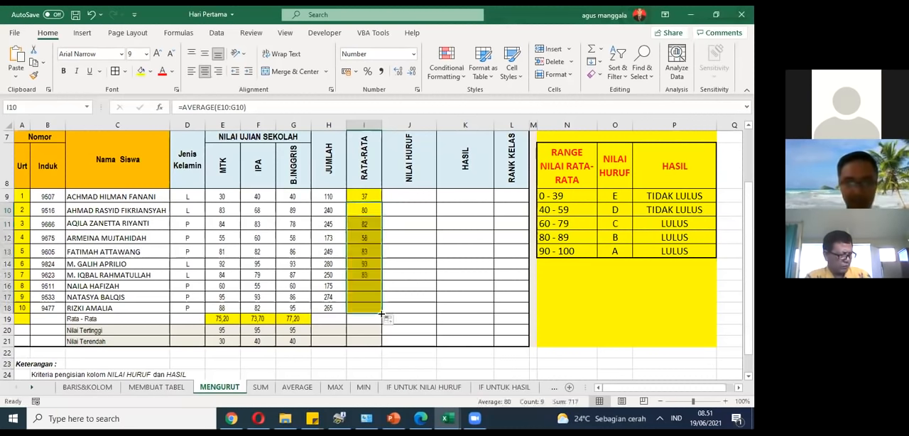
{"action": "left_click", "coordinate": [427, 277]}
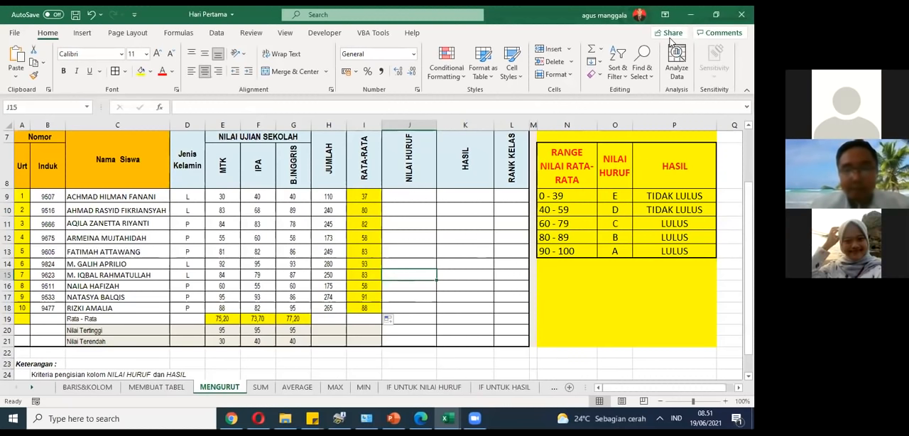
Step: Open the AVERAGE sheet and examine the sample formula in its text box
{"action": "left_click", "coordinate": [364, 196]}
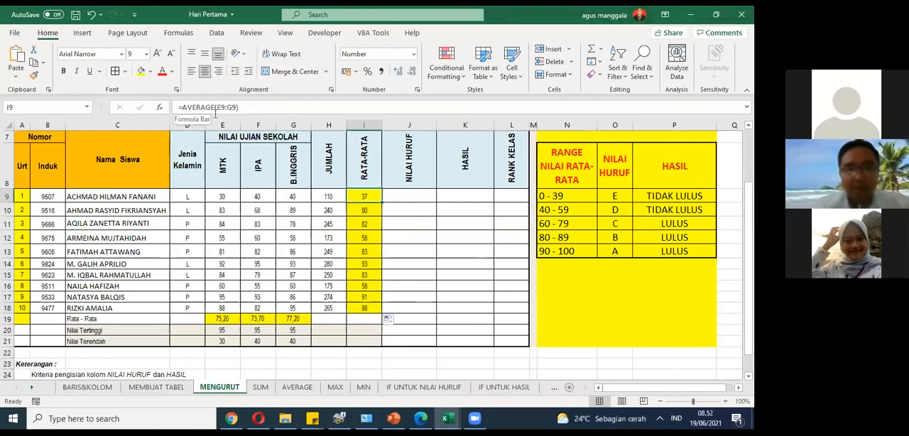
{"action": "left_click", "coordinate": [297, 388]}
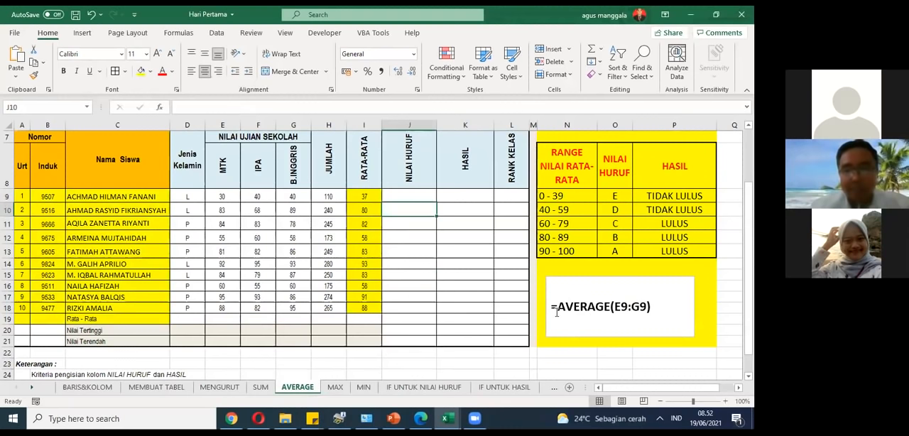
{"action": "left_click_drag", "start_coordinate": [556, 313], "coordinate": [650, 306]}
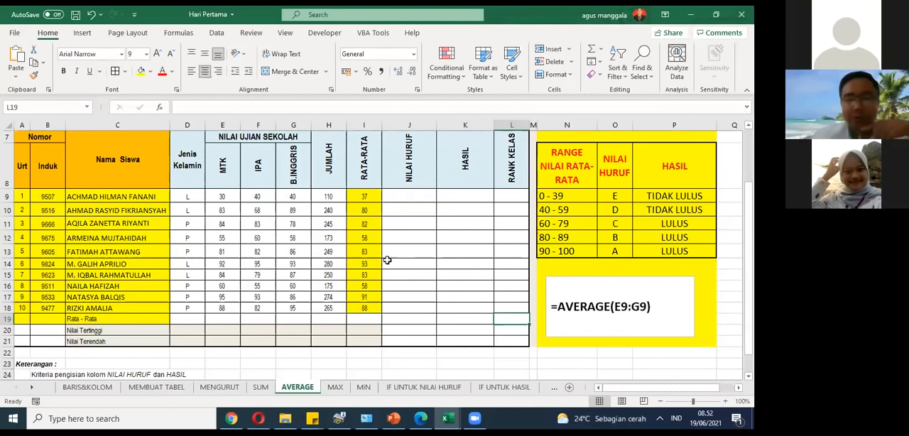
Step: Misspell the function name in I9 as AVARAGE to demonstrate a formula typing mistake
{"action": "left_click", "coordinate": [375, 195]}
{"action": "left_click", "coordinate": [215, 105]}
{"action": "key", "text": "BackSpace"}
{"action": "type", "text": "AVARAGE(E9:G9"}
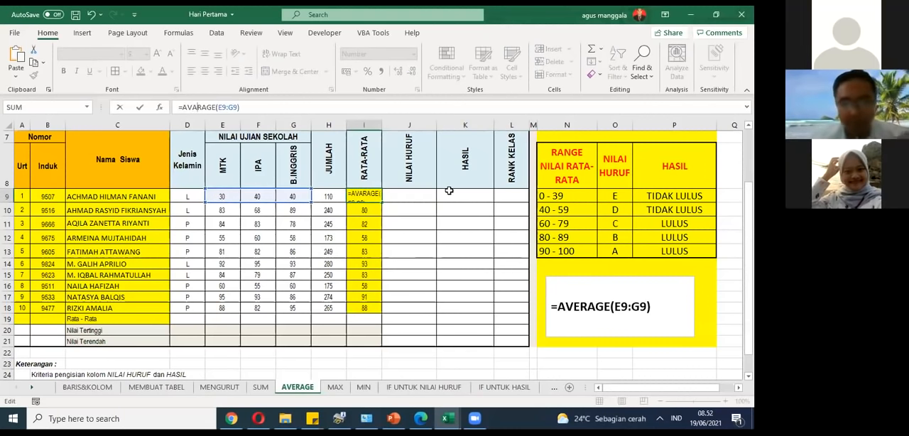
{"action": "key", "text": "Return"}
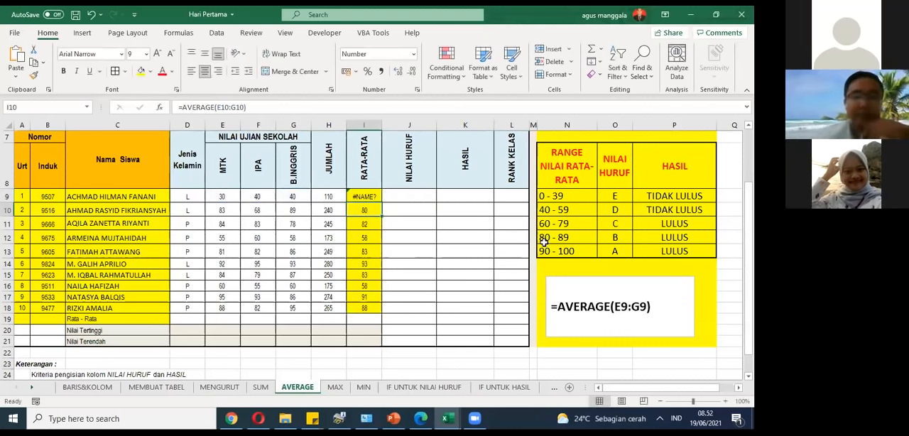
Step: Correct the formula in I9 to =AVERAGE(E9:G9) and save the workbook
{"action": "left_click", "coordinate": [371, 198]}
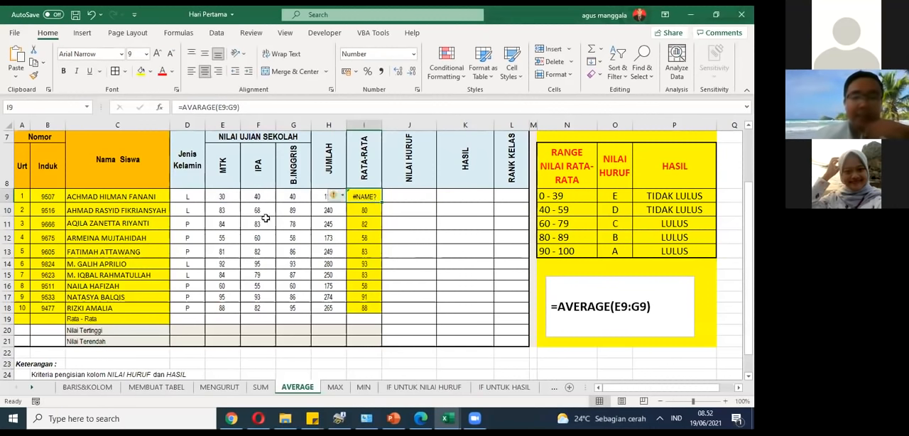
{"action": "left_click", "coordinate": [193, 106]}
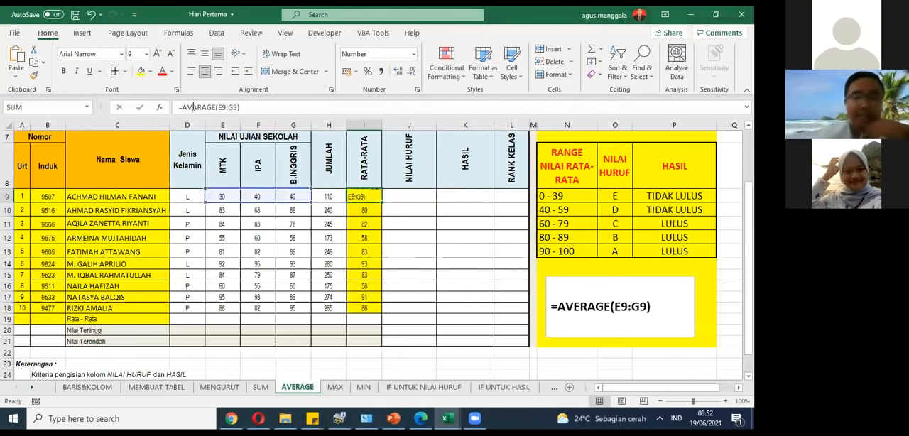
{"action": "left_click", "coordinate": [194, 107]}
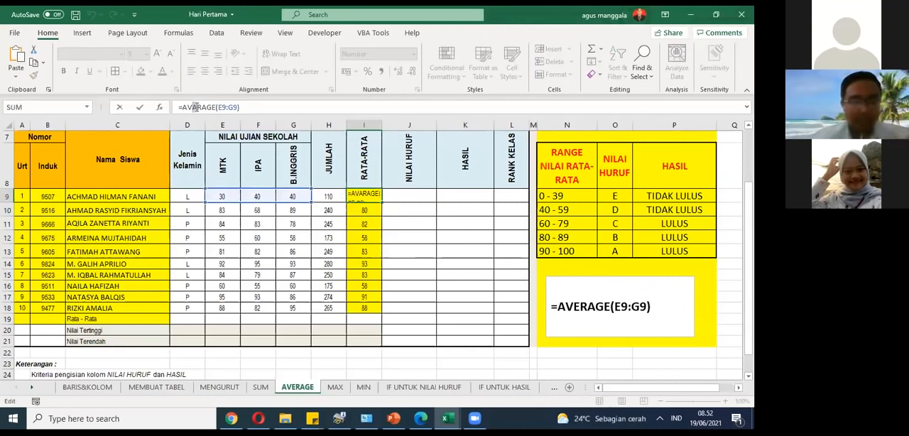
{"action": "key", "text": "Delete"}
{"action": "type", "text": "E"}
{"action": "key", "text": "Return"}
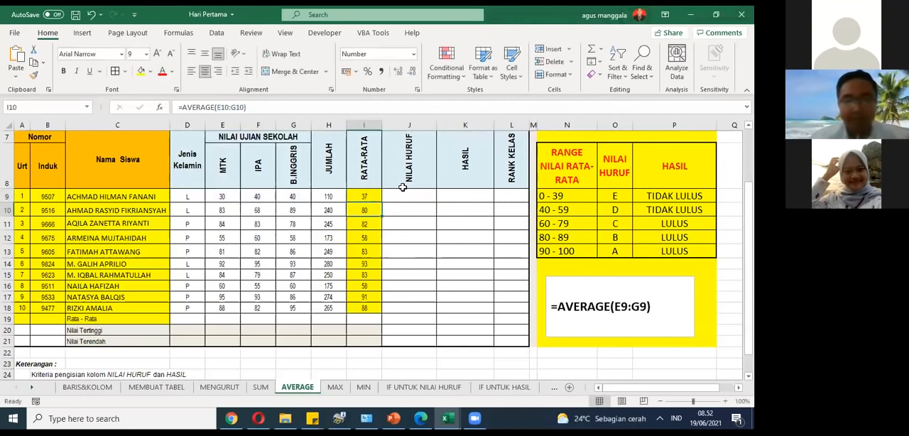
{"action": "key", "text": "Up"}
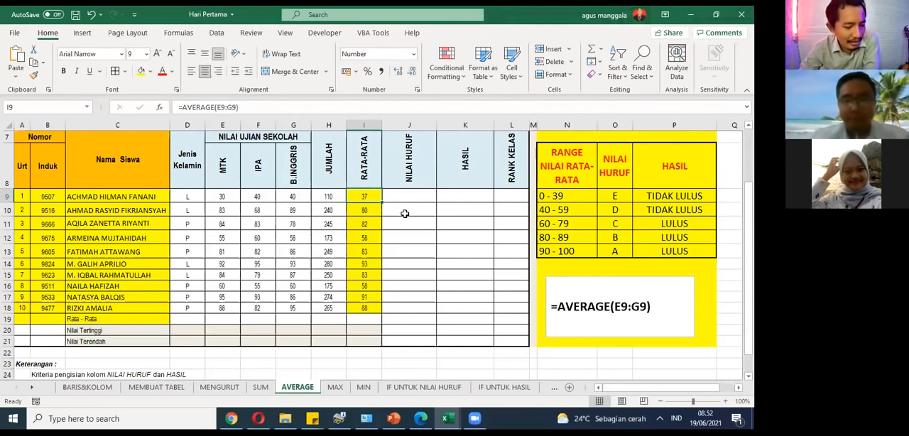
{"action": "left_click", "coordinate": [76, 16]}
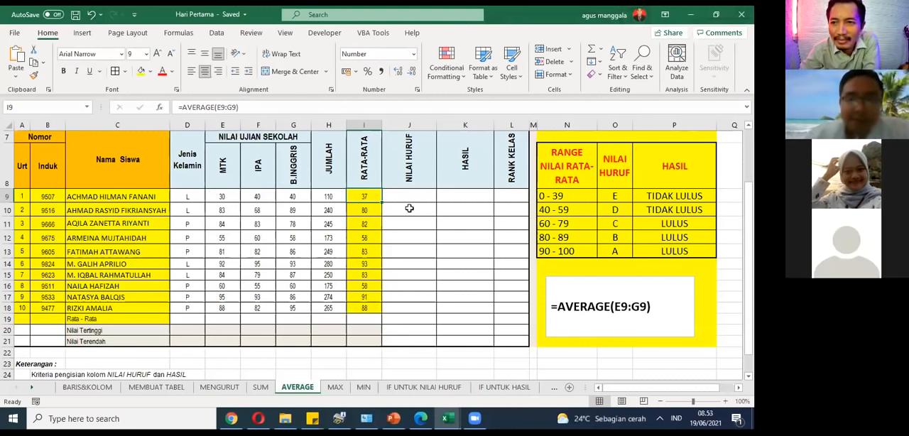
Step: Open the MAX sheet and examine the three sample MAX formulas in its text box
{"action": "left_click", "coordinate": [221, 392]}
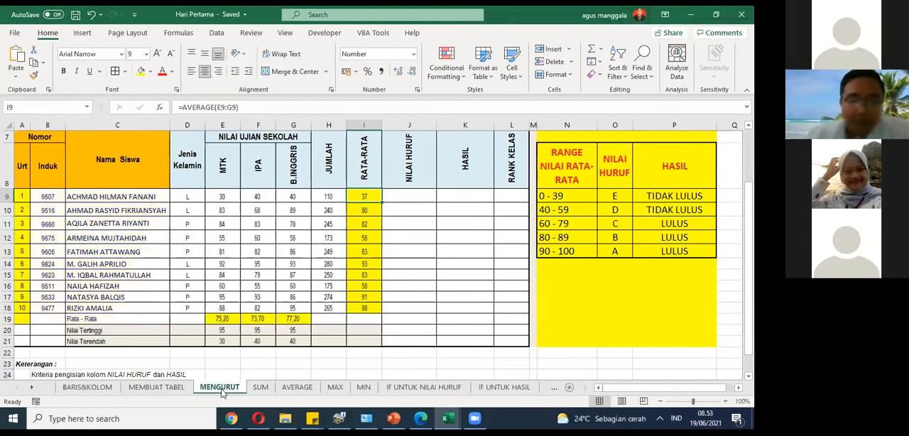
{"action": "left_click", "coordinate": [334, 389]}
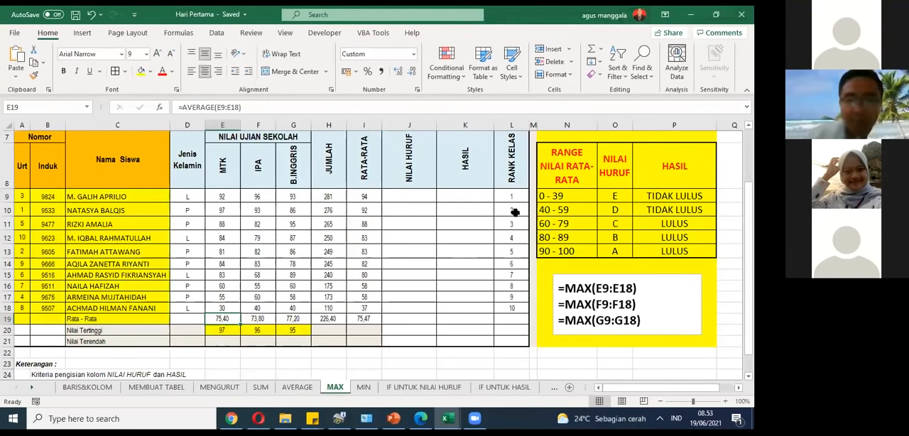
{"action": "left_click_drag", "start_coordinate": [558, 272], "coordinate": [595, 288]}
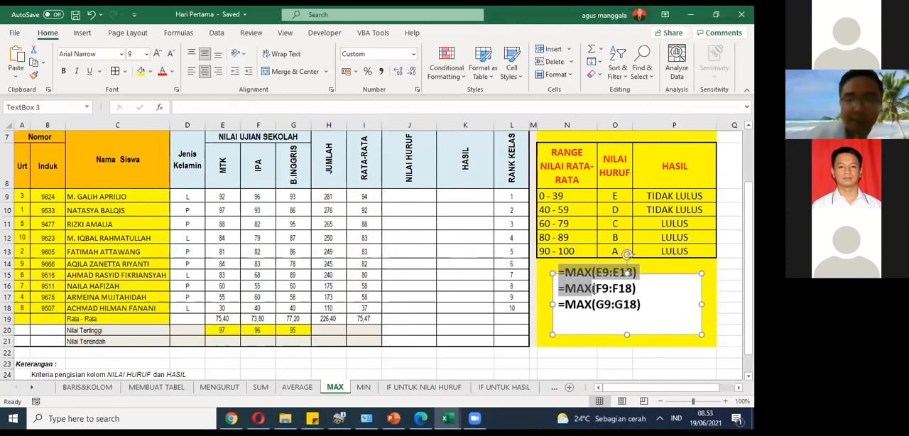
{"action": "left_click", "coordinate": [465, 286]}
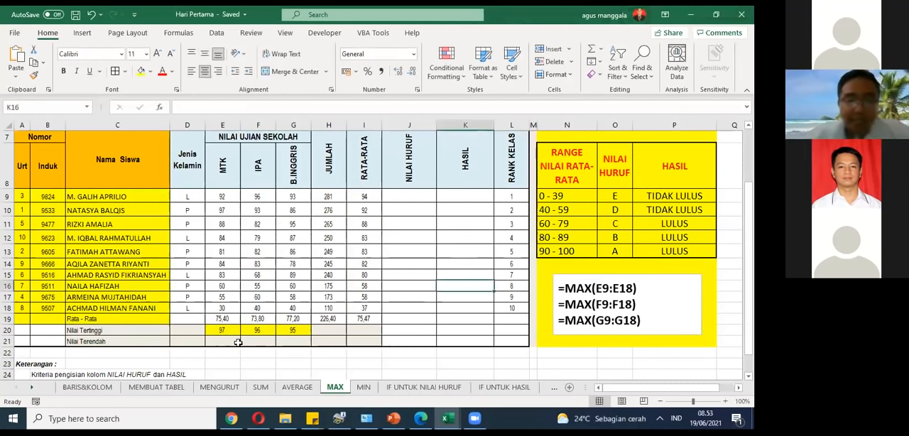
Step: Clear the MTK highest-score cell E20 and re-enter its formula as =MAX(E9:E18)
{"action": "left_click", "coordinate": [228, 332]}
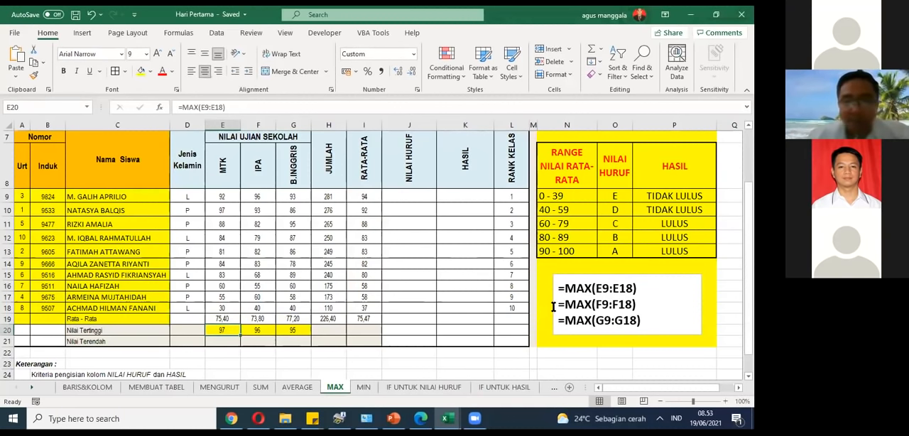
{"action": "key", "text": "Delete"}
{"action": "type", "text": "="}
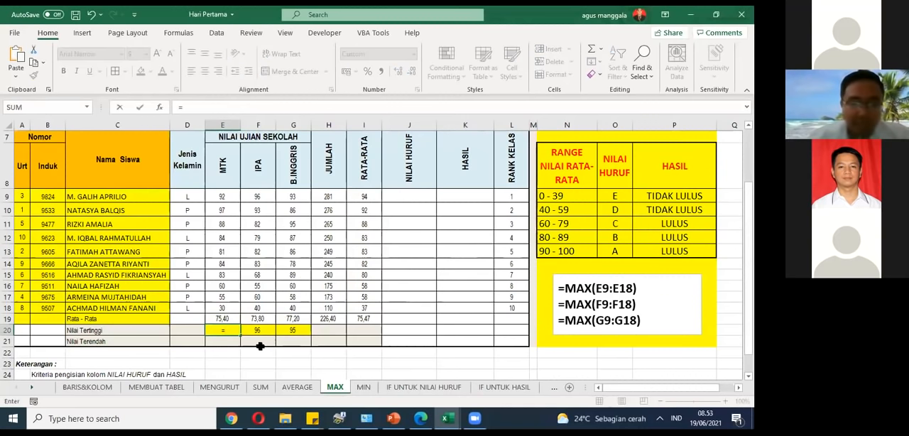
{"action": "type", "text": "max"}
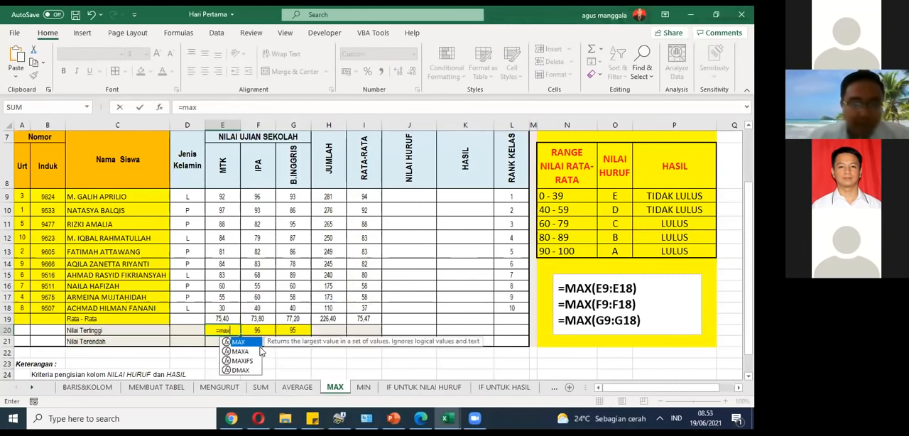
{"action": "type", "text": "("}
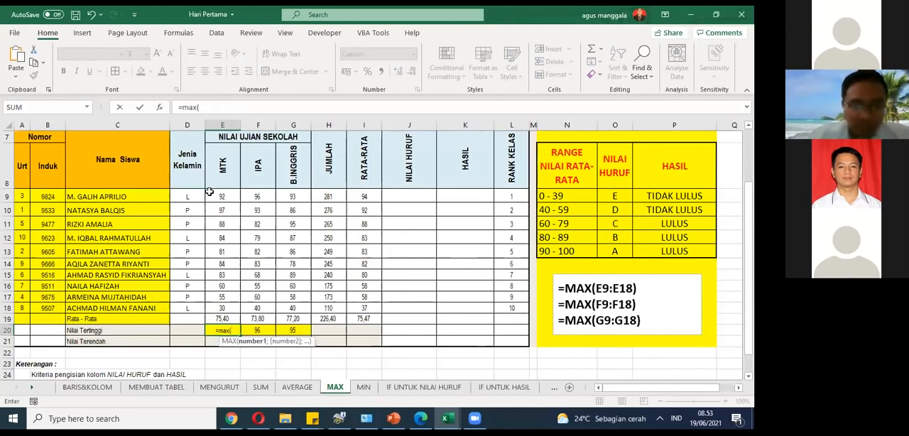
{"action": "left_click_drag", "start_coordinate": [210, 196], "coordinate": [216, 304]}
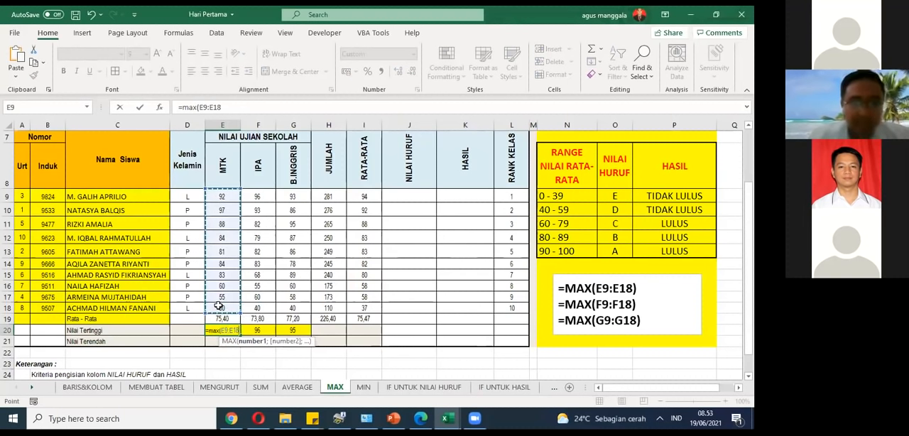
{"action": "type", "text": ")"}
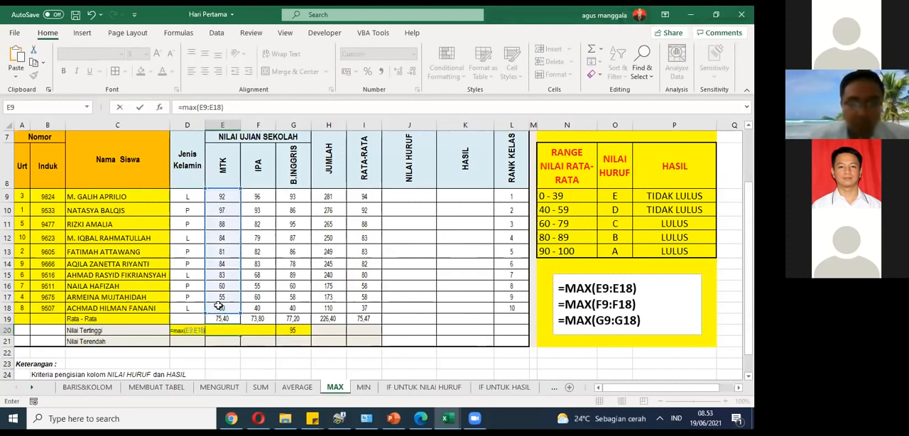
{"action": "key", "text": "Return"}
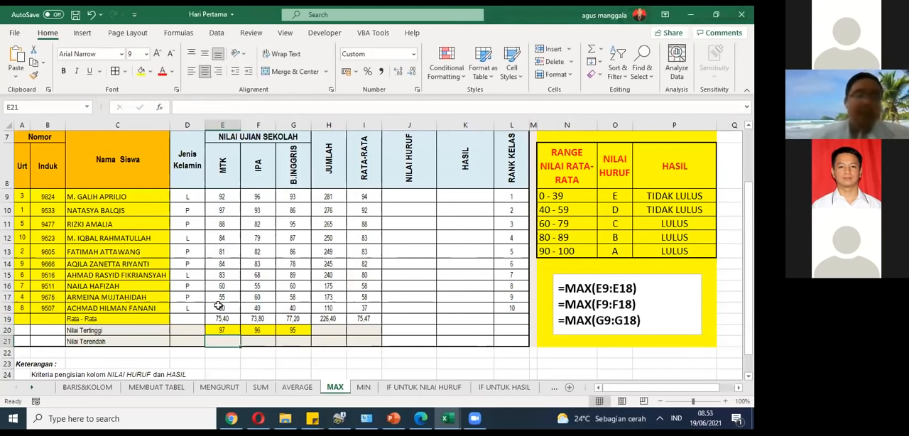
Step: Re-enter the IPA highest-score formula in F20 as =MAX(F9:F18)
{"action": "left_click", "coordinate": [258, 330]}
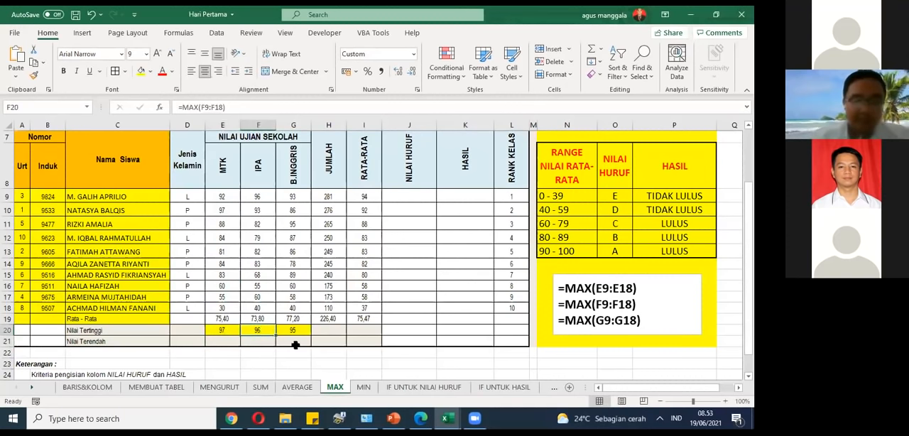
{"action": "type", "text": "=ma"}
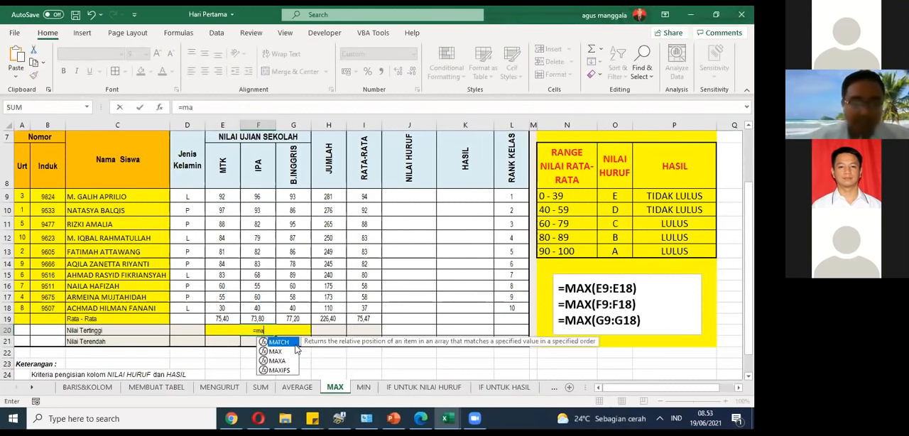
{"action": "type", "text": "x("}
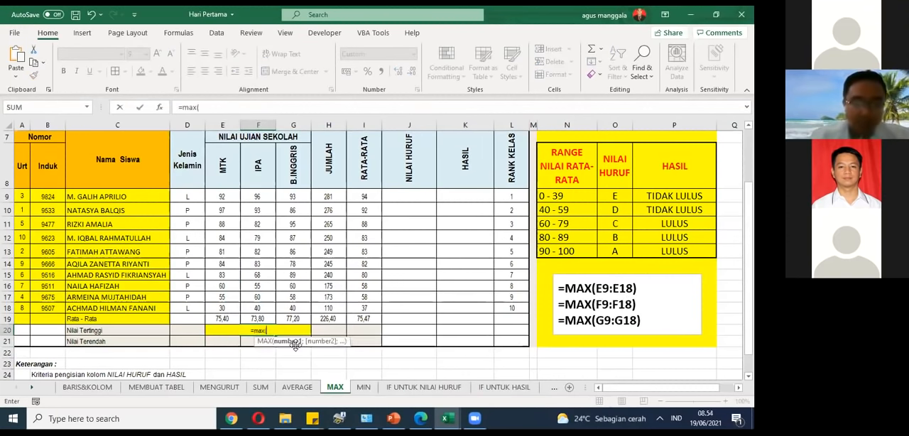
{"action": "left_click_drag", "start_coordinate": [263, 197], "coordinate": [262, 305]}
{"action": "type", "text": ")"}
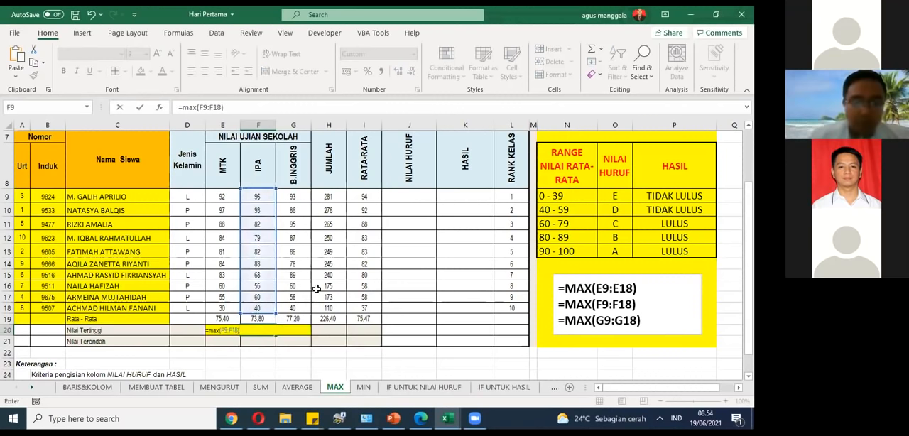
{"action": "key", "text": "Return"}
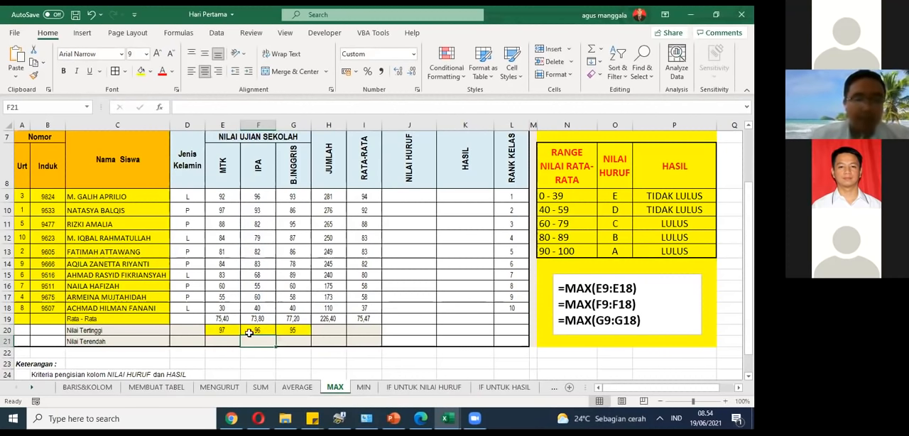
Step: Re-enter the B.INGGRIS highest-score formula in G20 as =MAX(G9:G18)
{"action": "left_click", "coordinate": [287, 331]}
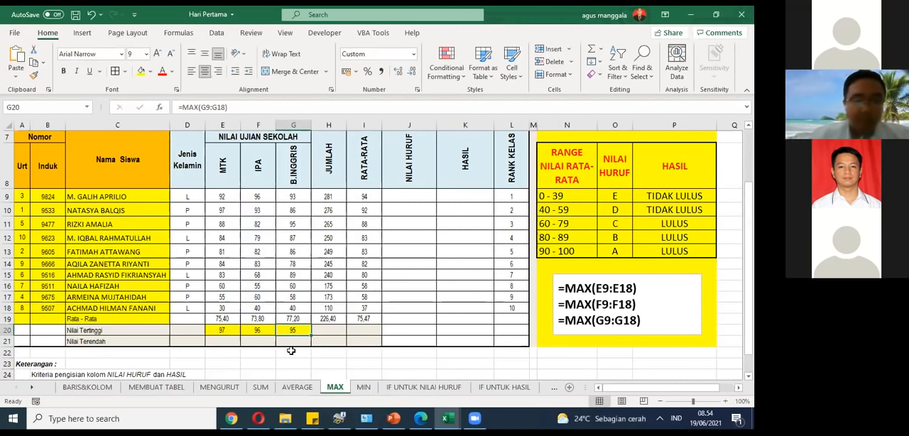
{"action": "type", "text": "="}
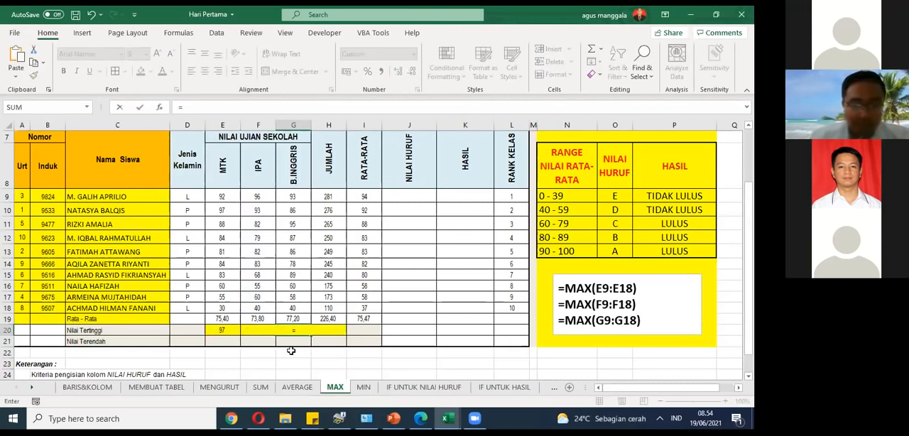
{"action": "type", "text": "max"}
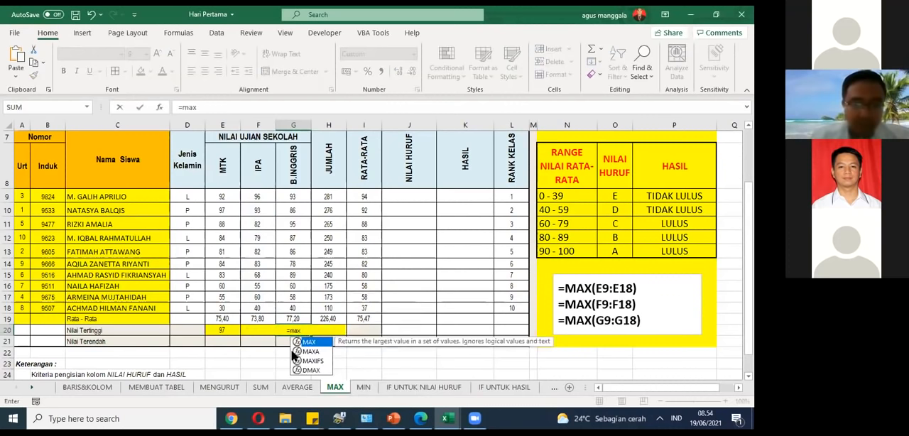
{"action": "type", "text": "("}
{"action": "left_click_drag", "start_coordinate": [292, 197], "coordinate": [295, 307]}
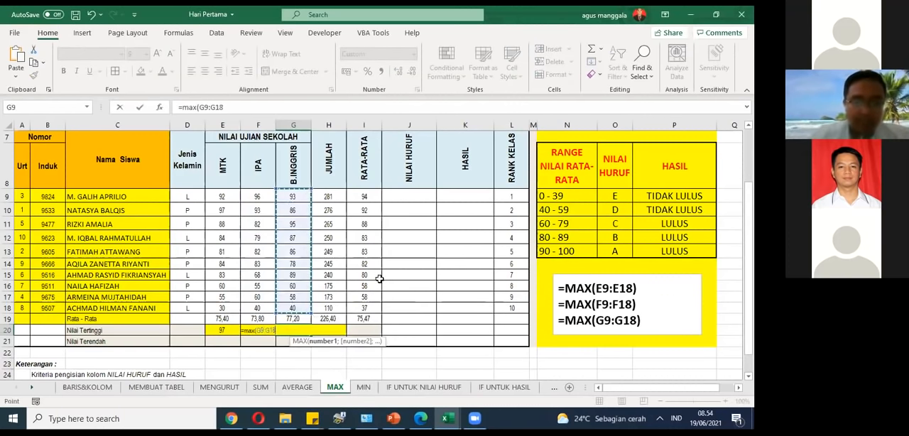
{"action": "key", "text": "Return"}
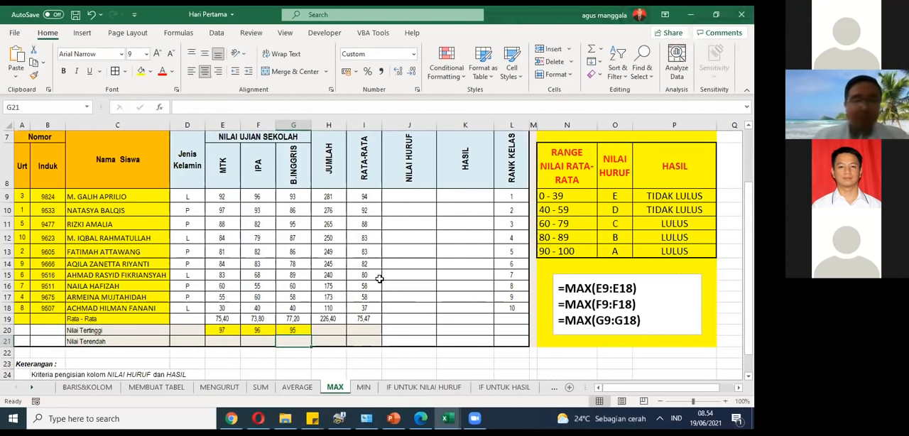
Step: Open the MIN sheet and clear the lowest-score formulas in E21:G21
{"action": "left_click", "coordinate": [363, 387]}
{"action": "left_click", "coordinate": [221, 341]}
{"action": "left_click", "coordinate": [281, 339], "text": "shift"}
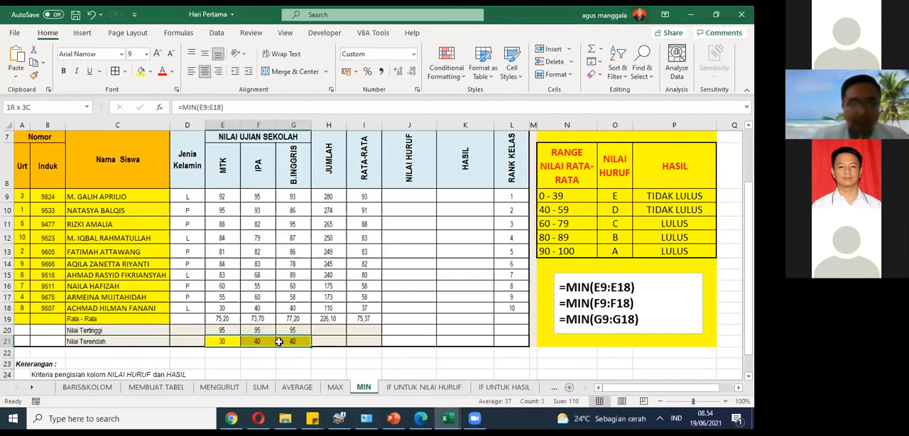
{"action": "key", "text": "Delete"}
{"action": "key", "text": "Left"}
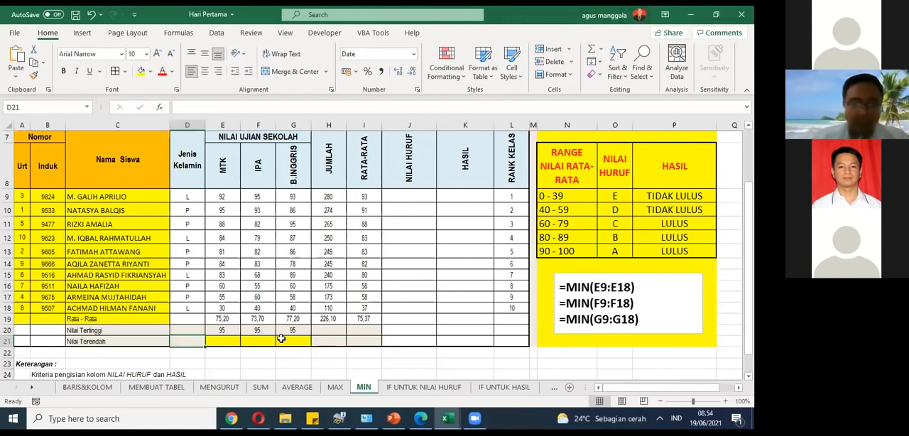
Step: Enter =MIN(E9:E18) in E21 as the lowest MTK score
{"action": "key", "text": "Right"}
{"action": "type", "text": "=min"}
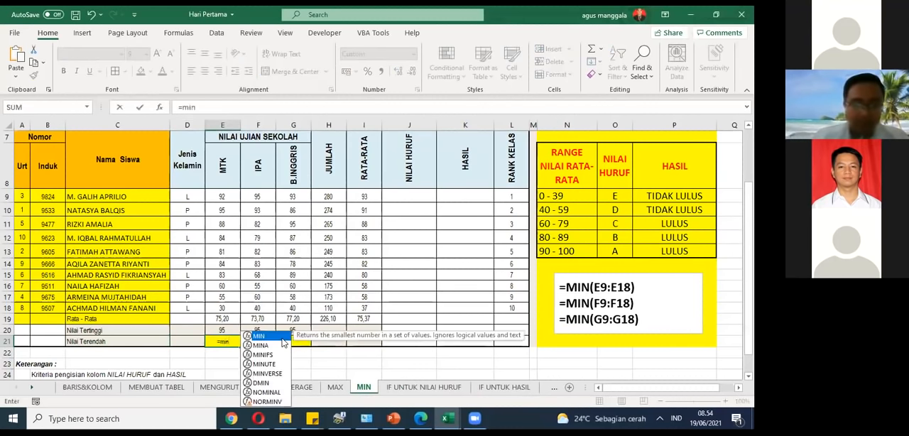
{"action": "type", "text": "("}
{"action": "left_click_drag", "start_coordinate": [224, 197], "coordinate": [218, 302]}
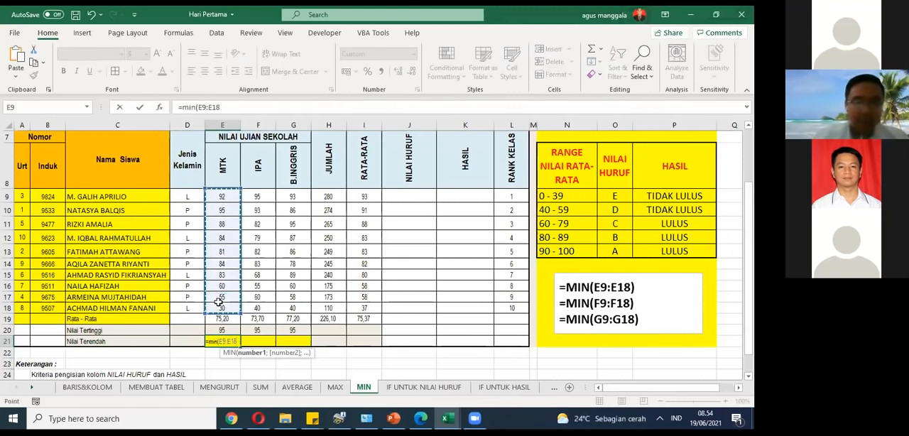
{"action": "type", "text": ")"}
{"action": "key", "text": "Return"}
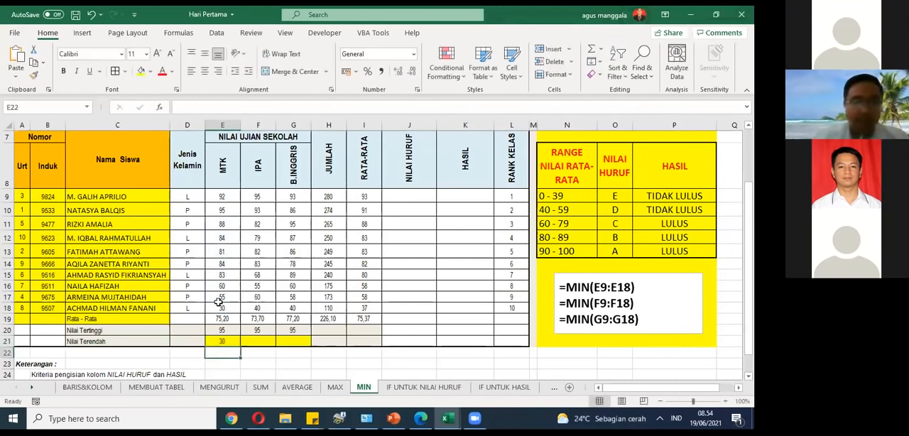
Step: Fill the MIN formula from E21 across to G21 and check the copied formulas in F21 and G21
{"action": "left_click", "coordinate": [228, 339]}
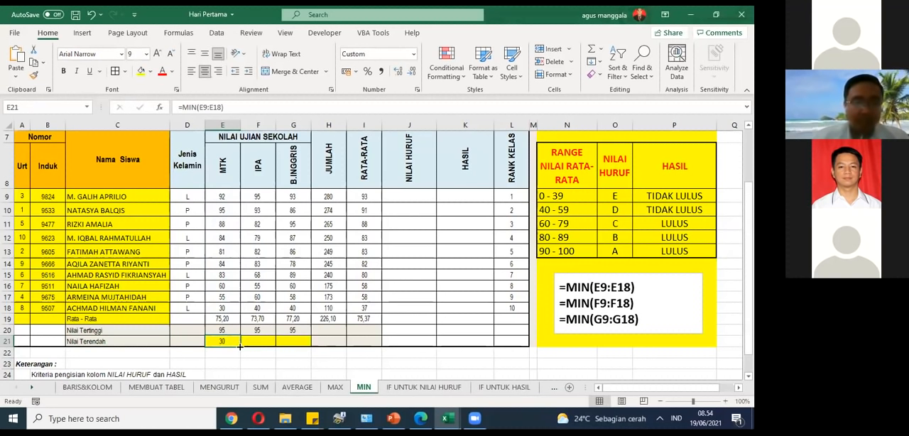
{"action": "left_click_drag", "start_coordinate": [240, 346], "coordinate": [301, 344]}
{"action": "left_click", "coordinate": [250, 341]}
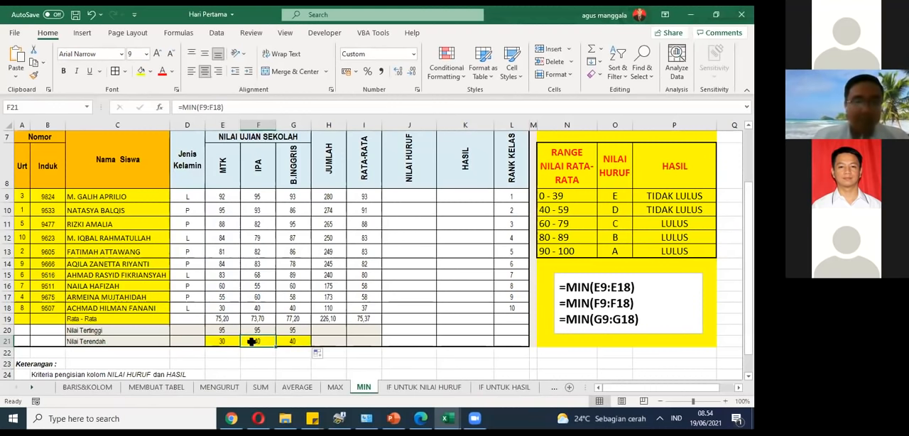
{"action": "left_click", "coordinate": [294, 342]}
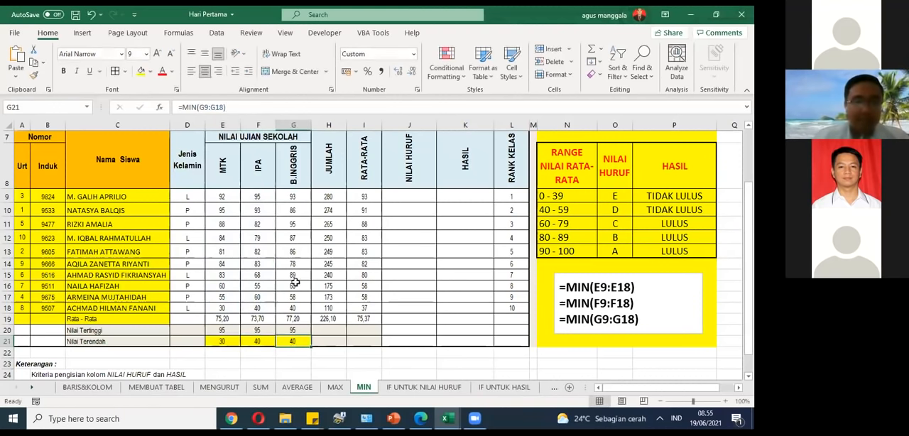
{"action": "left_click", "coordinate": [257, 108]}
{"action": "left_click", "coordinate": [232, 340]}
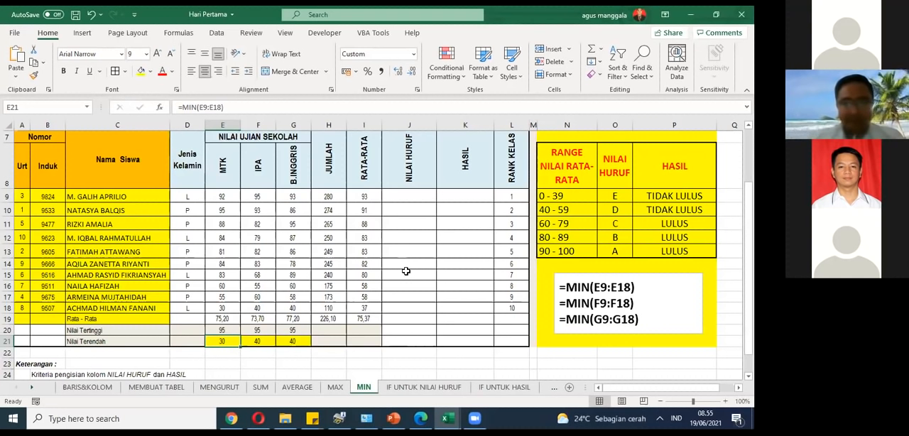
{"action": "left_click", "coordinate": [474, 417]}
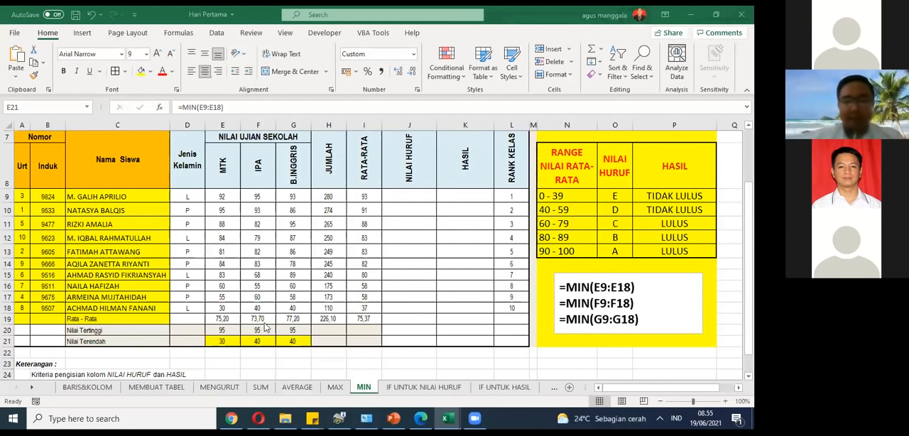
{"action": "left_click", "coordinate": [343, 321]}
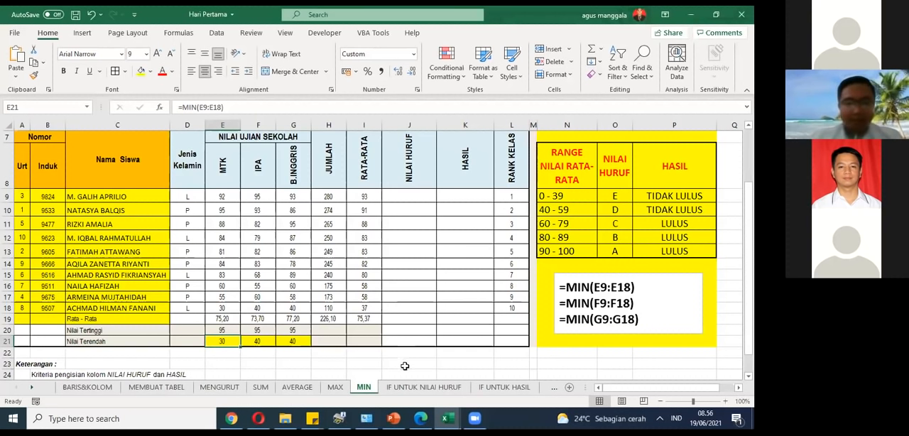
{"action": "left_click", "coordinate": [221, 331]}
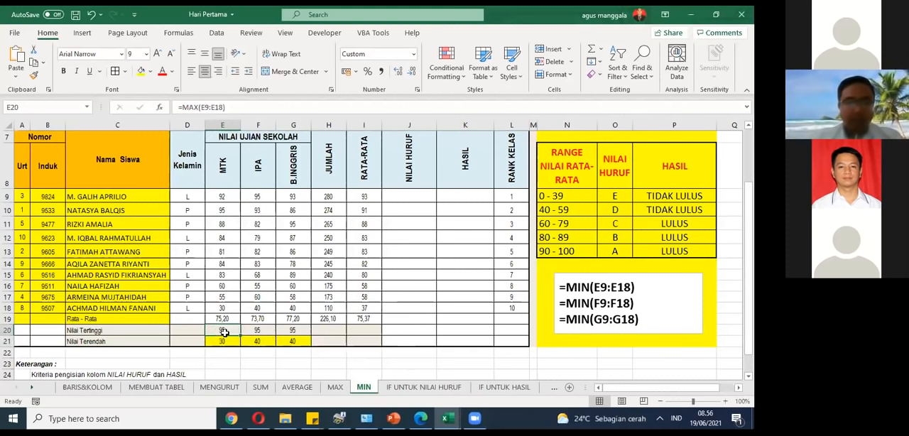
{"action": "left_click", "coordinate": [293, 341]}
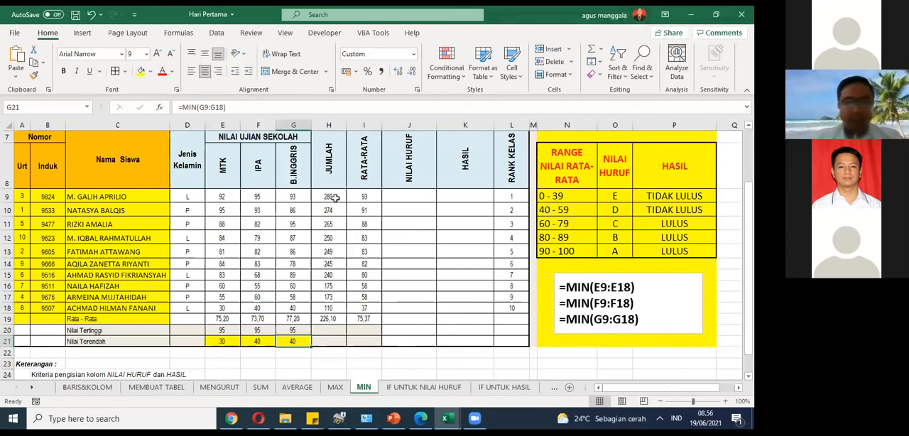
Step: Open the IF UNTUK NILAI HURUF sheet and examine the nested IF letter-grade formulas in J9:J18
{"action": "left_click", "coordinate": [406, 390]}
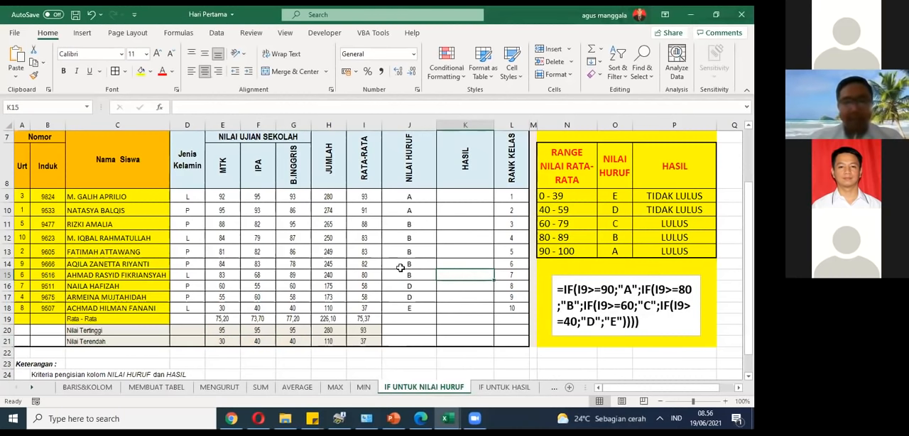
{"action": "left_click", "coordinate": [397, 194]}
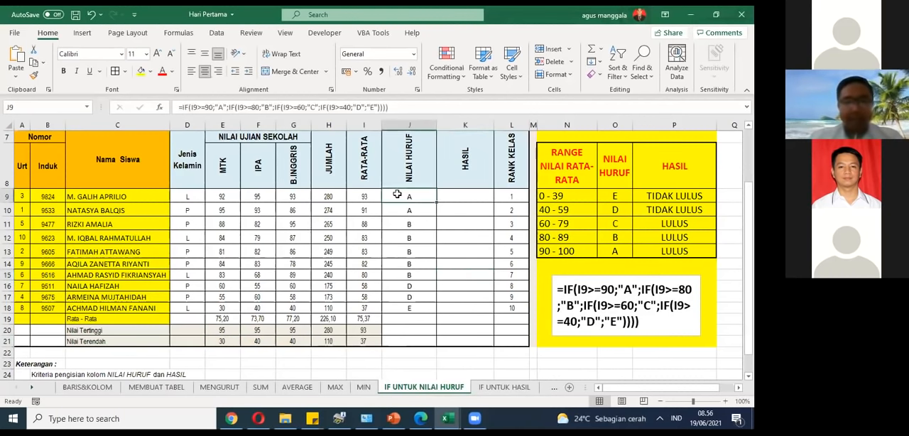
{"action": "left_click", "coordinate": [400, 311], "text": "shift"}
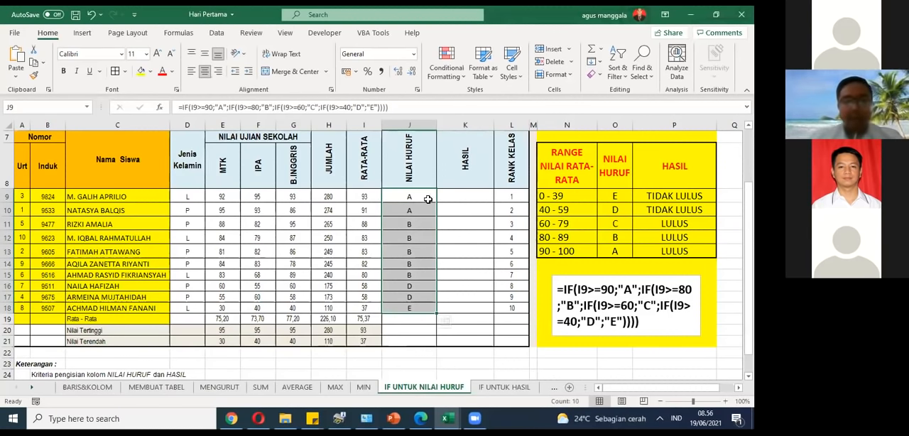
{"action": "left_click", "coordinate": [428, 199]}
{"action": "left_click", "coordinate": [422, 211]}
{"action": "left_click", "coordinate": [424, 252]}
{"action": "left_click", "coordinate": [422, 298]}
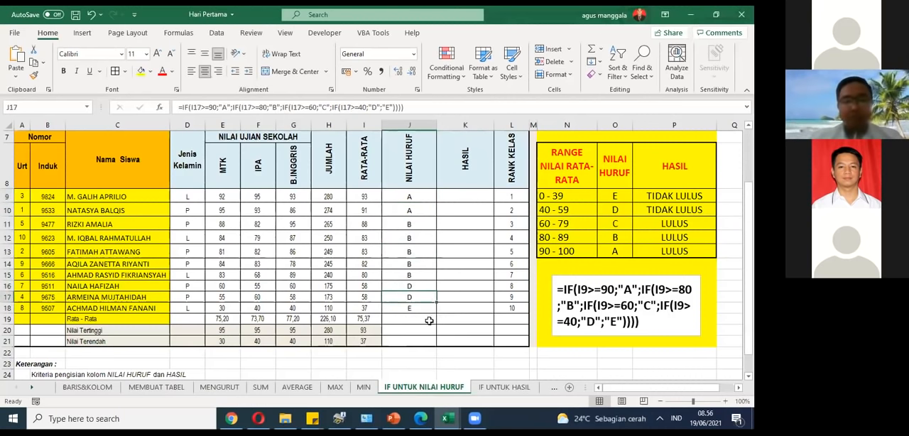
{"action": "left_click", "coordinate": [429, 307]}
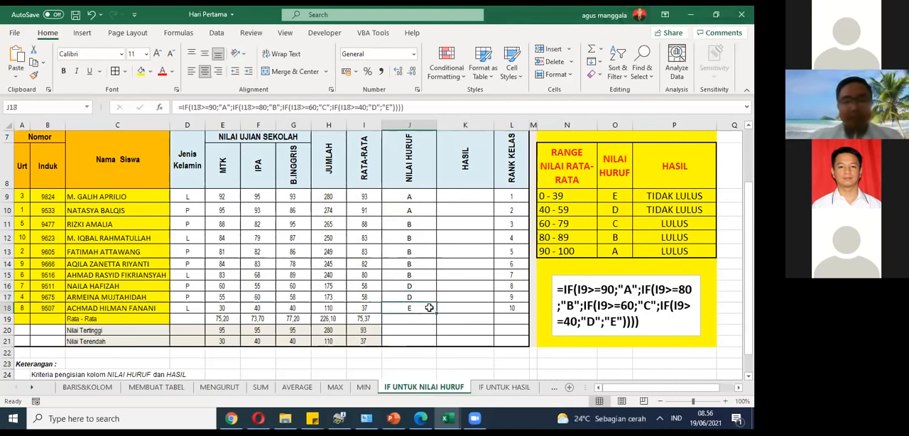
Step: Clear the letter-grade formula from J9, the first cell of the NILAI HURUF column
{"action": "left_click_drag", "start_coordinate": [409, 197], "coordinate": [409, 308]}
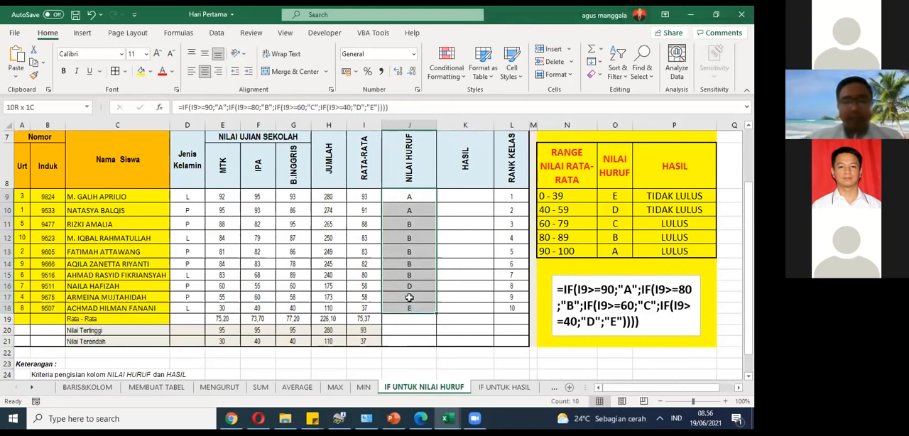
{"action": "left_click", "coordinate": [408, 196]}
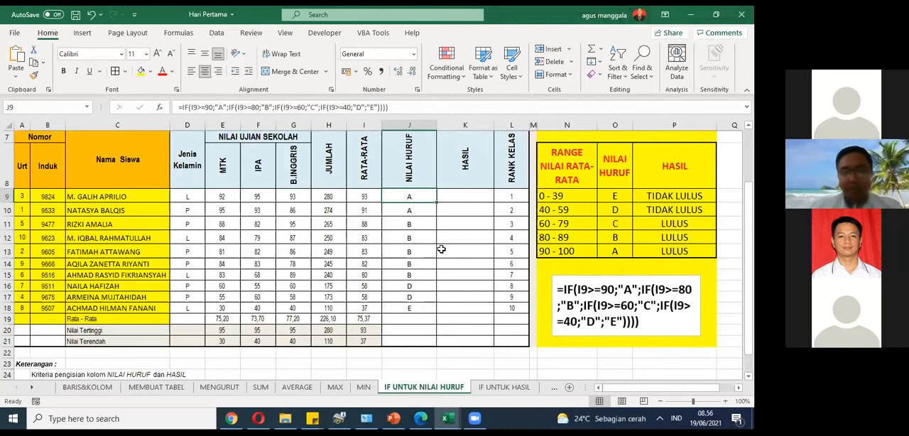
{"action": "key", "text": "Delete"}
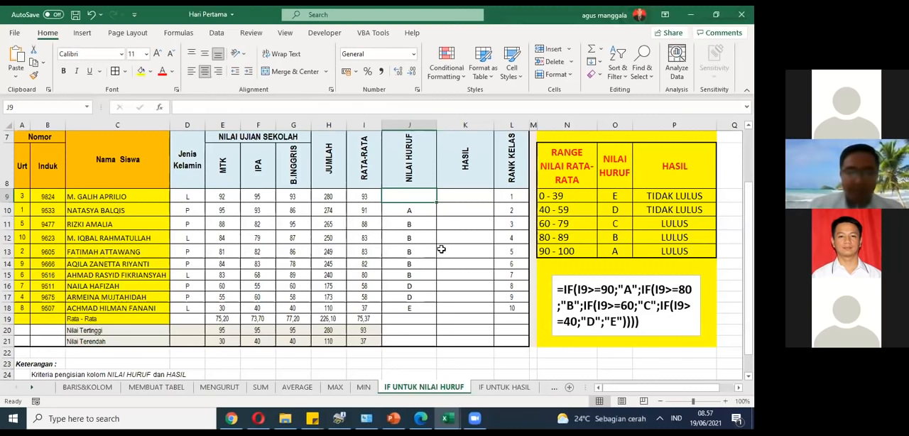
Step: Start a formula in J9 with =if(I9>=90;"A"; so that averages of 90 or more return A
{"action": "type", "text": "="}
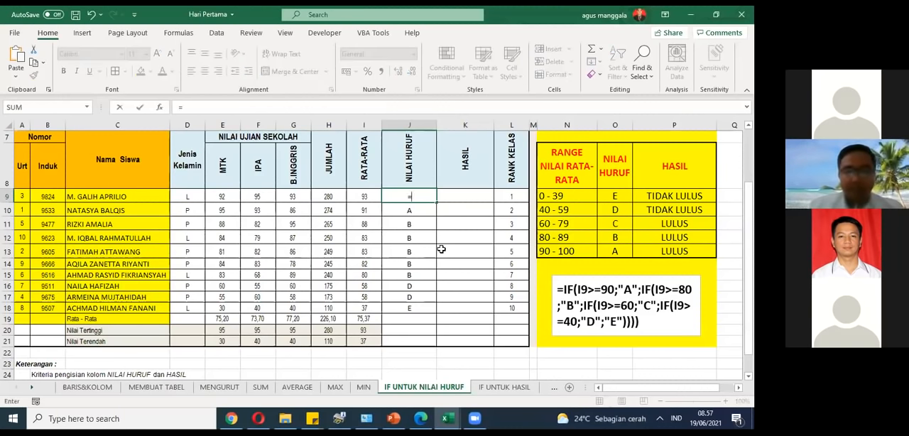
{"action": "type", "text": "if"}
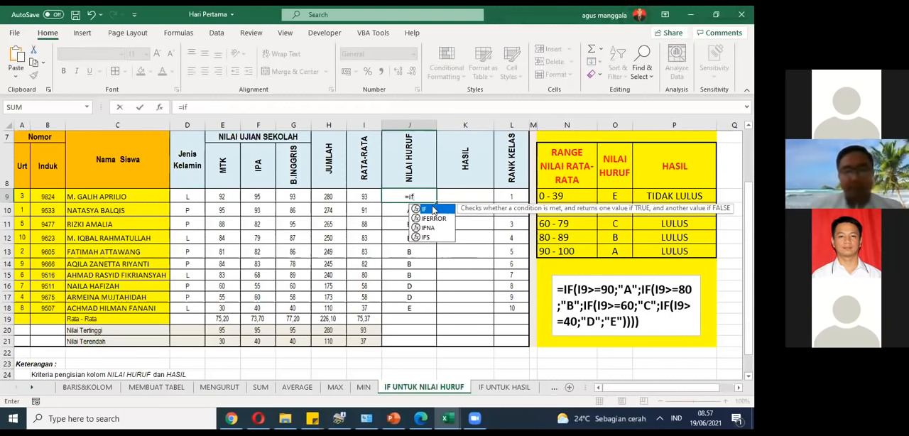
{"action": "type", "text": "("}
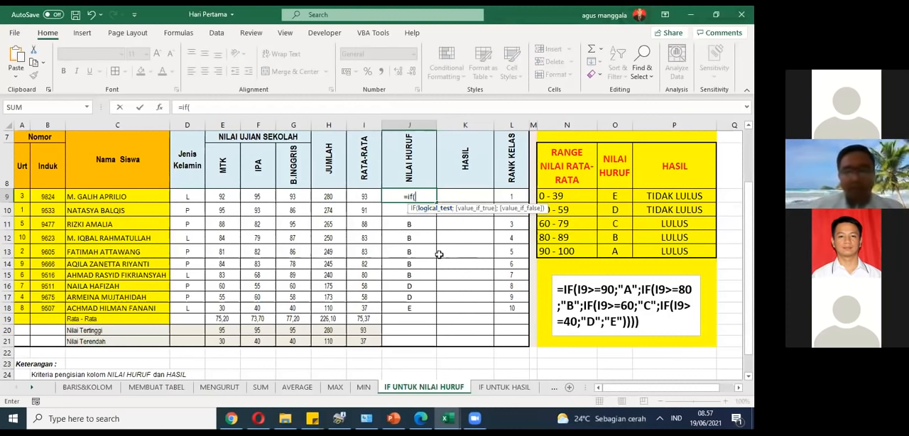
{"action": "left_click", "coordinate": [362, 198]}
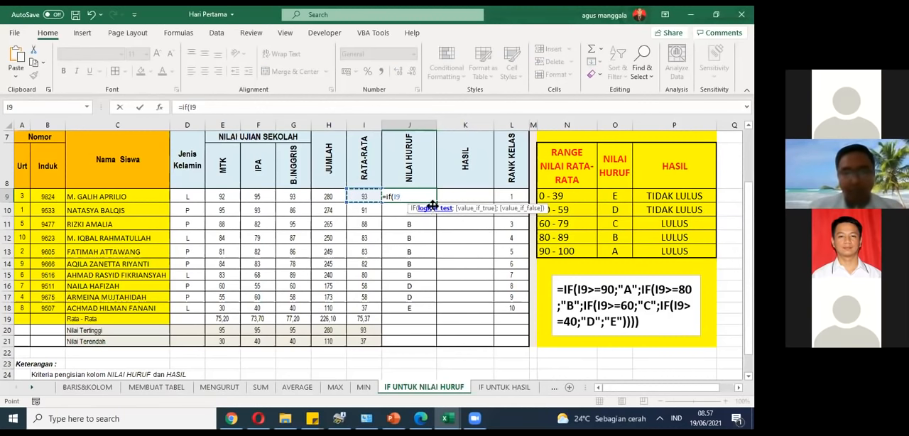
{"action": "type", "text": ">="}
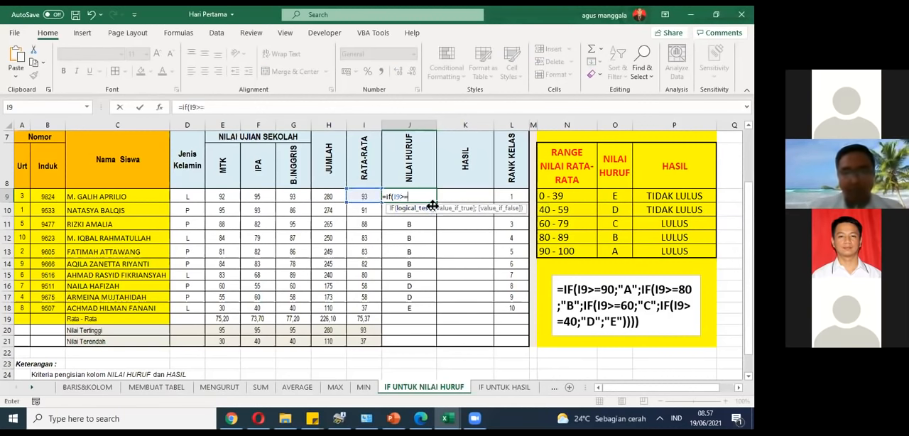
{"action": "type", "text": "90"}
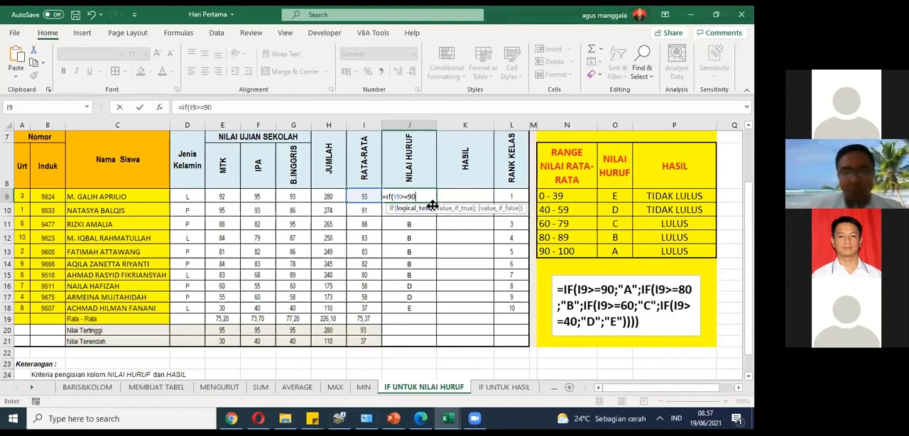
{"action": "type", "text": ";"}
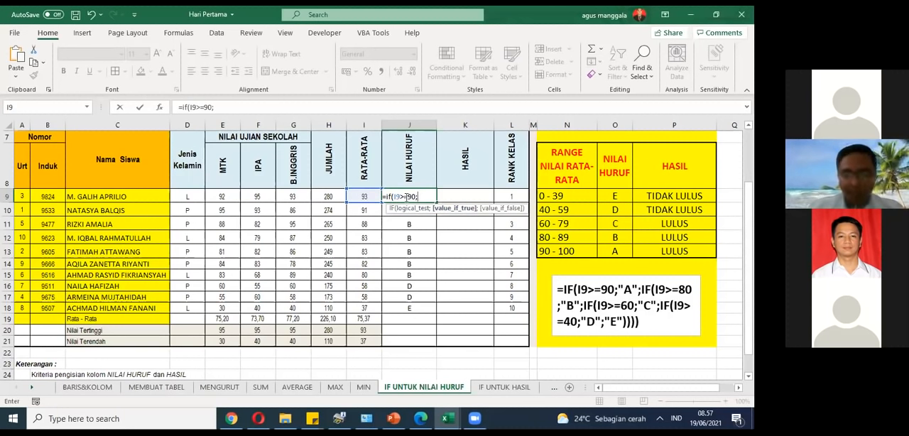
{"action": "type", "text": "\"A"}
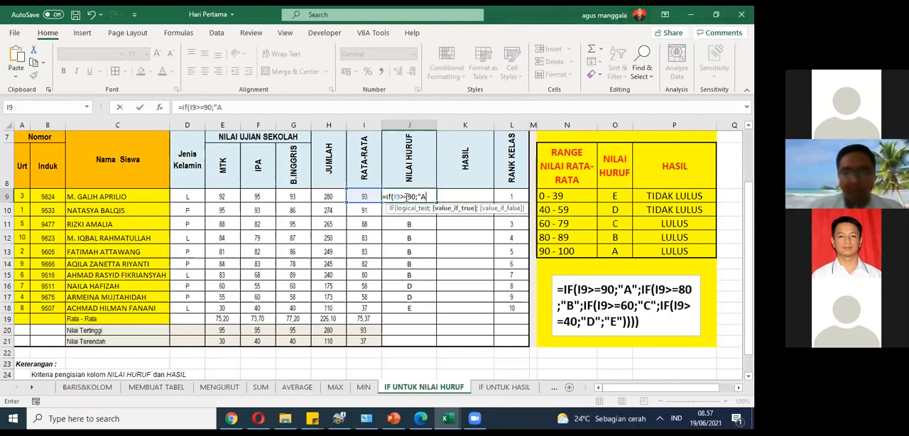
{"action": "type", "text": "\""}
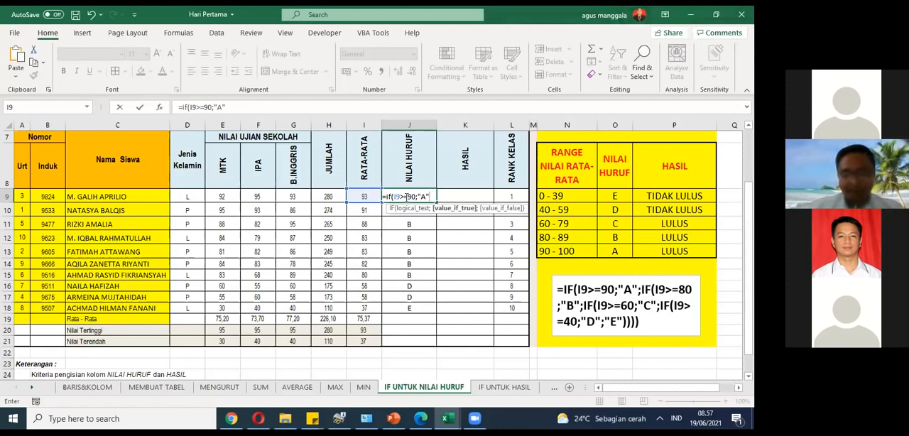
{"action": "type", "text": ";"}
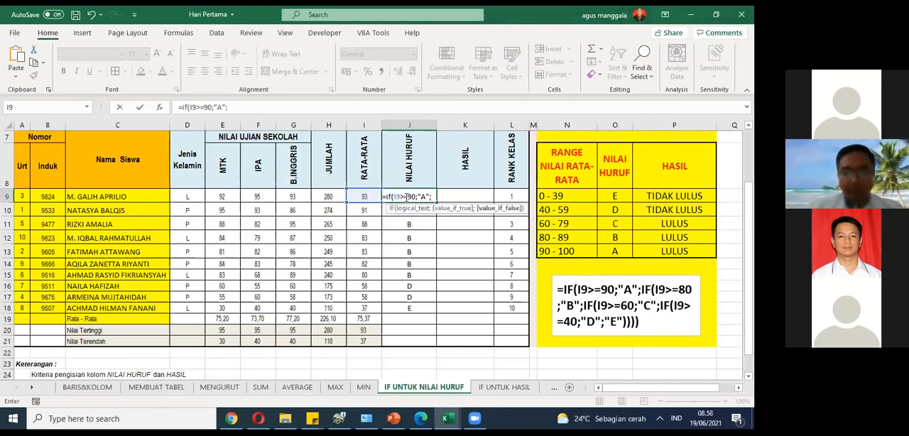
{"action": "type", "text": "i"}
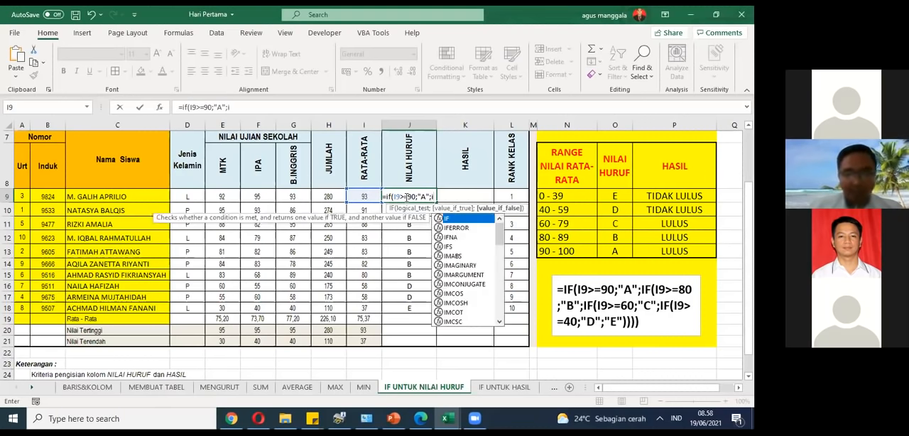
{"action": "type", "text": "f"}
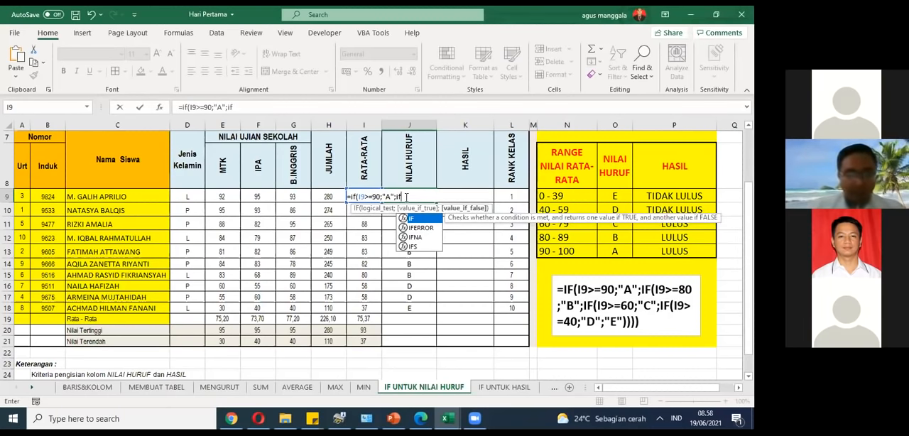
Step: Continue the J9 formula with a nested if(I9>=80;"B"; as the value if false
{"action": "type", "text": "("}
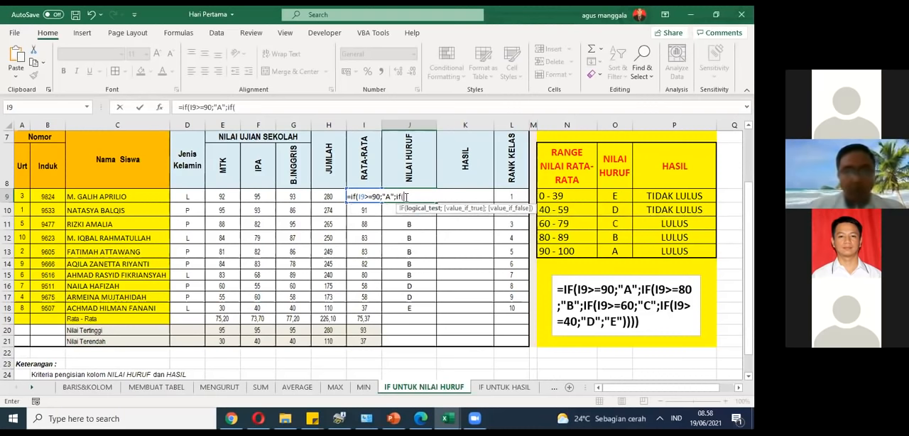
{"action": "type", "text": "I9"}
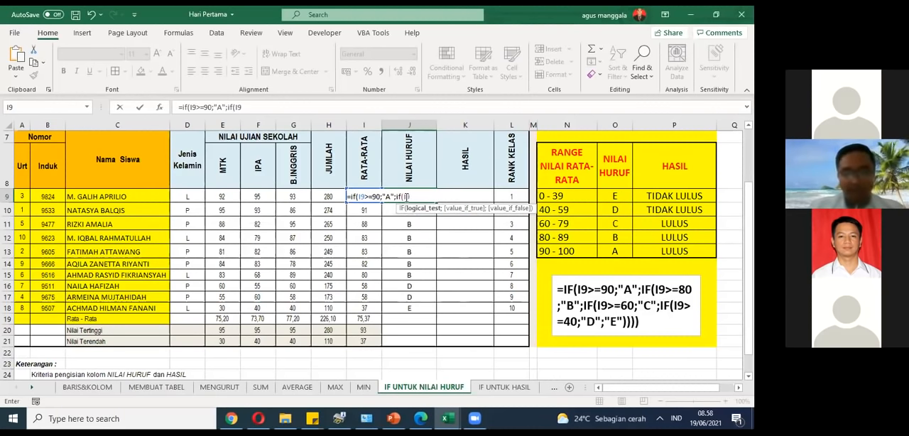
{"action": "type", "text": ">="}
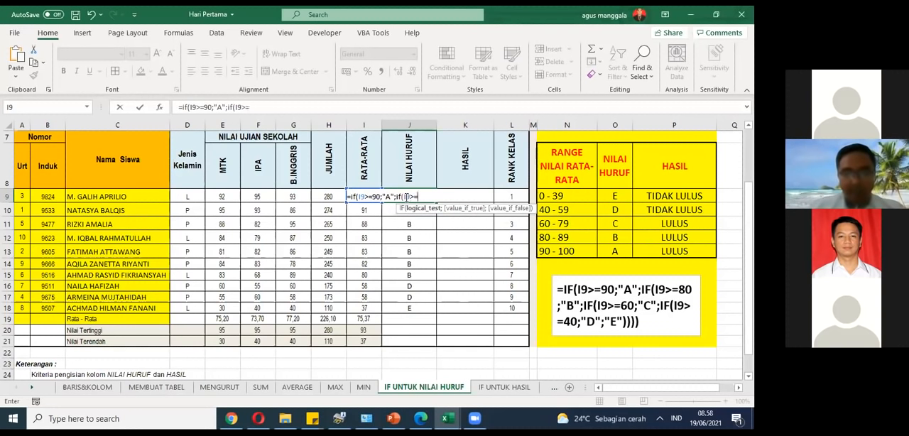
{"action": "type", "text": "80"}
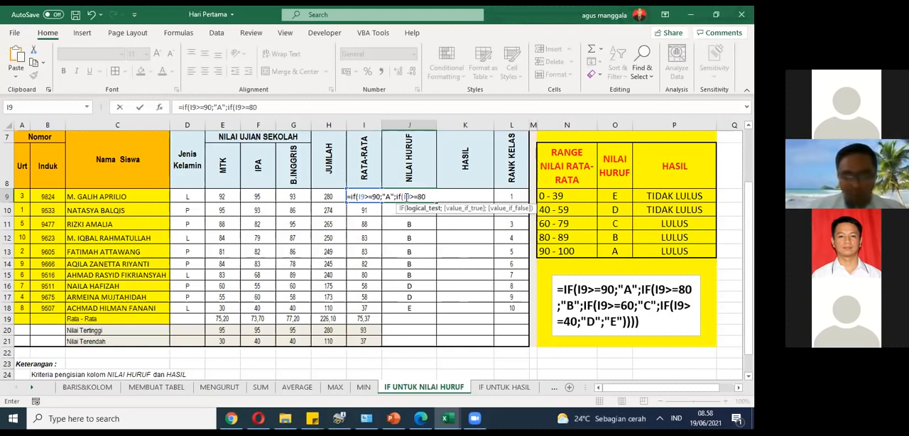
{"action": "type", "text": ";\""}
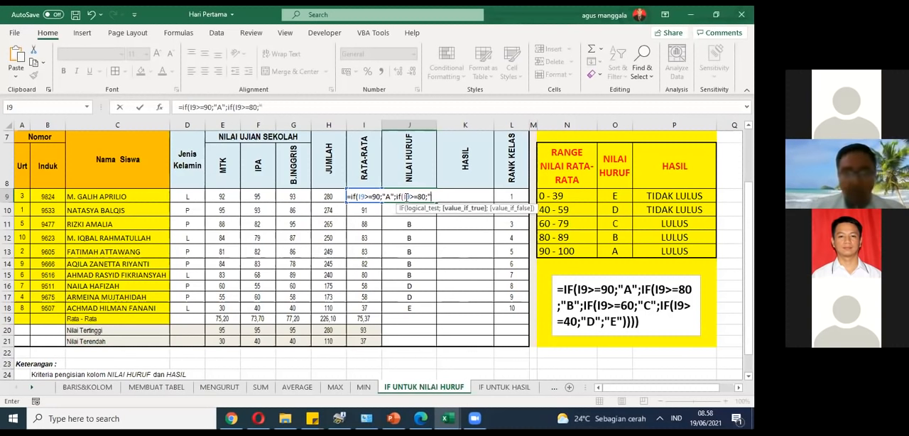
{"action": "type", "text": "B"}
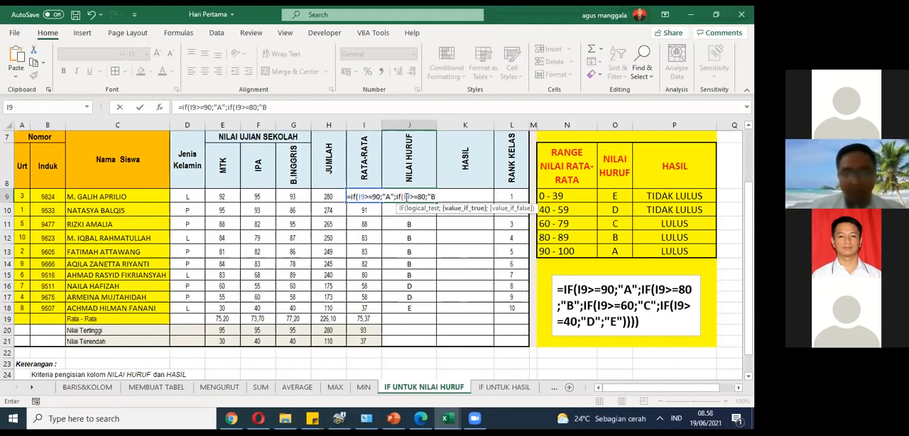
{"action": "type", "text": "\""}
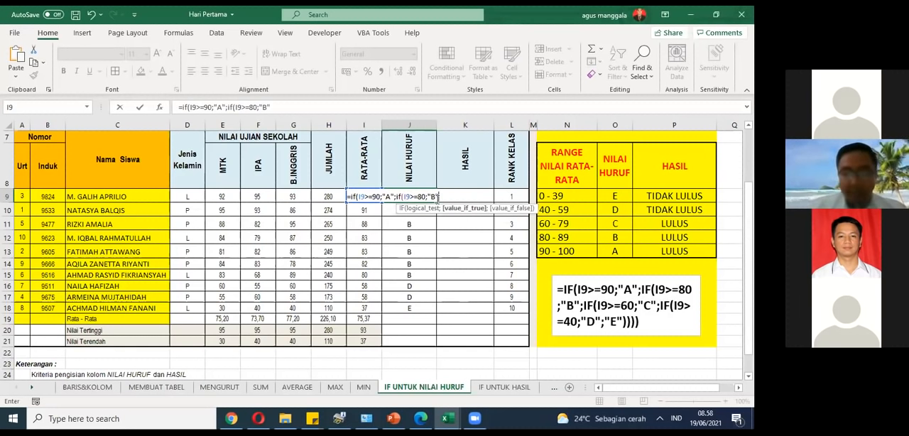
{"action": "type", "text": ";"}
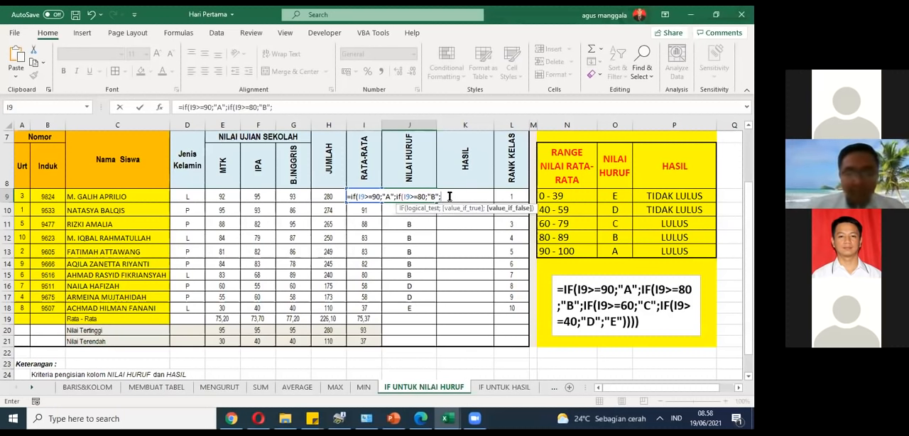
Step: Extend the J9 formula with a third condition, if(I9>=60;"C"; for grade C
{"action": "type", "text": "if("}
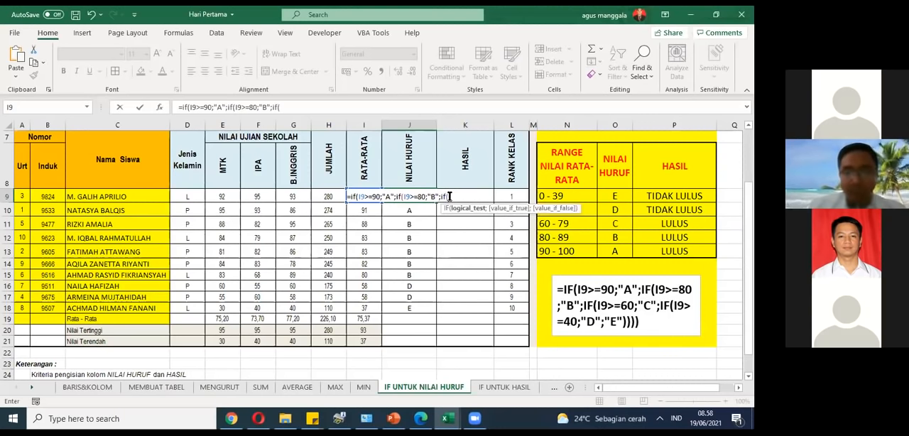
{"action": "type", "text": "I9"}
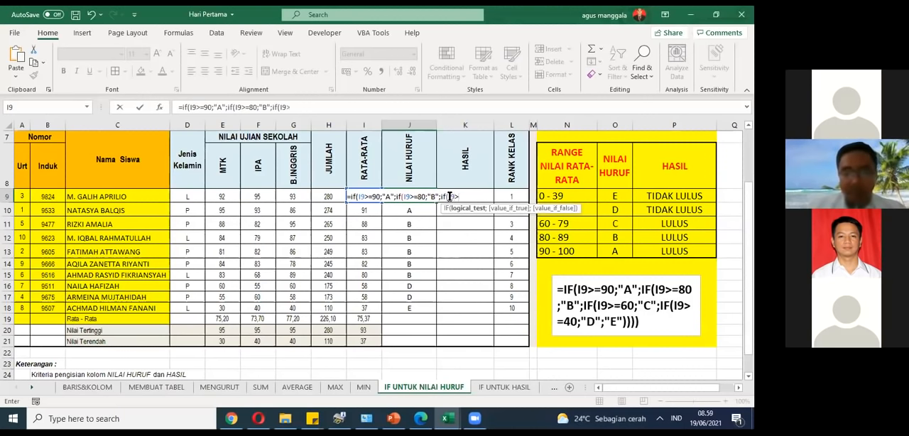
{"action": "type", "text": ">="}
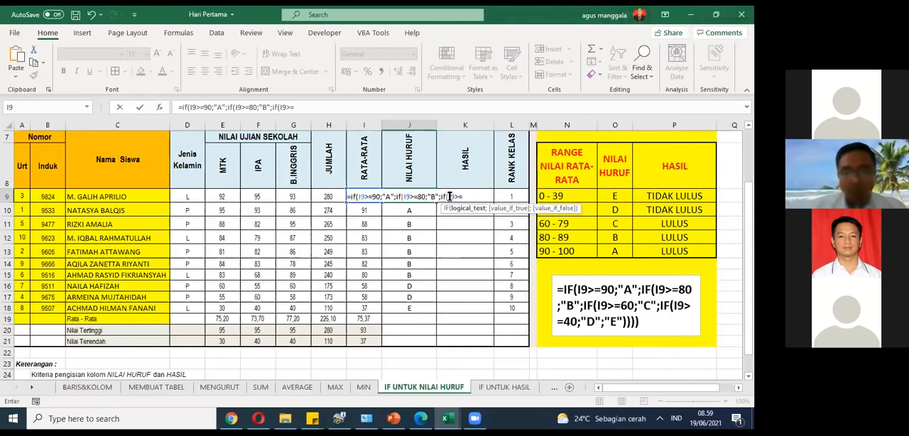
{"action": "type", "text": "60"}
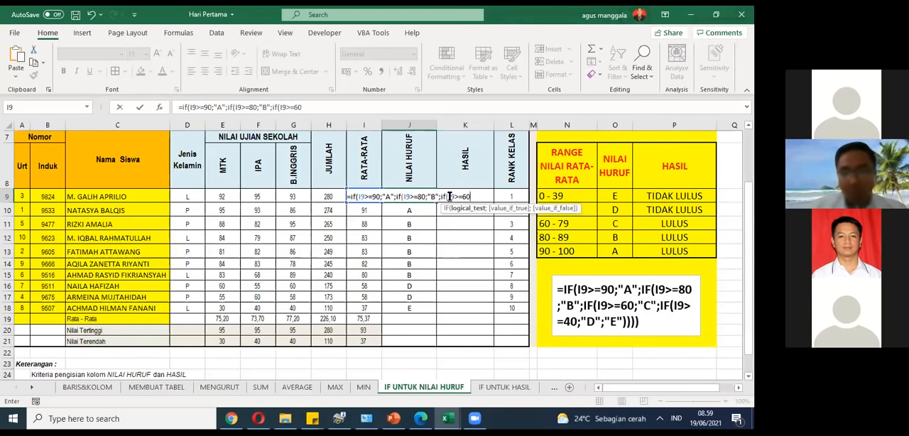
{"action": "type", "text": ";\"C"}
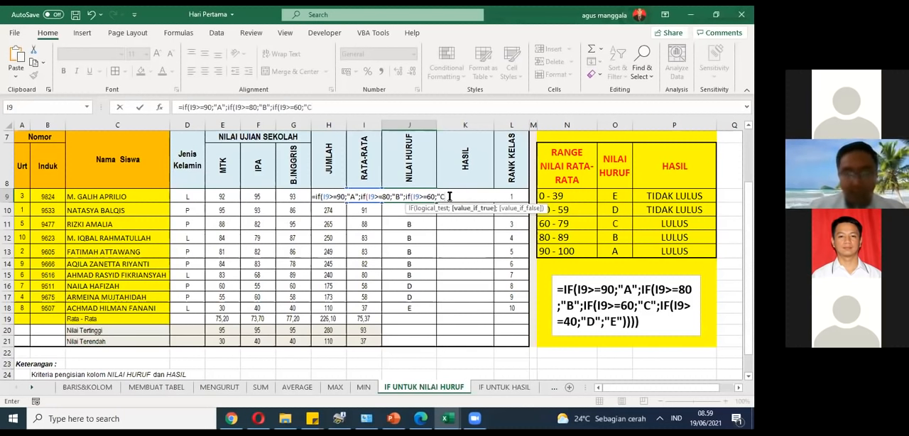
{"action": "type", "text": "\";if"}
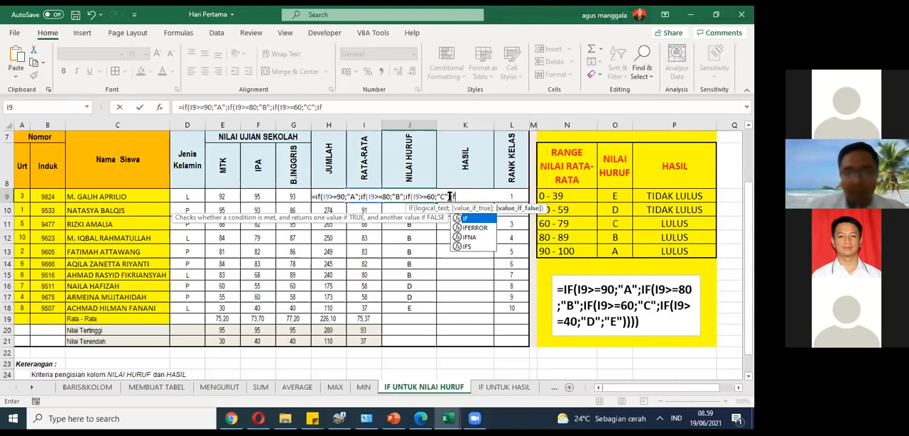
{"action": "type", "text": "("}
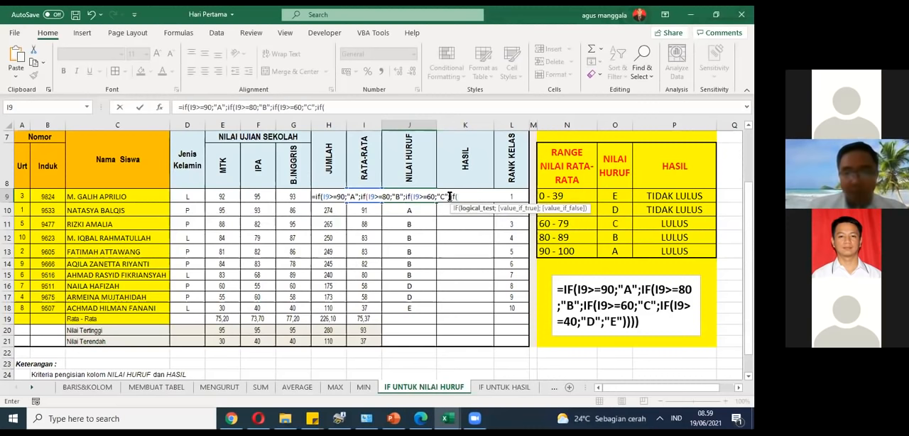
{"action": "type", "text": "I9"}
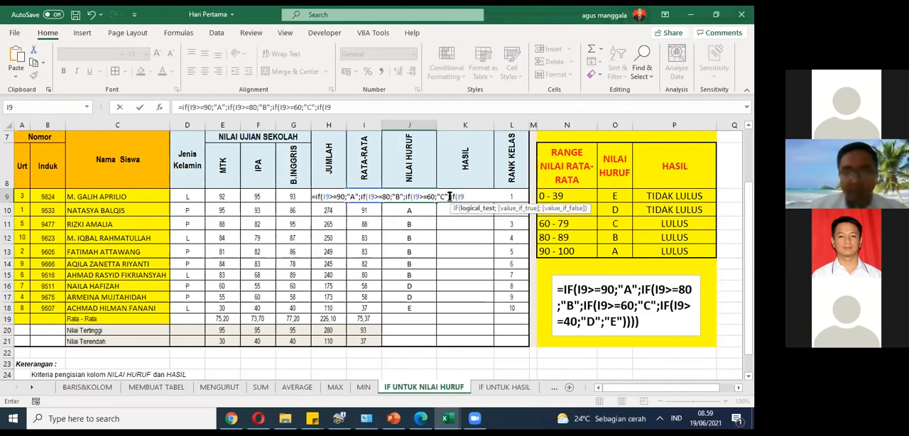
{"action": "type", "text": ">=4"}
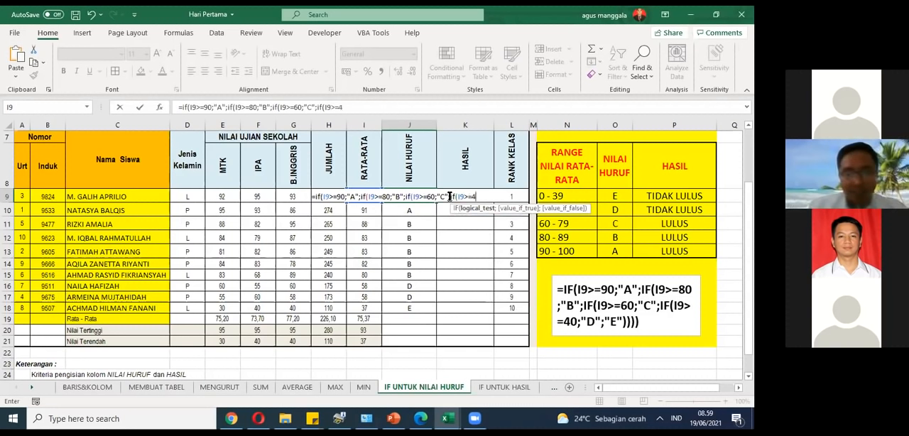
{"action": "type", "text": "0;"}
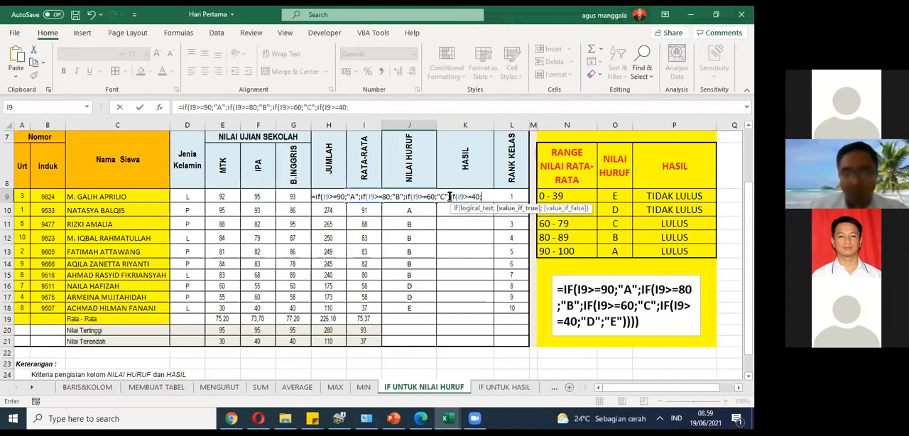
{"action": "type", "text": "\"D"}
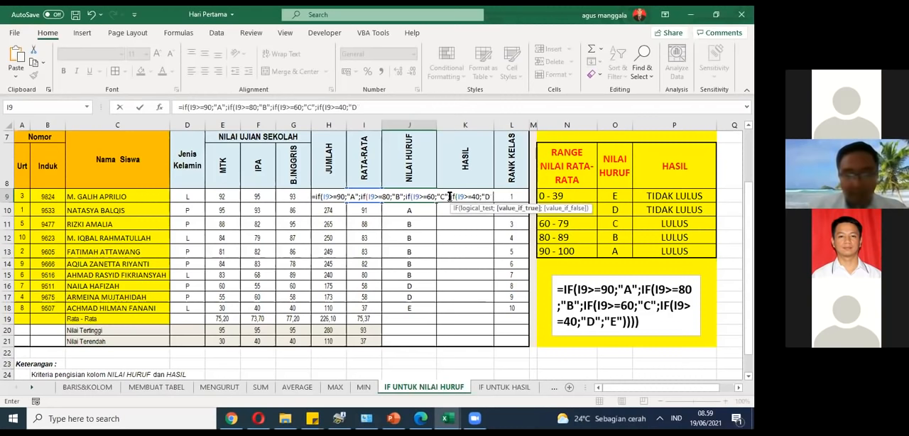
{"action": "type", "text": "\";"}
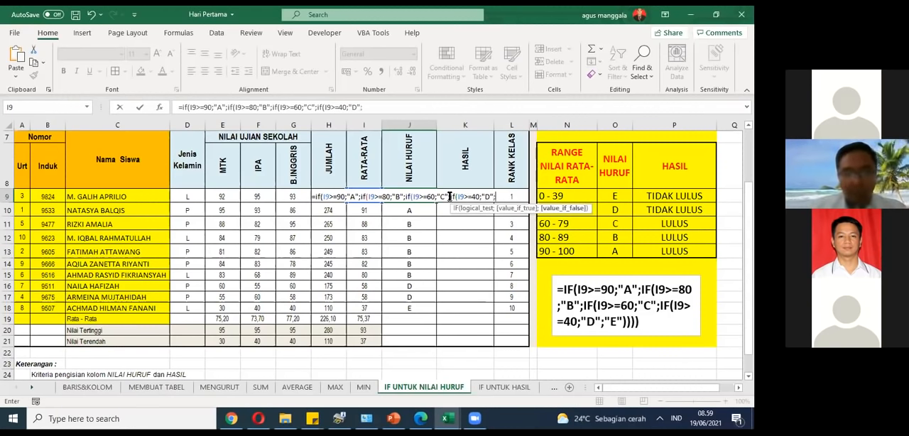
{"action": "type", "text": "E"}
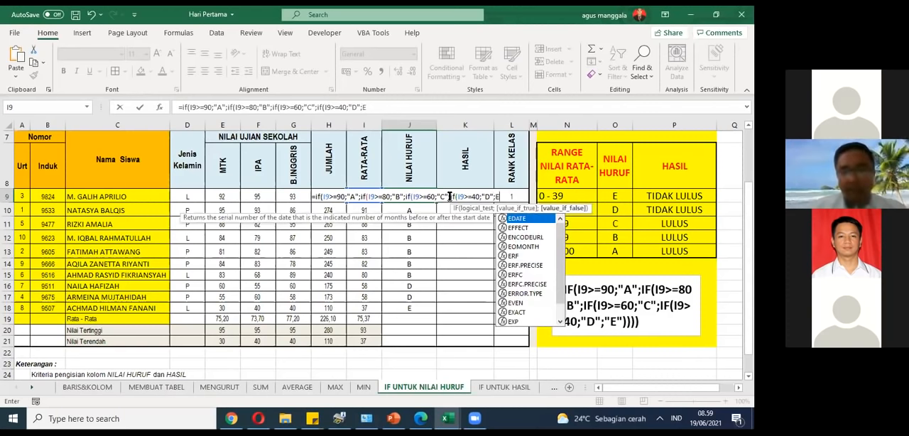
Step: Complete the J9 formula with "E" as the final value if false, close all four IF functions and enter it
{"action": "key", "text": "BackSpace"}
{"action": "type", "text": "\"E"}
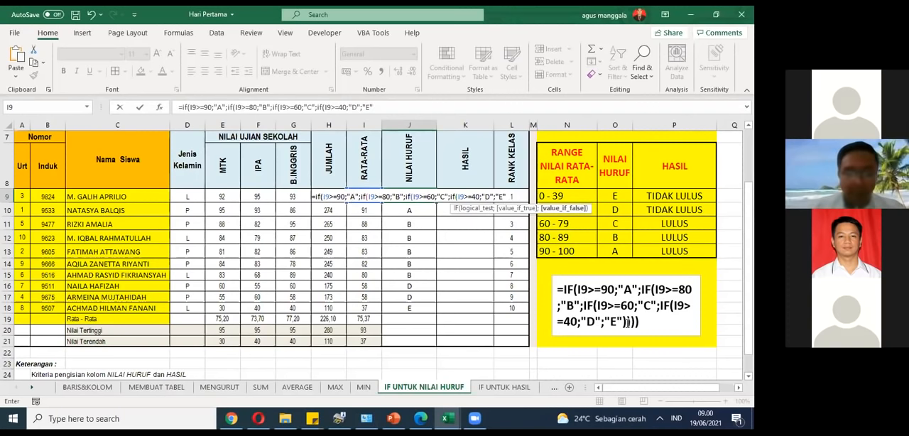
{"action": "type", "text": ")"}
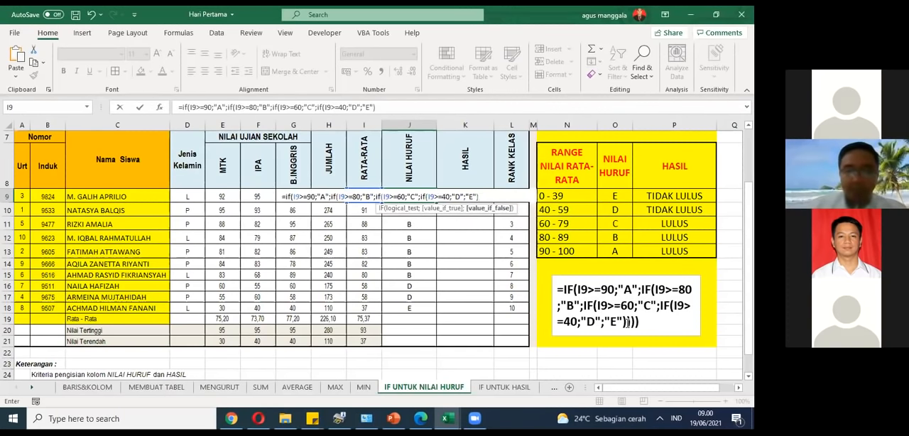
{"action": "type", "text": "))"}
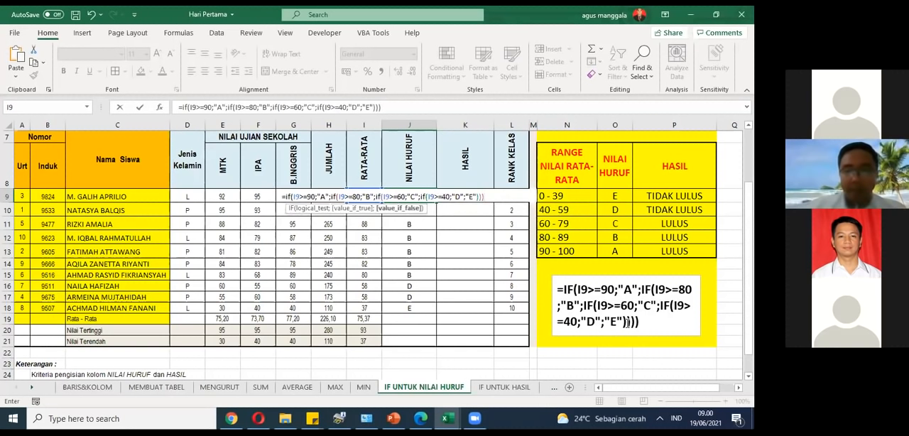
{"action": "type", "text": ")"}
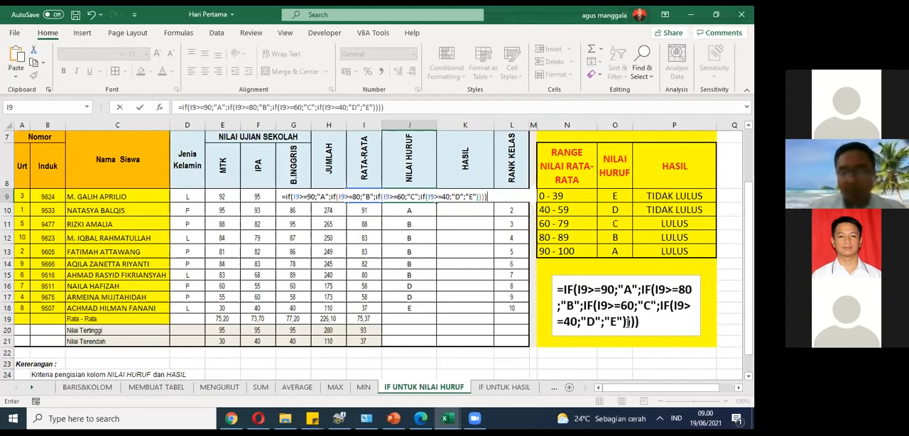
{"action": "key", "text": "Return"}
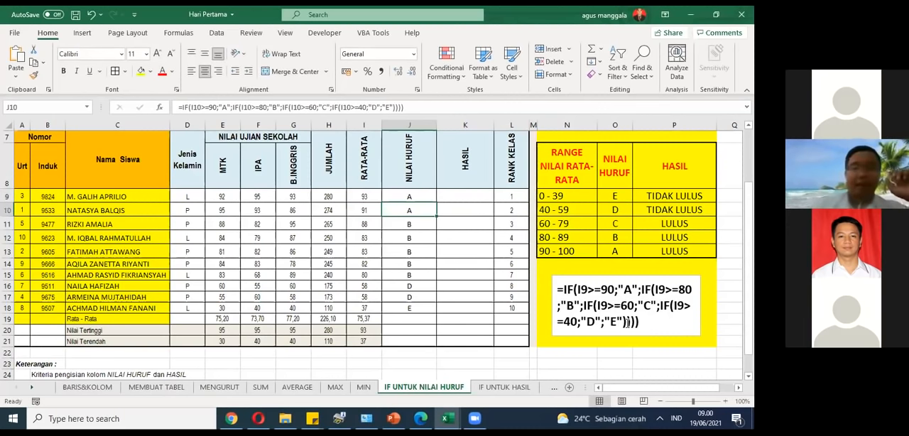
{"action": "left_click", "coordinate": [414, 196]}
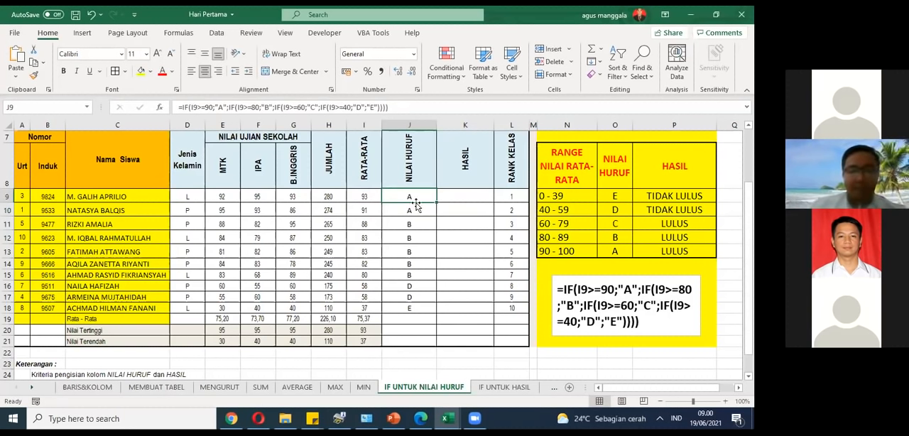
Step: Test the J9 grade formula by setting the IPA score in F9 to 54, and undo that change
{"action": "left_click", "coordinate": [267, 197]}
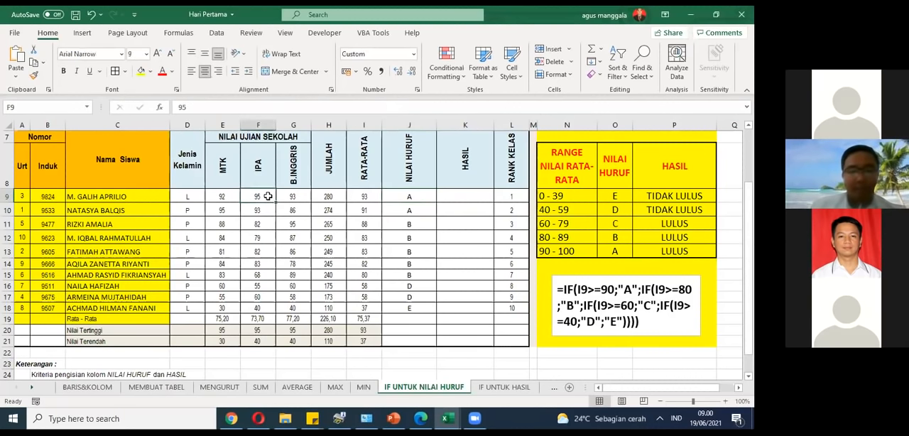
{"action": "type", "text": "54"}
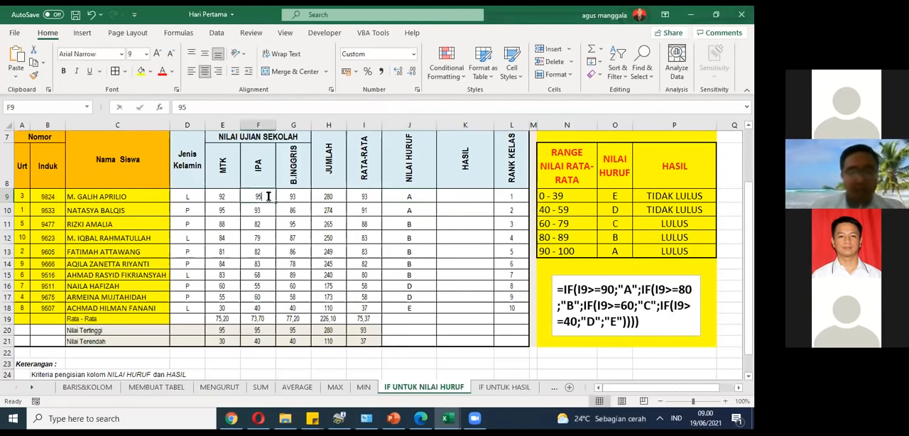
{"action": "key", "text": "Return"}
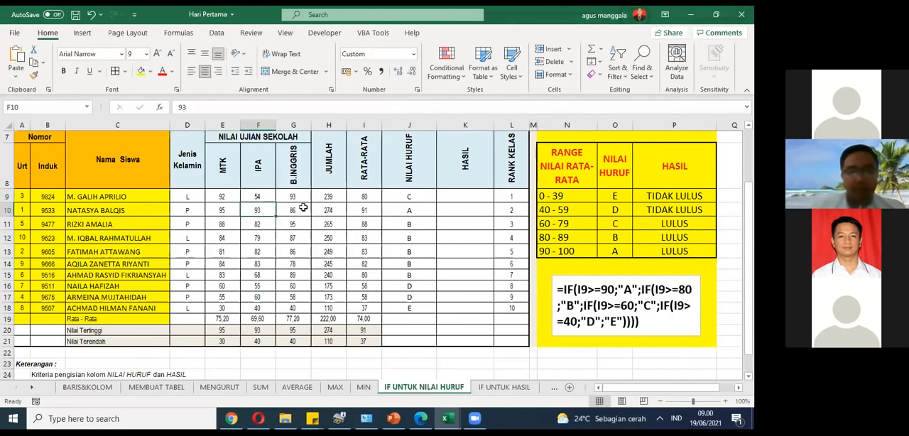
{"action": "left_click", "coordinate": [406, 196]}
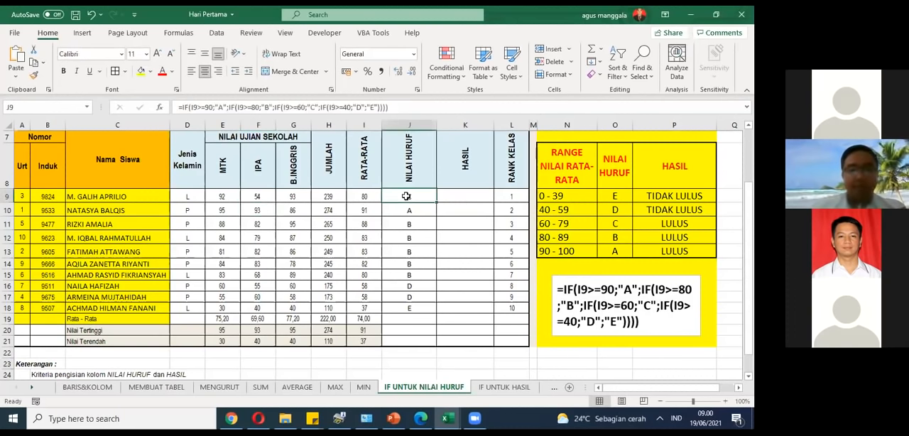
{"action": "left_click", "coordinate": [90, 16]}
Step: Clear the existing letter grades from J10:J18 in the NILAI HURUF column
{"action": "left_click_drag", "start_coordinate": [416, 211], "coordinate": [411, 308]}
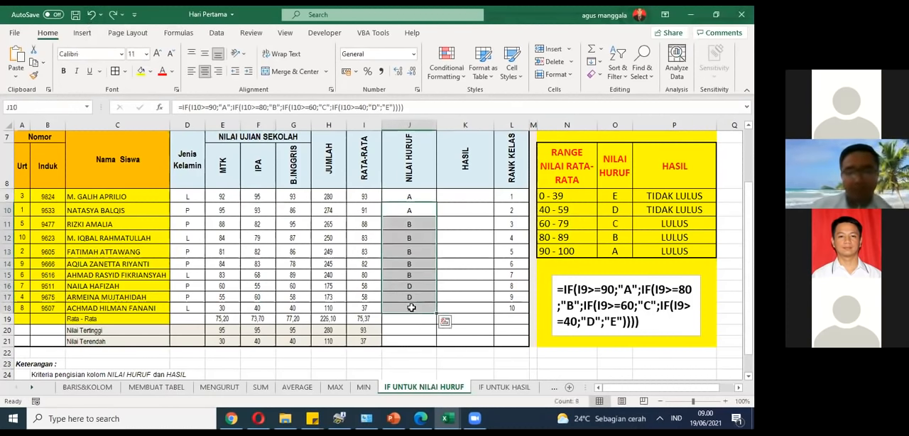
{"action": "key", "text": "Delete"}
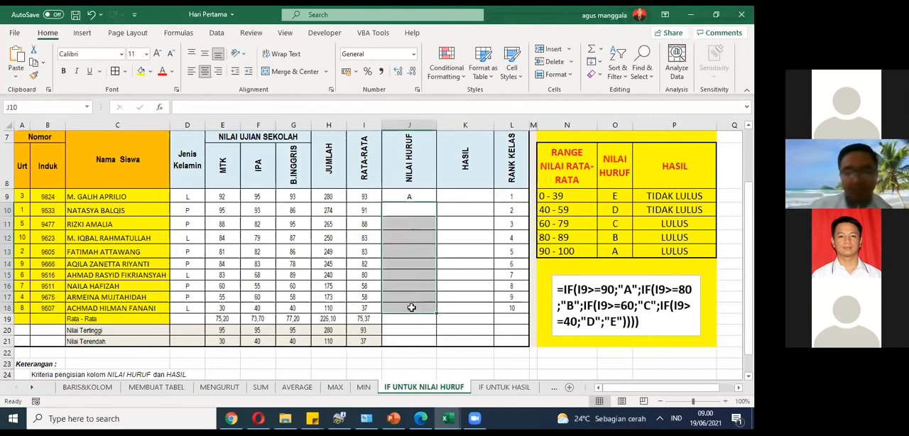
Step: Review the sample nested IF formula in the text box, highlighting the semicolon separator after 90
{"action": "left_click", "coordinate": [619, 302]}
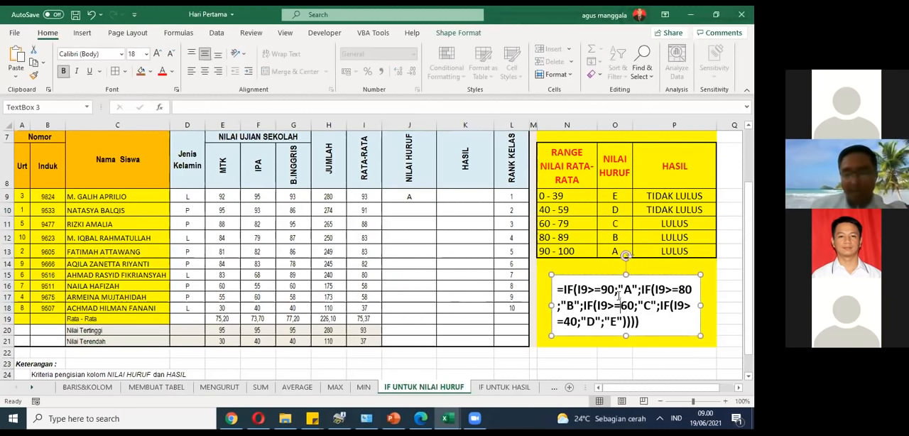
{"action": "left_click_drag", "start_coordinate": [556, 289], "coordinate": [644, 321]}
{"action": "left_click", "coordinate": [594, 313]}
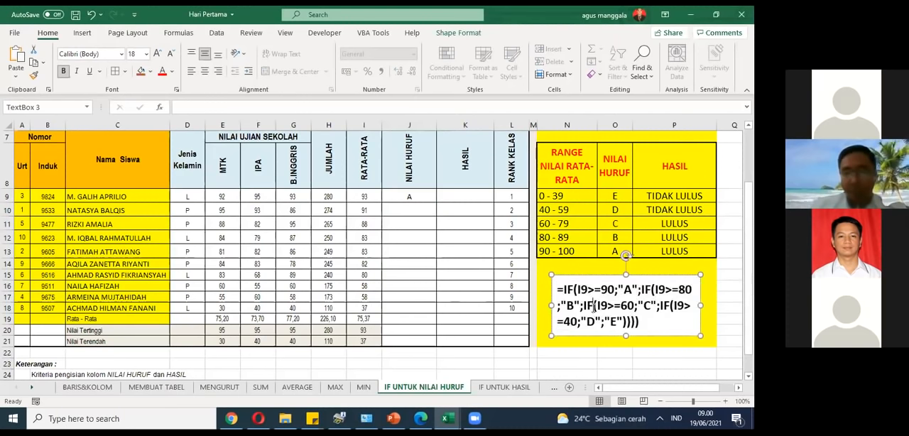
{"action": "left_click", "coordinate": [614, 290]}
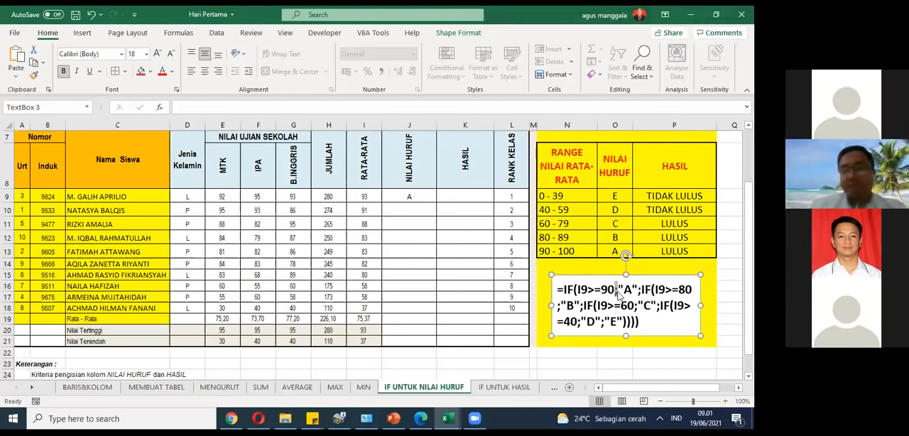
{"action": "left_click", "coordinate": [432, 211]}
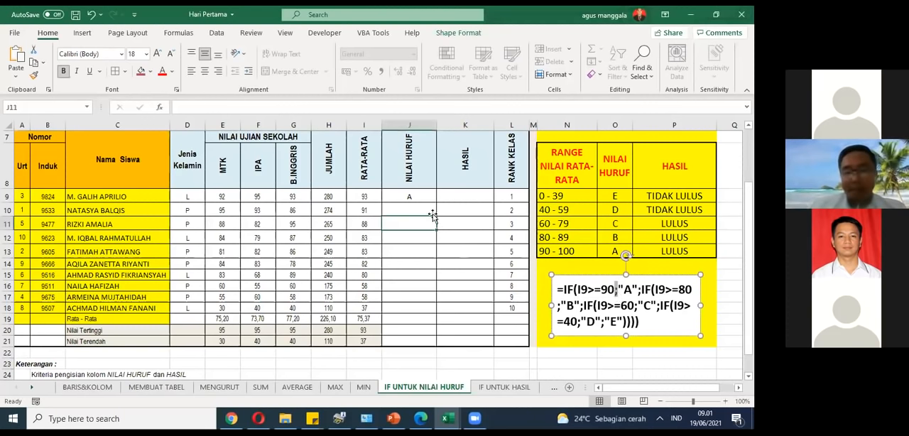
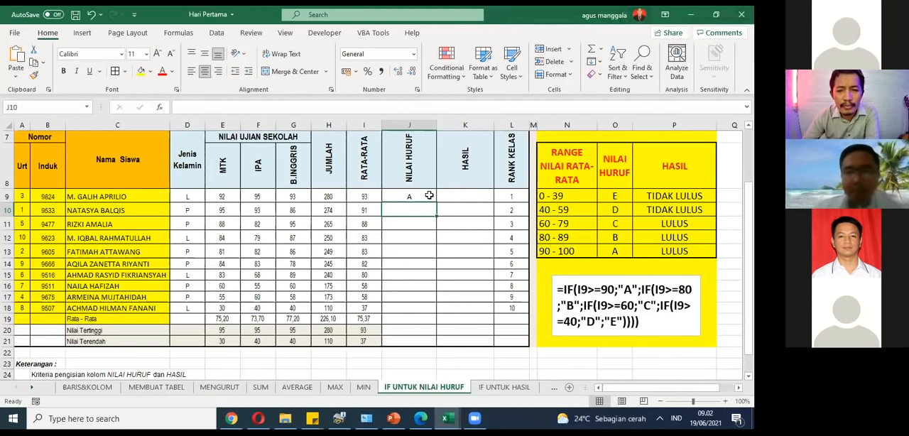
{"action": "left_click", "coordinate": [429, 196]}
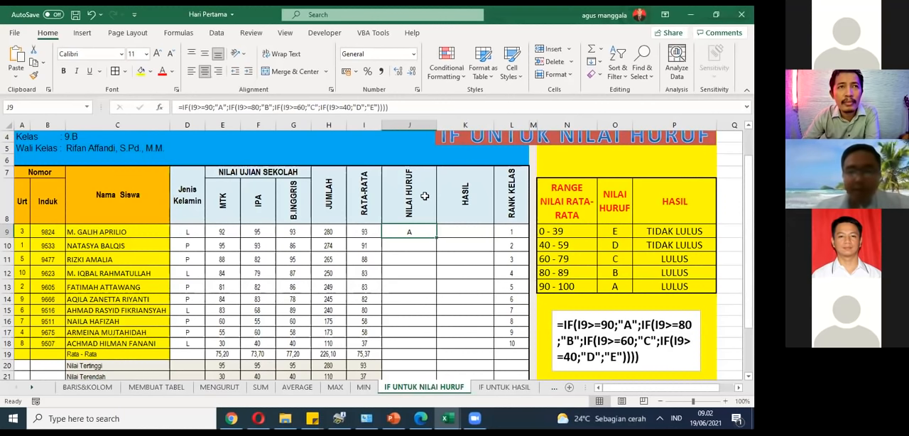
{"action": "scroll", "coordinate": [421, 197], "scroll_direction": "down", "scroll_amount": 2}
{"action": "scroll", "coordinate": [421, 196], "scroll_direction": "up", "scroll_amount": 1}
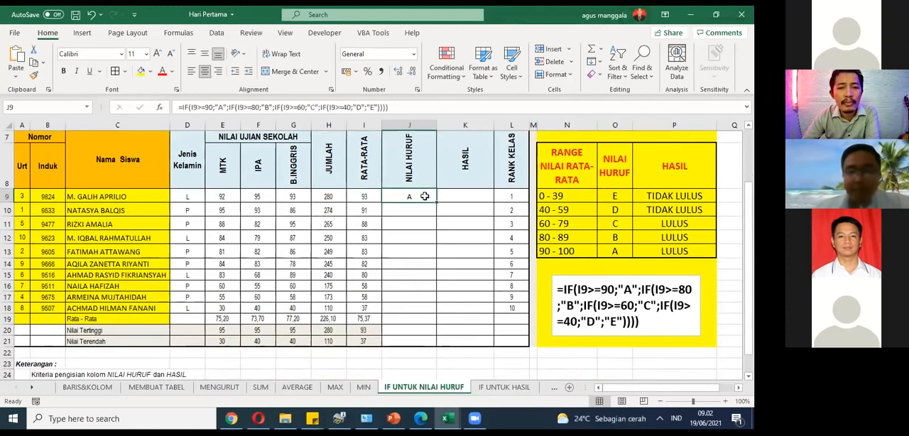
Step: Append an extra name to the student's name in C15 so that the text exceeds the column width
{"action": "left_click", "coordinate": [112, 276]}
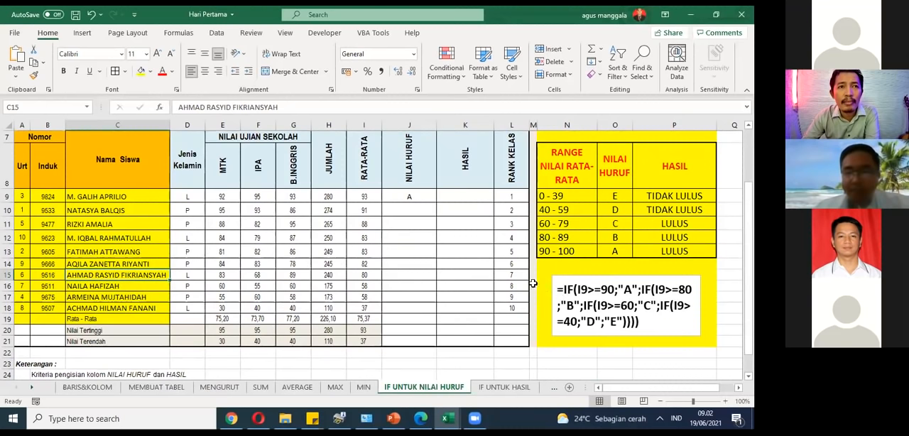
{"action": "double_click", "coordinate": [164, 273]}
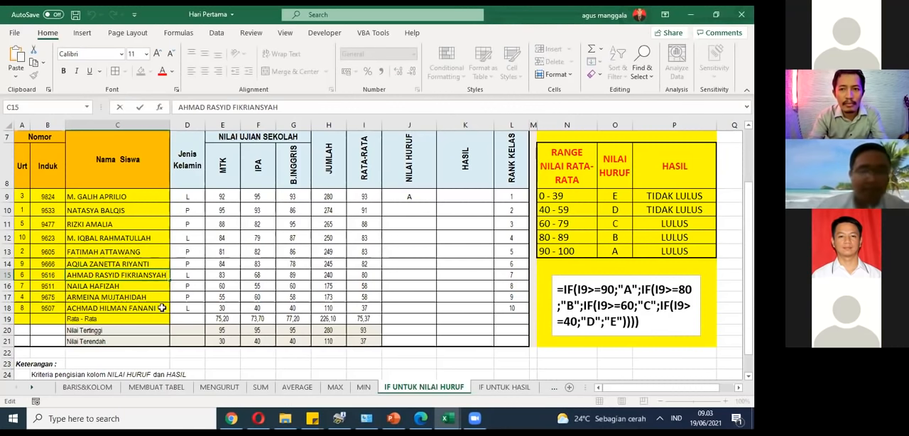
{"action": "left_click_drag", "start_coordinate": [178, 107], "coordinate": [298, 110]}
{"action": "left_click", "coordinate": [294, 111]}
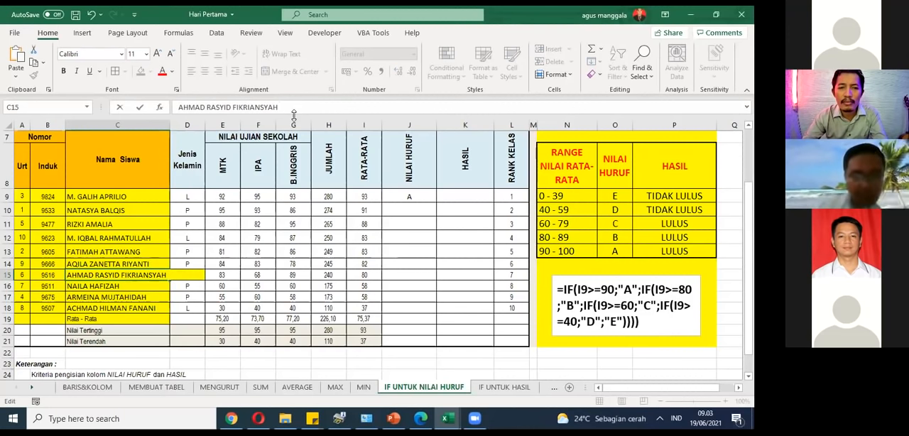
{"action": "type", "text": "Nov"}
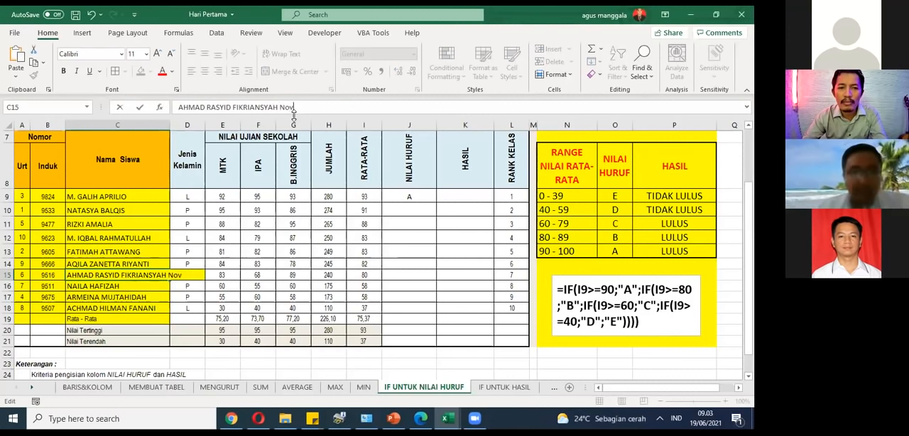
{"action": "type", "text": "ember"}
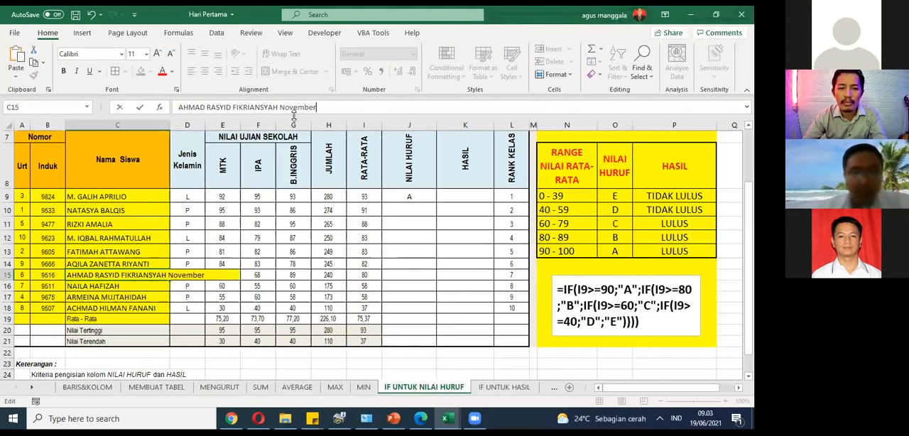
{"action": "type", "text": "berwati"}
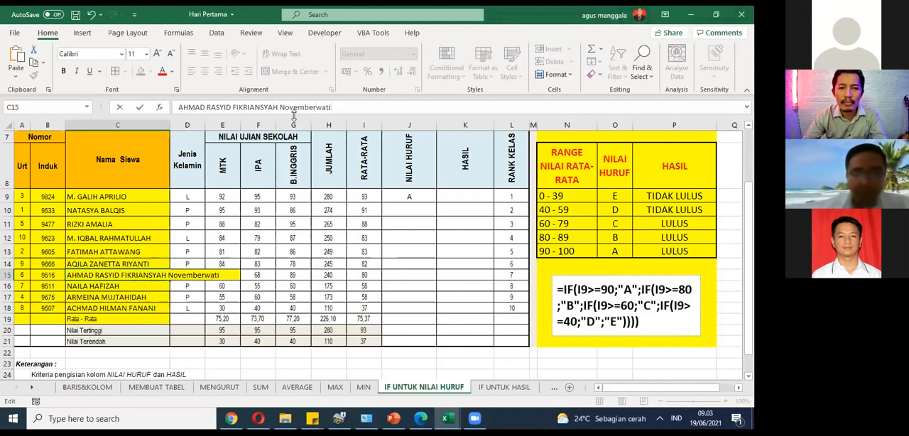
{"action": "key", "text": "ctrl+Return"}
{"action": "key", "text": "Return"}
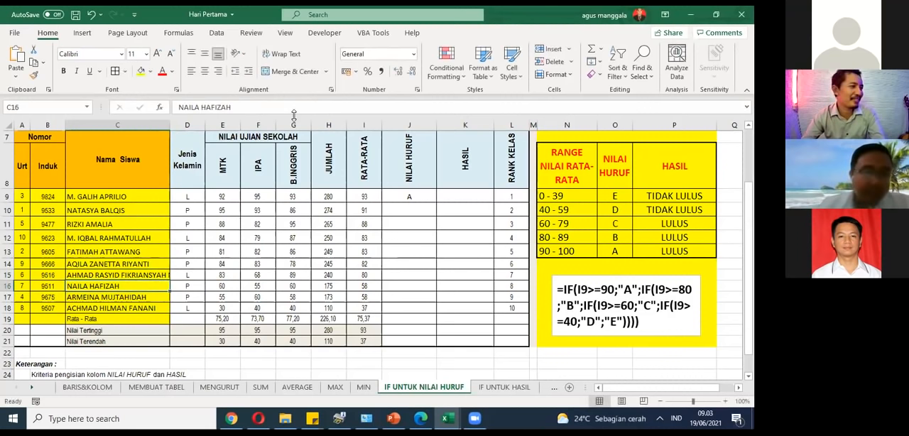
Step: Turn on text wrapping for C15 and append two more words to the student's name
{"action": "left_click", "coordinate": [155, 276]}
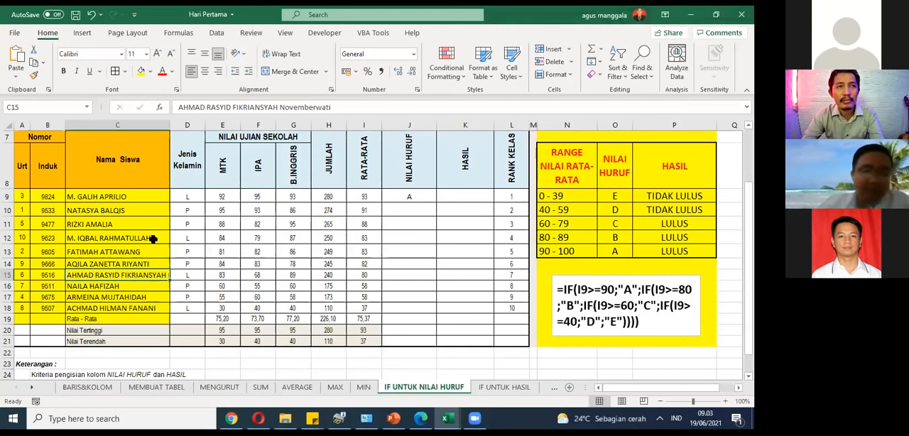
{"action": "left_click", "coordinate": [275, 61]}
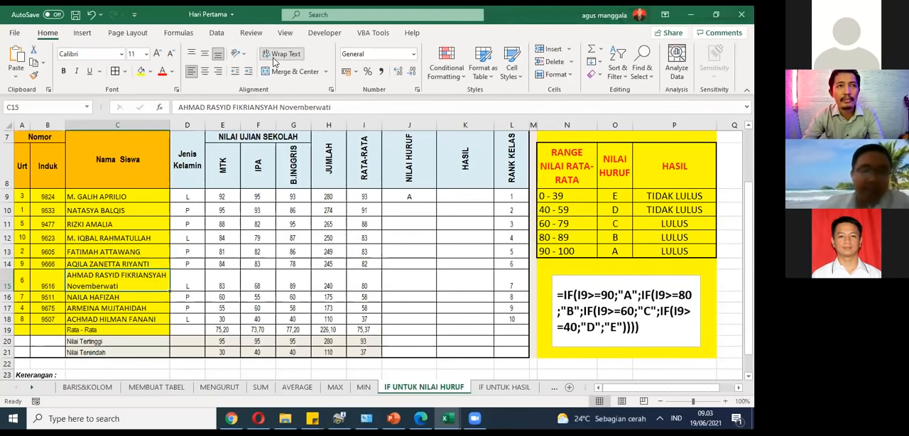
{"action": "left_click", "coordinate": [343, 107]}
{"action": "type", "text": "Januari "}
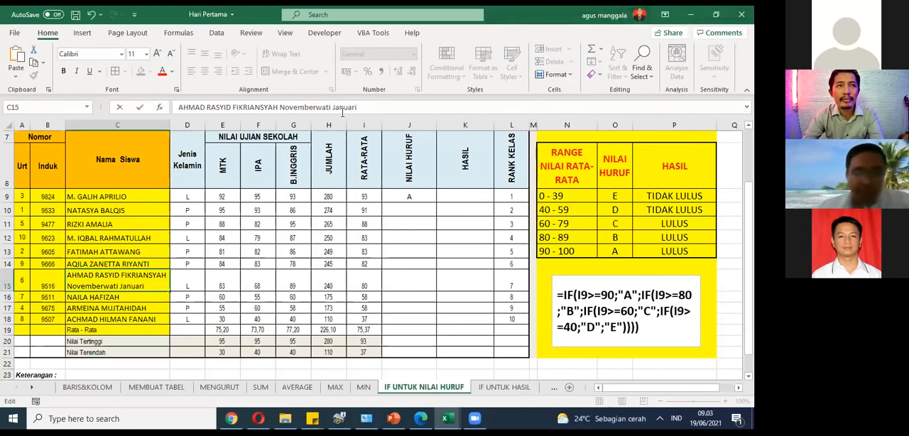
{"action": "type", "text": "S"}
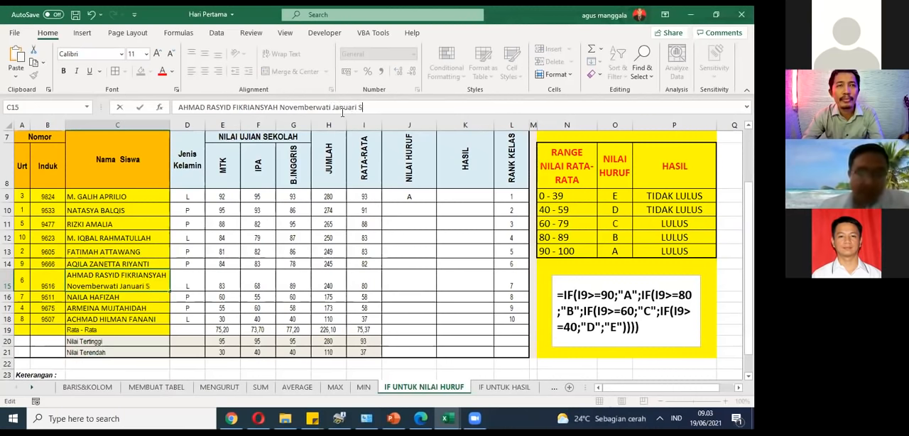
{"action": "type", "text": "imalungun"}
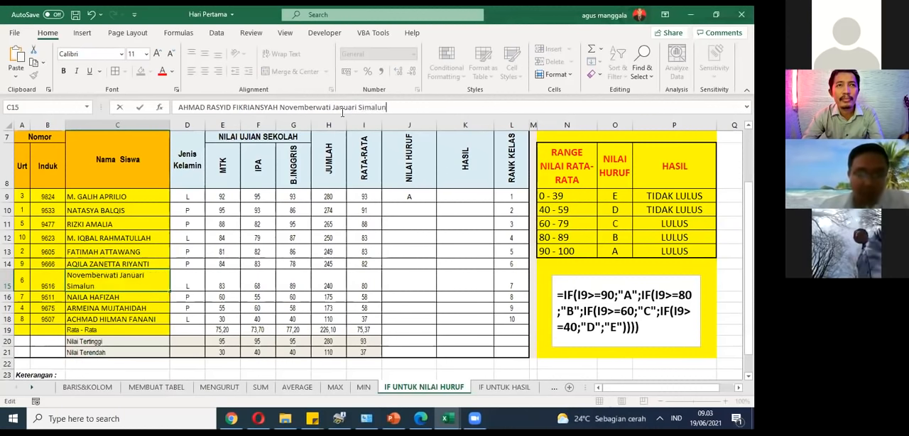
{"action": "key", "text": "Return"}
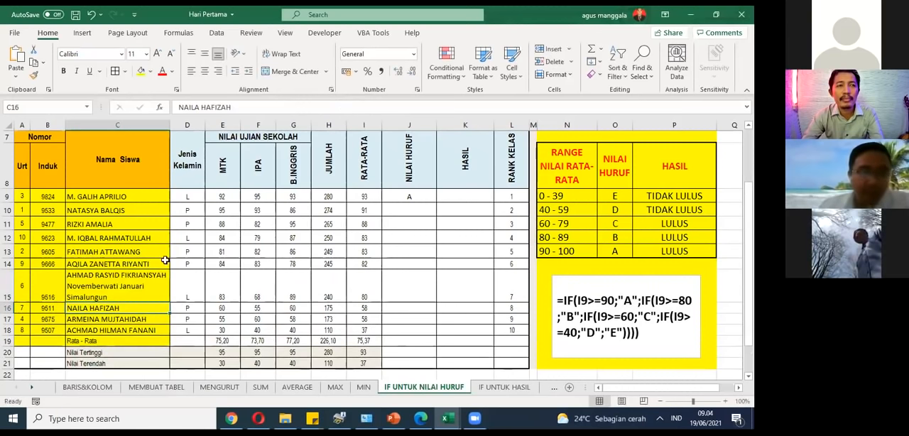
Step: Remove the added words from the student's name in C15 and reduce the height of row 15 to one line
{"action": "left_click", "coordinate": [119, 285]}
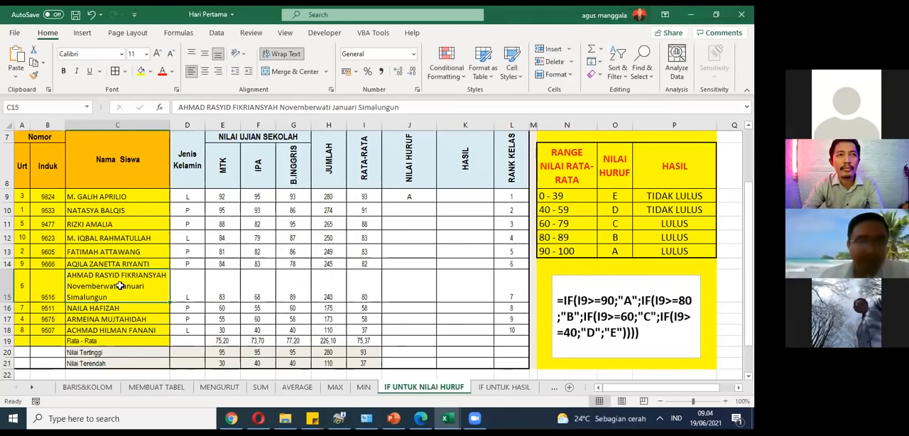
{"action": "double_click", "coordinate": [163, 298]}
{"action": "key", "text": "BackSpace"}
{"action": "key", "text": "BackSpace"}
{"action": "key", "text": "BackSpace"}
{"action": "key", "text": "BackSpace"}
{"action": "key", "text": "BackSpace"}
{"action": "key", "text": "BackSpace"}
{"action": "key", "text": "BackSpace"}
{"action": "key", "text": "BackSpace"}
{"action": "key", "text": "BackSpace"}
{"action": "key", "text": "BackSpace"}
{"action": "key", "text": "BackSpace"}
{"action": "key", "text": "BackSpace"}
{"action": "key", "text": "BackSpace"}
{"action": "key", "text": "BackSpace"}
{"action": "key", "text": "BackSpace"}
{"action": "key", "text": "BackSpace"}
{"action": "key", "text": "BackSpace"}
{"action": "key", "text": "BackSpace"}
{"action": "key", "text": "BackSpace"}
{"action": "key", "text": "BackSpace"}
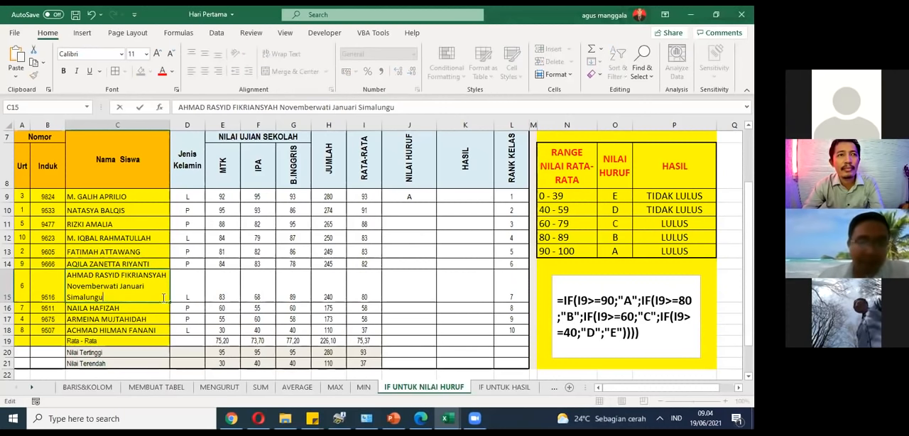
{"action": "key", "text": "BackSpace"}
{"action": "key", "text": "BackSpace"}
{"action": "key", "text": "BackSpace"}
{"action": "key", "text": "BackSpace"}
{"action": "key", "text": "BackSpace"}
{"action": "key", "text": "BackSpace"}
{"action": "key", "text": "BackSpace"}
{"action": "key", "text": "BackSpace"}
{"action": "key", "text": "BackSpace"}
{"action": "key", "text": "BackSpace"}
{"action": "key", "text": "BackSpace"}
{"action": "key", "text": "BackSpace"}
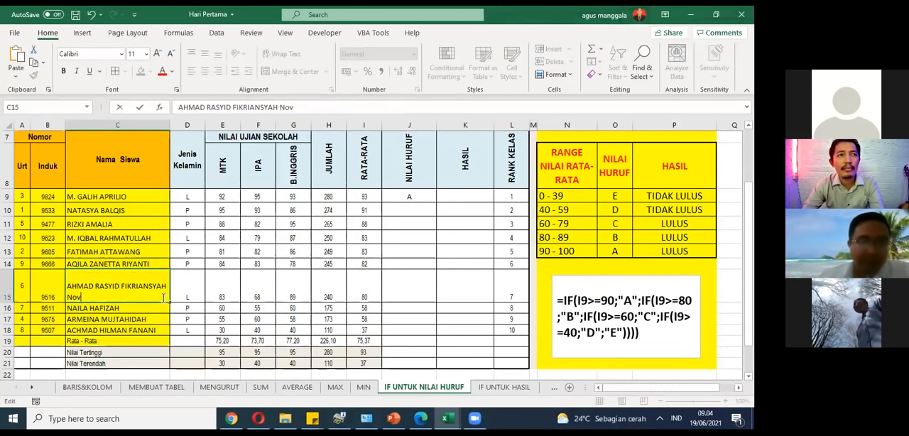
{"action": "key", "text": "Return"}
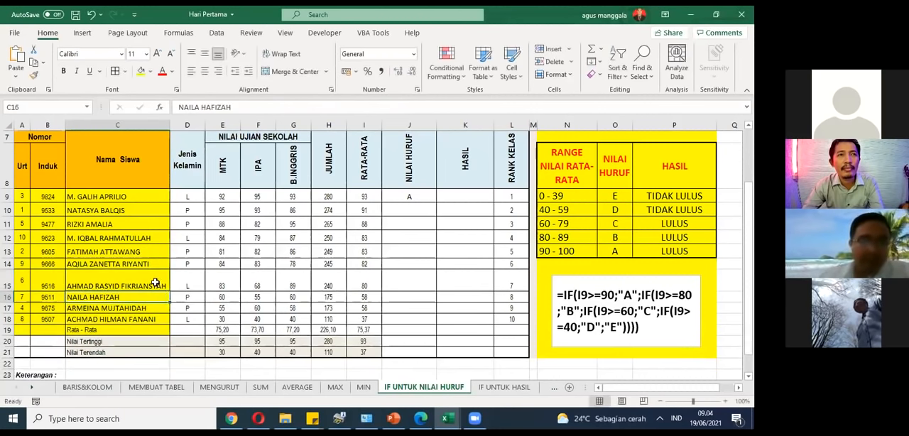
{"action": "left_click", "coordinate": [155, 282]}
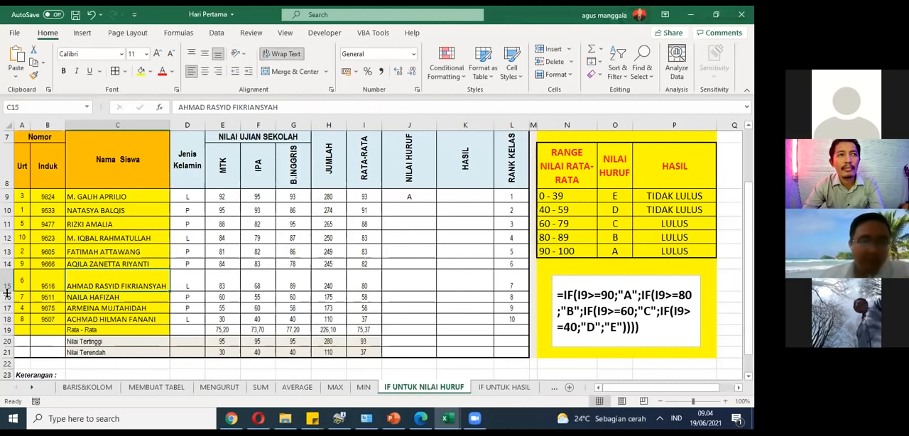
{"action": "left_click_drag", "start_coordinate": [7, 293], "coordinate": [8, 283]}
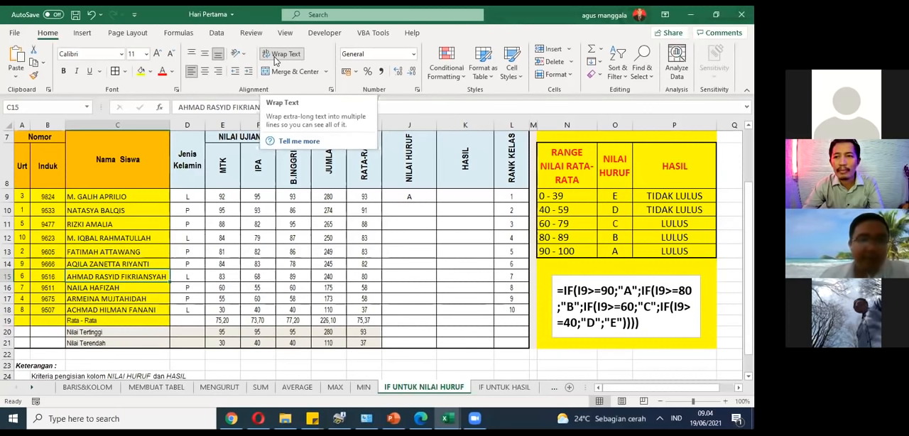
{"action": "left_click", "coordinate": [187, 287]}
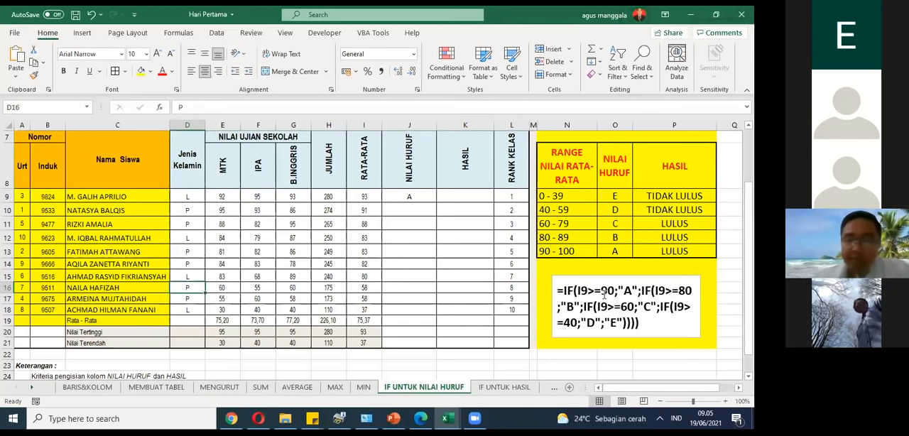
Step: Change the sample formula's thresholds in the text box to 80 for "A", 70 for "B" and 65 for "C"
{"action": "left_click_drag", "start_coordinate": [601, 291], "coordinate": [613, 293]}
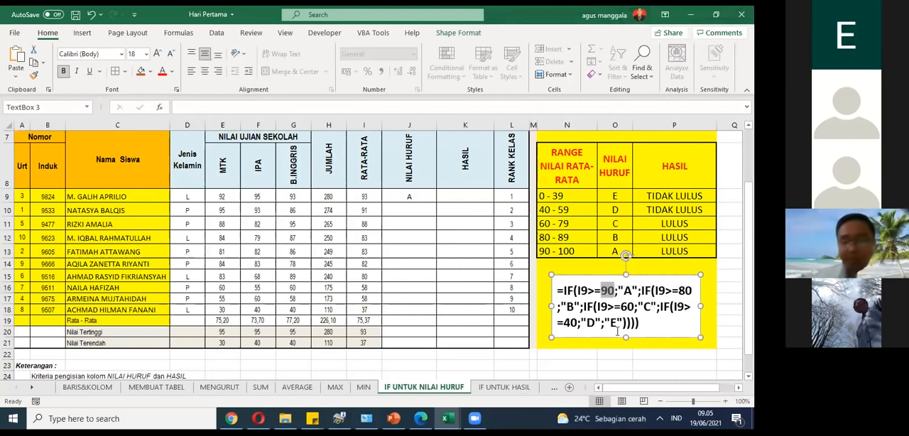
{"action": "type", "text": "0"}
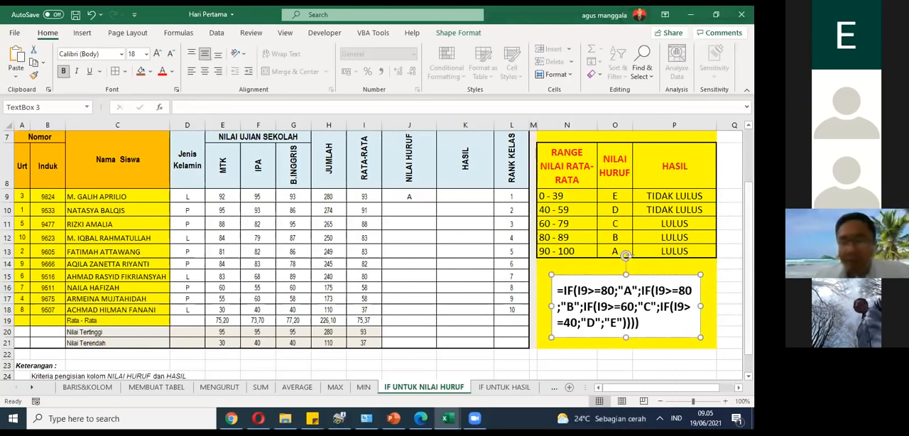
{"action": "left_click", "coordinate": [678, 291]}
{"action": "key", "text": "Delete"}
{"action": "type", "text": "7"}
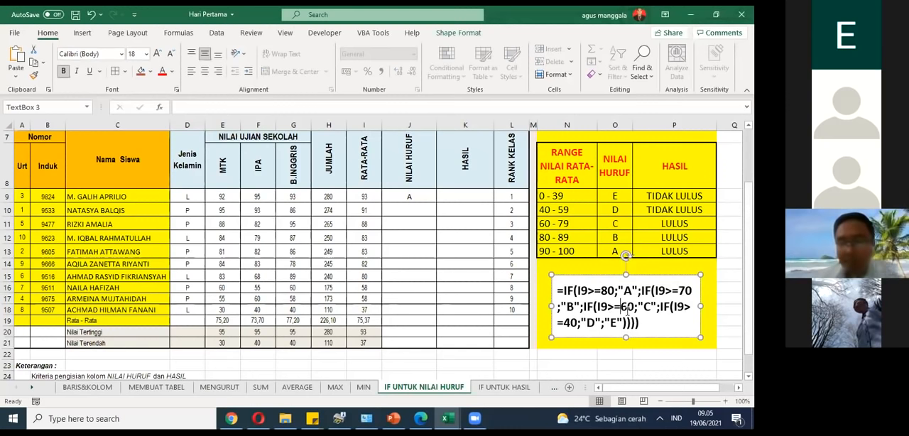
{"action": "left_click", "coordinate": [623, 307]}
{"action": "key", "text": "Delete"}
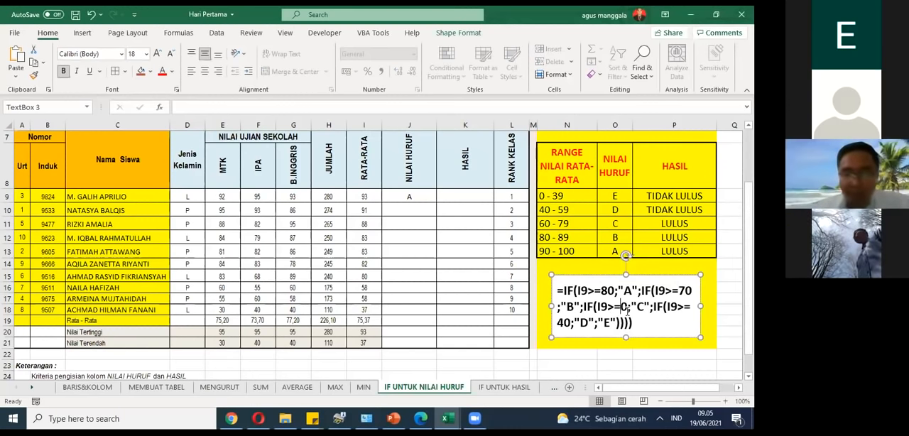
{"action": "type", "text": "65"}
{"action": "key", "text": "Delete"}
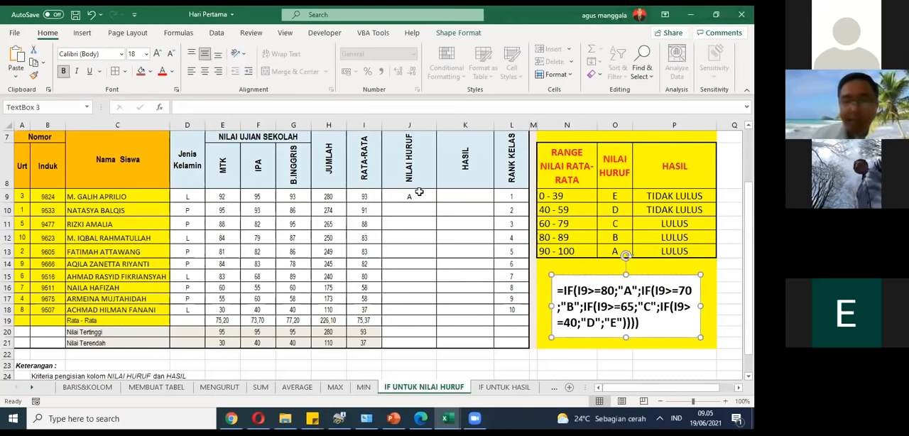
Step: Fill the nested IF grade formula from J9 down to J10
{"action": "left_click", "coordinate": [420, 194]}
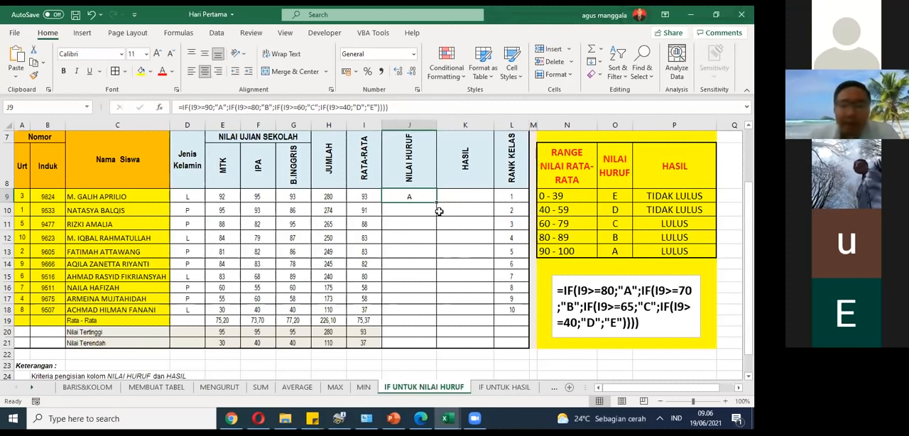
{"action": "left_click_drag", "start_coordinate": [436, 203], "coordinate": [417, 212]}
{"action": "key", "text": "Return"}
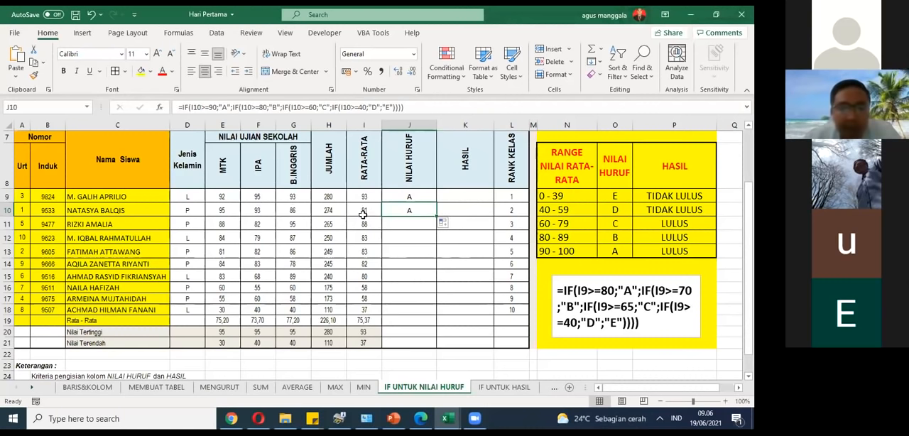
Step: Examine the J10 formula, highlighting the first IF function name and its >=90 condition
{"action": "left_click", "coordinate": [186, 108]}
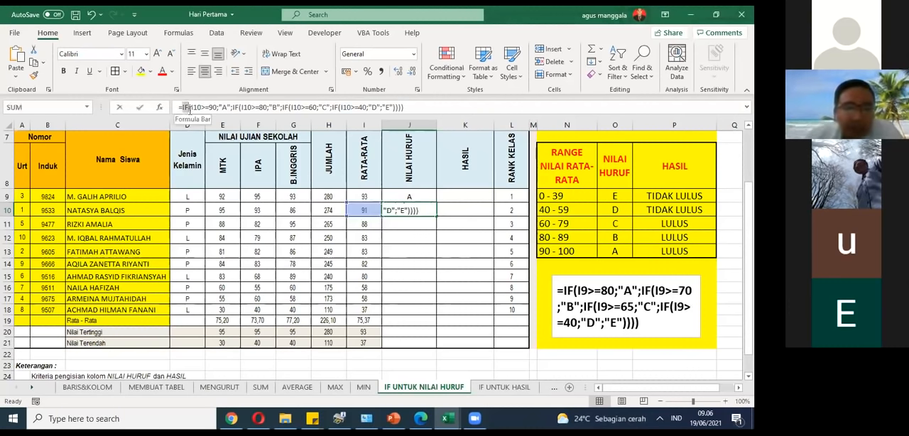
{"action": "double_click", "coordinate": [186, 107]}
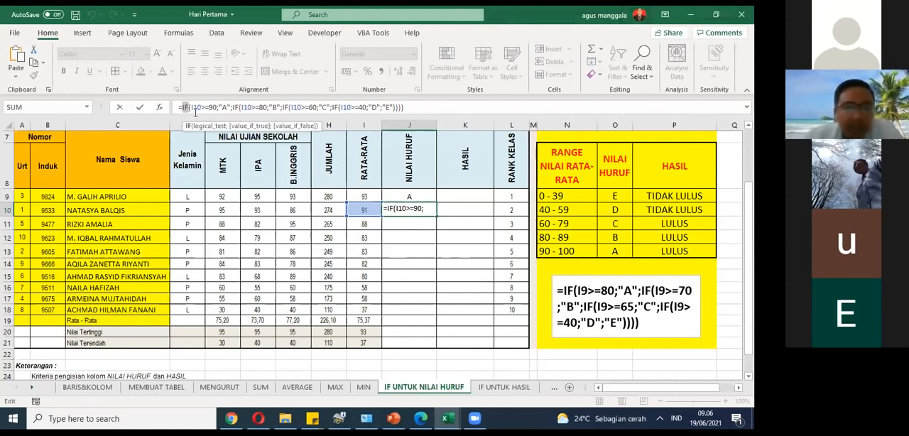
{"action": "left_click", "coordinate": [193, 108]}
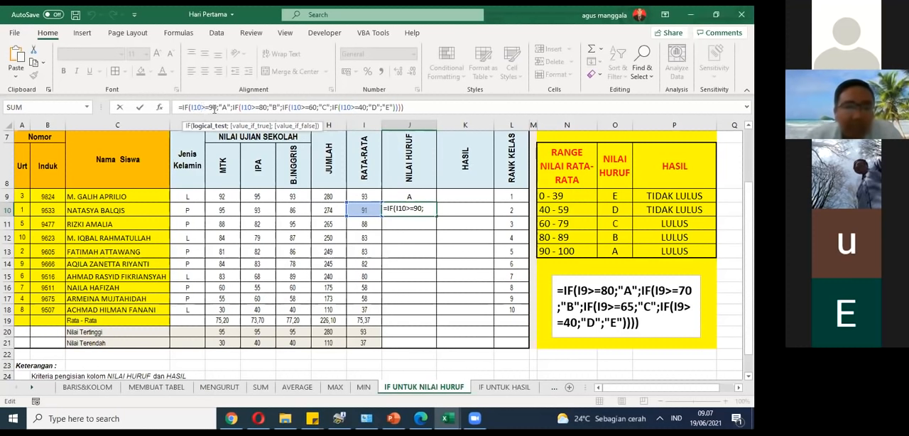
{"action": "left_click_drag", "start_coordinate": [216, 107], "coordinate": [203, 108]}
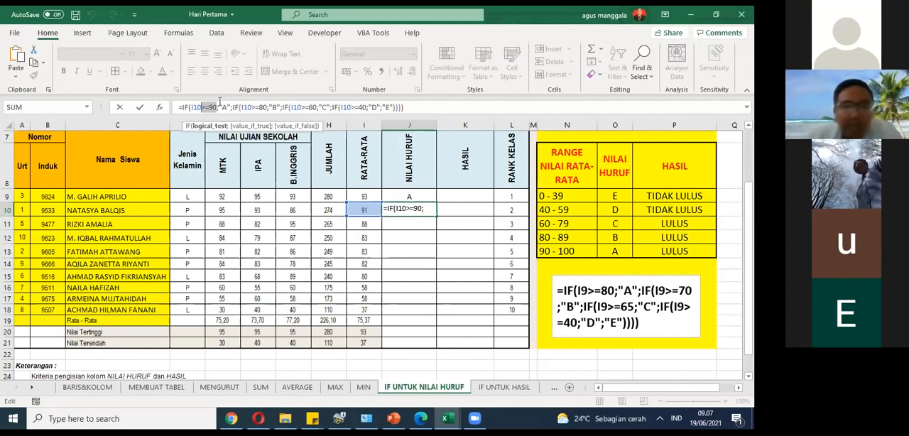
Step: In the J10 grade formula, replace the result text "A" with "Baik Sekali" and "B" with "Baik"
{"action": "left_click_drag", "start_coordinate": [222, 108], "coordinate": [226, 108]}
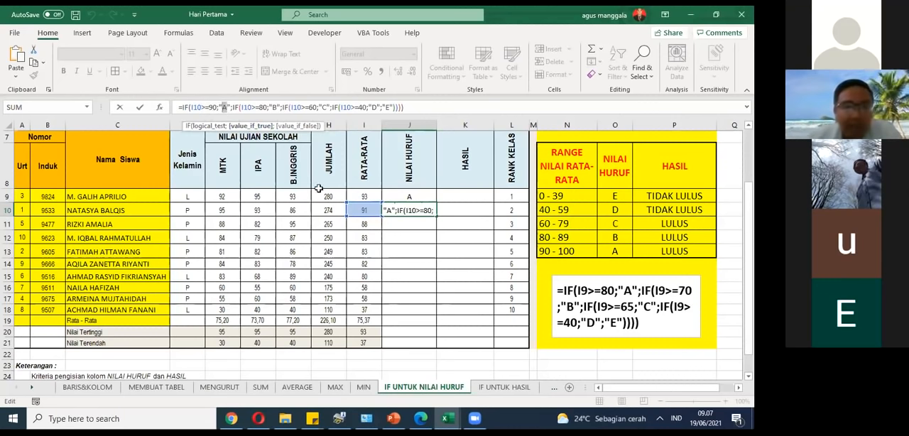
{"action": "type", "text": "Baik Se"}
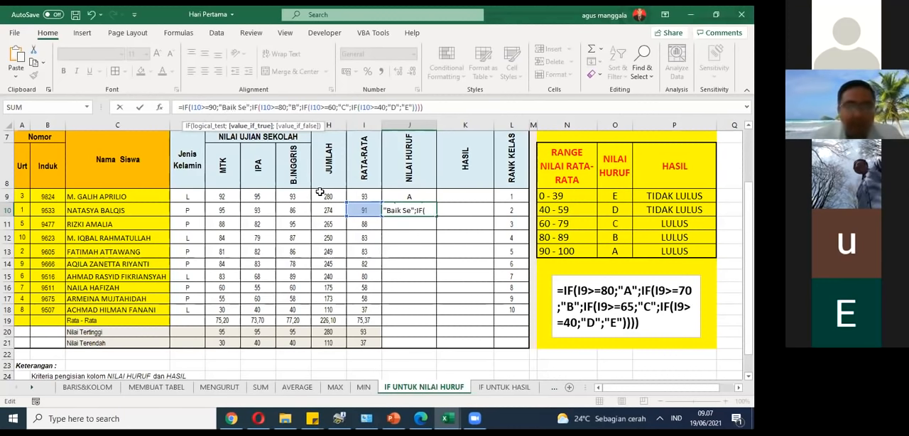
{"action": "type", "text": "kali"}
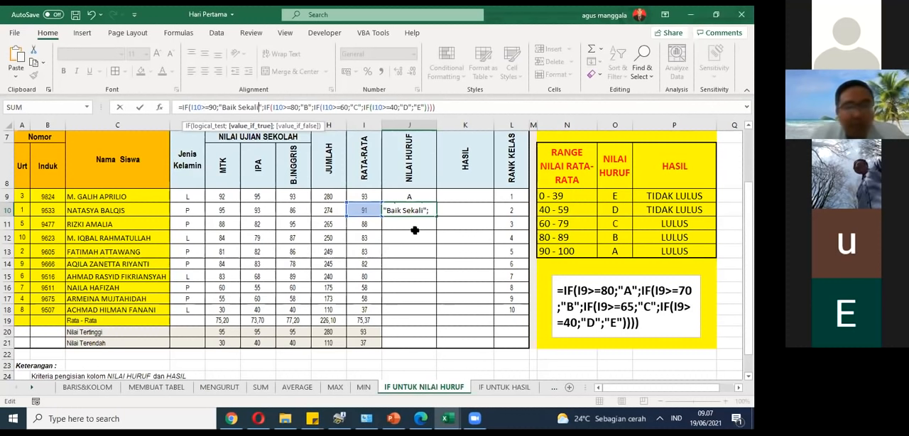
{"action": "left_click", "coordinate": [292, 106]}
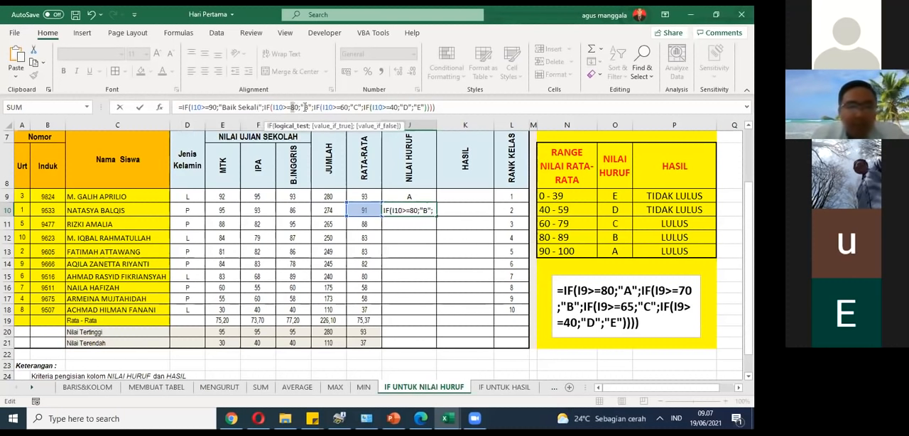
{"action": "double_click", "coordinate": [307, 107]}
{"action": "key", "text": "Right"}
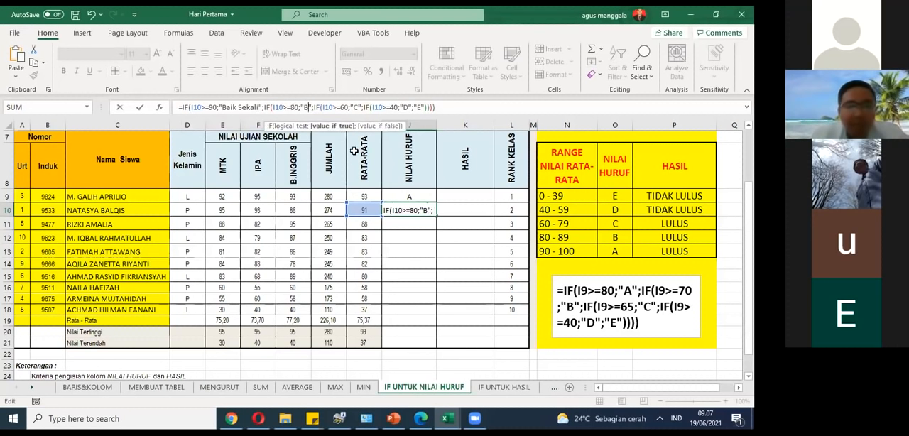
{"action": "type", "text": "aik"}
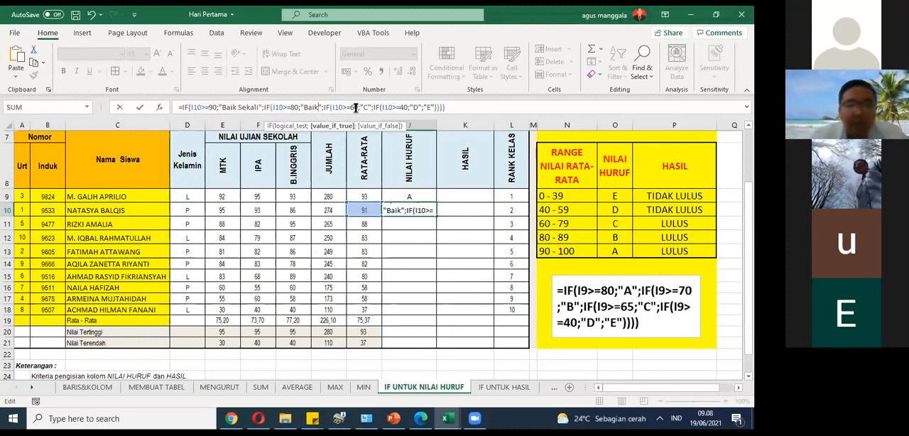
Step: Replace the result text "C" with "Cukup" and "D" with "Kurang" in the J10 formula and commit it
{"action": "left_click", "coordinate": [367, 107]}
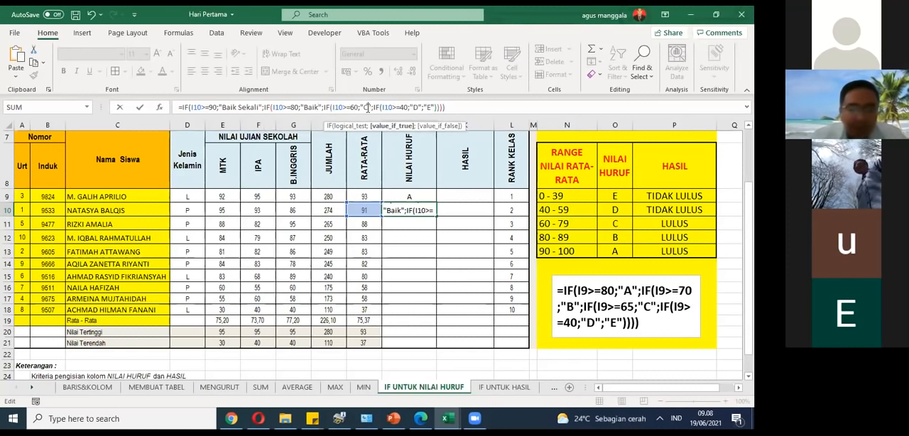
{"action": "type", "text": "ukup"}
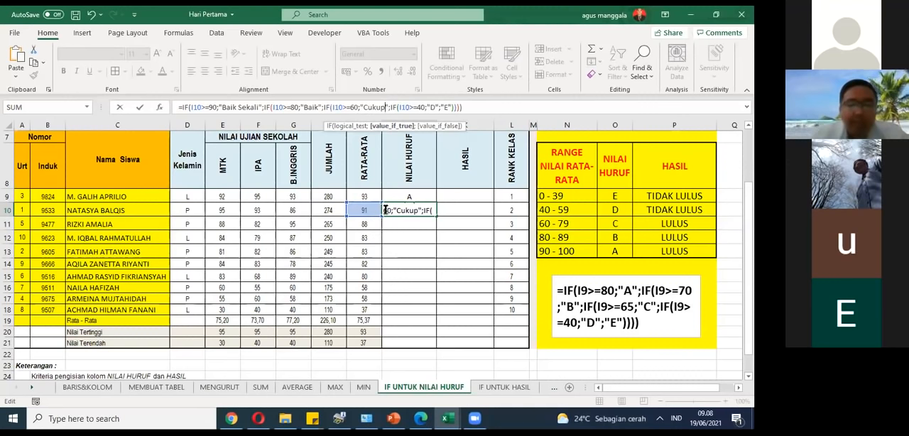
{"action": "left_click", "coordinate": [432, 108]}
{"action": "type", "text": "D"}
{"action": "type", "text": "Kurang"}
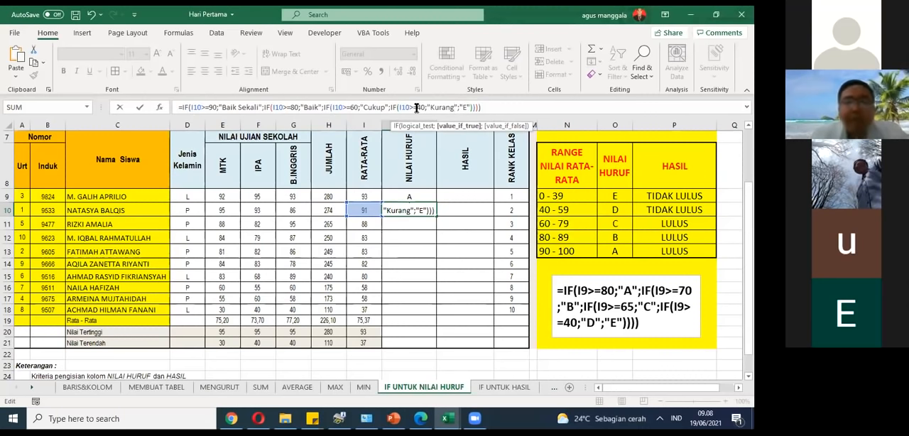
{"action": "left_click_drag", "start_coordinate": [428, 107], "coordinate": [188, 110]}
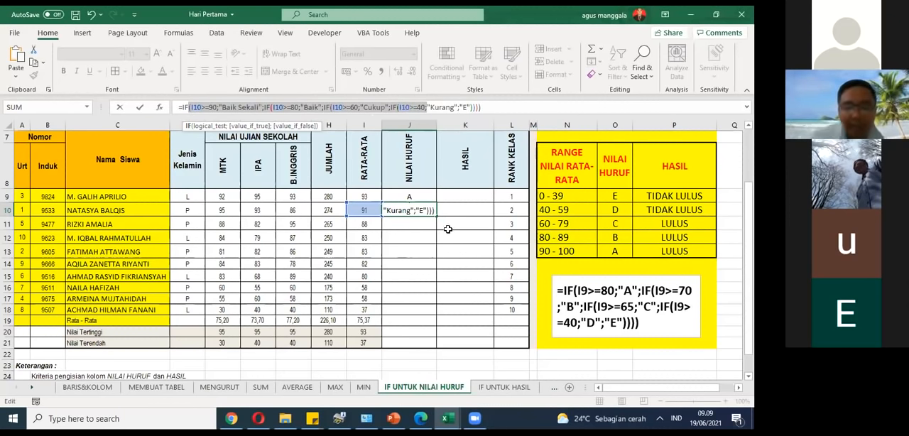
{"action": "key", "text": "Return"}
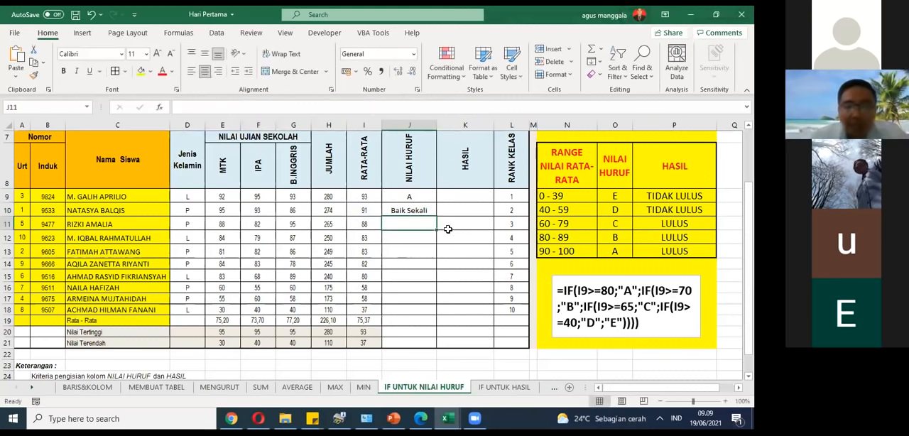
Step: Test the J10 formula by entering scores of 34, 35 and 34 in E10, F10 and G10
{"action": "double_click", "coordinate": [370, 211]}
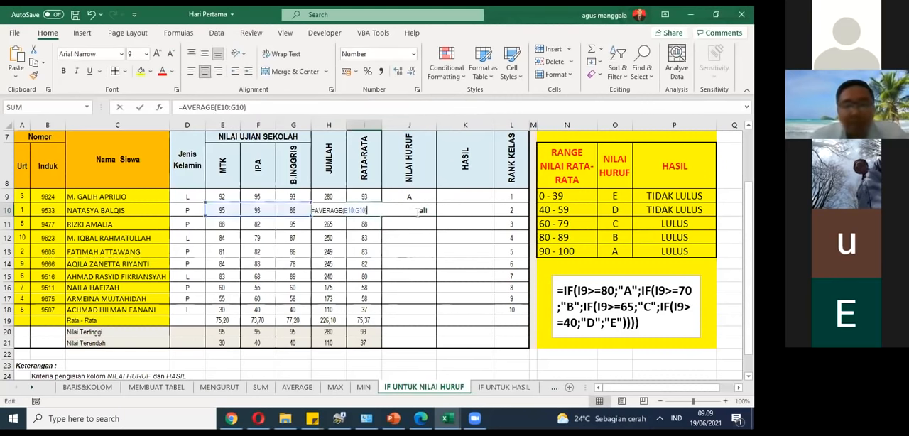
{"action": "key", "text": "Escape"}
{"action": "left_click", "coordinate": [233, 212]}
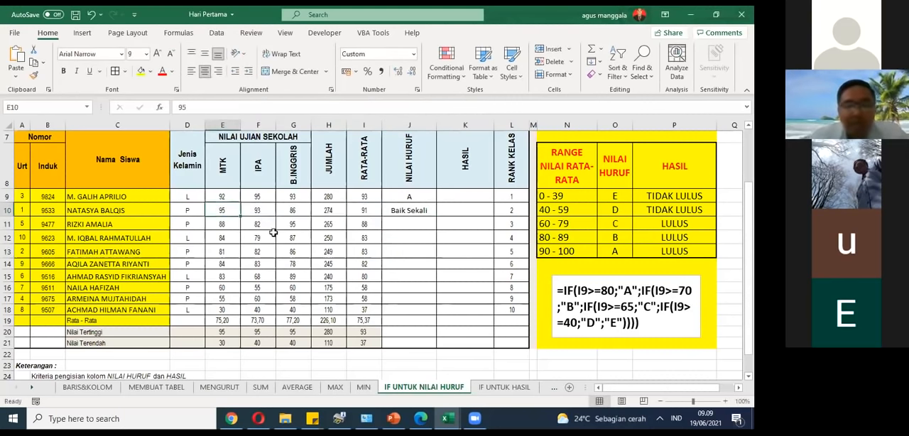
{"action": "type", "text": "34"}
{"action": "left_click", "coordinate": [256, 214]}
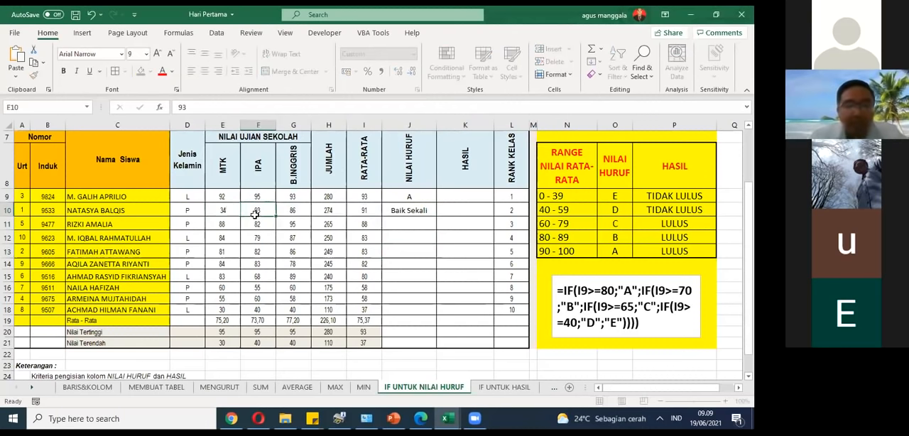
{"action": "type", "text": "35"}
{"action": "left_click", "coordinate": [290, 210]}
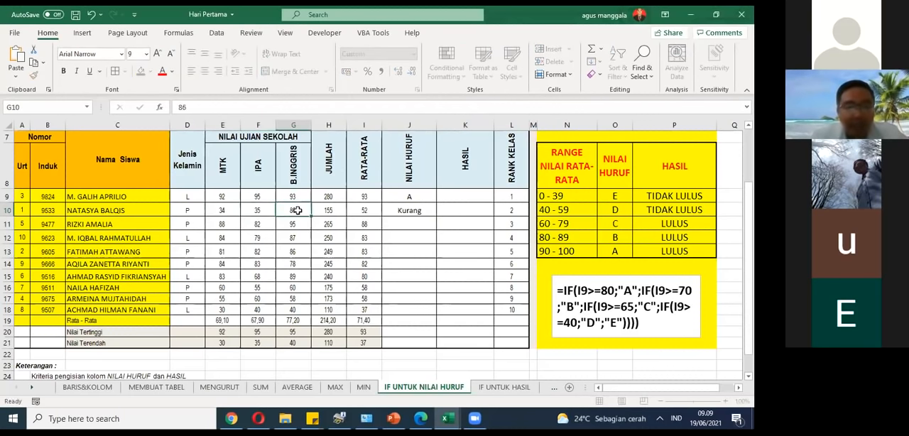
{"action": "type", "text": "34"}
{"action": "key", "text": "Tab"}
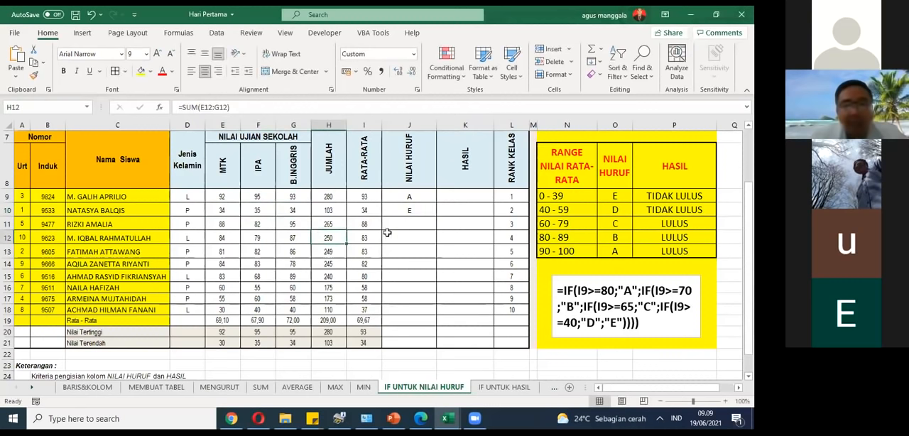
{"action": "left_click", "coordinate": [404, 215]}
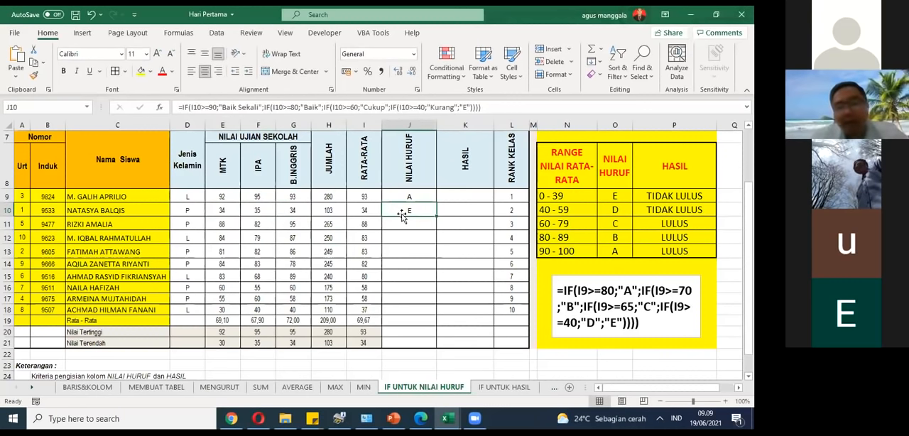
Step: Set the IPA score in F10 to 56 to test another grade range
{"action": "left_click", "coordinate": [258, 213]}
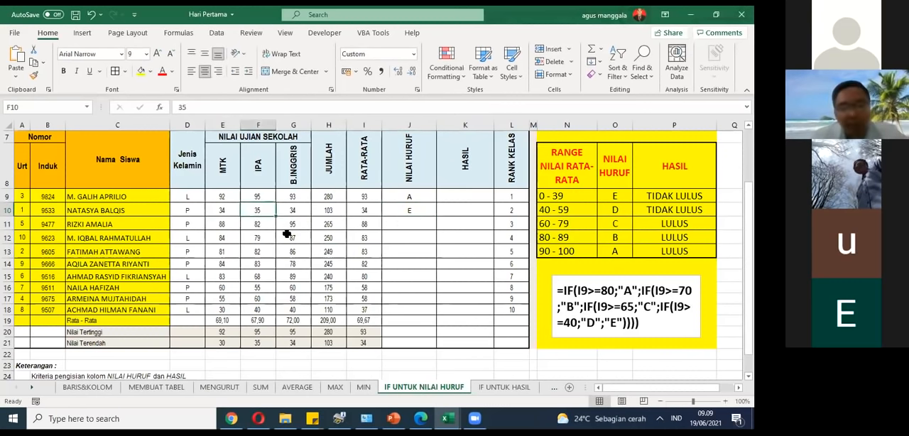
{"action": "type", "text": "56"}
{"action": "left_click", "coordinate": [427, 264]}
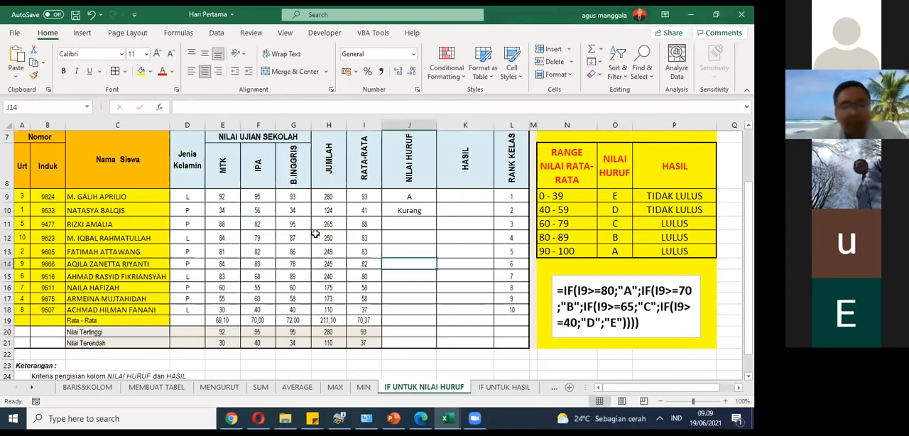
Step: Set all three row 10 exam scores, G10, F10 and E10, to 80 and check the average and grade formulas
{"action": "left_click", "coordinate": [294, 215]}
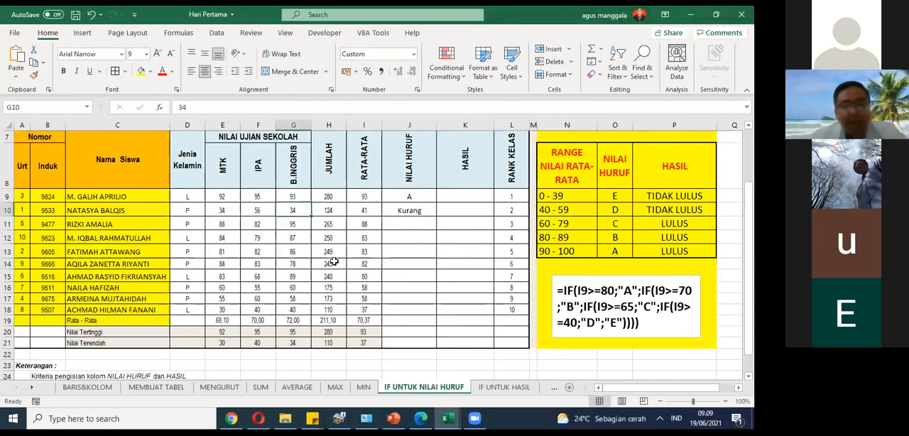
{"action": "type", "text": "80"}
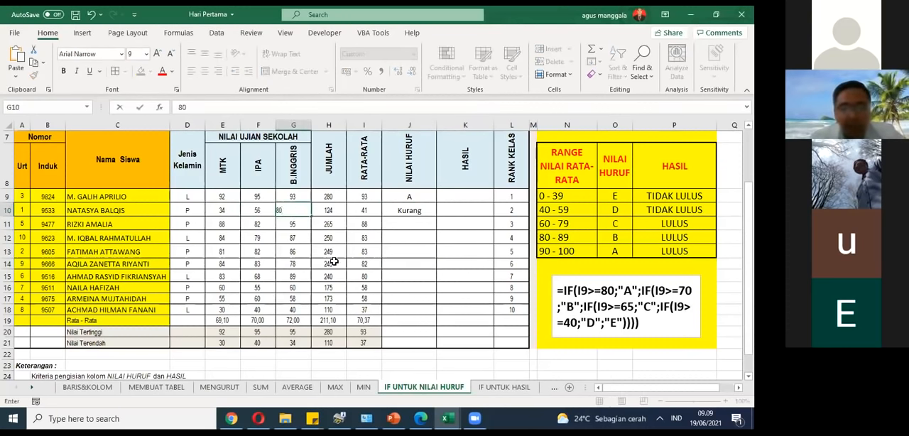
{"action": "key", "text": "Left"}
{"action": "type", "text": "80"}
{"action": "key", "text": "Left"}
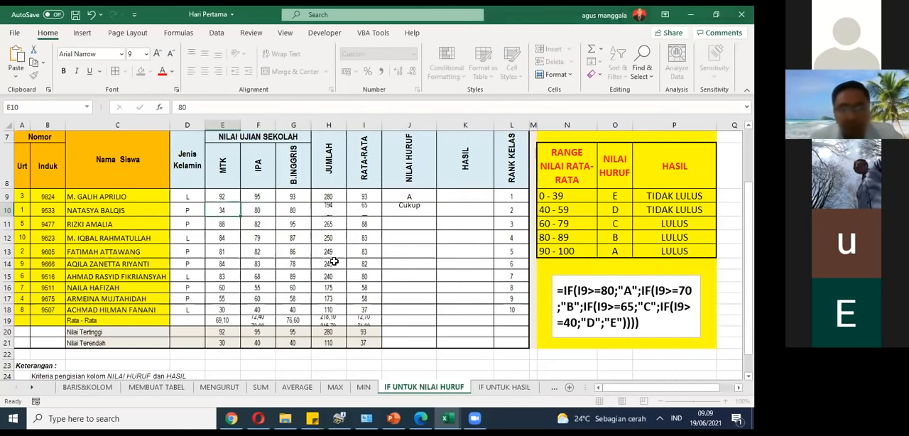
{"action": "type", "text": "80"}
{"action": "key", "text": "Left"}
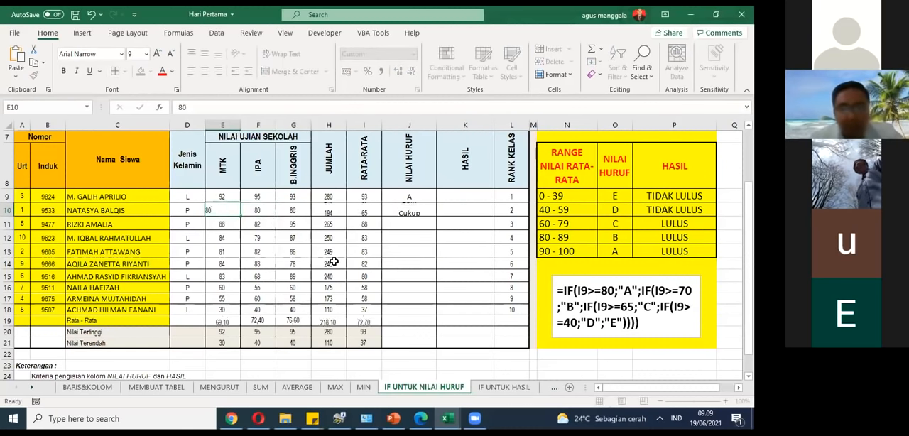
{"action": "left_click", "coordinate": [361, 211]}
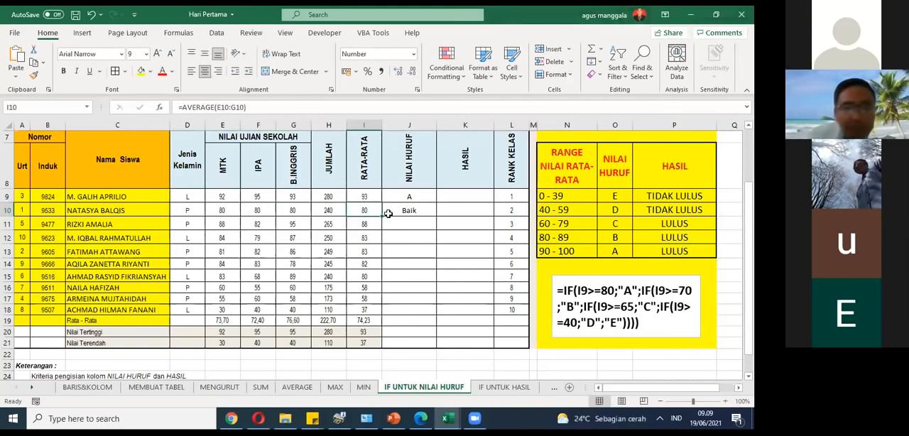
{"action": "double_click", "coordinate": [388, 213]}
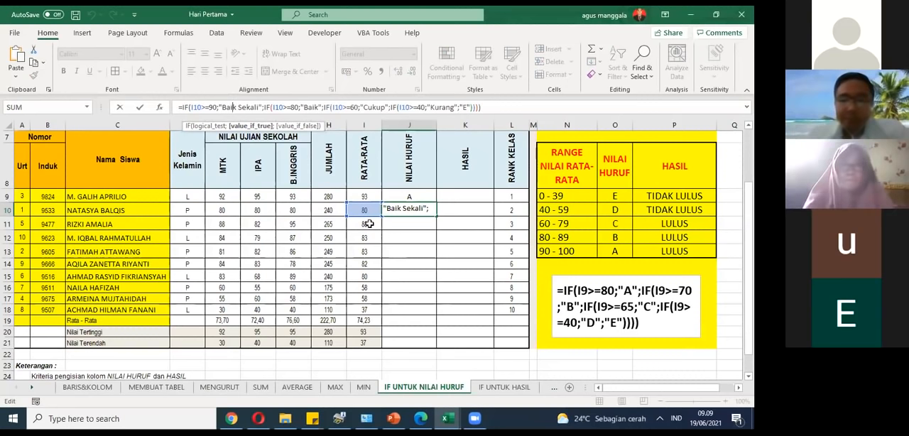
{"action": "key", "text": "ctrl+Return"}
Step: Enter the formula =IF(I11>=80;"A";"E") in J11 to grade the row 11 average
{"action": "left_click", "coordinate": [420, 227]}
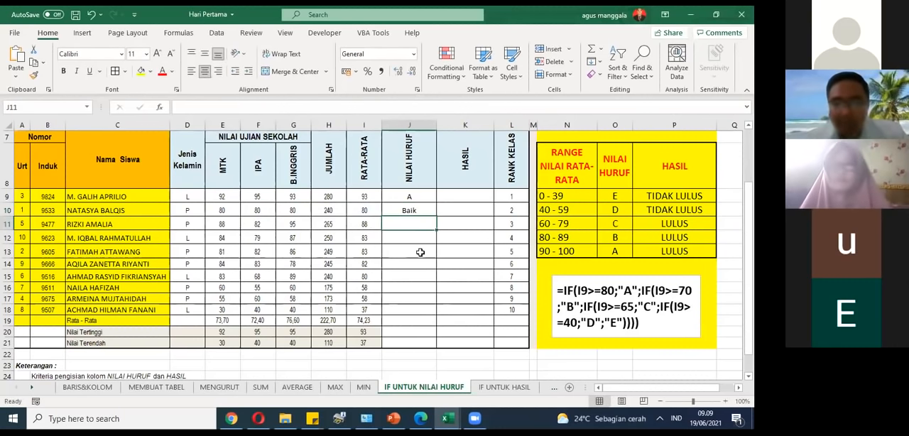
{"action": "type", "text": "="}
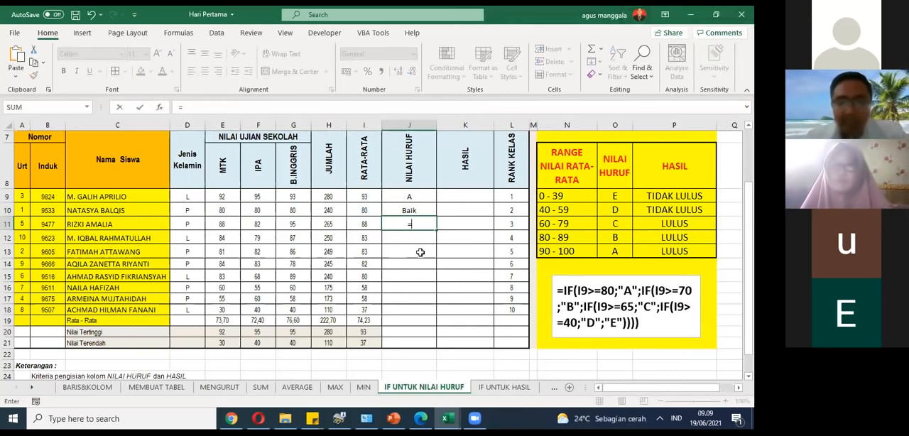
{"action": "type", "text": "I"}
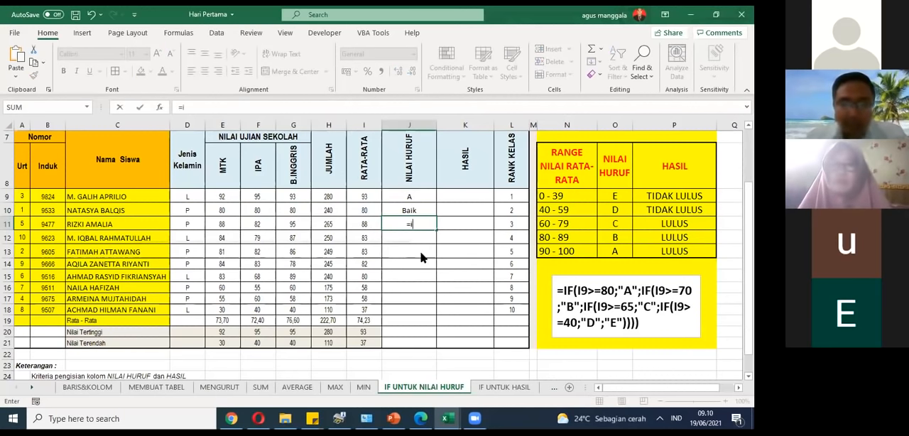
{"action": "type", "text": "f("}
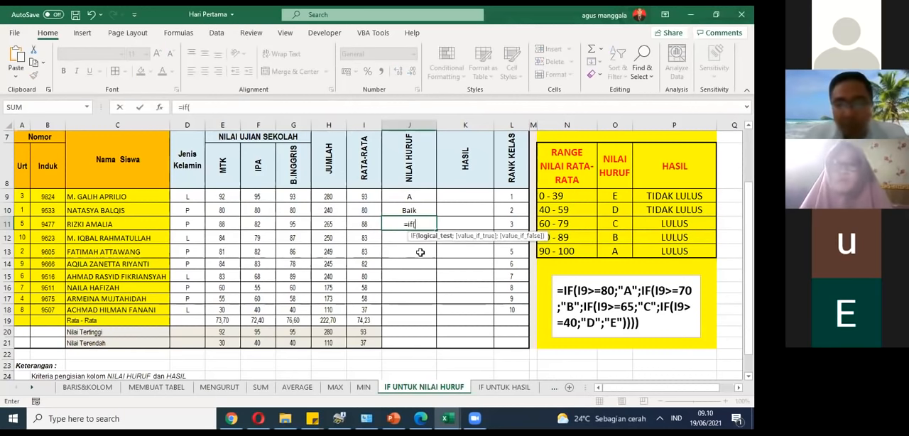
{"action": "left_click", "coordinate": [370, 225]}
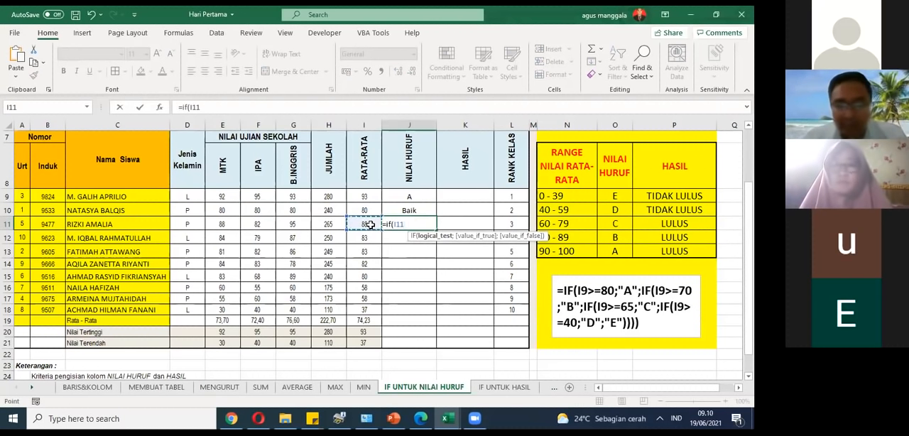
{"action": "type", "text": ">"}
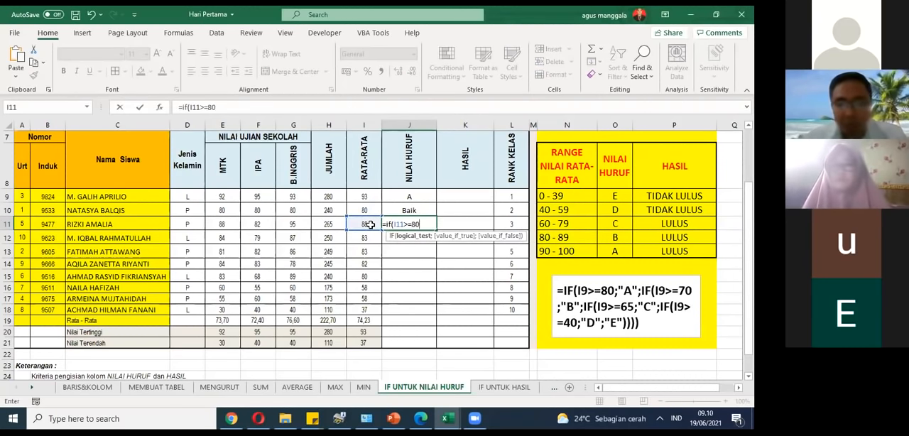
{"action": "type", "text": "=80"}
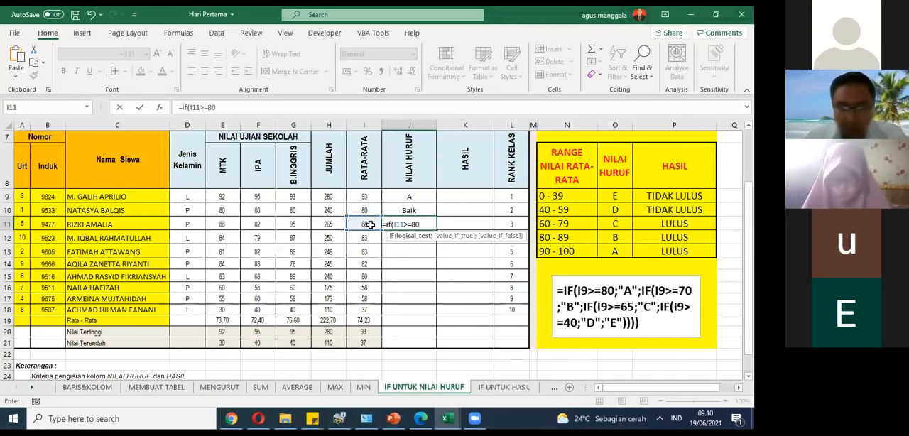
{"action": "type", "text": ";"}
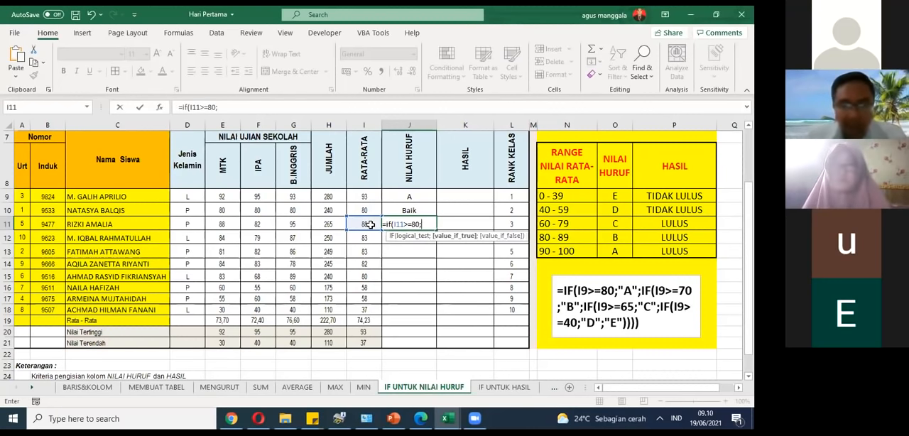
{"action": "type", "text": "\"A\""}
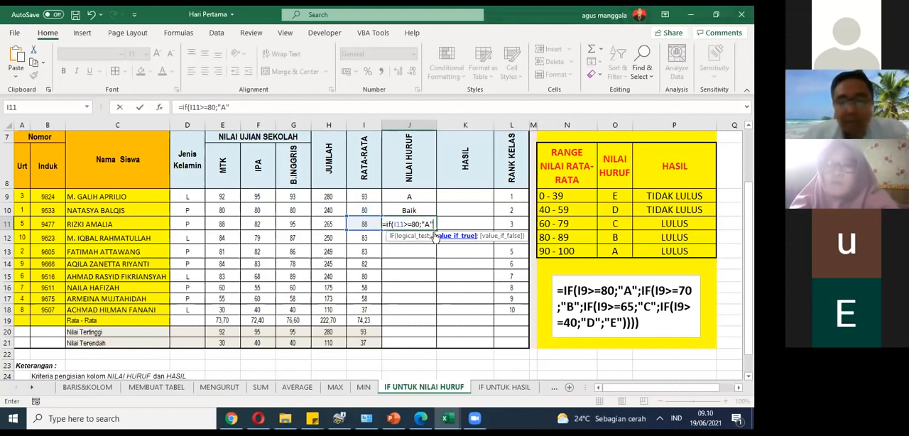
{"action": "type", "text": ";"}
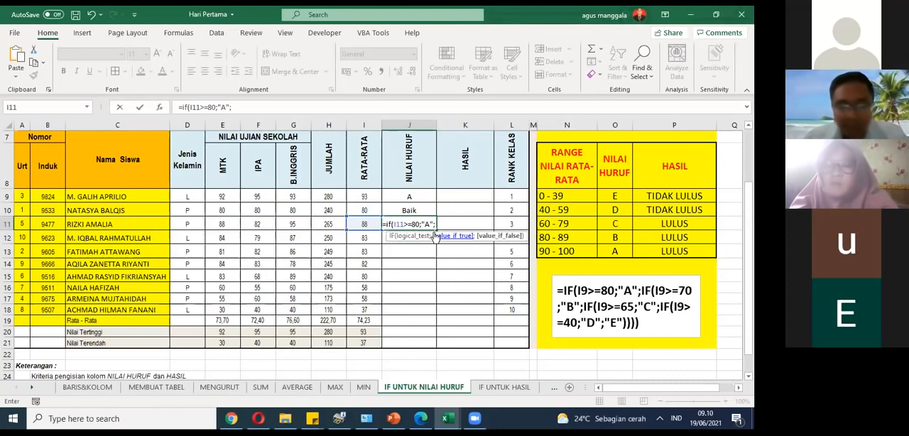
{"action": "type", "text": "\"E"}
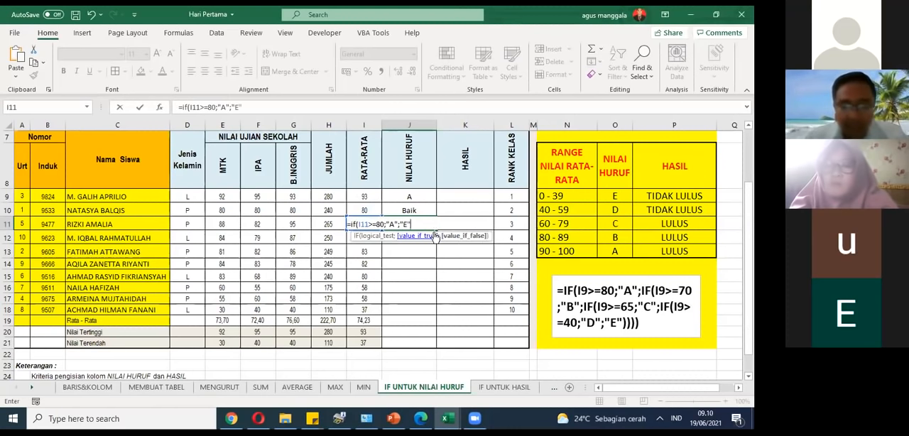
{"action": "type", "text": "\")"}
{"action": "key", "text": "Return"}
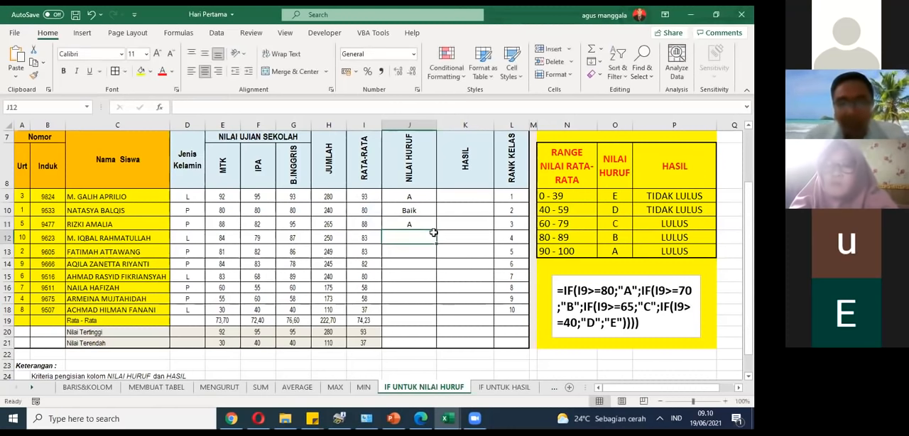
Step: Set the B.INGGRIS score in G11 to 56 and check the J11 formula against the new average
{"action": "left_click", "coordinate": [421, 225]}
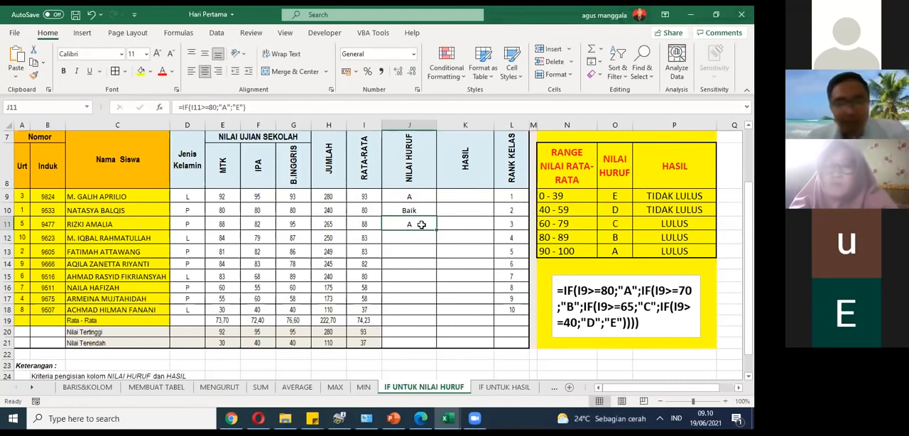
{"action": "left_click", "coordinate": [299, 225]}
{"action": "type", "text": "56"}
{"action": "left_click", "coordinate": [392, 234]}
{"action": "left_click", "coordinate": [385, 225]}
{"action": "left_click", "coordinate": [248, 108]}
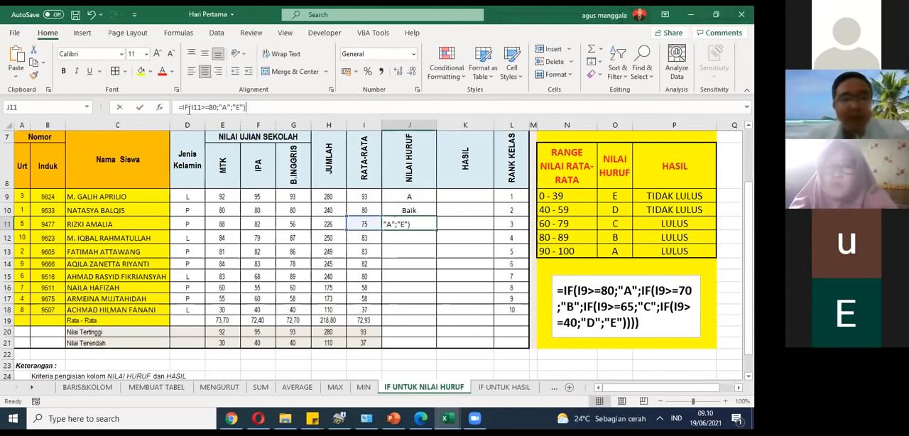
{"action": "triple_click", "coordinate": [189, 108]}
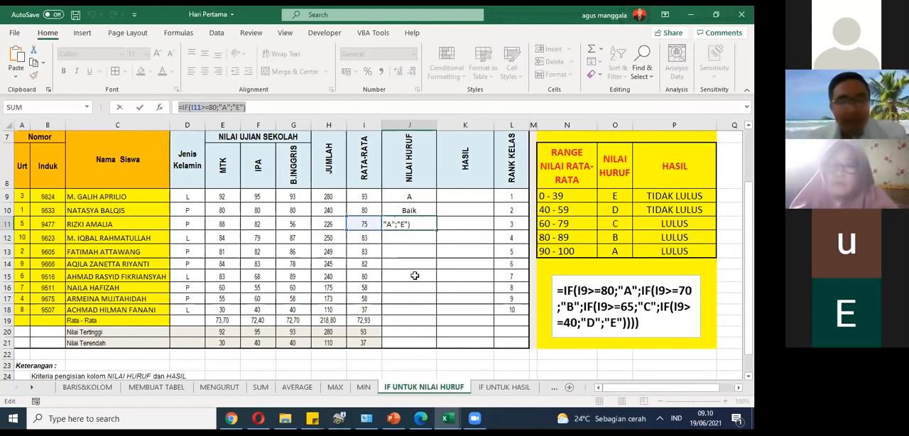
{"action": "left_click", "coordinate": [218, 108]}
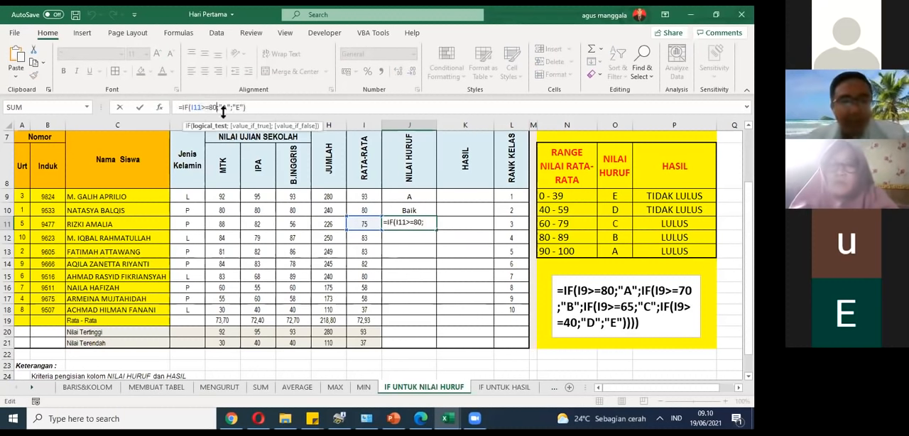
{"action": "key", "text": "Return"}
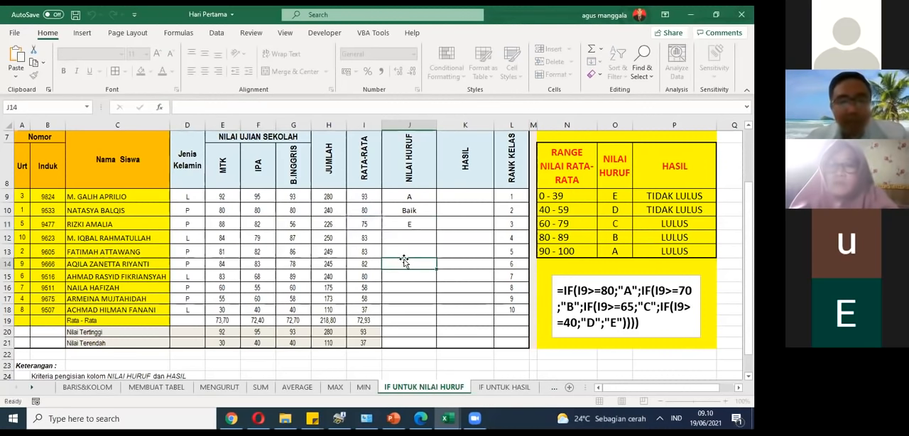
Step: Copy the full J11 formula into N23 as plain text by putting an apostrophe before the equals sign
{"action": "left_click", "coordinate": [403, 223]}
{"action": "left_click_drag", "start_coordinate": [260, 106], "coordinate": [135, 119]}
{"action": "key", "text": "ctrl+c"}
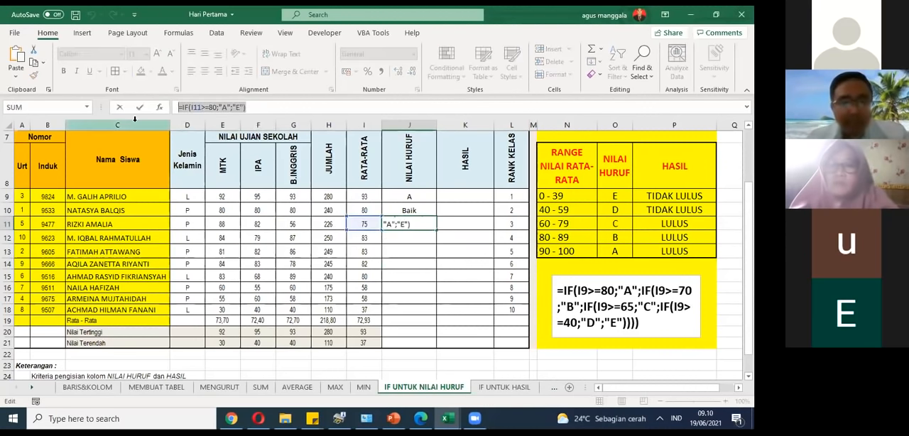
{"action": "scroll", "coordinate": [421, 258], "scroll_direction": "down", "scroll_amount": 2}
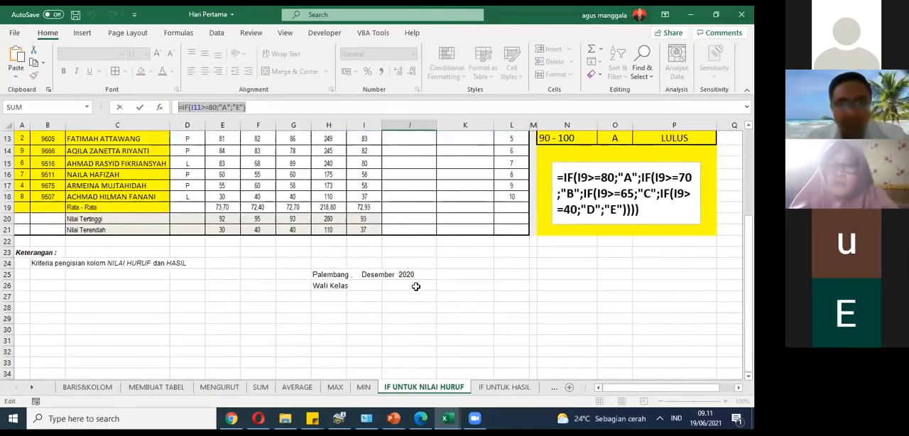
{"action": "scroll", "coordinate": [481, 313], "scroll_direction": "up", "scroll_amount": 2}
{"action": "scroll", "coordinate": [481, 314], "scroll_direction": "up", "scroll_amount": 1}
{"action": "left_click", "coordinate": [568, 365]}
{"action": "key", "text": "ctrl+v"}
{"action": "left_click", "coordinate": [183, 107]}
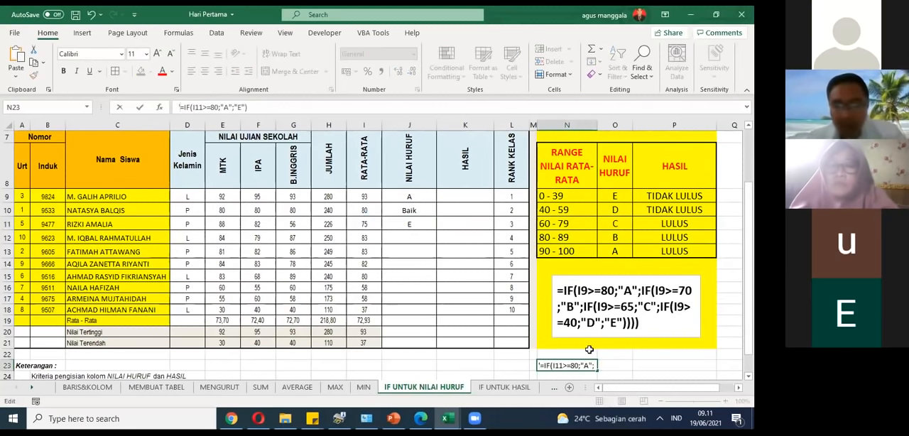
{"action": "left_click", "coordinate": [614, 363]}
Step: Examine the parts of the formula text in N23, from the condition to its first result
{"action": "scroll", "coordinate": [644, 349], "scroll_direction": "down", "scroll_amount": 1}
{"action": "left_click", "coordinate": [576, 301]}
{"action": "scroll", "coordinate": [576, 301], "scroll_direction": "up", "scroll_amount": 1}
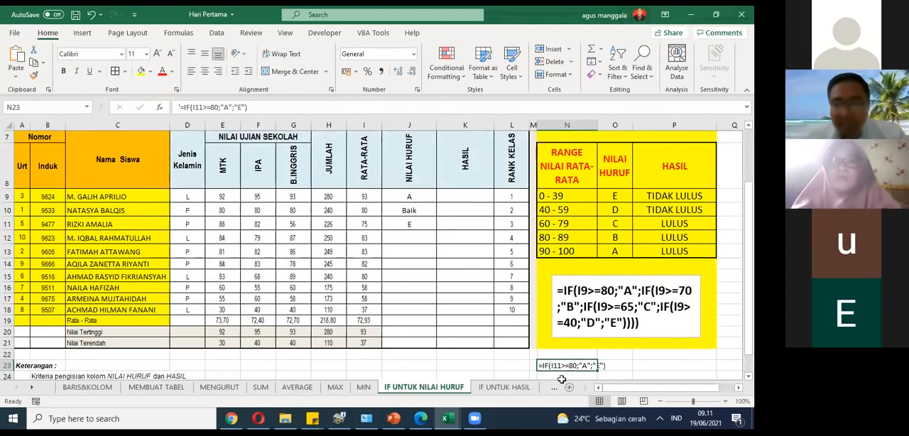
{"action": "left_click", "coordinate": [637, 366]}
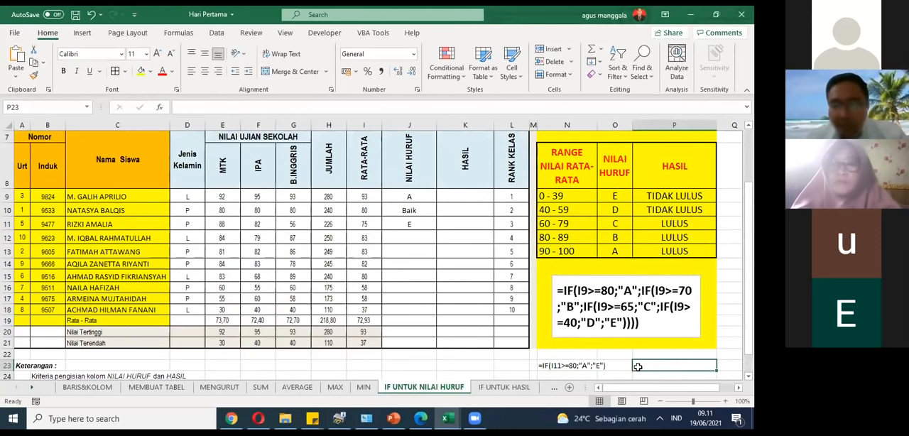
{"action": "left_click", "coordinate": [585, 368]}
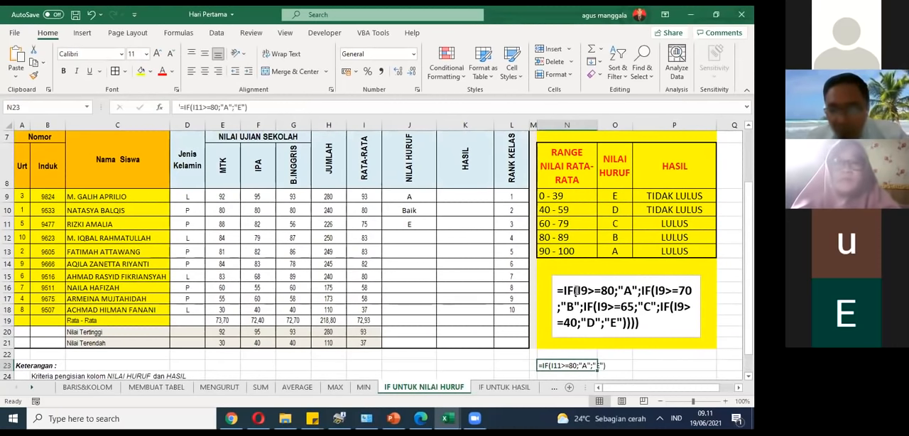
{"action": "double_click", "coordinate": [561, 366]}
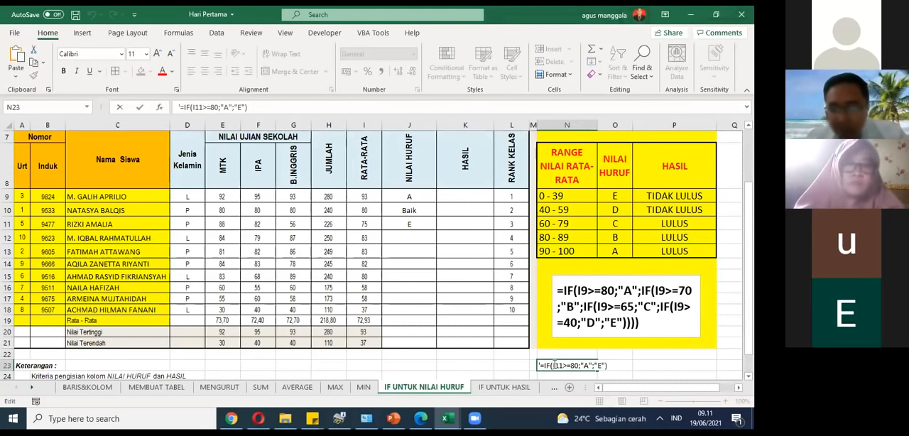
{"action": "left_click_drag", "start_coordinate": [556, 364], "coordinate": [597, 366]}
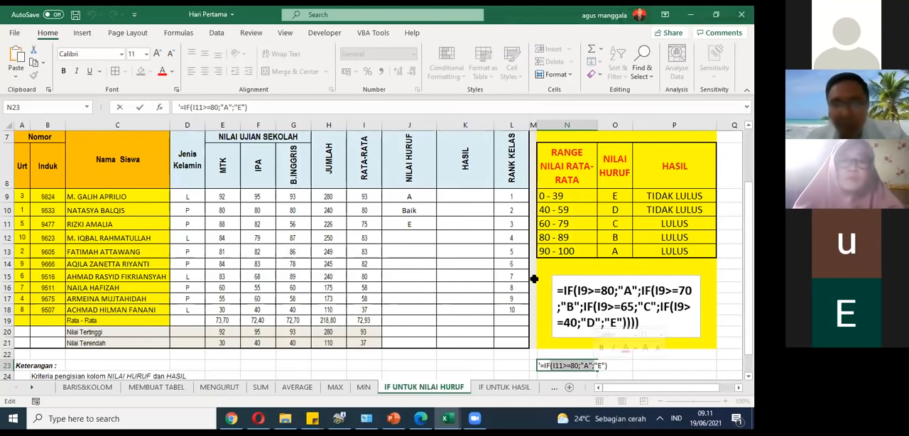
Step: Copy the IF expression in J11 without its equals sign and paste it before the "E" result as a nested IF
{"action": "left_click", "coordinate": [433, 224]}
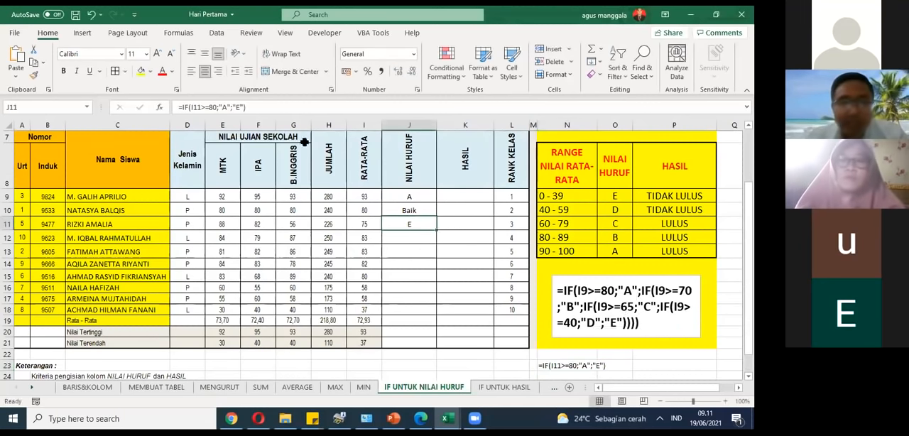
{"action": "double_click", "coordinate": [191, 108]}
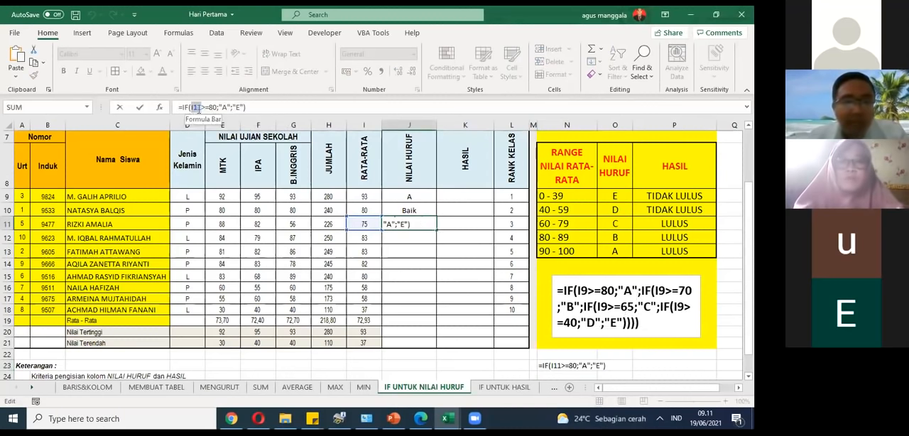
{"action": "left_click_drag", "start_coordinate": [255, 108], "coordinate": [183, 107]}
{"action": "key", "text": "ctrl+c"}
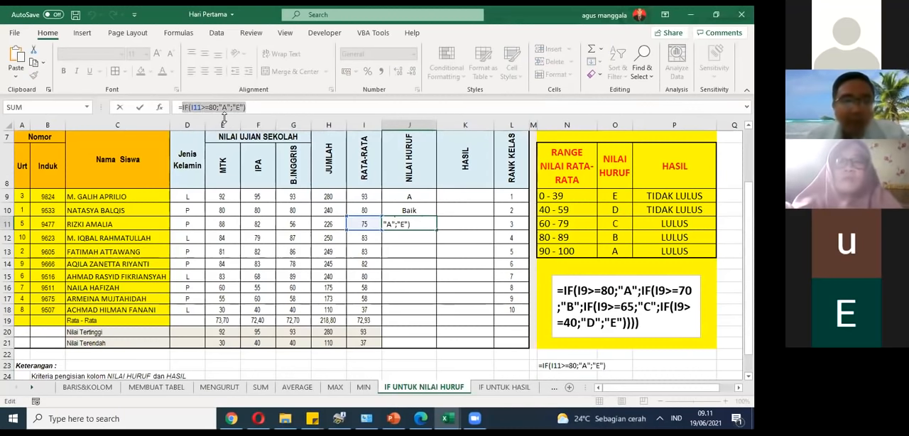
{"action": "right_click", "coordinate": [231, 107]}
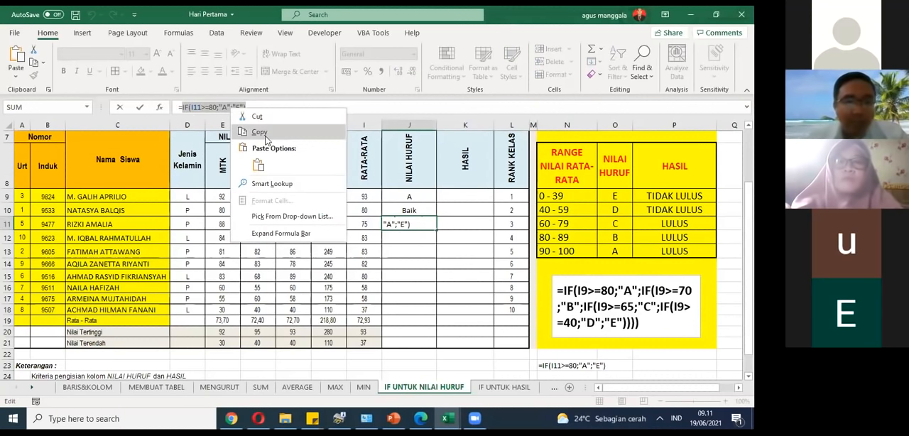
{"action": "left_click", "coordinate": [264, 135]}
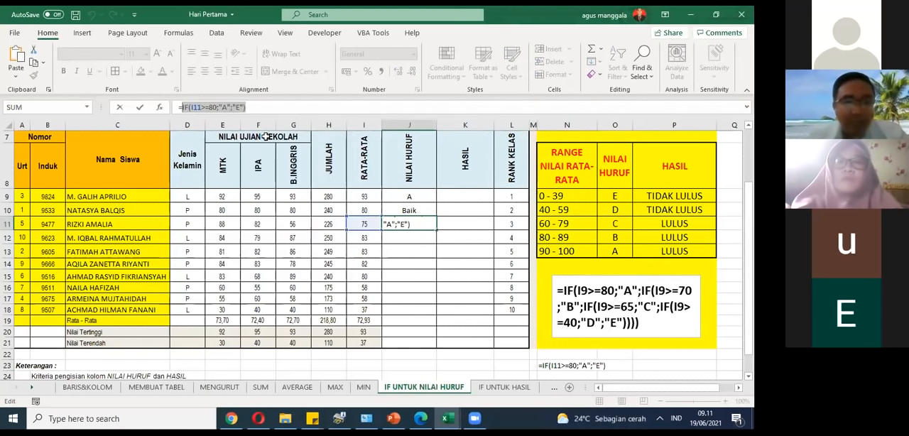
{"action": "left_click", "coordinate": [234, 107]}
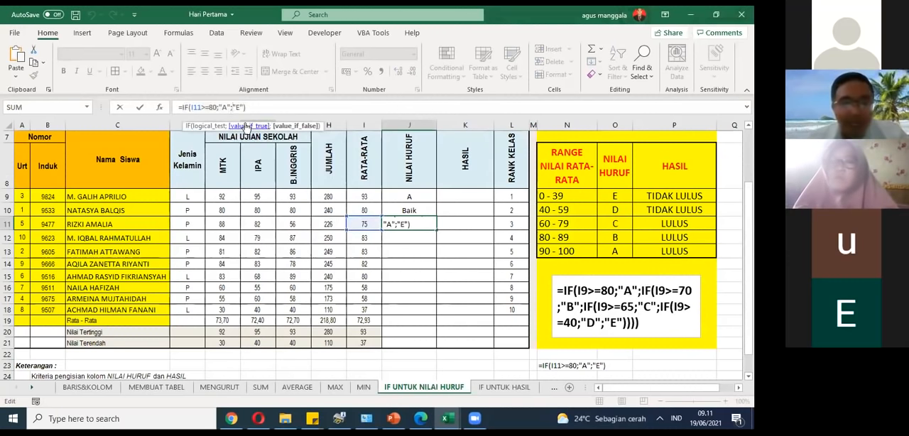
{"action": "key", "text": "ctrl+v"}
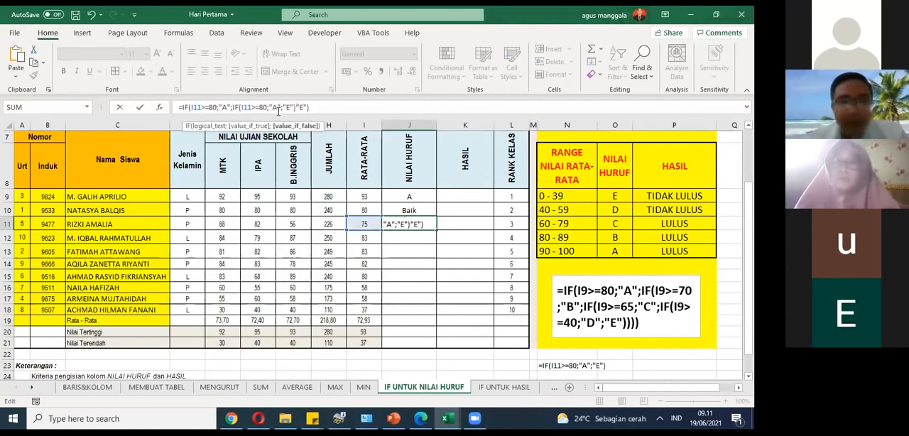
Step: Try to set the nested IF in J11 to test for at least 70 and return "B"
{"action": "left_click", "coordinate": [259, 107]}
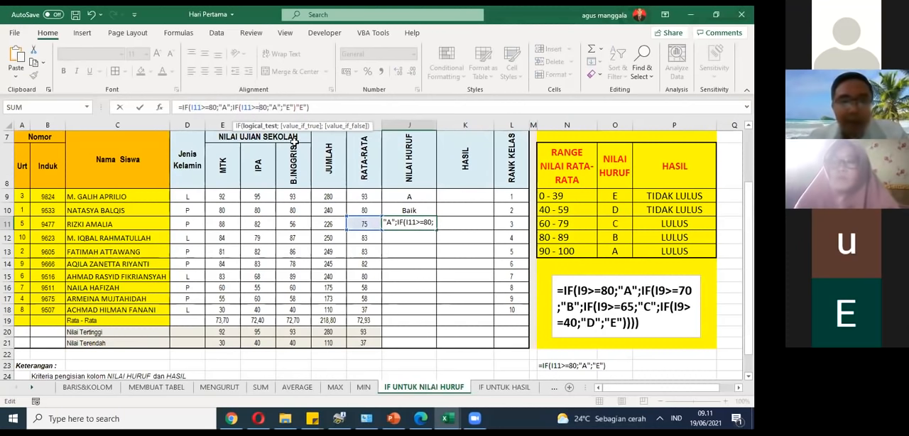
{"action": "key", "text": "Delete"}
{"action": "type", "text": "7"}
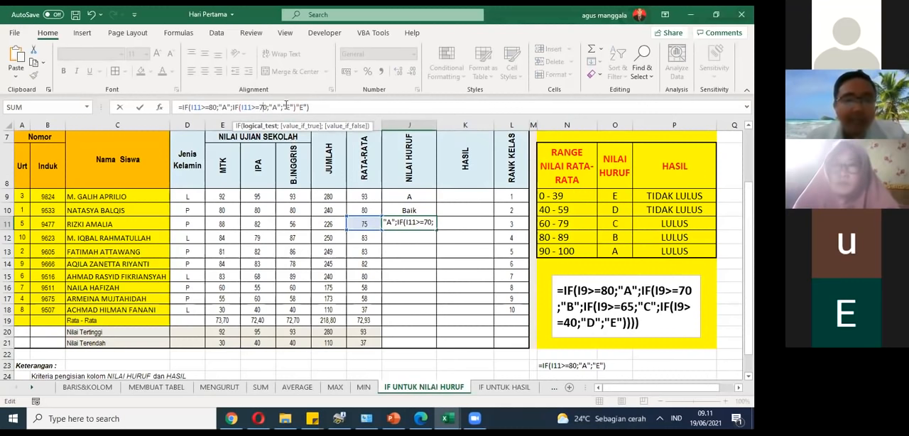
{"action": "double_click", "coordinate": [275, 107]}
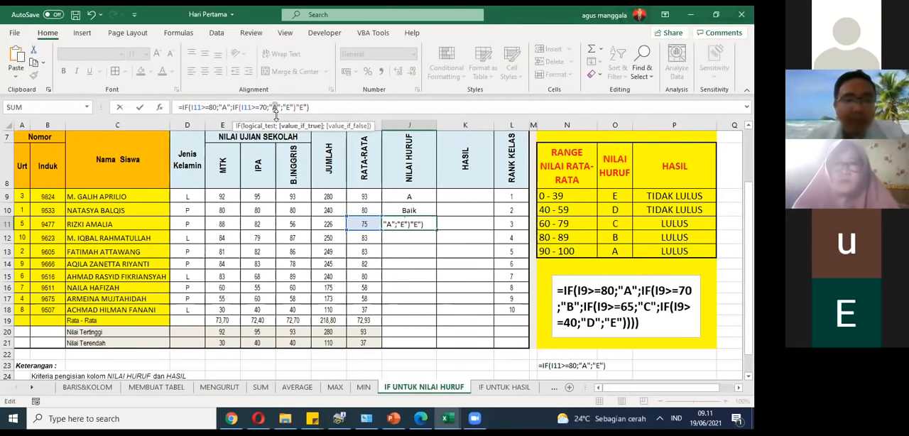
{"action": "type", "text": "B"}
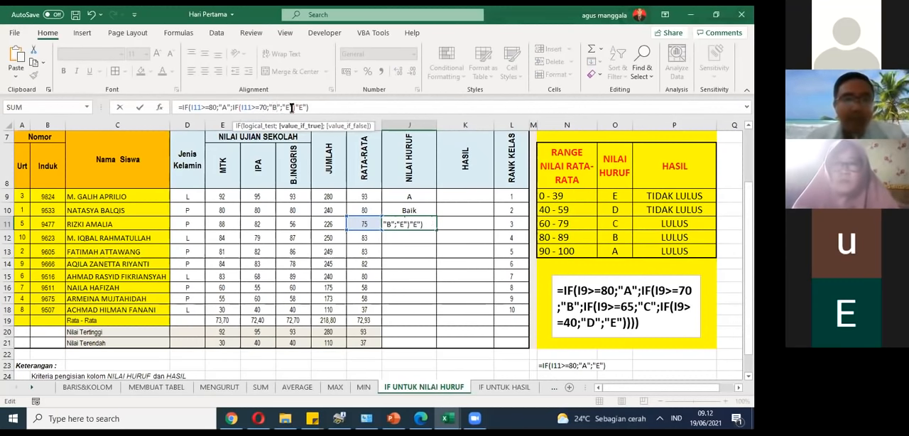
{"action": "left_click", "coordinate": [285, 109]}
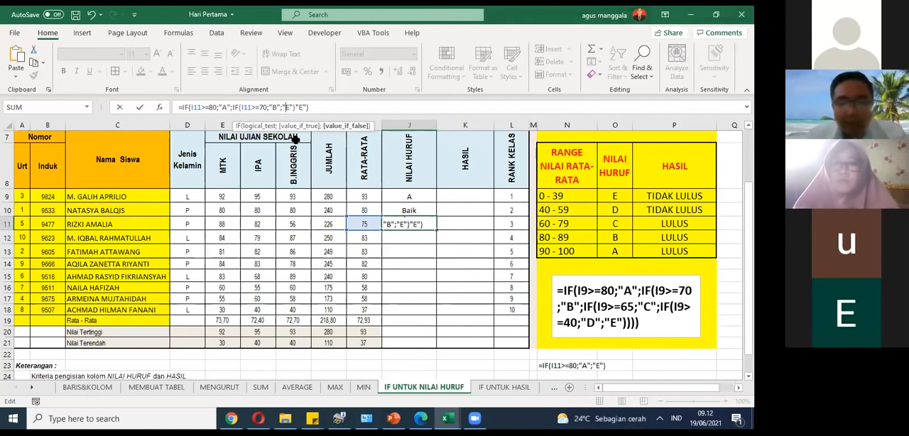
{"action": "key", "text": "Escape"}
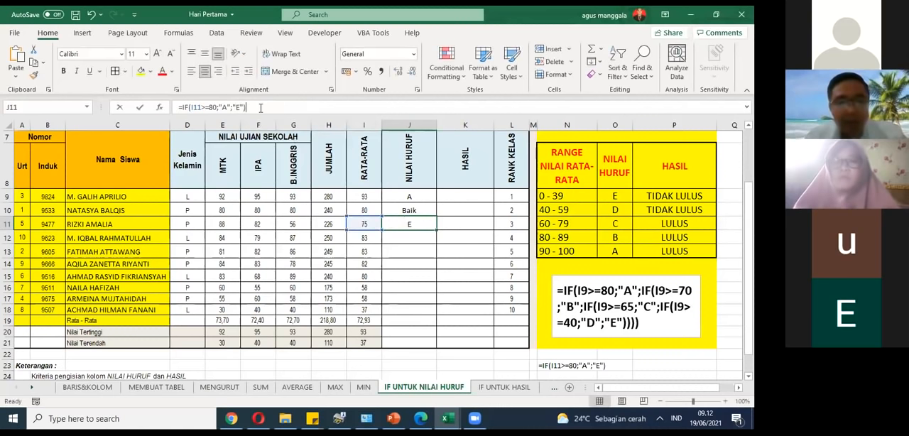
Step: Clear the formula from J11 in the NILAI HURUF column
{"action": "key", "text": "BackSpace"}
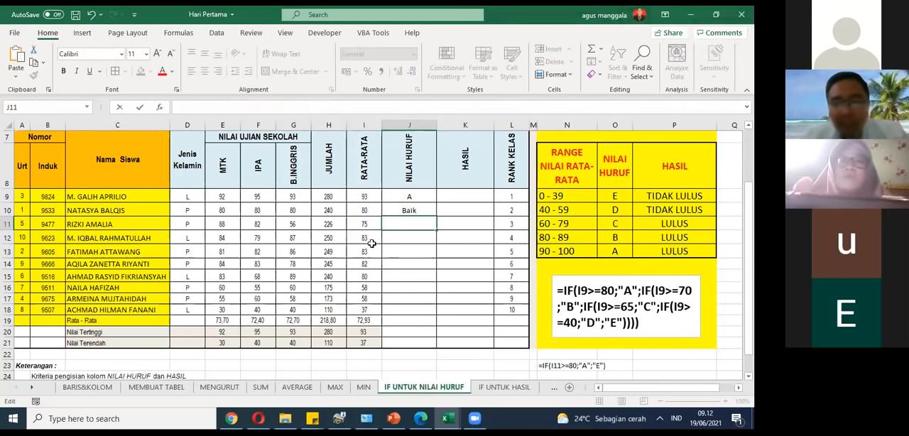
{"action": "left_click_drag", "start_coordinate": [356, 225], "coordinate": [356, 224]}
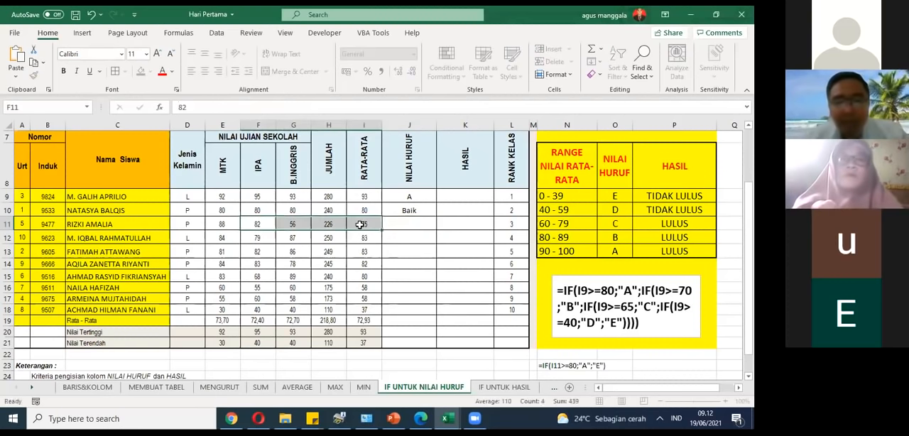
{"action": "left_click", "coordinate": [407, 226]}
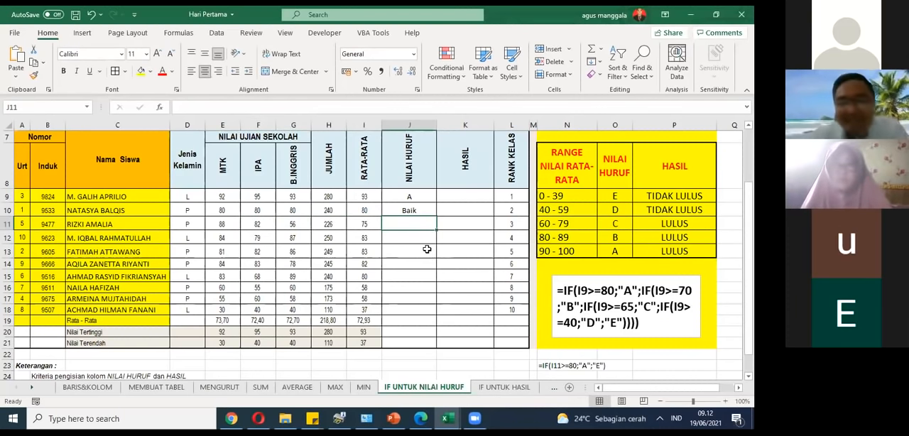
Step: Examine the average in I10 and each condition and result of the nested IF formula in J10
{"action": "left_click", "coordinate": [351, 210]}
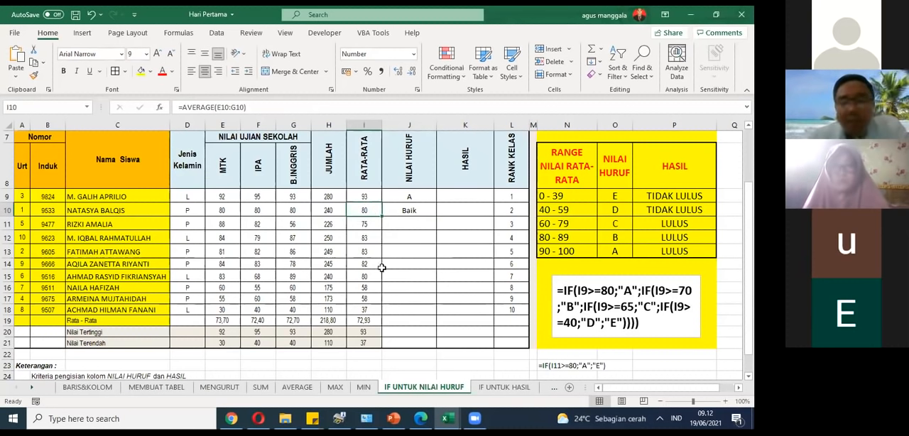
{"action": "left_click", "coordinate": [425, 214]}
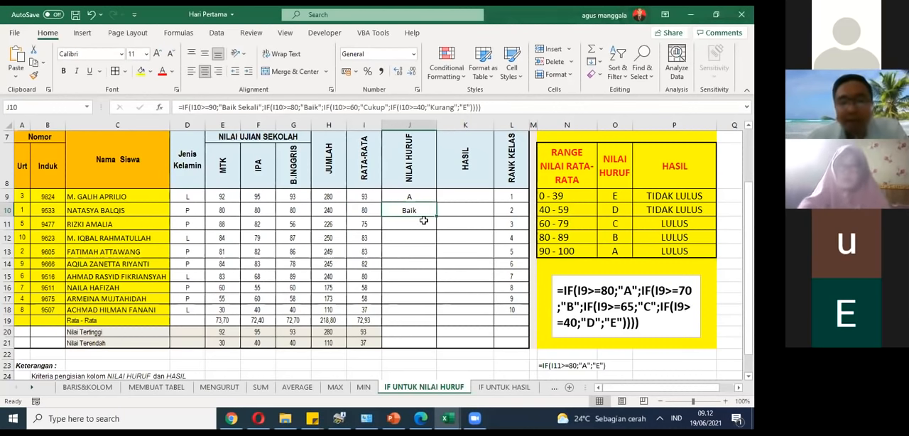
{"action": "left_click", "coordinate": [421, 223]}
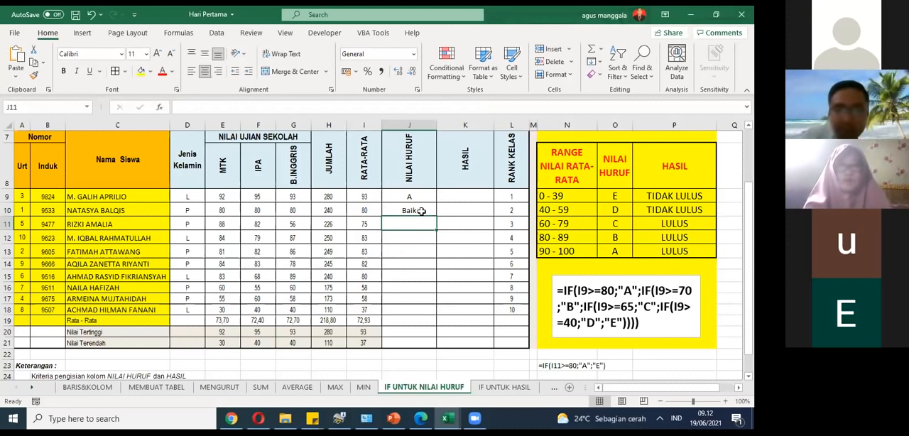
{"action": "left_click", "coordinate": [422, 212]}
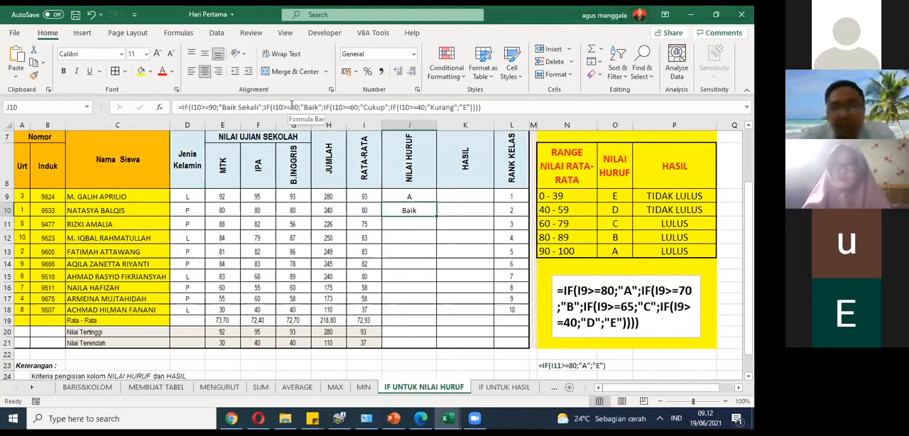
{"action": "left_click", "coordinate": [209, 106]}
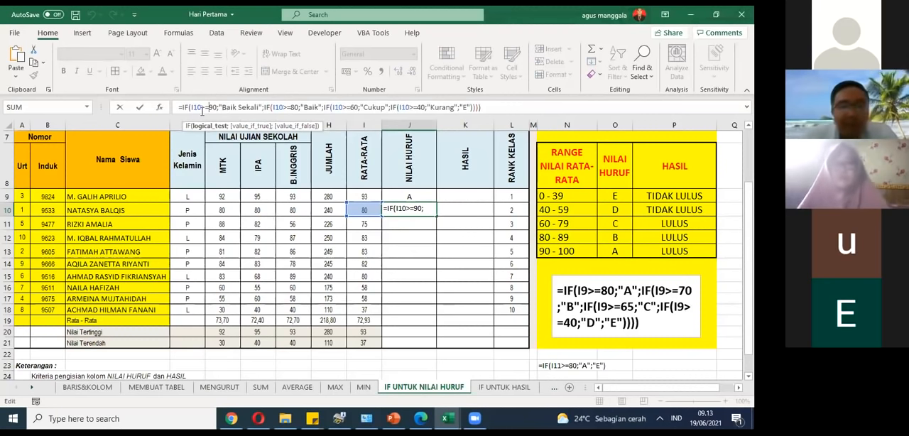
{"action": "left_click", "coordinate": [310, 107]}
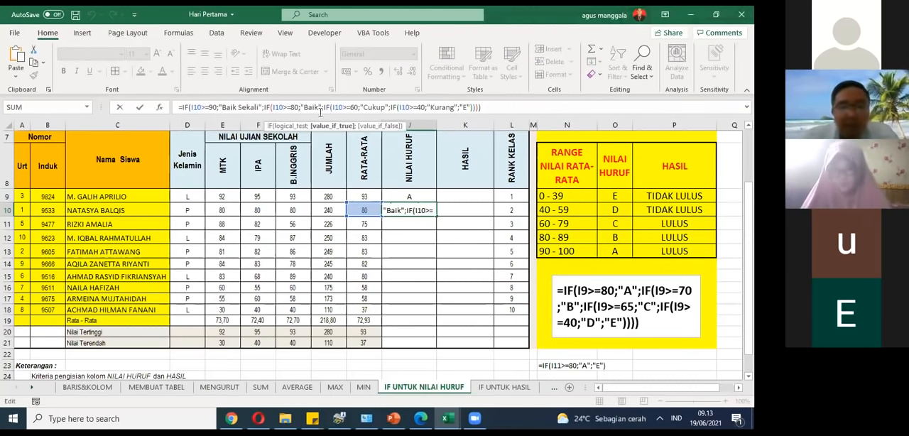
{"action": "left_click", "coordinate": [350, 108]}
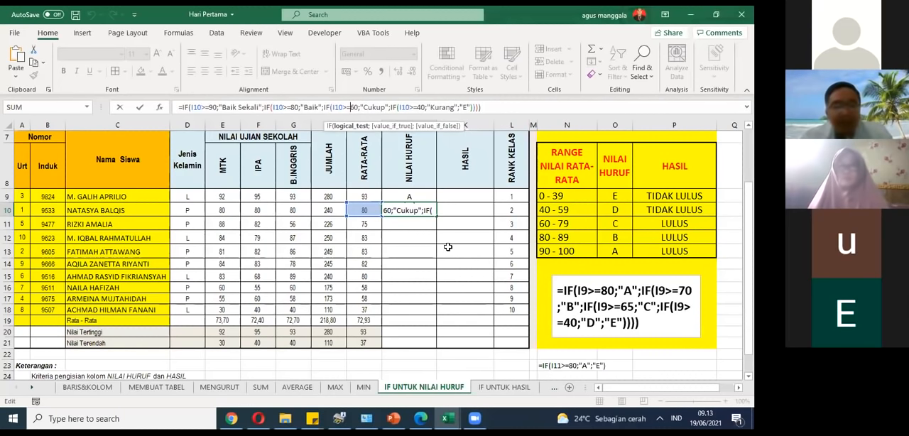
{"action": "key", "text": "ctrl+Return"}
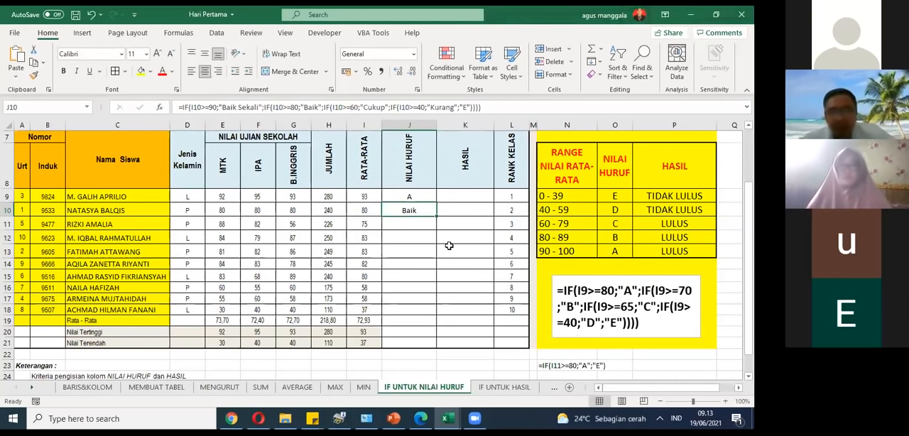
Step: Widen the text box holding the sample nested IF formula on both sides within the yellow area
{"action": "left_click", "coordinate": [673, 320]}
{"action": "left_click_drag", "start_coordinate": [699, 304], "coordinate": [707, 306]}
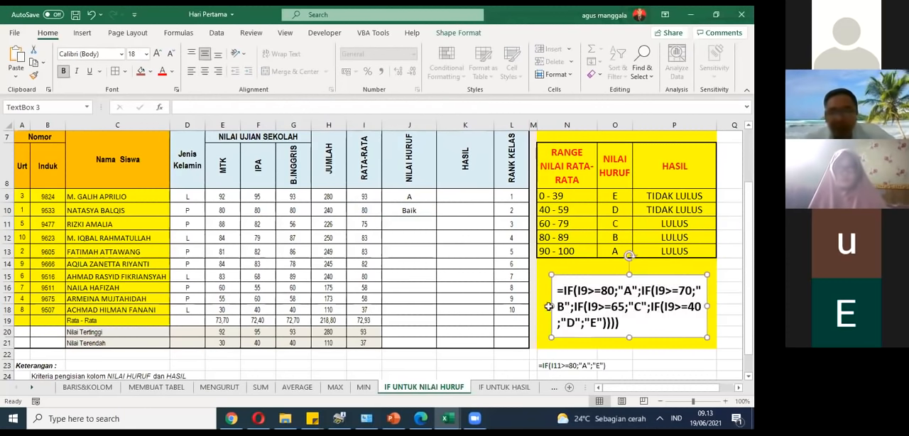
{"action": "left_click_drag", "start_coordinate": [551, 306], "coordinate": [543, 306]}
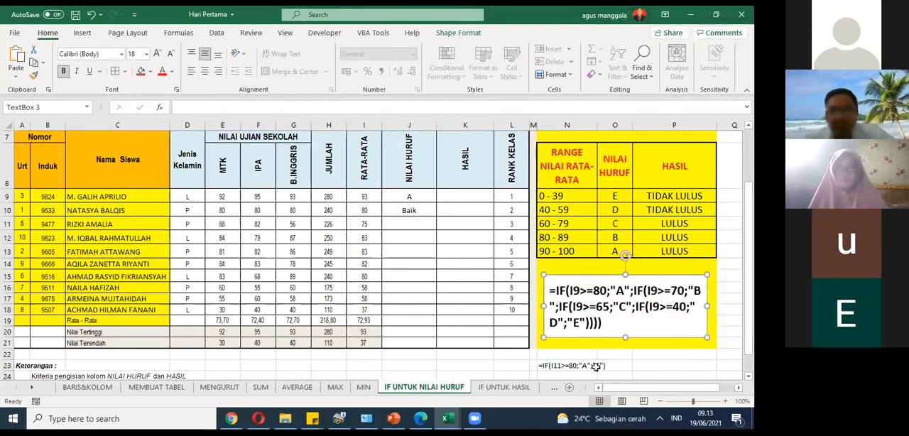
Step: Compare the single IF text in N23 with the nested IF example and its closing brackets in the text box
{"action": "left_click", "coordinate": [561, 367]}
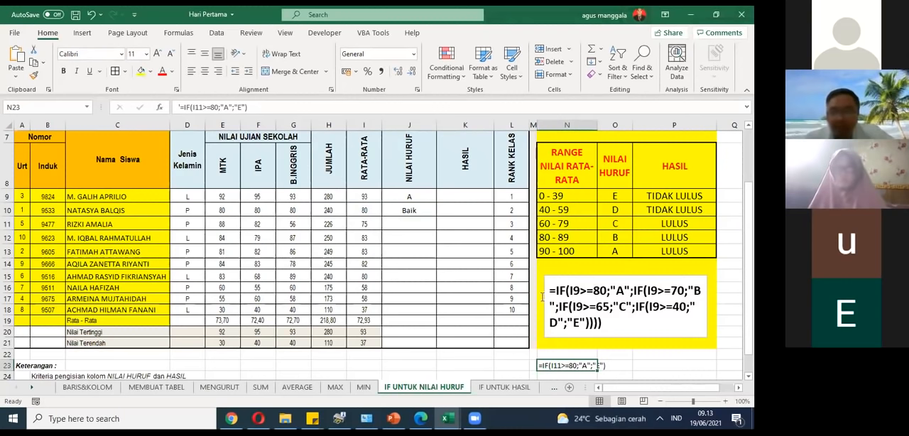
{"action": "left_click_drag", "start_coordinate": [548, 291], "coordinate": [602, 324]}
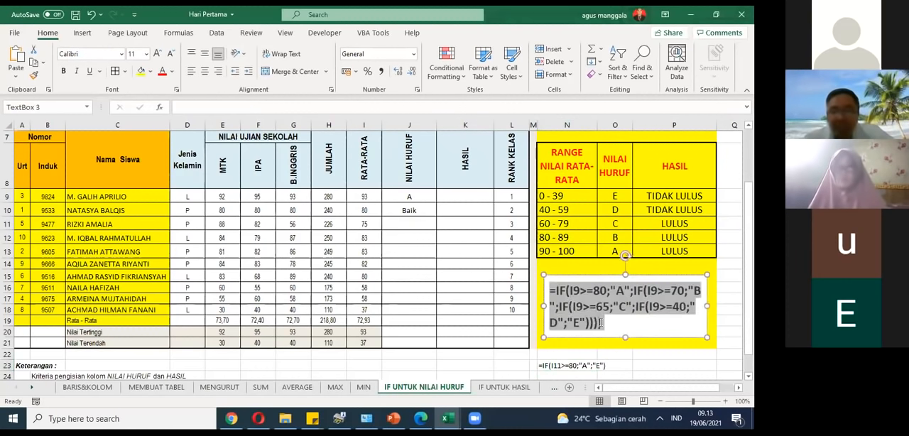
{"action": "left_click", "coordinate": [614, 325]}
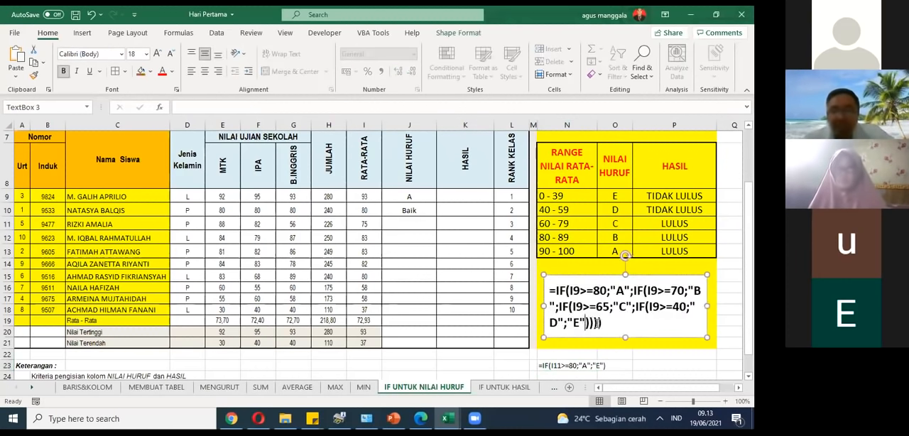
{"action": "left_click", "coordinate": [621, 362]}
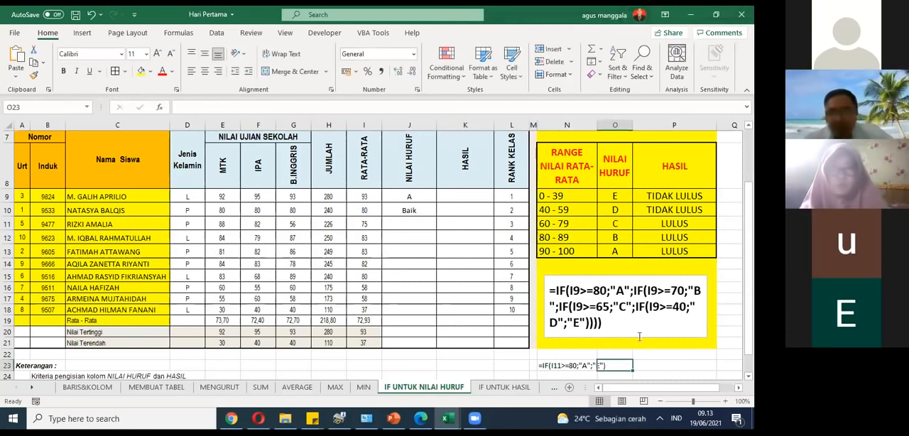
{"action": "left_click", "coordinate": [640, 362]}
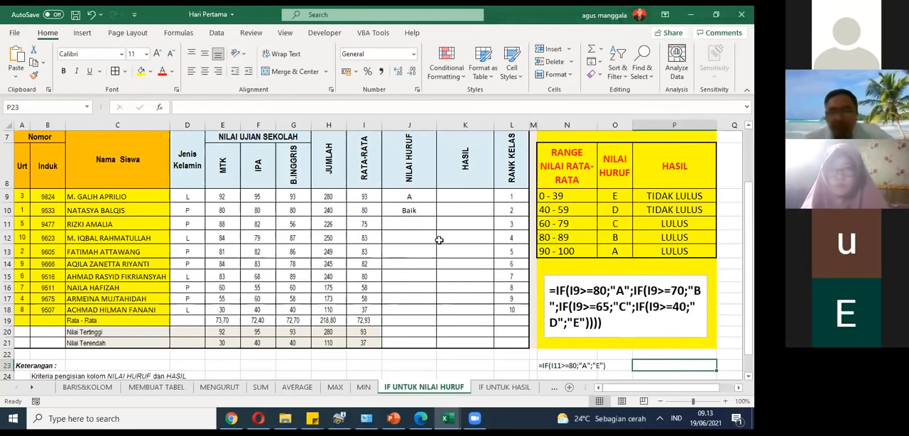
Step: Fill the nested IF grade formula from J9 down through J18, replacing the existing entries
{"action": "left_click", "coordinate": [435, 213]}
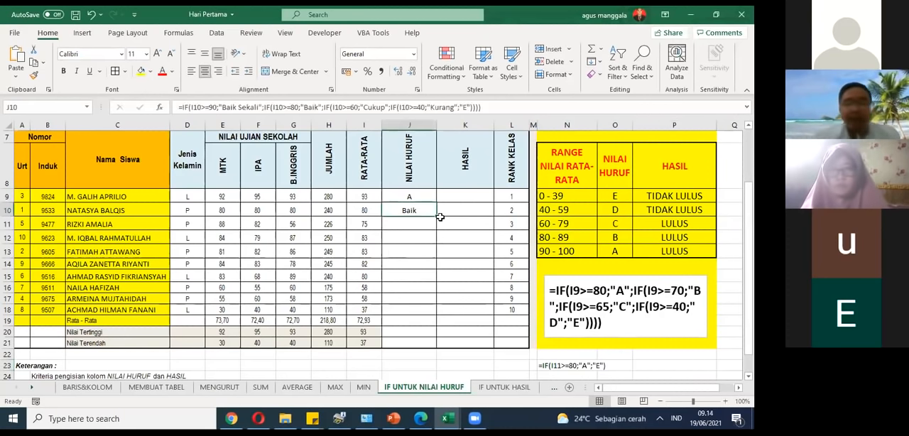
{"action": "left_click", "coordinate": [433, 198]}
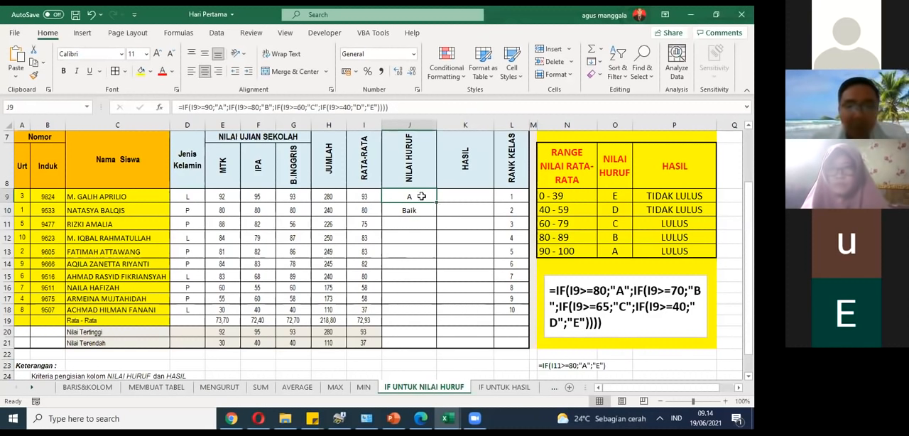
{"action": "left_click", "coordinate": [385, 107]}
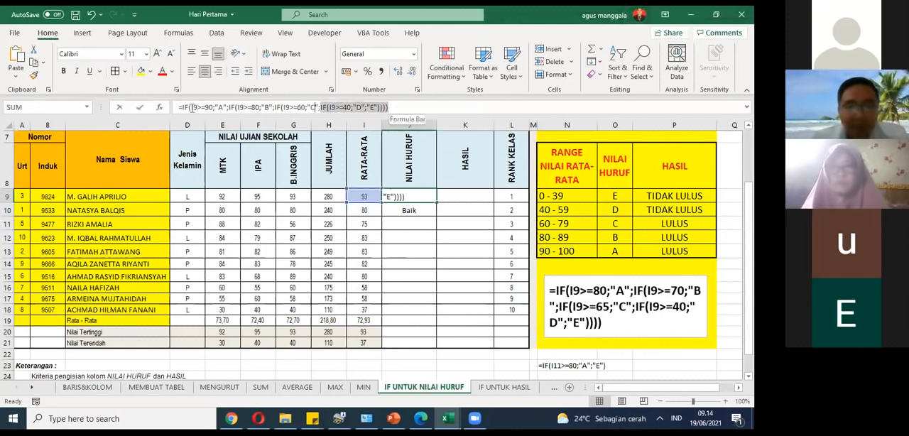
{"action": "left_click", "coordinate": [390, 222]}
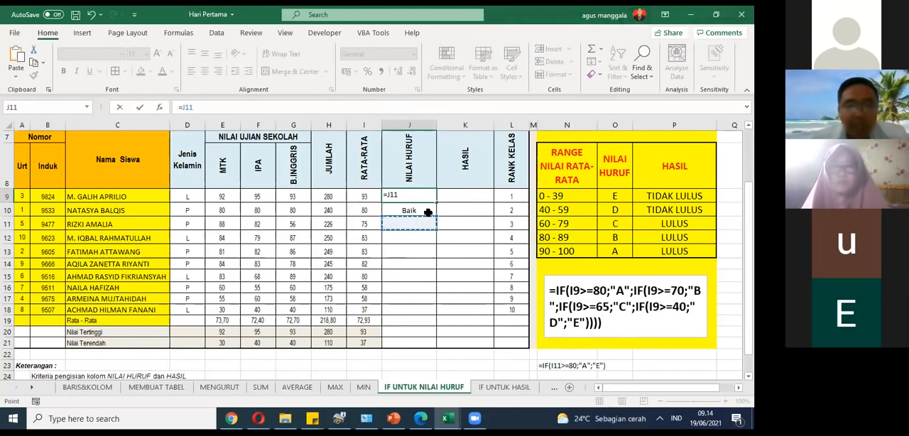
{"action": "key", "text": "Escape"}
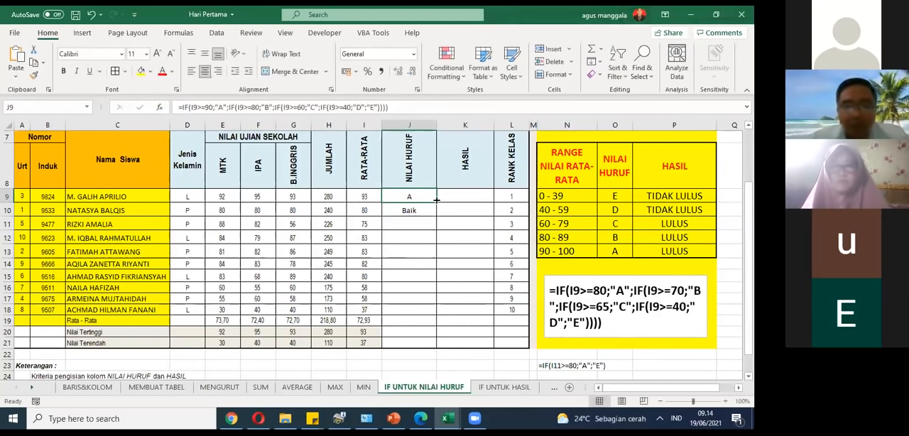
{"action": "left_click_drag", "start_coordinate": [436, 199], "coordinate": [416, 312]}
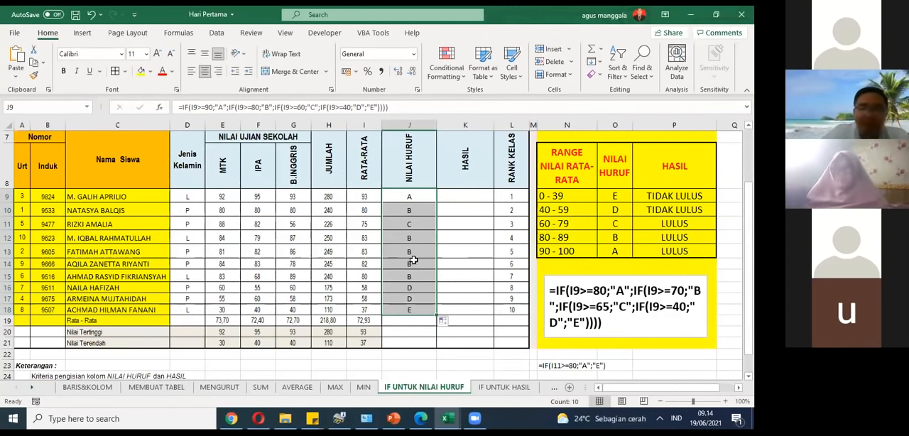
Step: Check the letter grades and the filled formulas in J10 and J12
{"action": "left_click", "coordinate": [400, 205]}
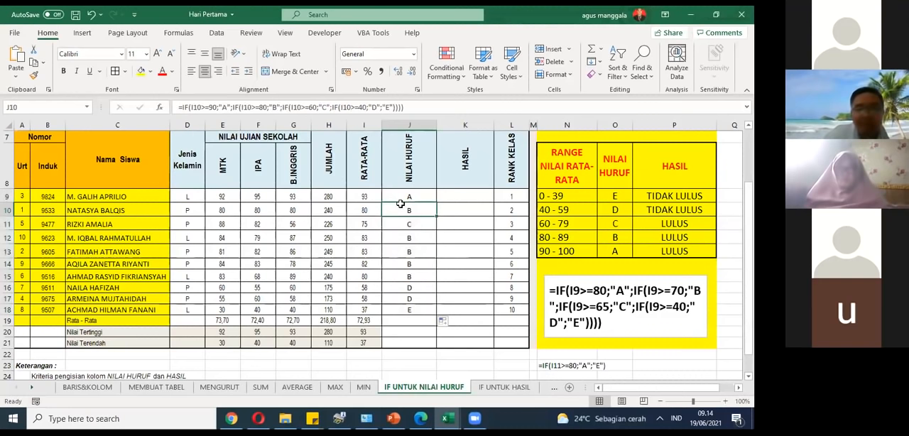
{"action": "left_click", "coordinate": [408, 237]}
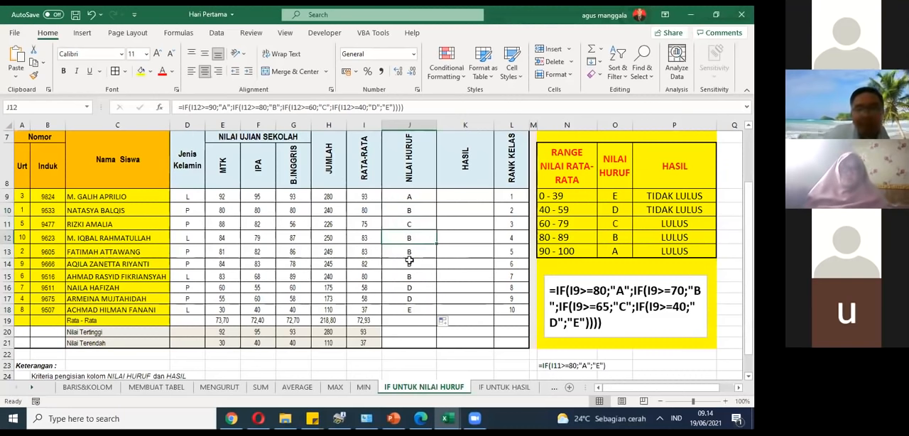
{"action": "left_click", "coordinate": [406, 211]}
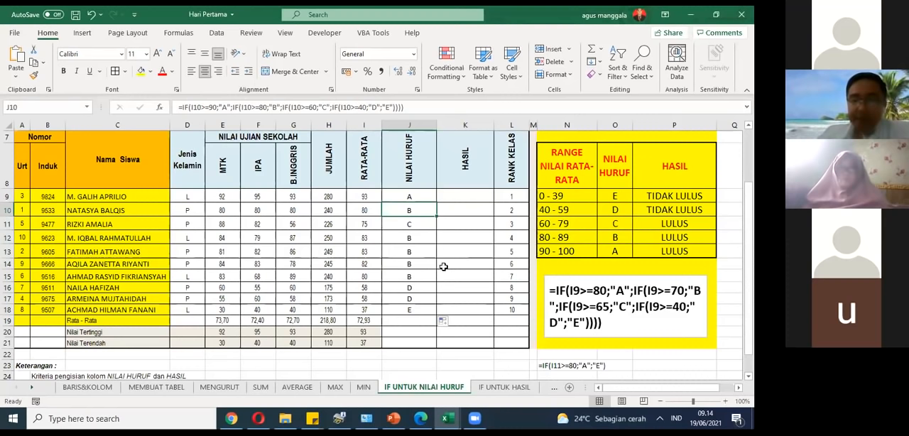
Step: Switch to the IF UNTUK HASIL worksheet
{"action": "left_click", "coordinate": [426, 321]}
{"action": "left_click_drag", "start_coordinate": [666, 394], "coordinate": [681, 395]}
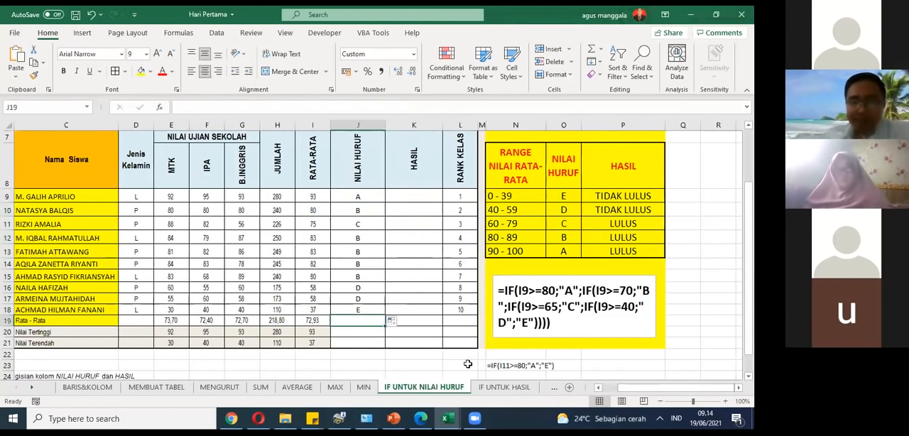
{"action": "left_click", "coordinate": [502, 387]}
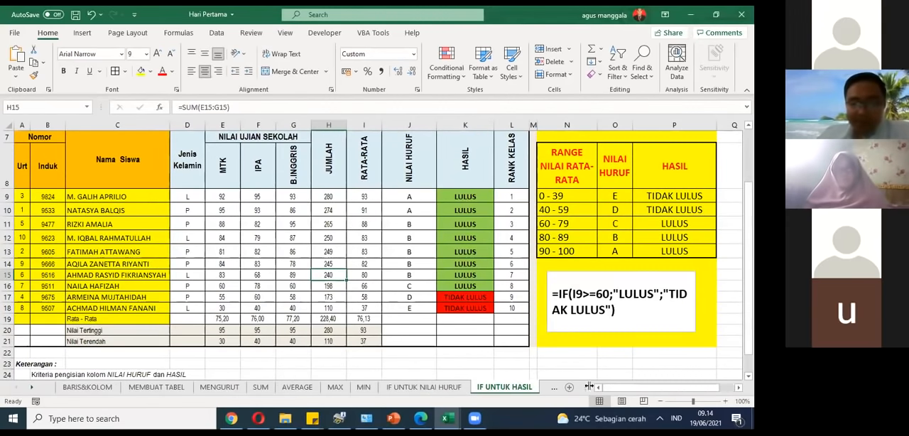
Step: Compare the empty HASIL column on the IF UNTUK NILAI HURUF worksheet with the one on IF UNTUK HASIL
{"action": "left_click_drag", "start_coordinate": [648, 389], "coordinate": [657, 388]}
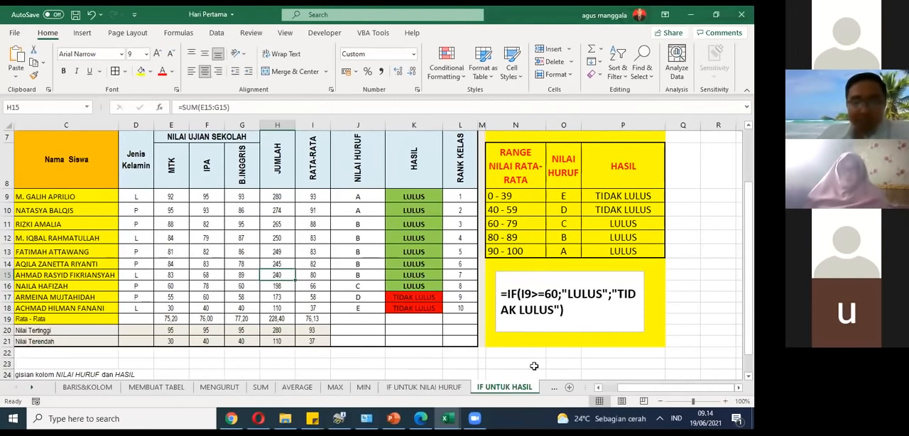
{"action": "left_click", "coordinate": [445, 386]}
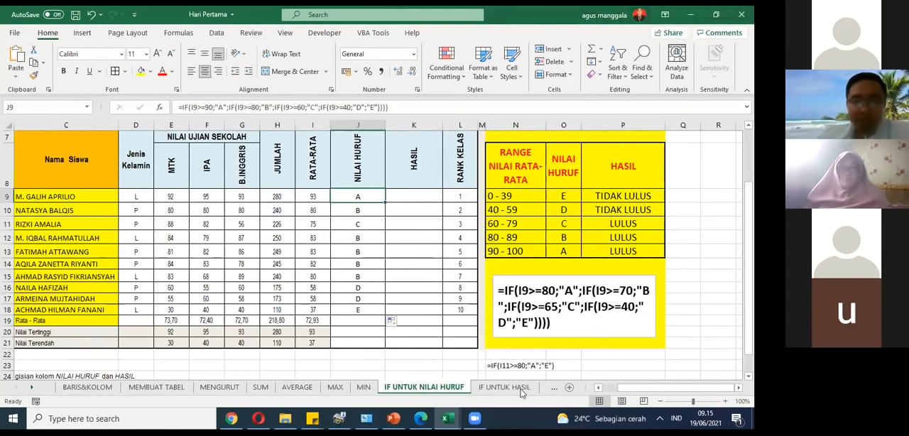
{"action": "left_click", "coordinate": [527, 387]}
Step: Inspect the pass/fail IF formula in K9 and the average in I9 that it tests
{"action": "left_click", "coordinate": [419, 196]}
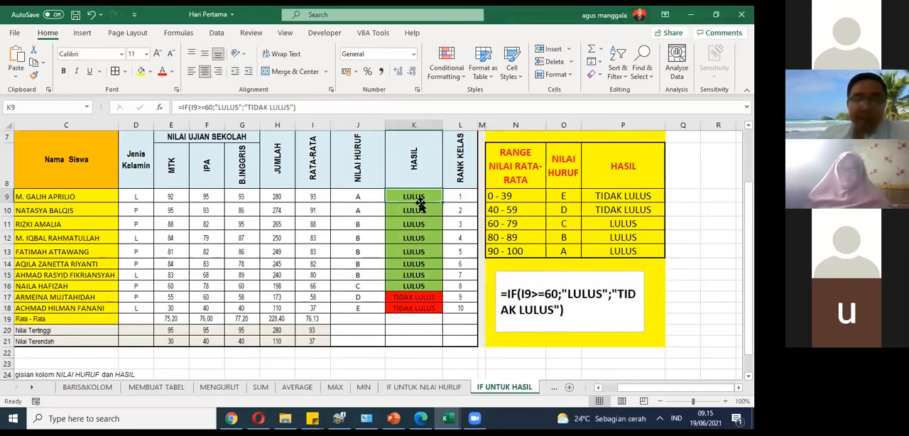
{"action": "left_click", "coordinate": [288, 107]}
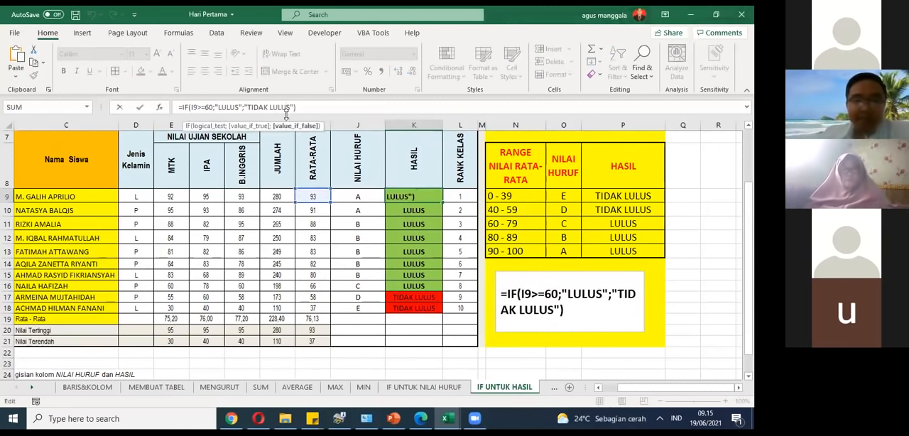
{"action": "left_click", "coordinate": [358, 285]}
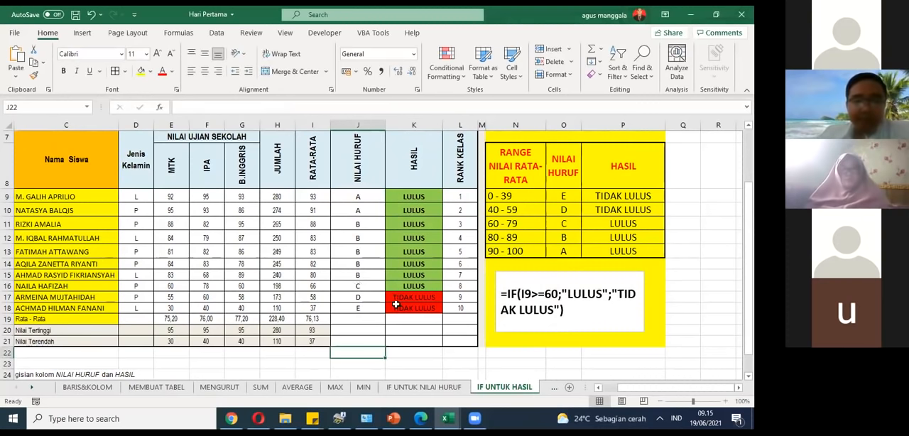
{"action": "left_click", "coordinate": [428, 198]}
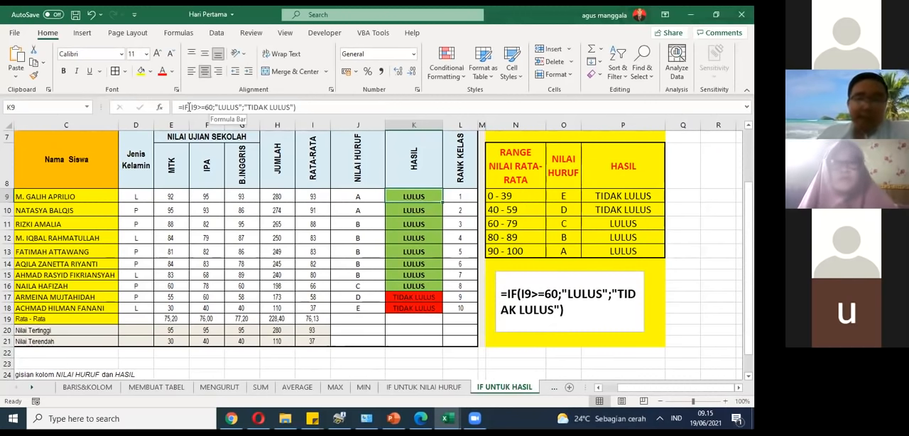
{"action": "left_click", "coordinate": [199, 107]}
{"action": "double_click", "coordinate": [199, 107]}
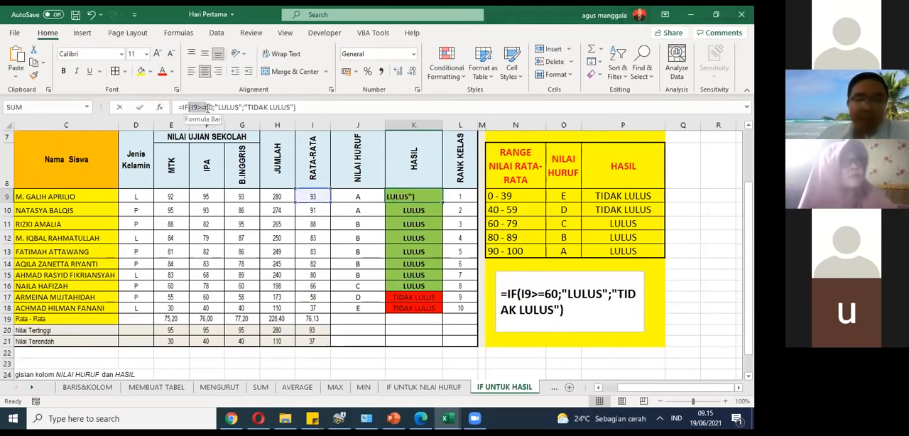
{"action": "left_click", "coordinate": [310, 198]}
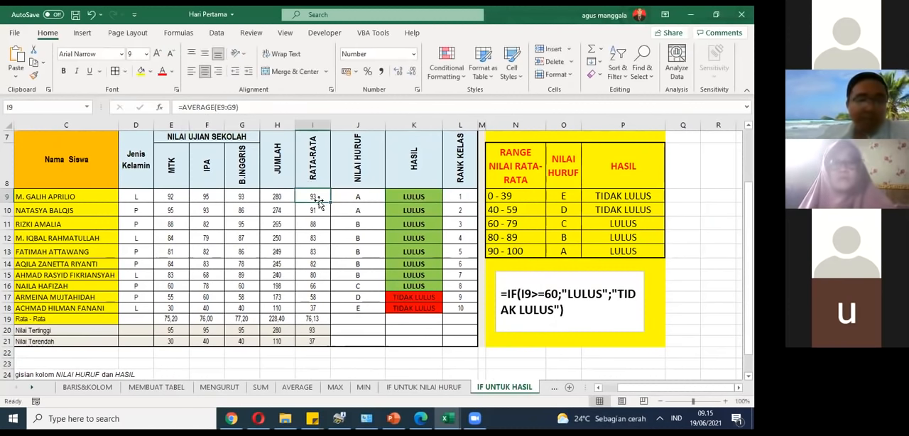
{"action": "left_click", "coordinate": [411, 198]}
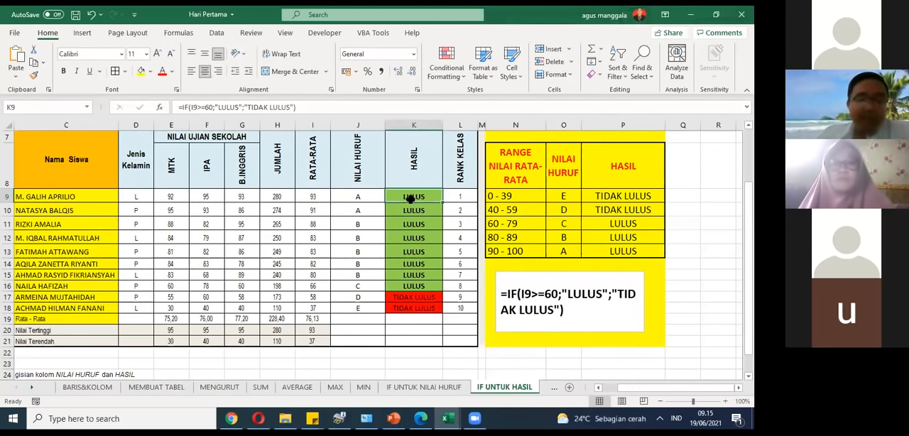
Step: Examine the condition, the "LULUS" value and the "TIDAK LULUS" value in K9's IF formula one by one
{"action": "left_click", "coordinate": [203, 107]}
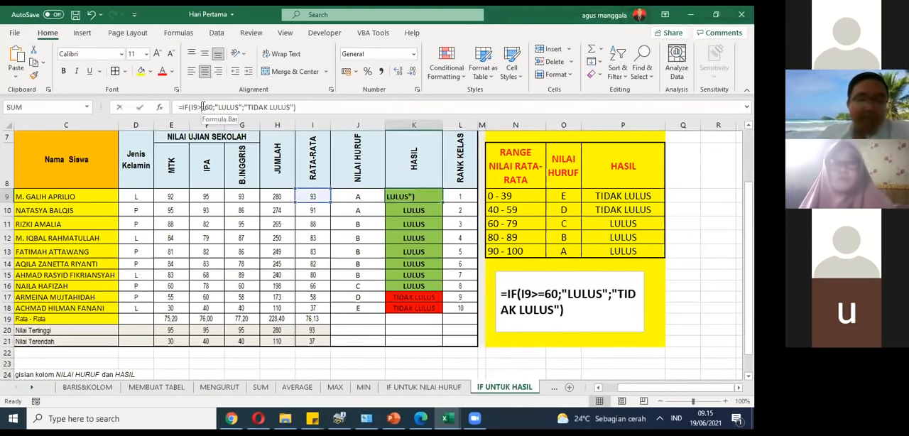
{"action": "left_click", "coordinate": [198, 107]}
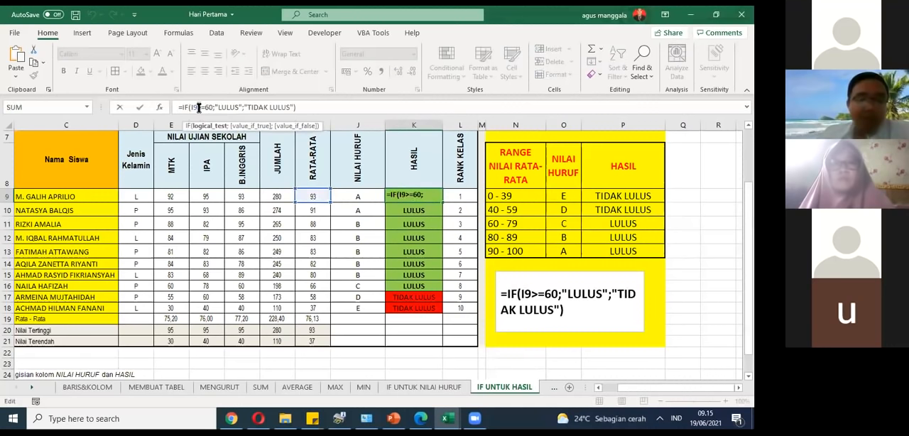
{"action": "left_click", "coordinate": [221, 108]}
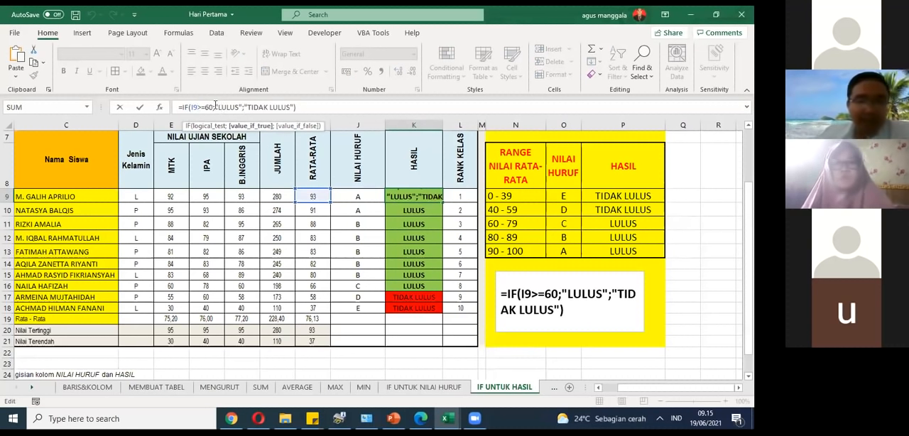
{"action": "left_click_drag", "start_coordinate": [215, 106], "coordinate": [240, 107]}
{"action": "left_click", "coordinate": [239, 107]}
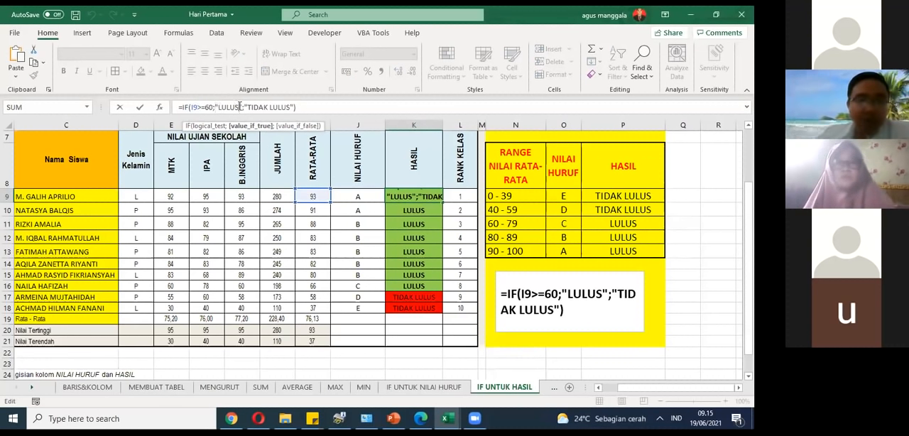
{"action": "double_click", "coordinate": [244, 107]}
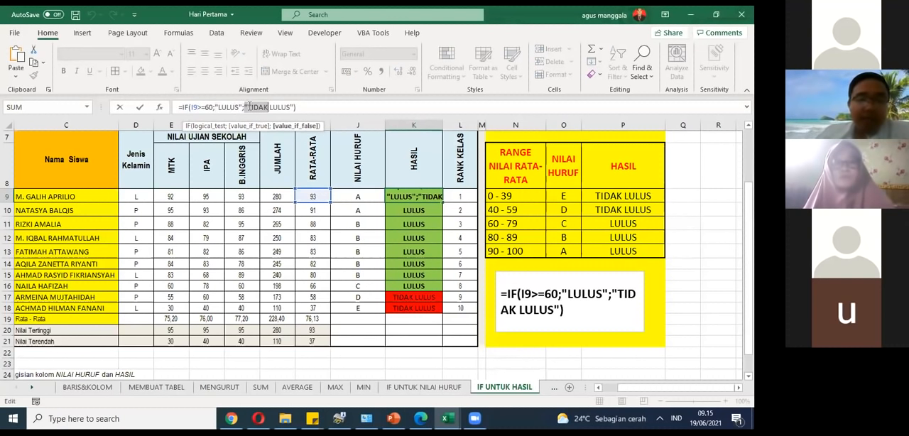
{"action": "left_click", "coordinate": [248, 106]}
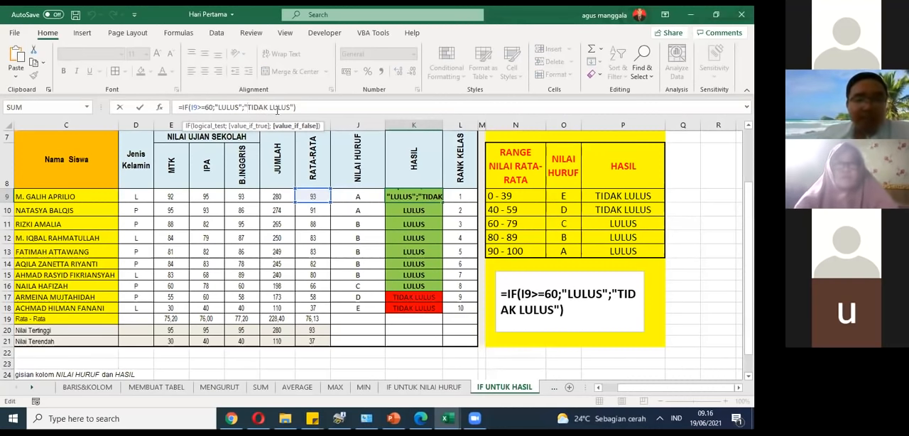
{"action": "left_click", "coordinate": [370, 211]}
{"action": "left_click", "coordinate": [406, 198]}
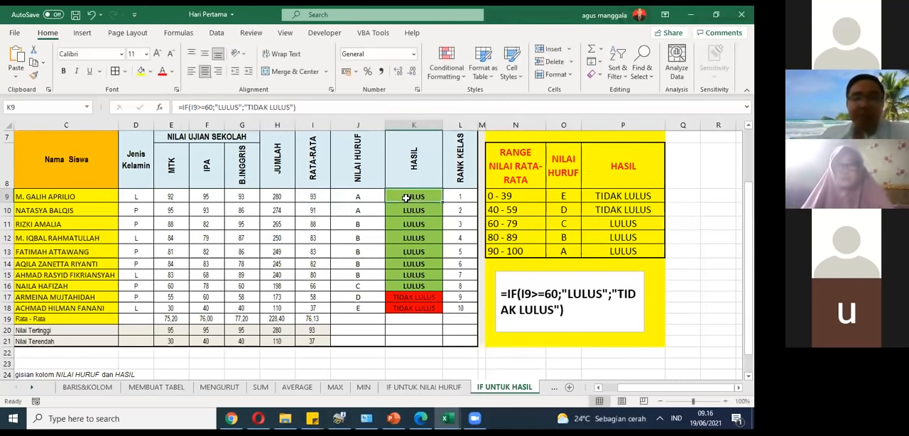
{"action": "left_click_drag", "start_coordinate": [295, 107], "coordinate": [162, 107]}
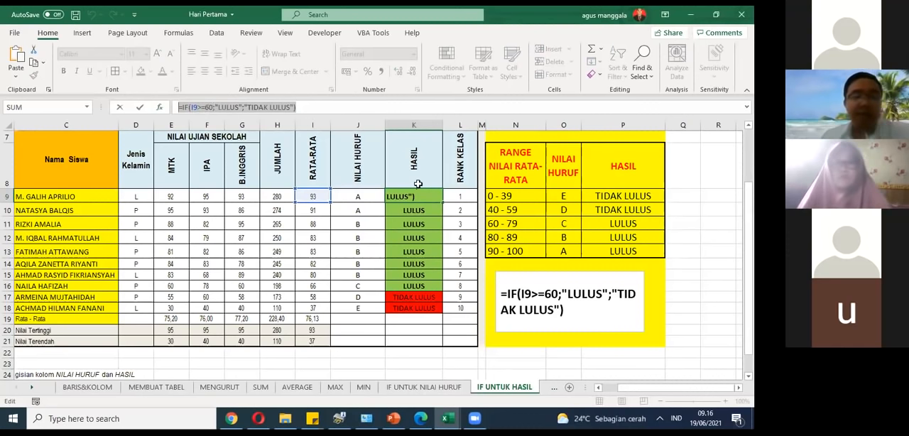
{"action": "type", "text": "="}
{"action": "left_click", "coordinate": [416, 226]}
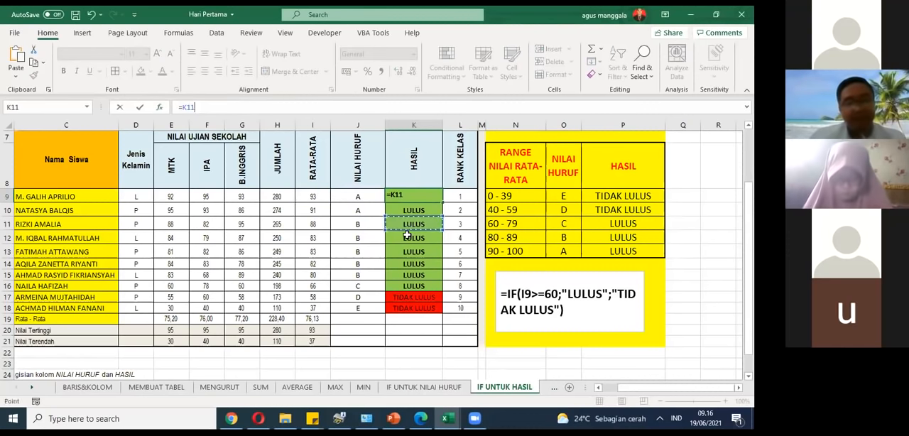
{"action": "key", "text": "Escape"}
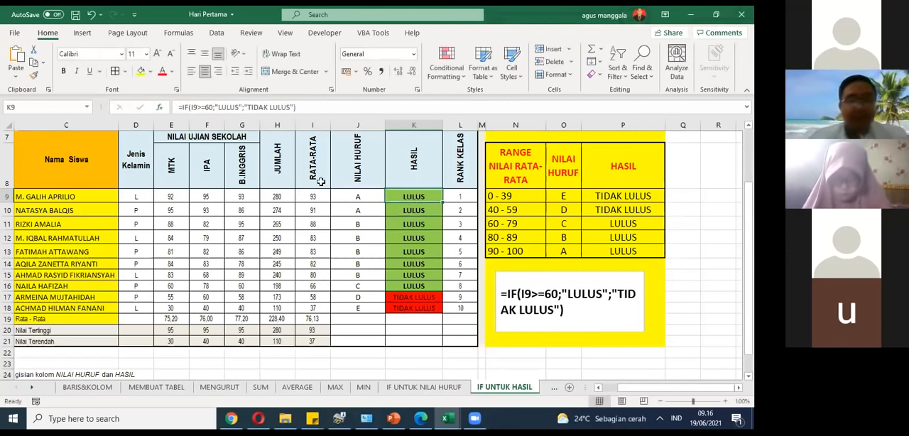
Step: Set the passing threshold in K9's IF formula to 70 and fill it down through K18
{"action": "left_click", "coordinate": [211, 107]}
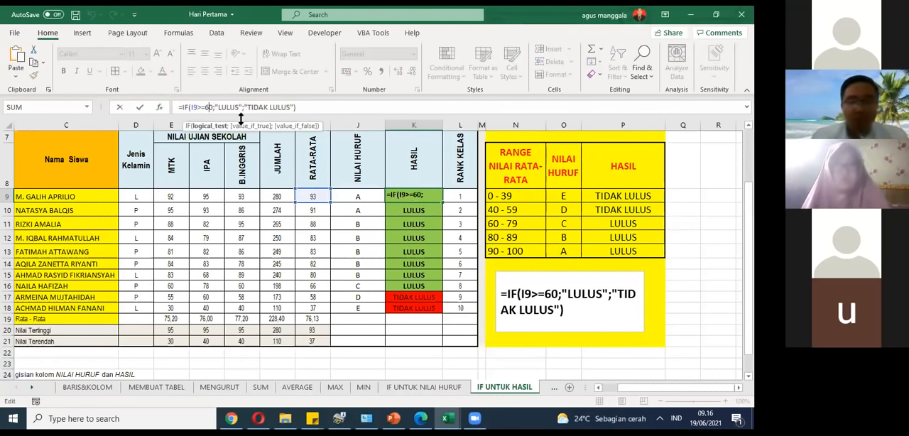
{"action": "key", "text": "BackSpace"}
{"action": "type", "text": "7"}
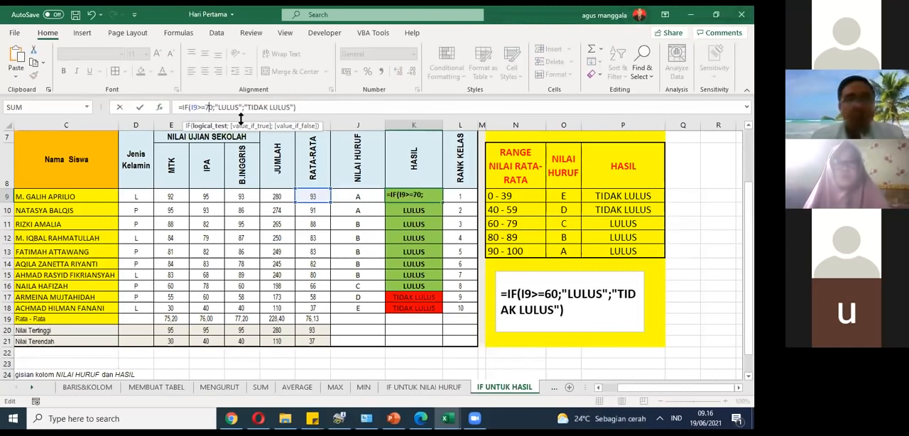
{"action": "key", "text": "Return"}
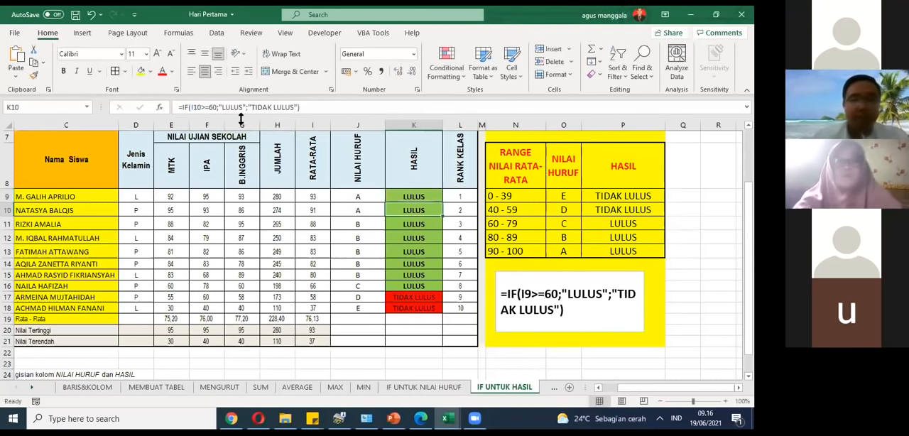
{"action": "left_click", "coordinate": [428, 192]}
{"action": "left_click_drag", "start_coordinate": [441, 204], "coordinate": [465, 308]}
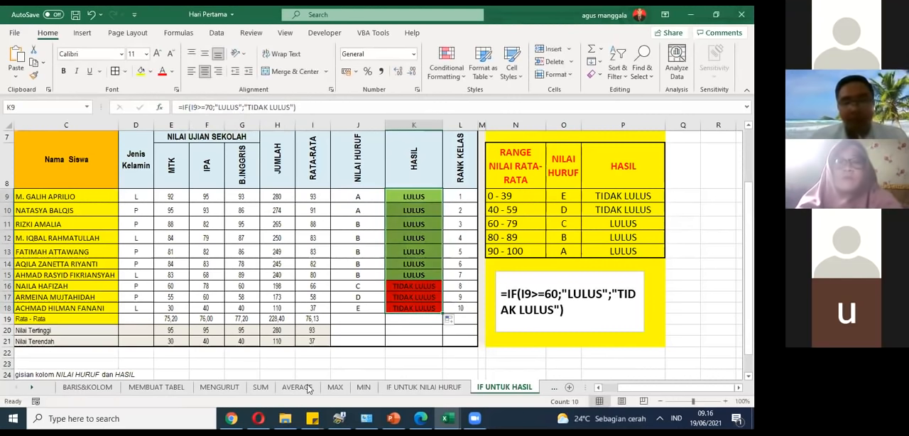
Step: Check the result in K16 against the average in I16 and the example formula in the text box
{"action": "left_click", "coordinate": [315, 285]}
{"action": "left_click", "coordinate": [408, 288]}
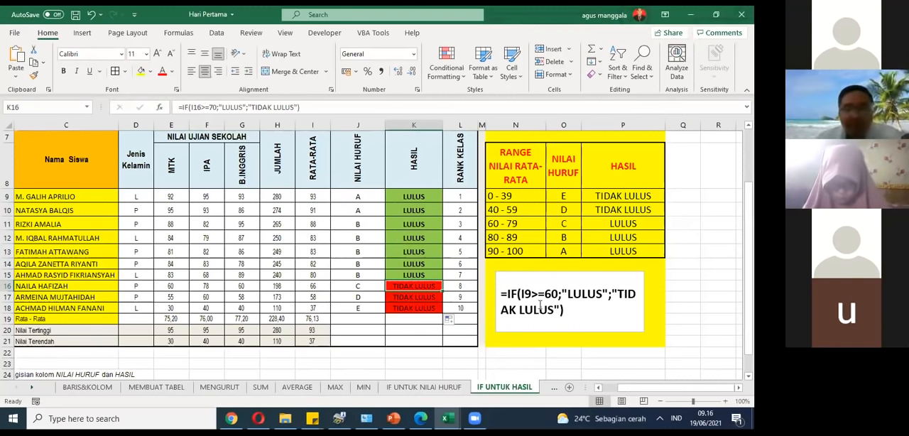
{"action": "left_click_drag", "start_coordinate": [503, 297], "coordinate": [568, 312]}
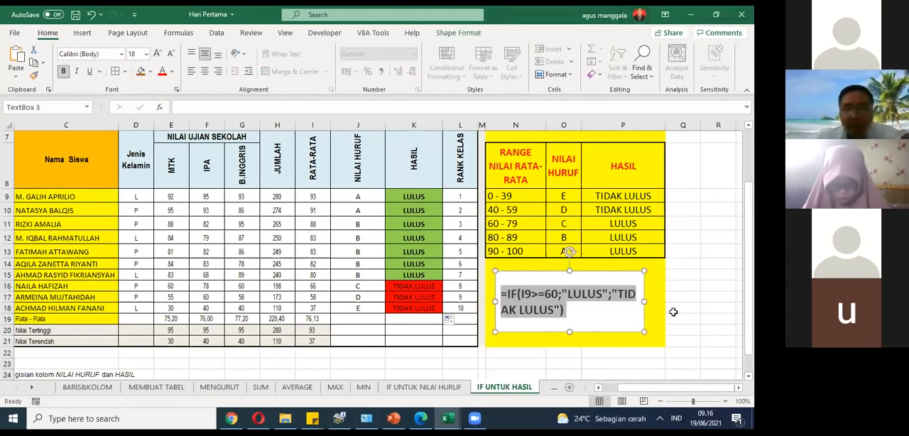
{"action": "left_click", "coordinate": [685, 307]}
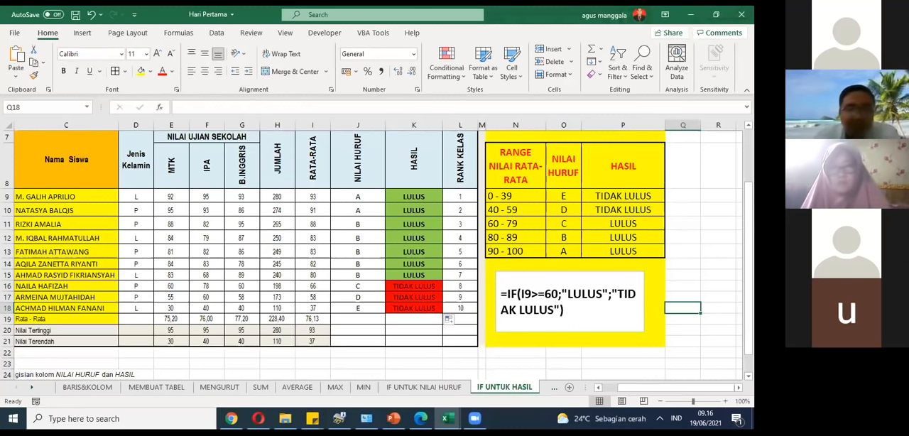
{"action": "left_click", "coordinate": [414, 286]}
Step: Reveal the remaining worksheet tabs from RANGKING KELAS through LOWER
{"action": "left_click", "coordinate": [32, 389]}
{"action": "left_click", "coordinate": [32, 388]}
{"action": "left_click", "coordinate": [32, 388]}
{"action": "left_click", "coordinate": [32, 388]}
{"action": "left_click", "coordinate": [32, 389]}
{"action": "left_click", "coordinate": [32, 388]}
{"action": "left_click", "coordinate": [32, 388]}
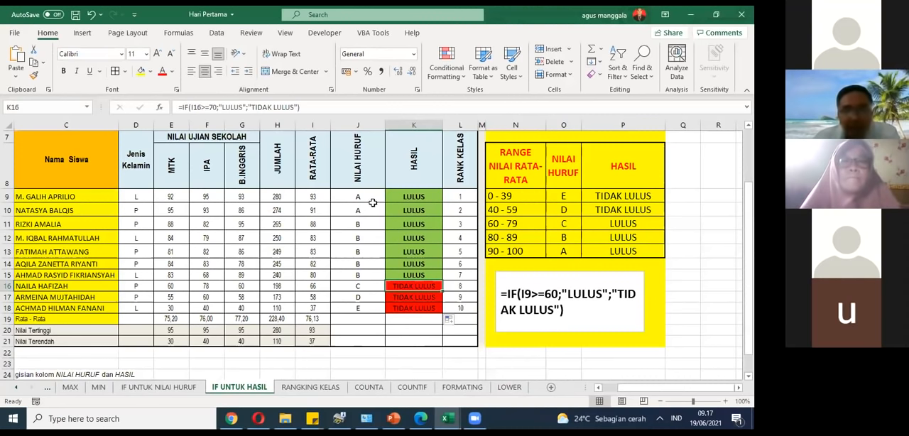
Step: Replace LULUS with the placeholder xxx in the text box's example IF formula
{"action": "left_click", "coordinate": [502, 293]}
{"action": "left_click_drag", "start_coordinate": [501, 293], "coordinate": [561, 311]}
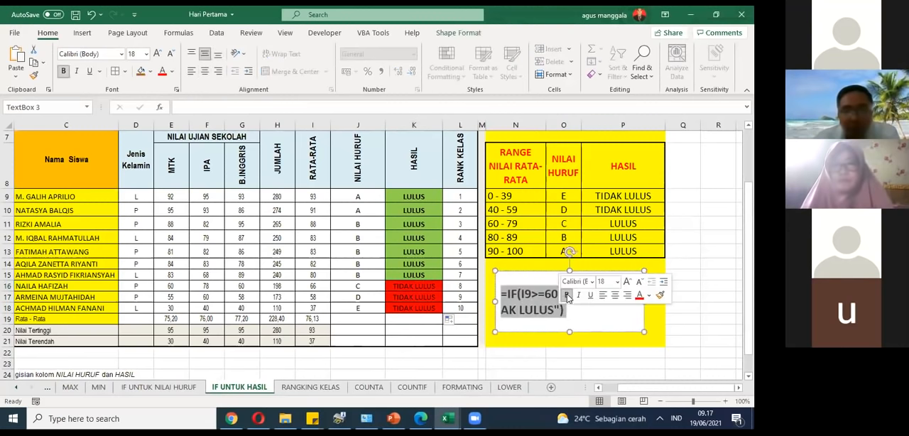
{"action": "left_click", "coordinate": [568, 299]}
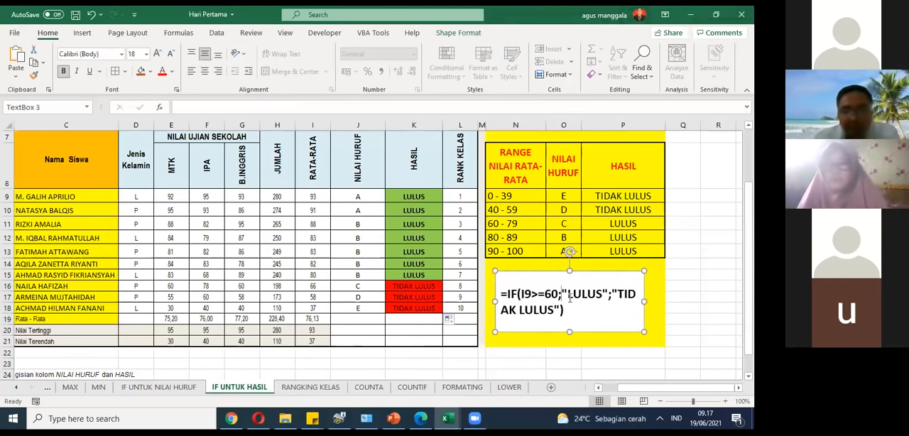
{"action": "left_click", "coordinate": [569, 298]}
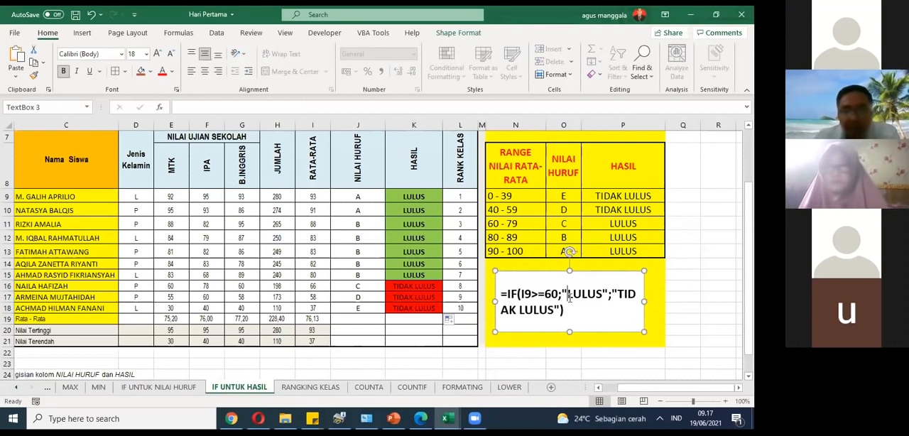
{"action": "key", "text": "Delete"}
{"action": "key", "text": "Delete"}
{"action": "key", "text": "Delete"}
{"action": "key", "text": "Delete"}
{"action": "key", "text": "Delete"}
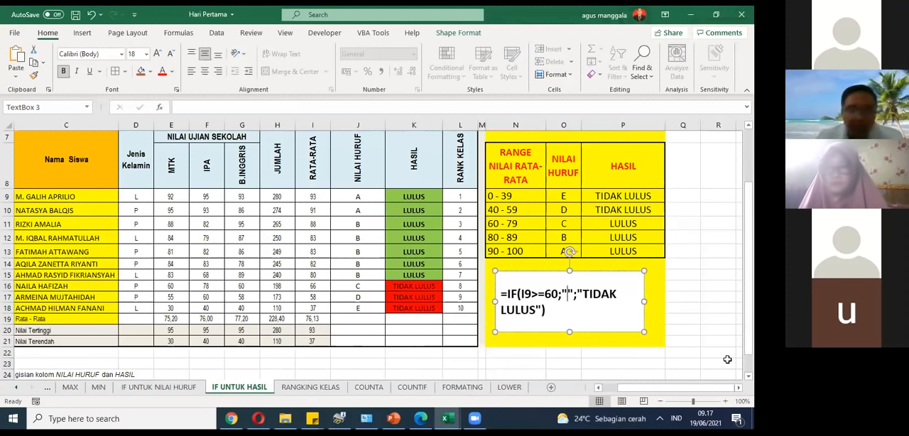
{"action": "type", "text": "xxx"}
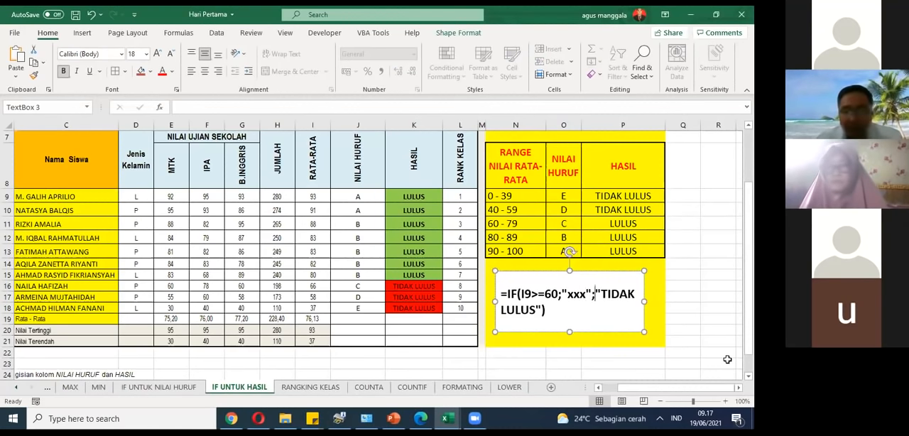
Step: Replace TIDAK LULUS with the placeholder xxxx in the text box's example formula, keeping the quotes and closing bracket
{"action": "key", "text": "Right"}
{"action": "key", "text": "Right"}
{"action": "key", "text": "Right"}
{"action": "type", "text": "xxxx"}
{"action": "key", "text": "Delete"}
{"action": "key", "text": "Delete"}
{"action": "key", "text": "Delete"}
{"action": "key", "text": "Delete"}
{"action": "key", "text": "Delete"}
{"action": "key", "text": "Delete"}
{"action": "key", "text": "Delete"}
{"action": "key", "text": "Delete"}
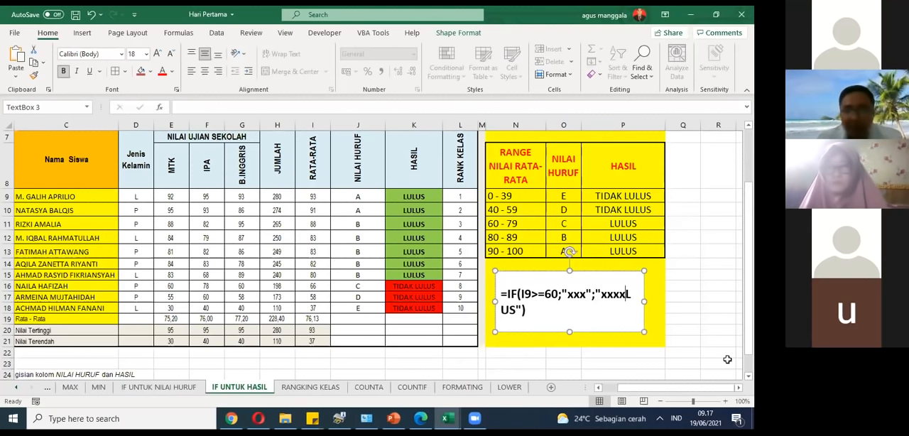
{"action": "key", "text": "Delete"}
{"action": "key", "text": "Delete"}
{"action": "key", "text": "Delete"}
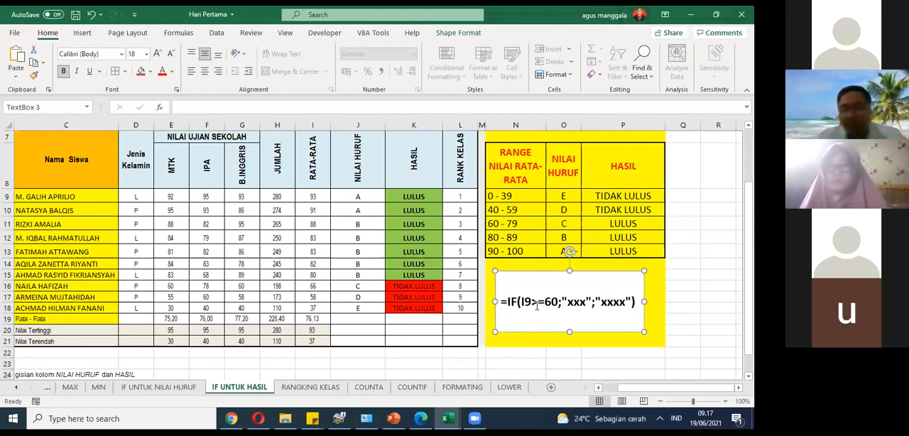
{"action": "double_click", "coordinate": [579, 302]}
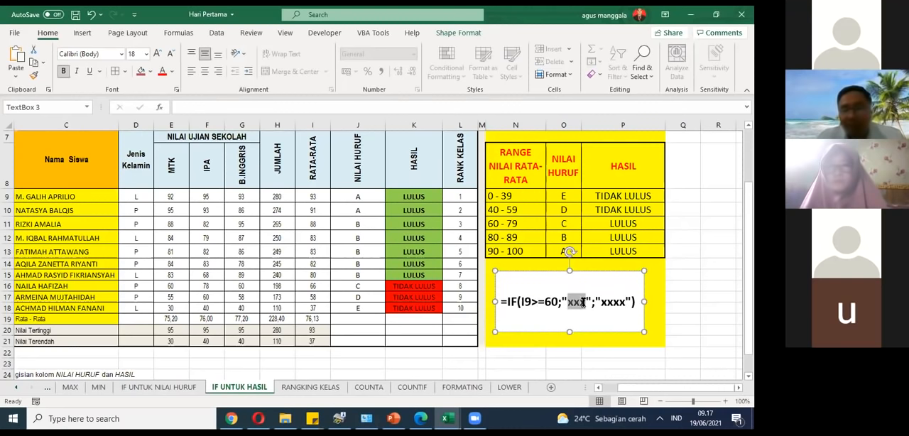
Step: Highlight the xxx and xxxx placeholders in the example IF formula to point them out, and leave the text box
{"action": "left_click", "coordinate": [581, 302]}
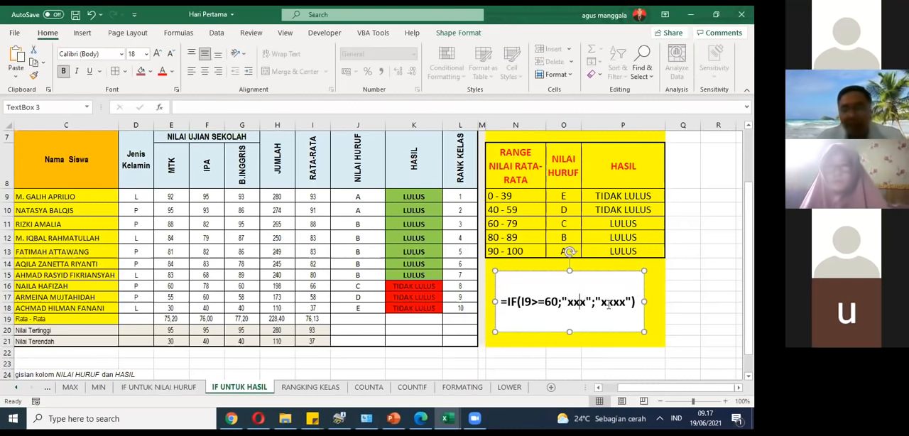
{"action": "left_click_drag", "start_coordinate": [600, 303], "coordinate": [625, 303]}
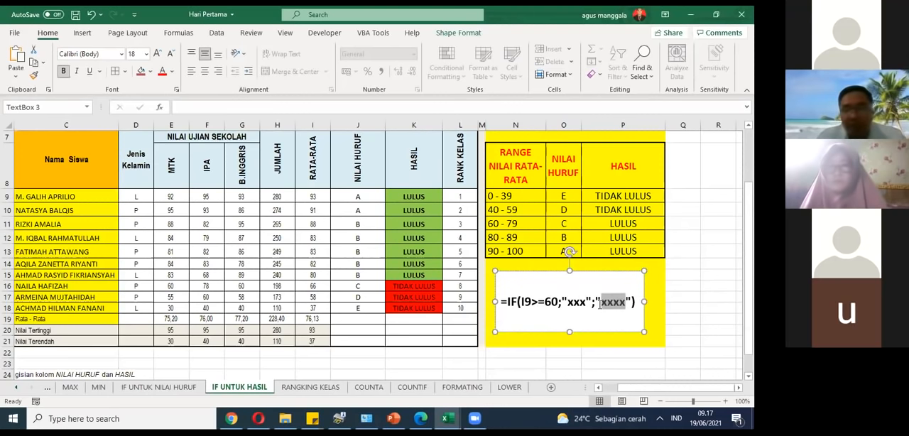
{"action": "left_click", "coordinate": [694, 324]}
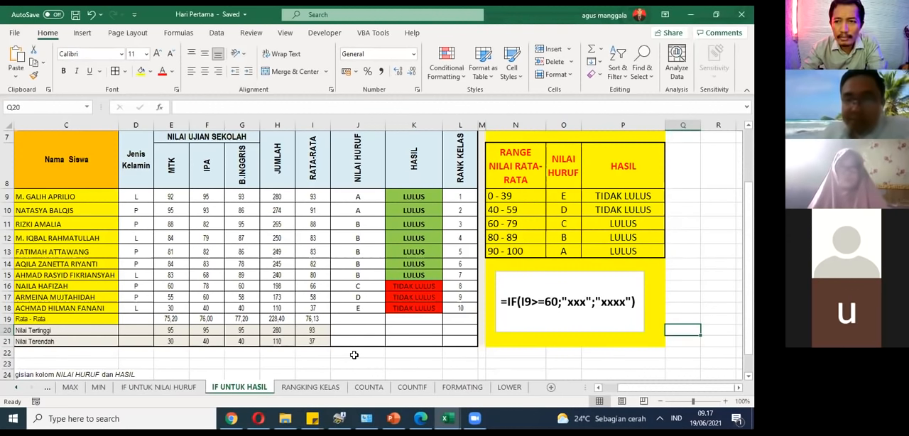
{"action": "left_click", "coordinate": [278, 364]}
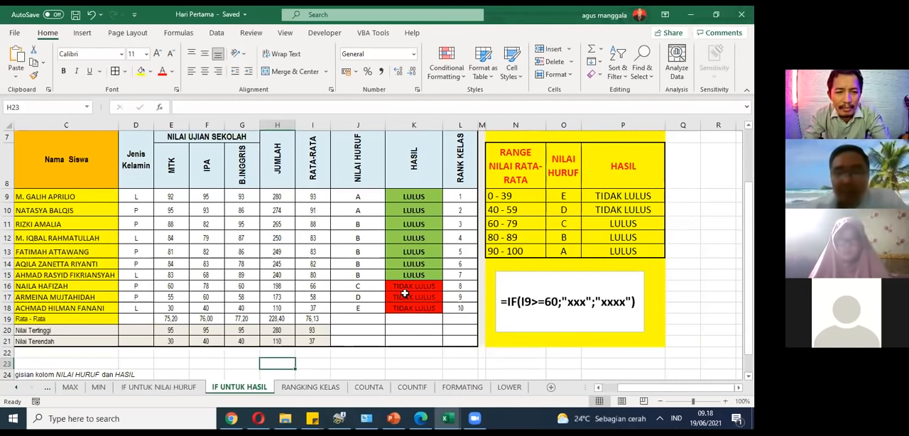
Step: Open the IF UNTUK NILAI HURUF sheet and switch to its copy in the Software Kantor (64 Biru Di Atas Video) workbook
{"action": "left_click", "coordinate": [368, 199]}
{"action": "left_click", "coordinate": [158, 387]}
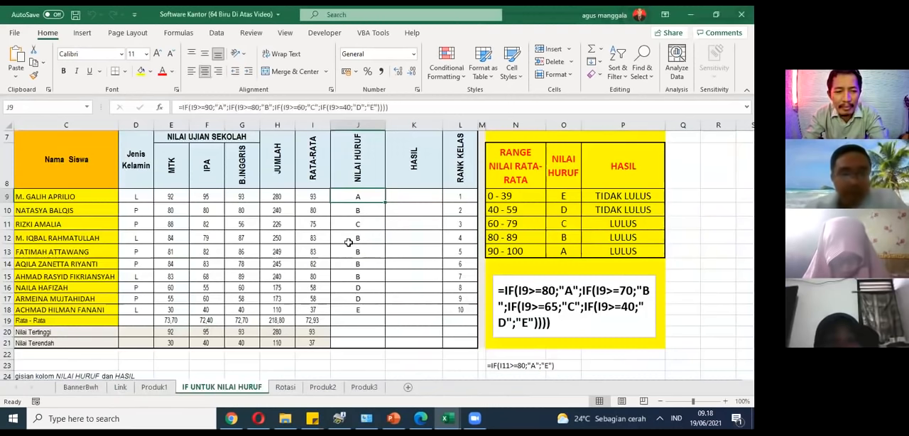
{"action": "left_click", "coordinate": [349, 241]}
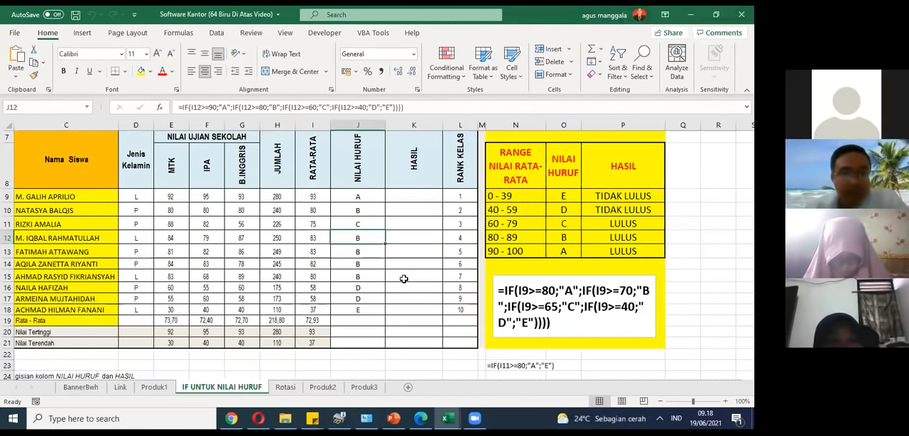
{"action": "left_click", "coordinate": [456, 264]}
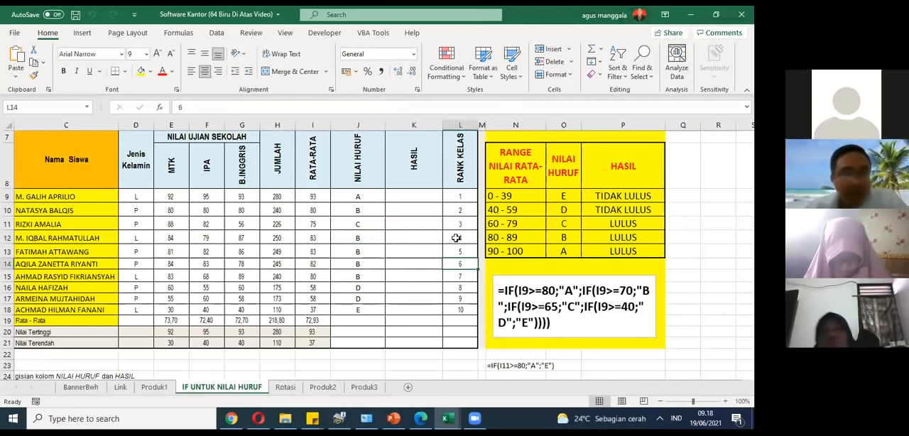
Step: Examine the closing quote and brackets of the example nested IF formula, and select the first student's HASIL cell, K9
{"action": "scroll", "coordinate": [455, 278], "scroll_direction": "up", "scroll_amount": 2}
{"action": "scroll", "coordinate": [458, 197], "scroll_direction": "down", "scroll_amount": 1}
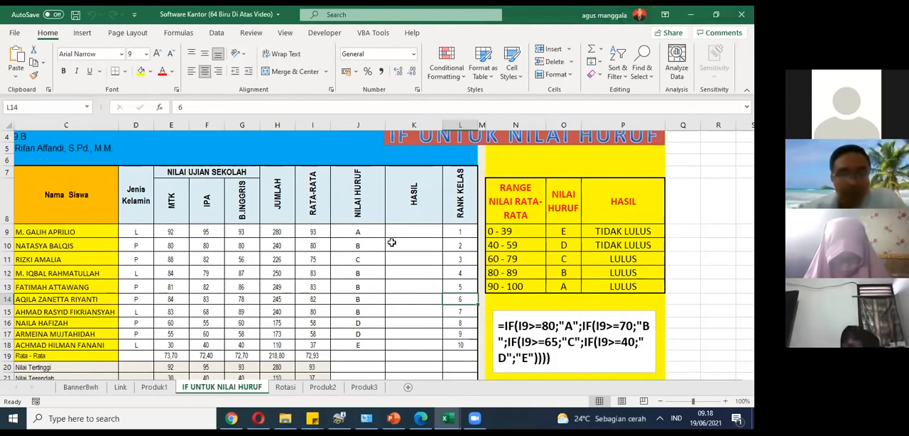
{"action": "scroll", "coordinate": [392, 242], "scroll_direction": "down", "scroll_amount": 1}
{"action": "scroll", "coordinate": [391, 242], "scroll_direction": "up", "scroll_amount": 1}
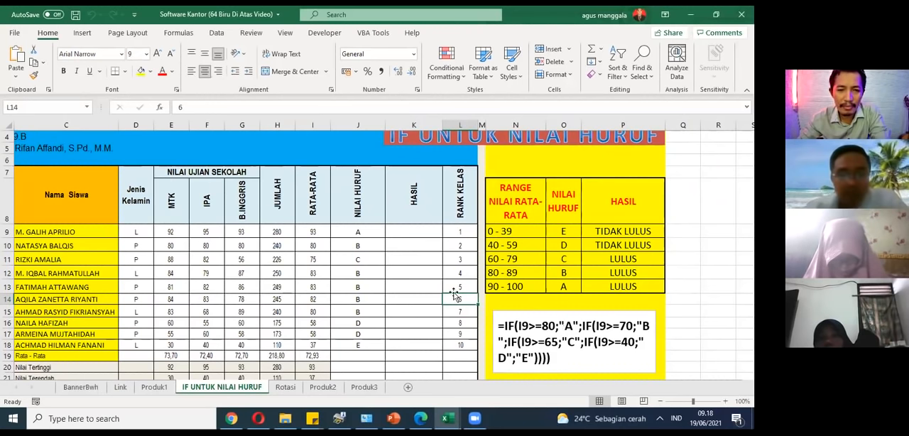
{"action": "left_click", "coordinate": [536, 357]}
{"action": "left_click_drag", "start_coordinate": [529, 358], "coordinate": [549, 359]}
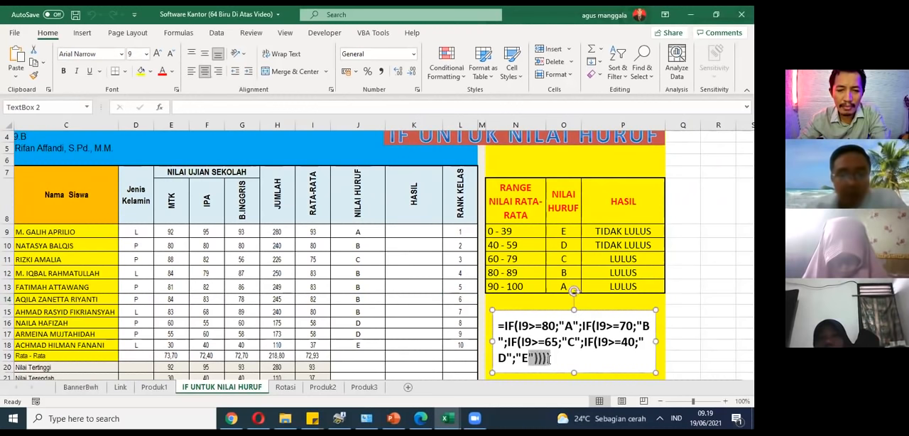
{"action": "left_click", "coordinate": [547, 360]}
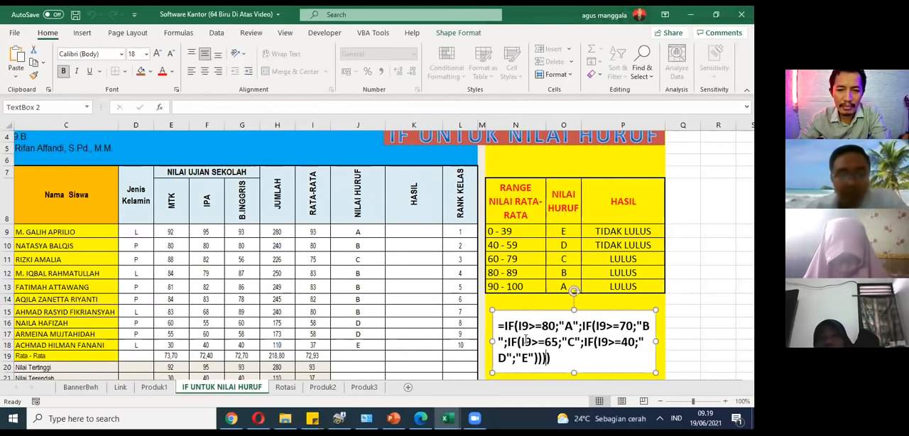
{"action": "left_click", "coordinate": [407, 229]}
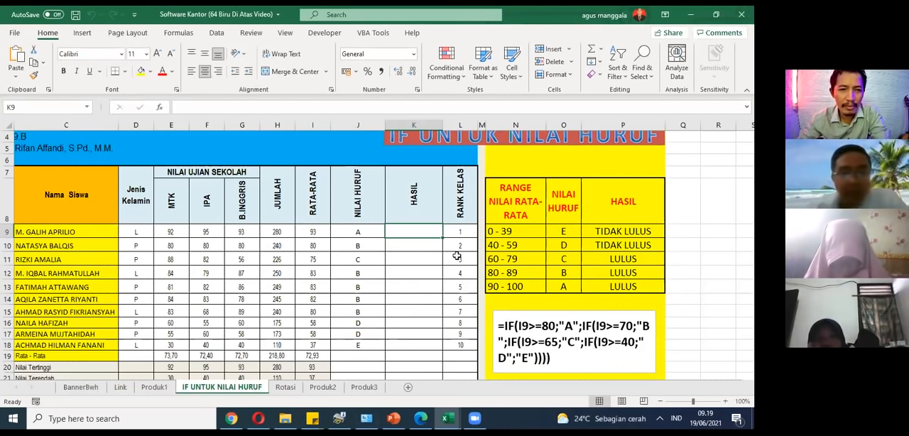
{"action": "scroll", "coordinate": [461, 238], "scroll_direction": "up", "scroll_amount": 1}
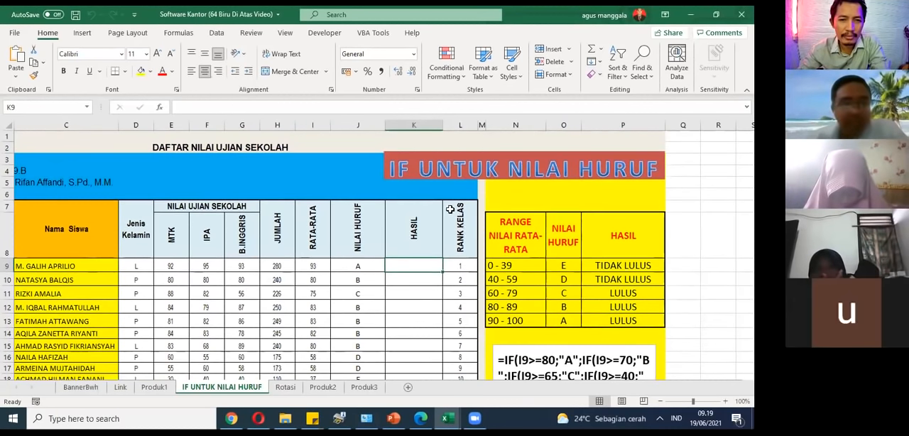
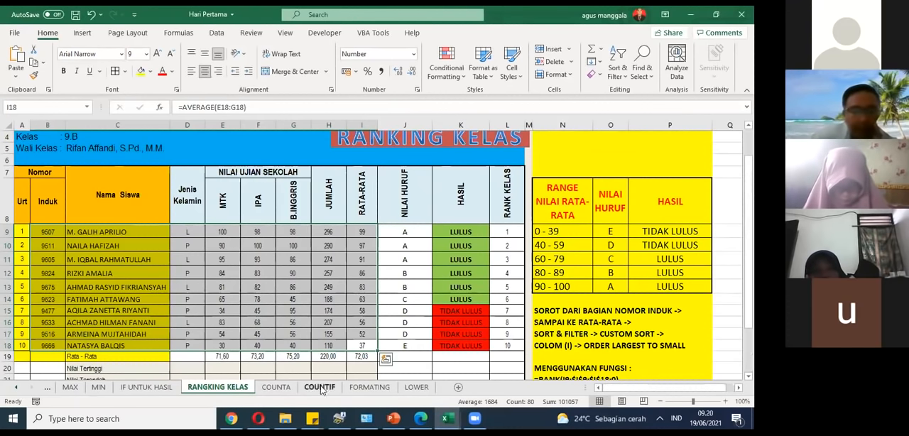
Step: Check the RANGKING KELAS sheet's HASIL cell K9, and move the FORMATING sheet directly after IF UNTUK HASIL
{"action": "scroll", "coordinate": [198, 292], "scroll_direction": "right", "scroll_amount": 3}
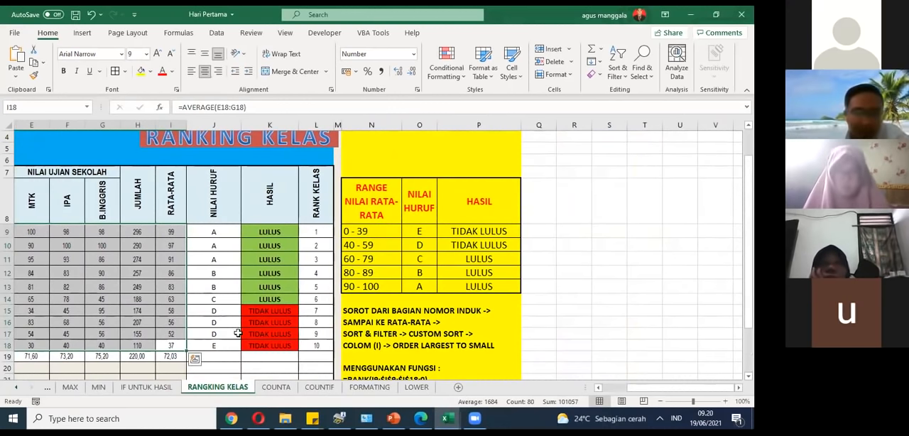
{"action": "left_click", "coordinate": [286, 231]}
{"action": "left_click", "coordinate": [372, 389]}
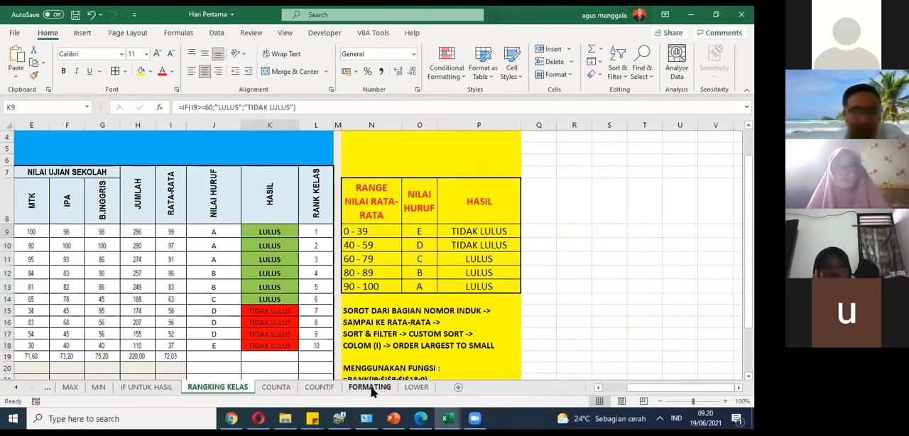
{"action": "left_click_drag", "start_coordinate": [228, 396], "coordinate": [226, 395]}
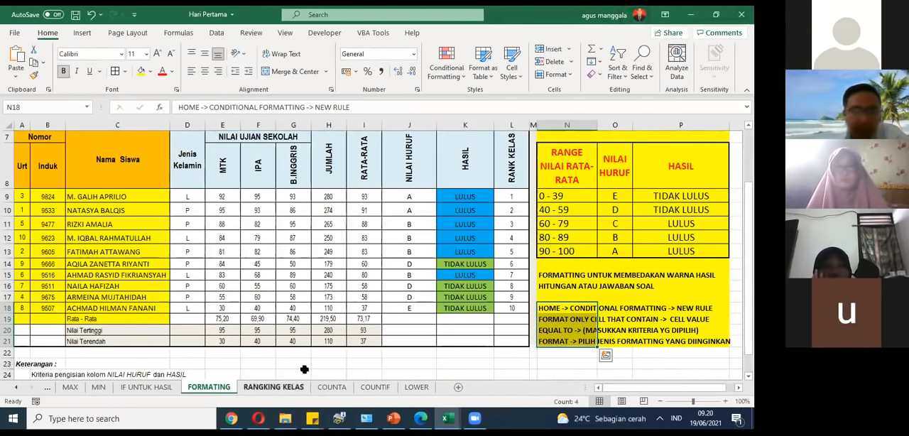
Step: View the IF UNTUK HASIL and LOWER sheets, and examine the LULUS and TIDAK LULUS cell colours in the FORMATING sheet's HASIL column
{"action": "left_click", "coordinate": [169, 388]}
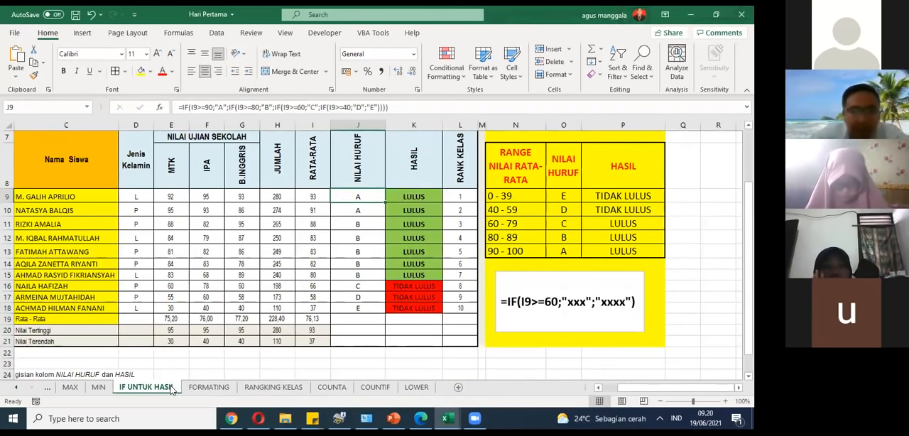
{"action": "left_click", "coordinate": [213, 389]}
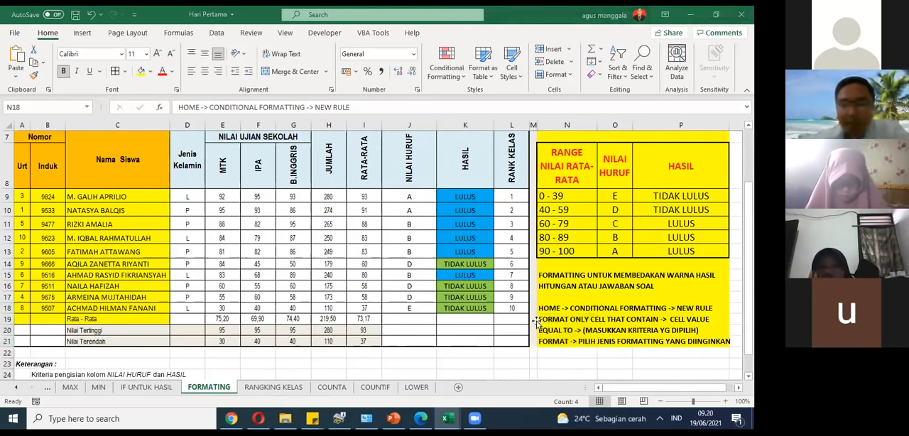
{"action": "left_click", "coordinate": [419, 386]}
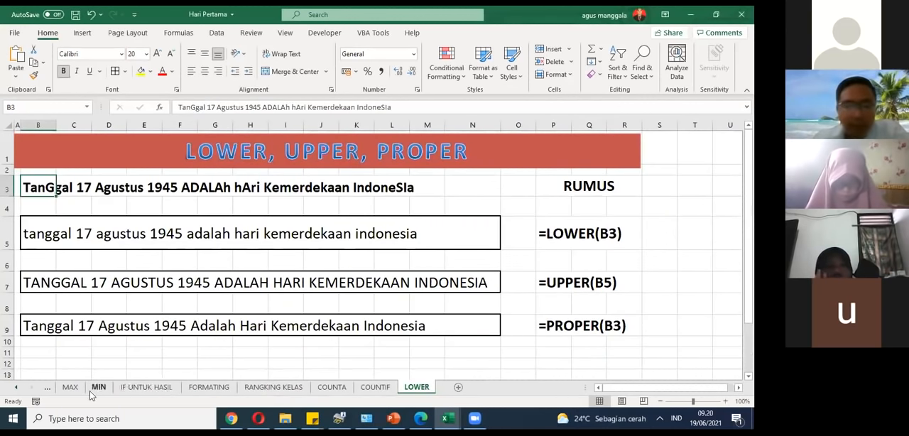
{"action": "left_click", "coordinate": [206, 389]}
{"action": "left_click", "coordinate": [465, 199]}
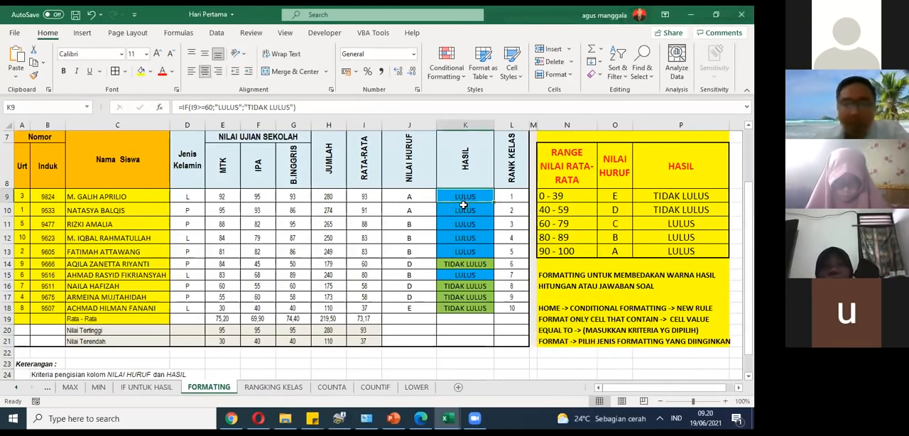
{"action": "left_click_drag", "start_coordinate": [463, 203], "coordinate": [466, 303]}
{"action": "left_click", "coordinate": [464, 233]}
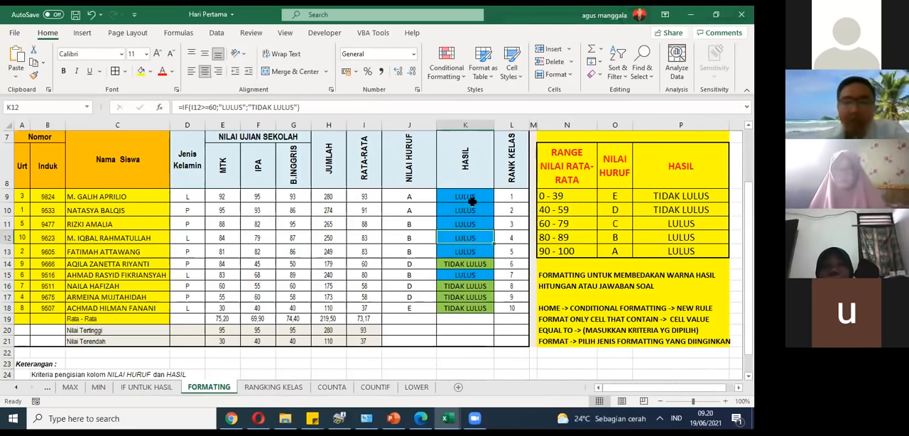
{"action": "left_click", "coordinate": [475, 262]}
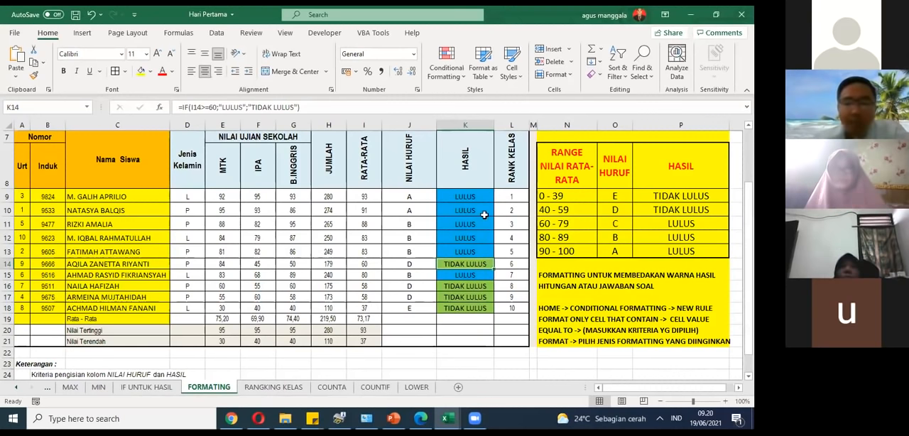
Step: Start a new conditional formatting rule for HASIL cell K9 with the type Format only cells that contain
{"action": "left_click", "coordinate": [461, 198]}
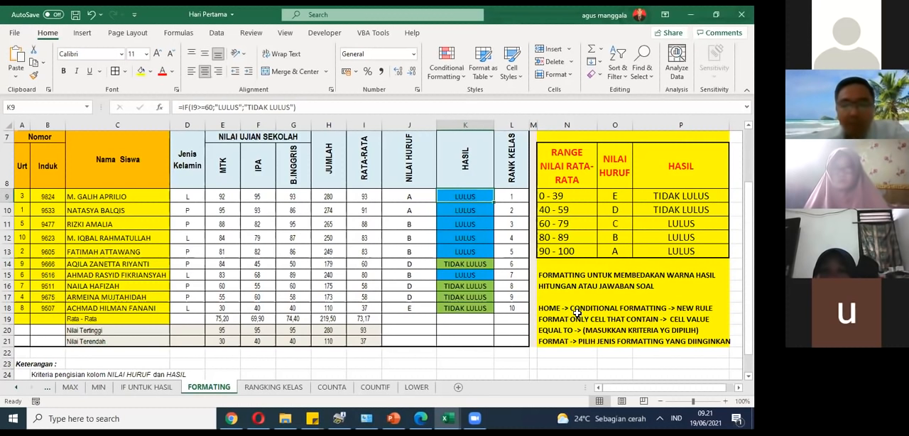
{"action": "left_click", "coordinate": [463, 76]}
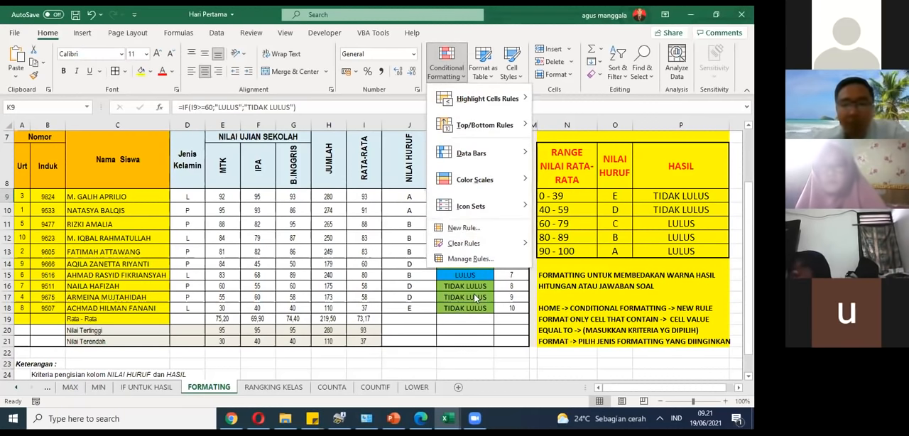
{"action": "left_click", "coordinate": [465, 227]}
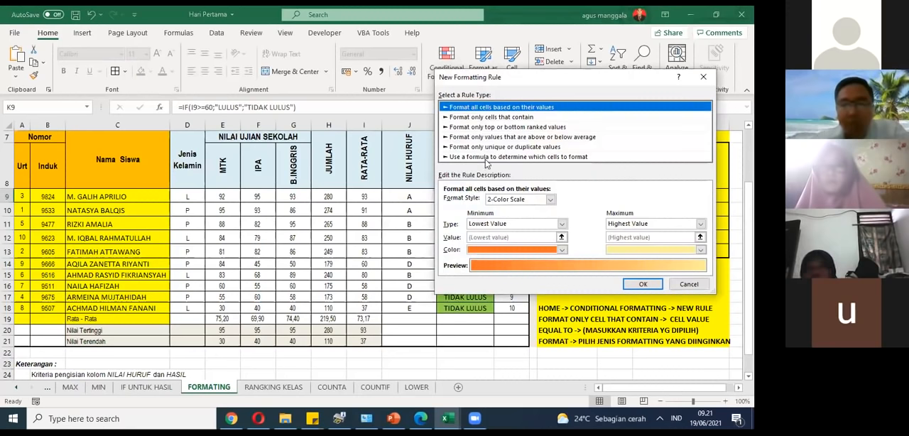
{"action": "left_click_drag", "start_coordinate": [543, 77], "coordinate": [298, 77]}
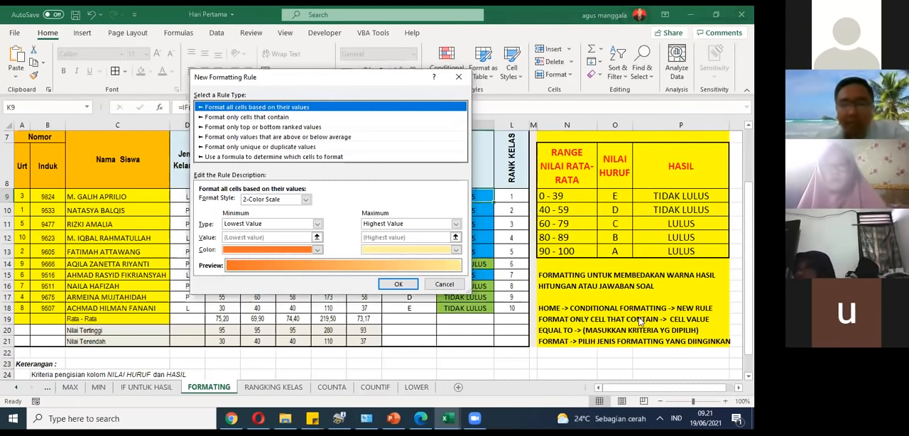
{"action": "left_click", "coordinate": [227, 118]}
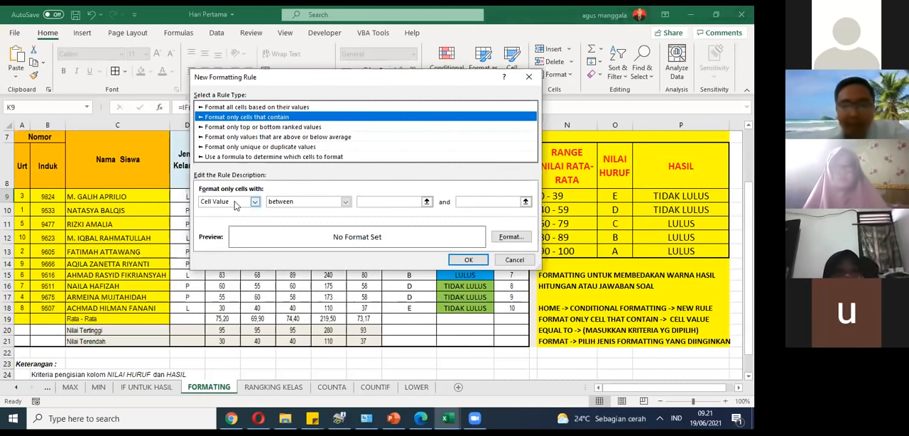
Step: Set the rule's condition to cell value equal to LULUS, keeping the HASIL column in view
{"action": "left_click", "coordinate": [328, 204]}
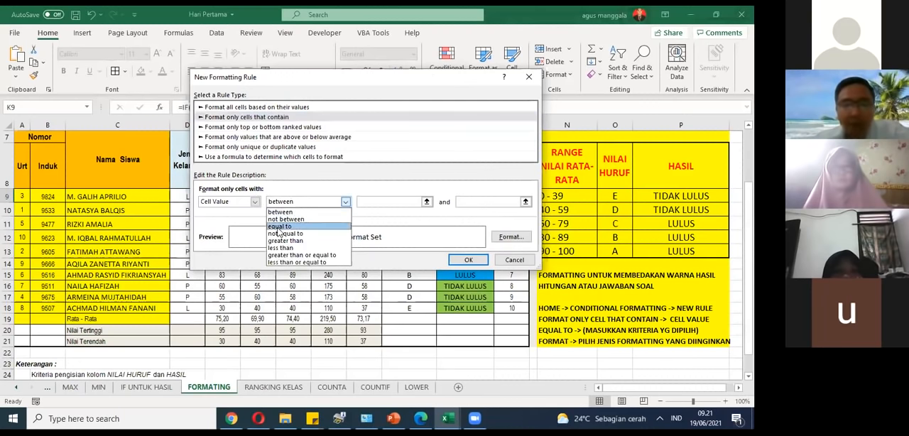
{"action": "left_click", "coordinate": [278, 227]}
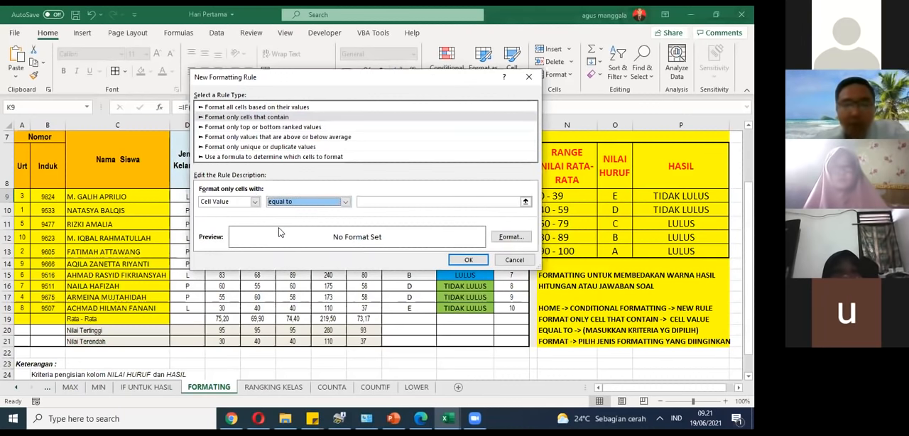
{"action": "left_click", "coordinate": [509, 202]}
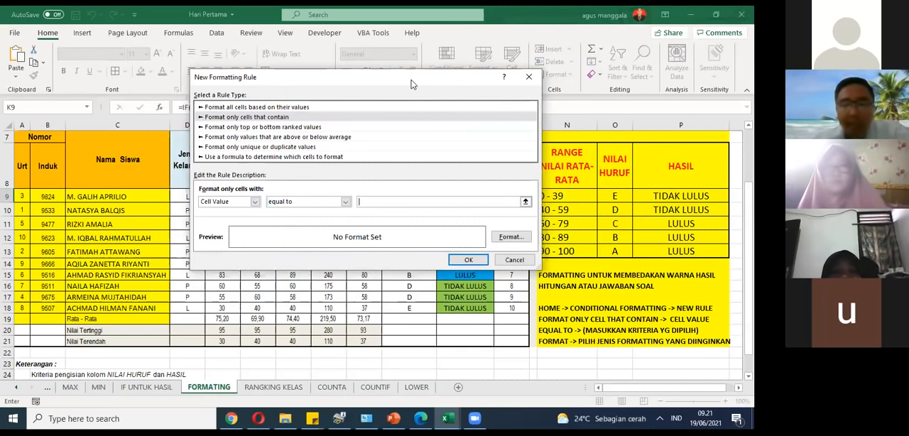
{"action": "left_click_drag", "start_coordinate": [434, 84], "coordinate": [296, 92]}
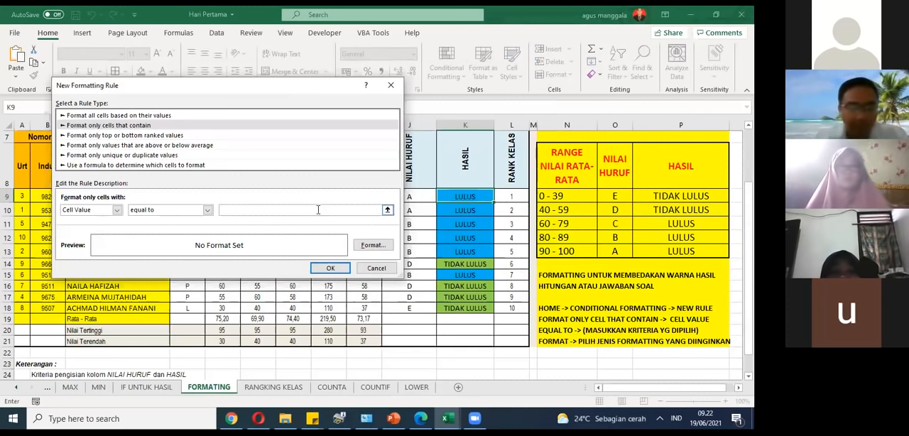
{"action": "type", "text": "LULUS"}
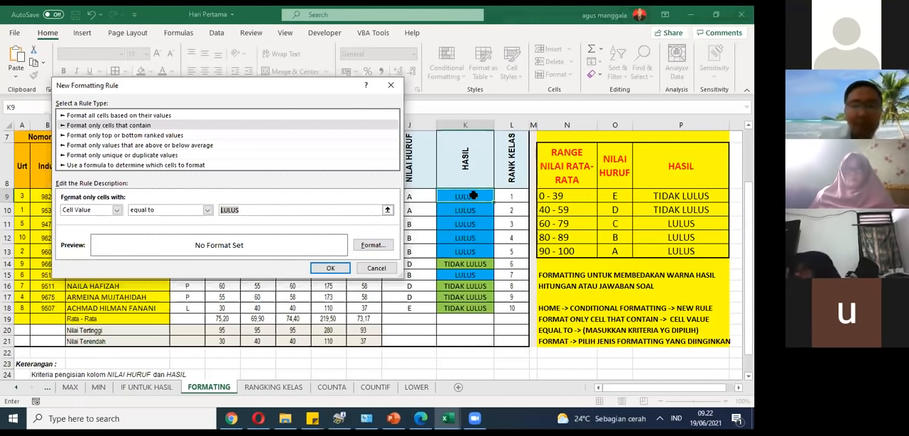
Step: Give the LULUS rule a yellow background fill and apply the rule to K9
{"action": "left_click", "coordinate": [384, 252]}
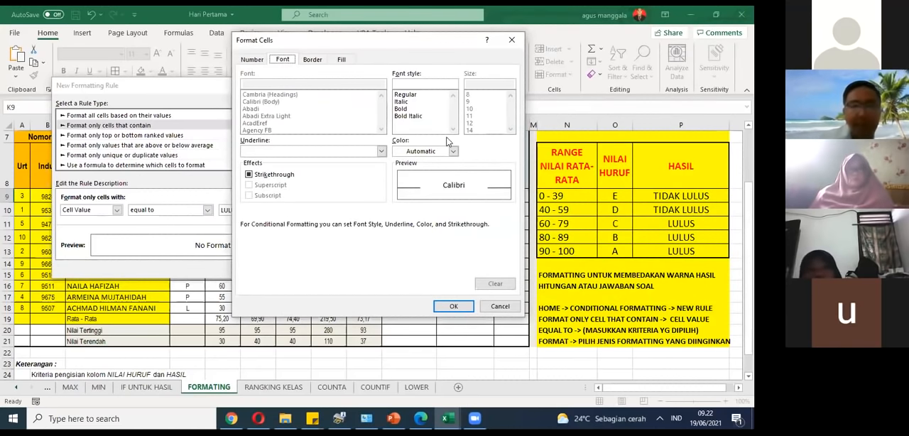
{"action": "left_click", "coordinate": [251, 60]}
{"action": "left_click", "coordinate": [274, 59]}
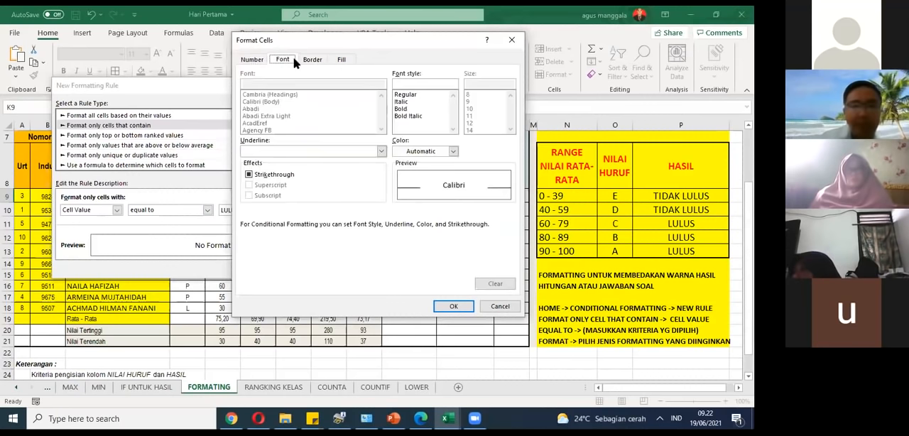
{"action": "left_click", "coordinate": [317, 61]}
{"action": "left_click", "coordinate": [338, 61]}
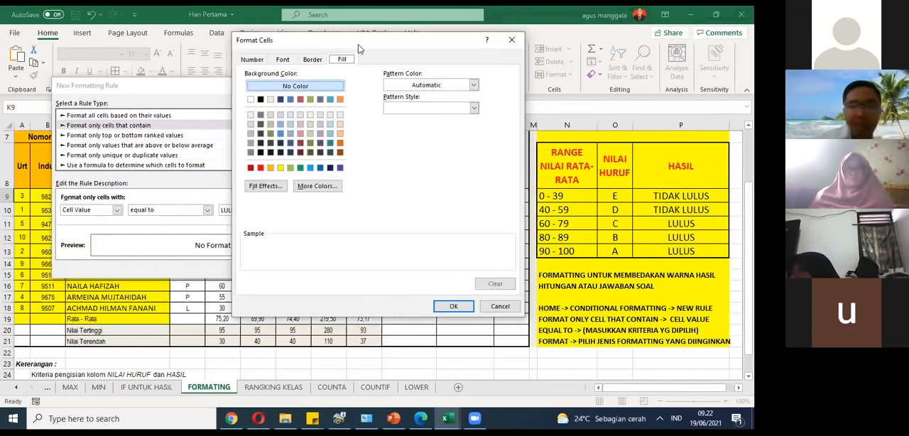
{"action": "left_click_drag", "start_coordinate": [351, 45], "coordinate": [528, 44]}
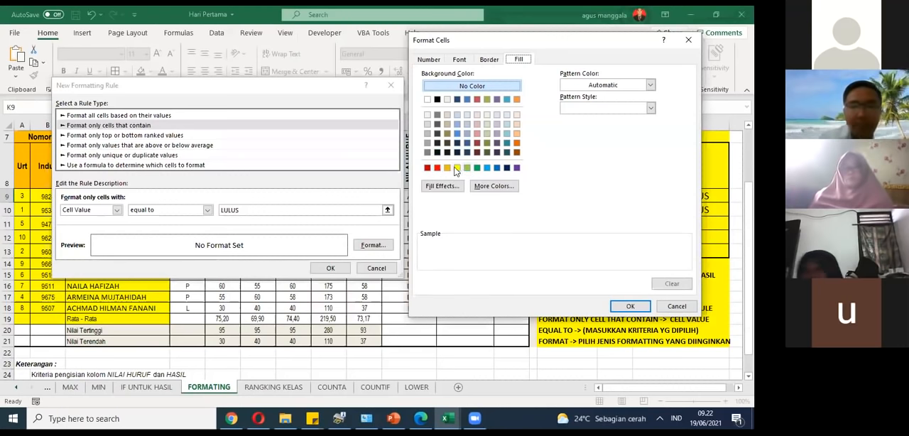
{"action": "left_click", "coordinate": [456, 169]}
{"action": "left_click", "coordinate": [637, 308]}
{"action": "left_click", "coordinate": [347, 270]}
{"action": "left_click", "coordinate": [345, 267]}
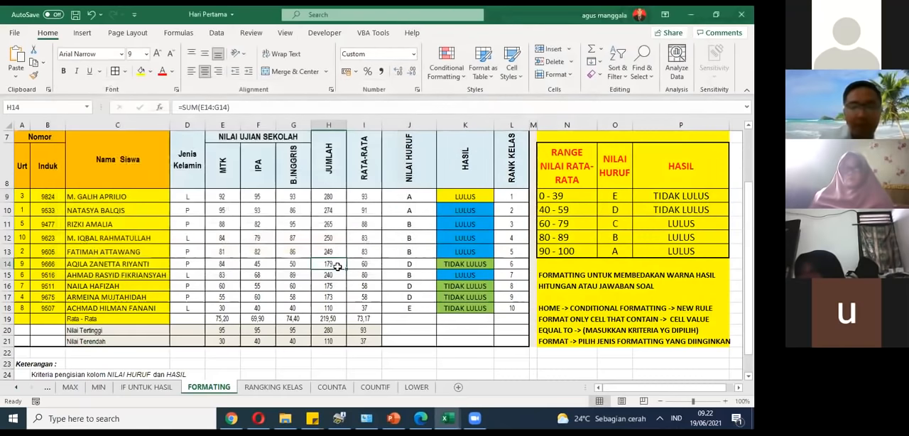
Step: Fill K9 with its new formatting down the HASIL column through K18
{"action": "left_click", "coordinate": [487, 195]}
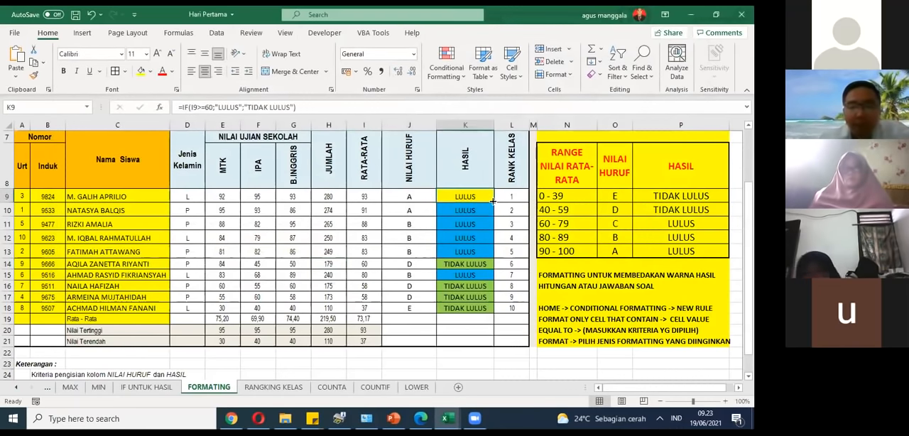
{"action": "left_click_drag", "start_coordinate": [492, 202], "coordinate": [505, 317]}
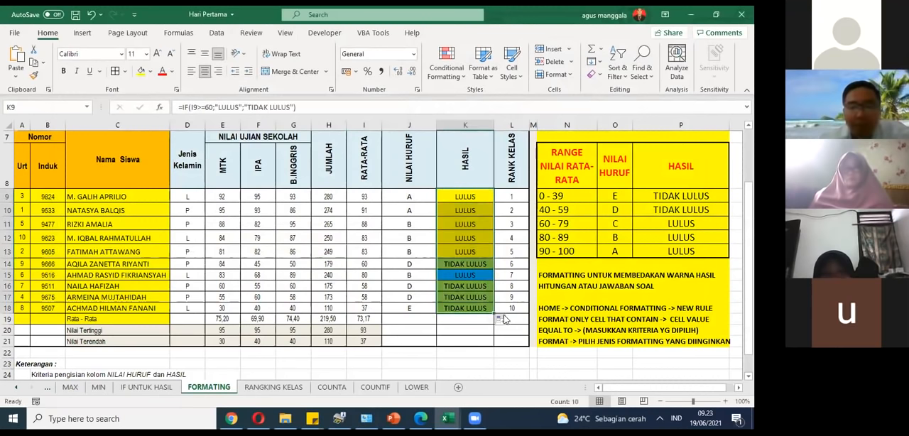
{"action": "left_click", "coordinate": [476, 299]}
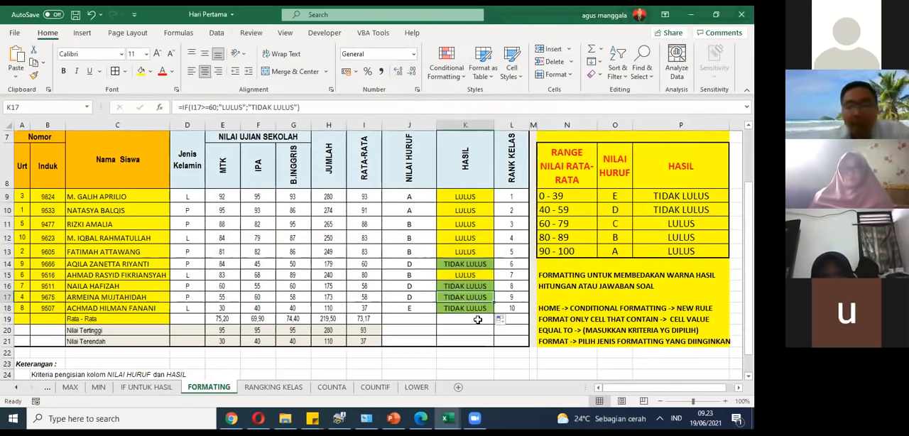
Step: Go over the conditional formatting instructions in column N down to N21, and select the empty cell N22 beneath them
{"action": "left_click_drag", "start_coordinate": [556, 276], "coordinate": [572, 333]}
{"action": "left_click", "coordinate": [575, 339]}
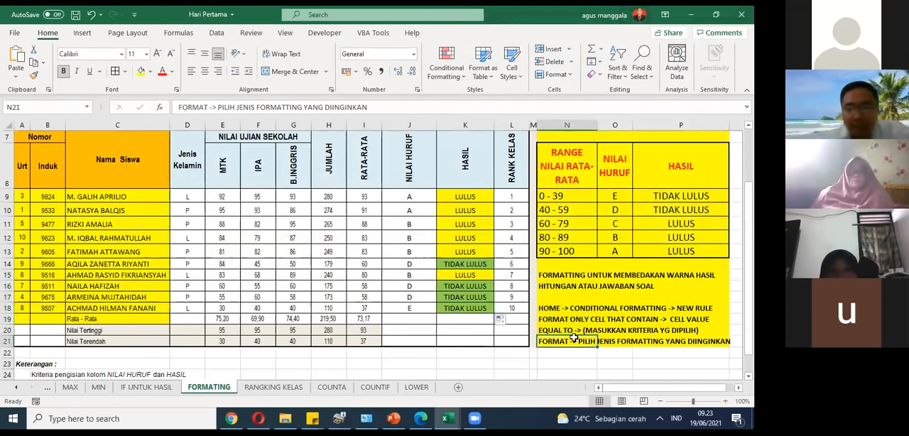
{"action": "left_click", "coordinate": [385, 108]}
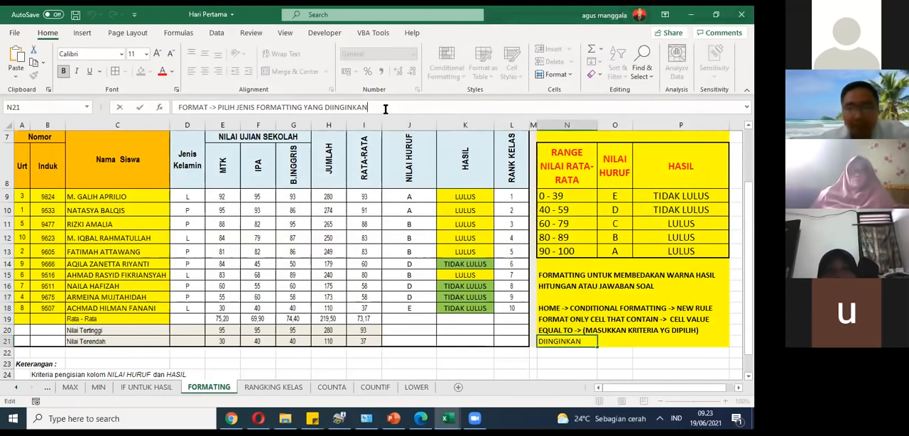
{"action": "left_click", "coordinate": [575, 353]}
{"action": "type", "text": "g"}
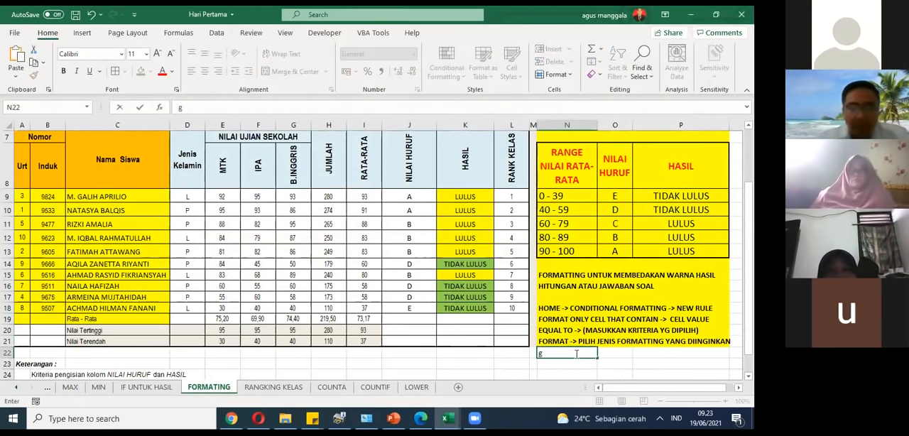
{"action": "type", "text": "unakan"}
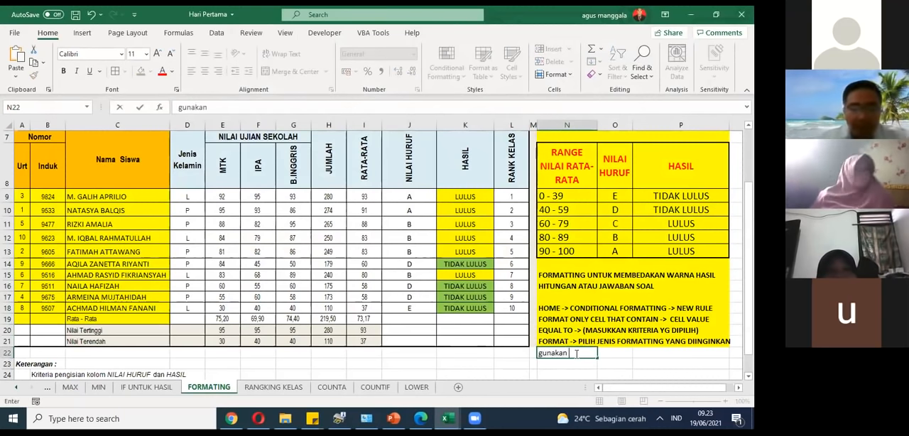
{"action": "key", "text": "BackSpace"}
{"action": "key", "text": "BackSpace"}
{"action": "key", "text": "BackSpace"}
{"action": "key", "text": "BackSpace"}
{"action": "key", "text": "BackSpace"}
{"action": "key", "text": "BackSpace"}
{"action": "key", "text": "BackSpace"}
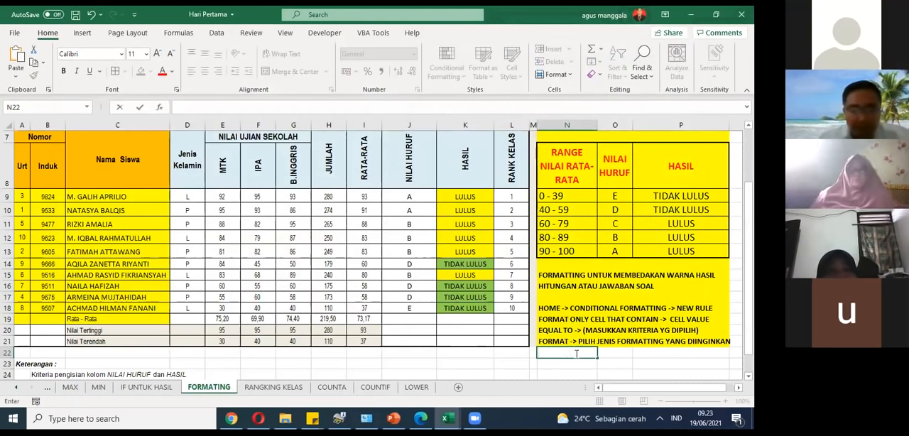
Step: Add the instruction line GUNAKAN PILIHAN FILL in N22 and give N22:P22 a yellow fill
{"action": "type", "text": "GUNAKAN "}
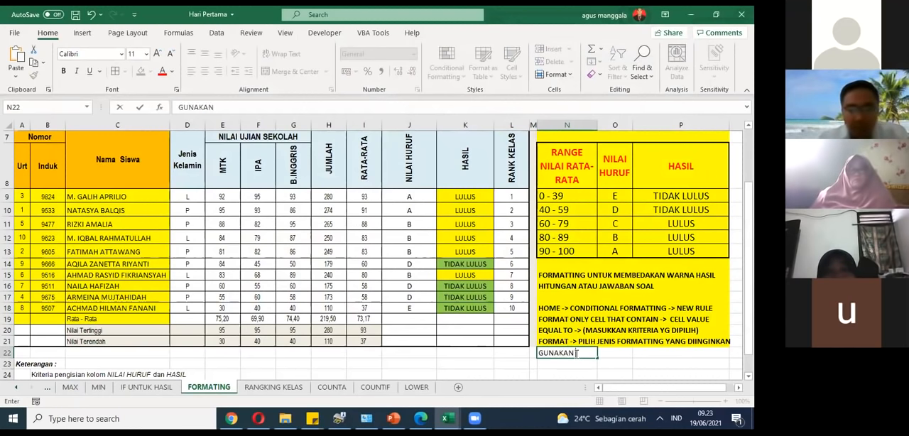
{"action": "type", "text": "PILIHAN"}
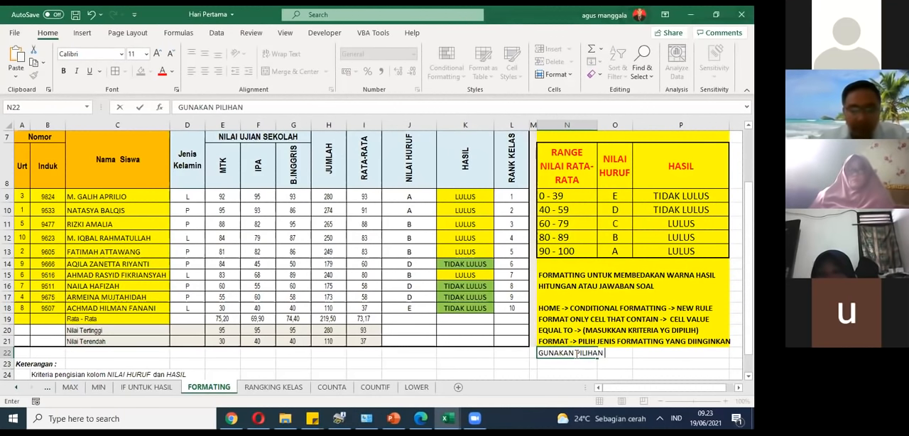
{"action": "type", "text": " FILL"}
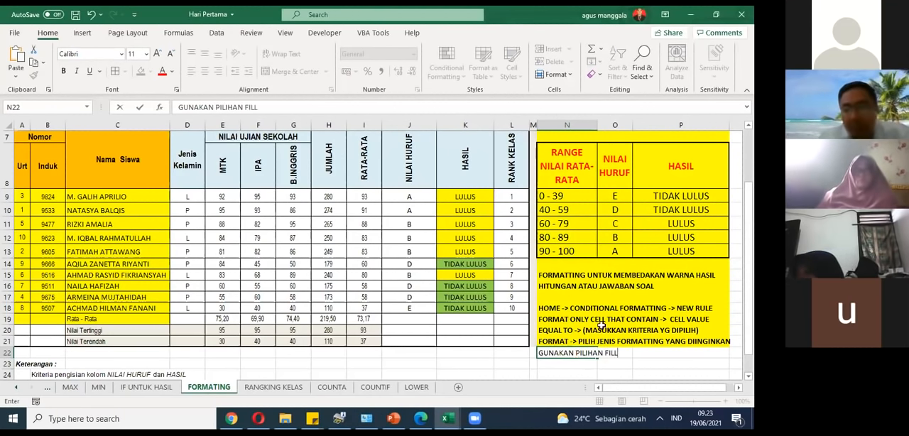
{"action": "left_click", "coordinate": [615, 263]}
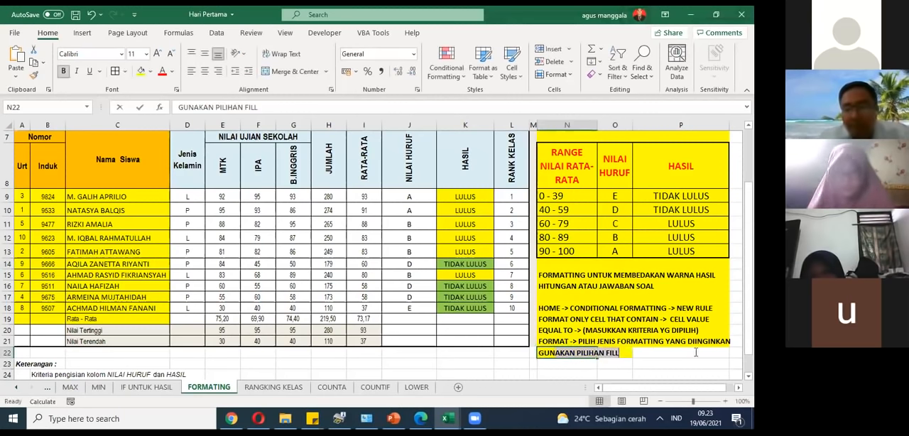
{"action": "left_click", "coordinate": [641, 352]}
{"action": "left_click_drag", "start_coordinate": [641, 352], "coordinate": [547, 352]}
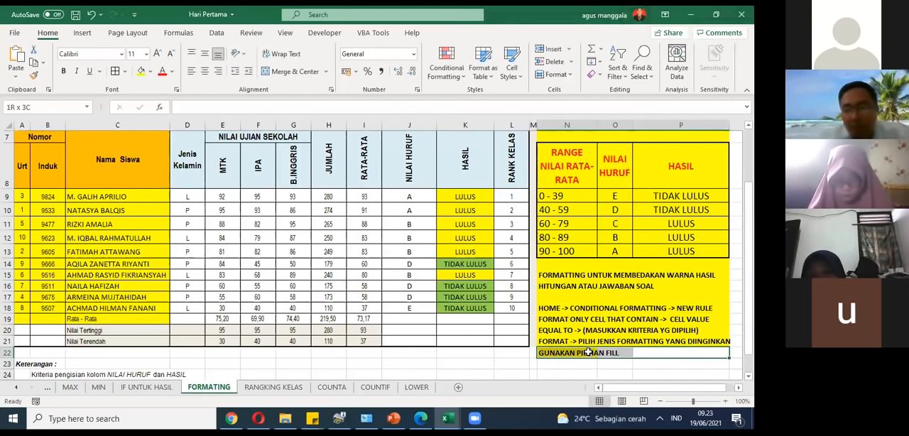
{"action": "left_click", "coordinate": [141, 71]}
{"action": "left_click", "coordinate": [581, 328]}
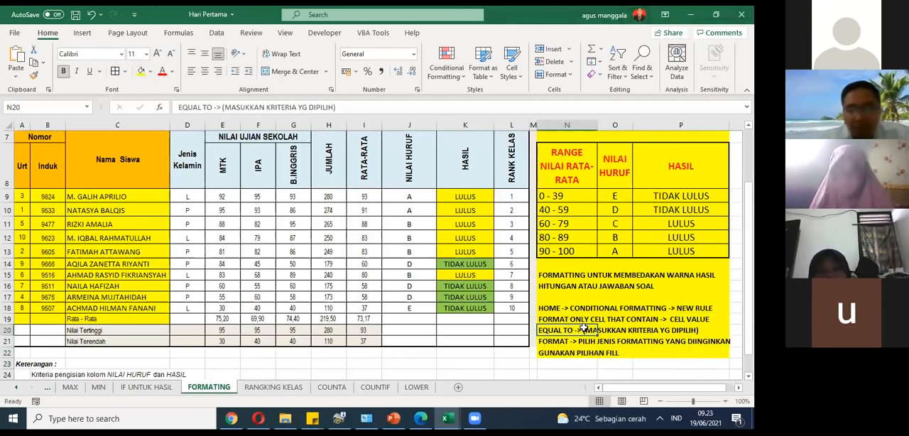
Step: Create another conditional formatting rule for K9 that formats only cells that contain a cell value equal to a criterion
{"action": "left_click", "coordinate": [474, 197]}
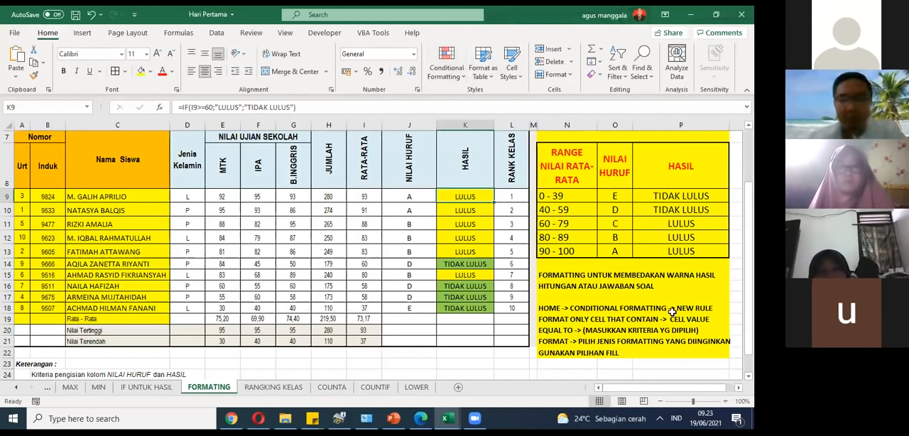
{"action": "left_click", "coordinate": [446, 67]}
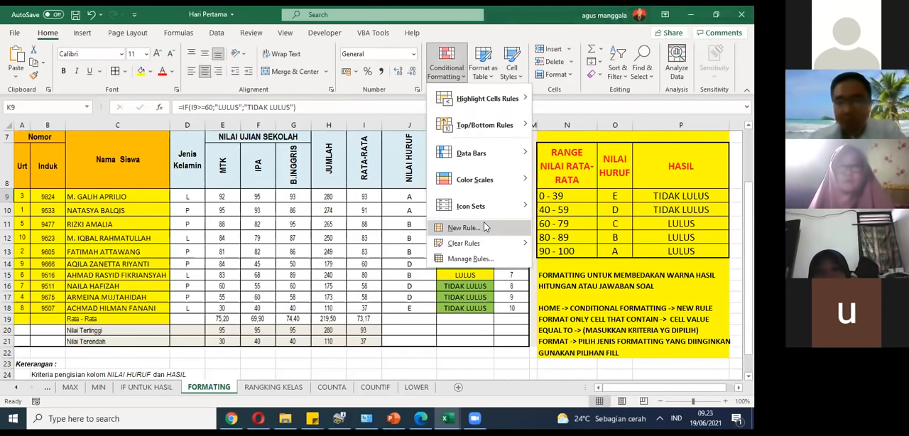
{"action": "left_click", "coordinate": [485, 226]}
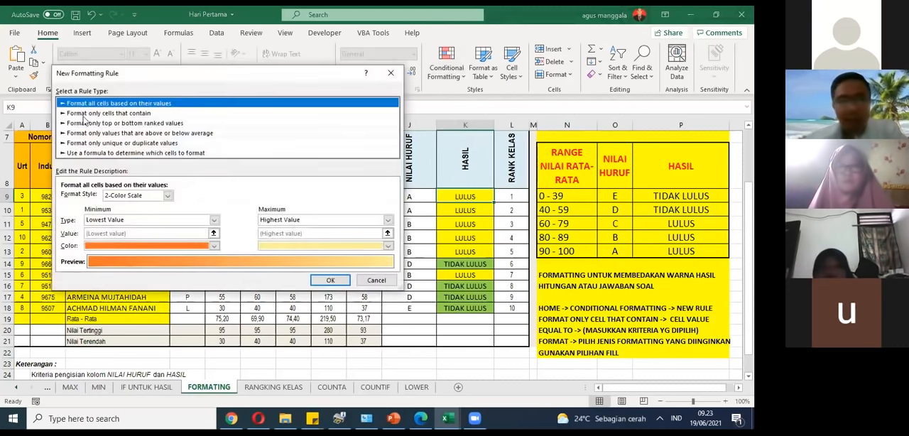
{"action": "left_click", "coordinate": [100, 113]}
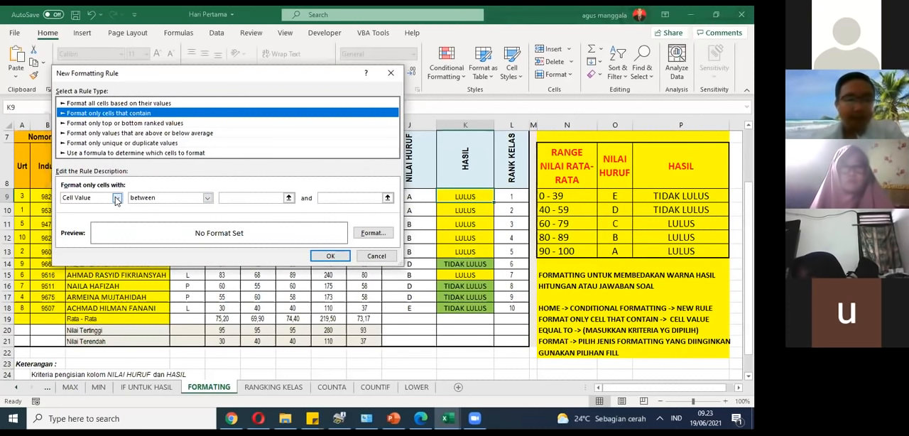
{"action": "left_click", "coordinate": [149, 198]}
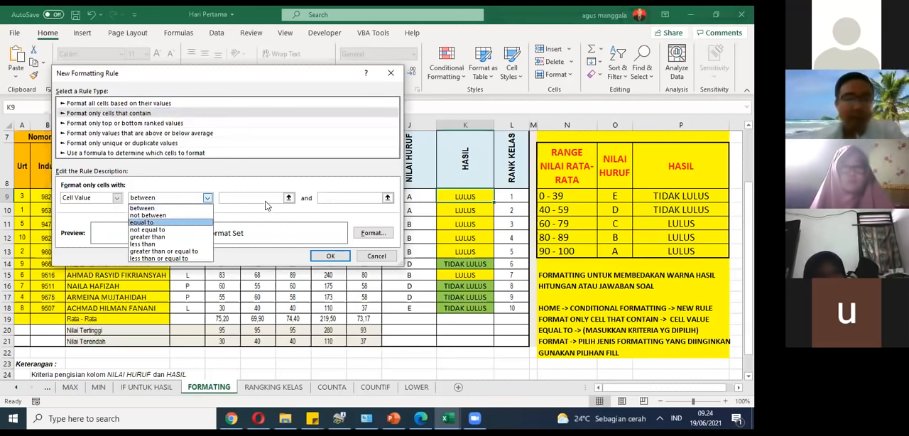
{"action": "left_click", "coordinate": [192, 224]}
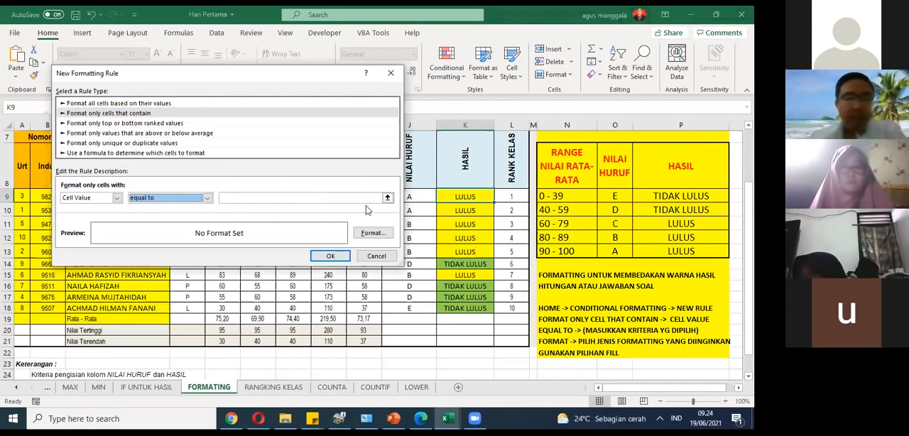
{"action": "left_click", "coordinate": [387, 198]}
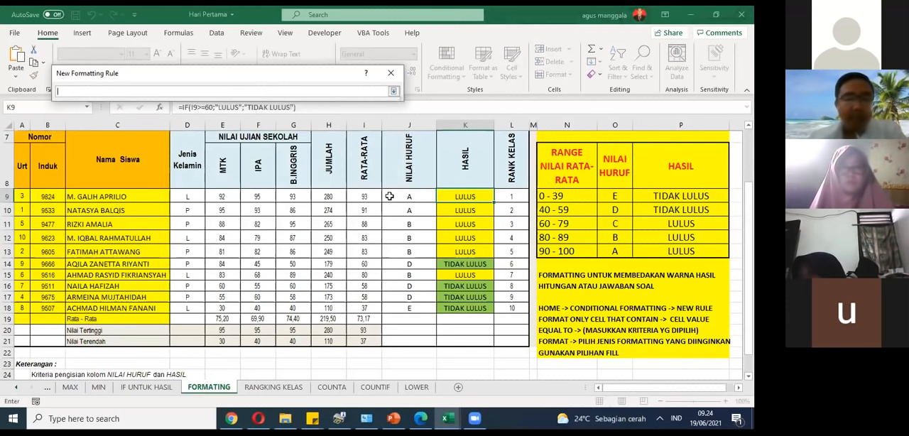
{"action": "left_click", "coordinate": [462, 209]}
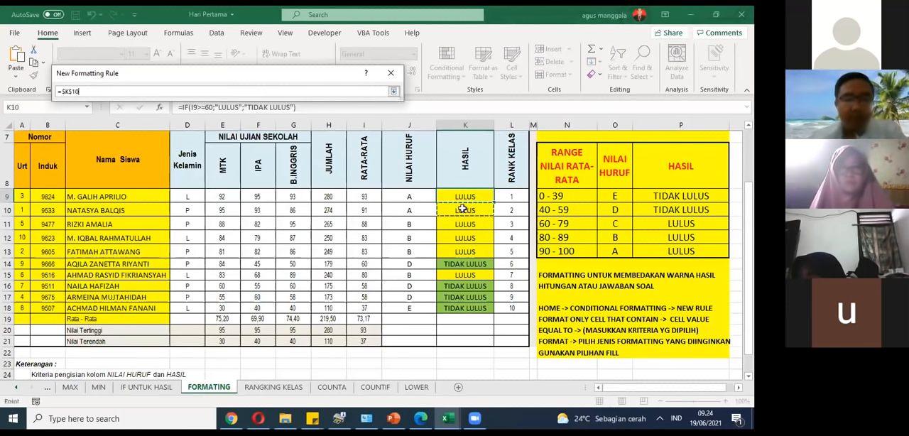
{"action": "left_click", "coordinate": [463, 197]}
{"action": "left_click", "coordinate": [394, 93]}
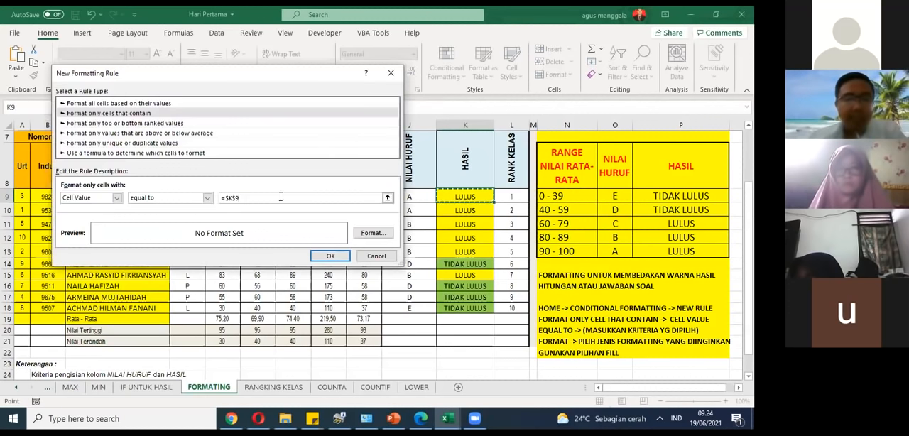
{"action": "key", "text": "BackSpace"}
{"action": "key", "text": "BackSpace"}
{"action": "key", "text": "BackSpace"}
{"action": "key", "text": "BackSpace"}
{"action": "key", "text": "BackSpace"}
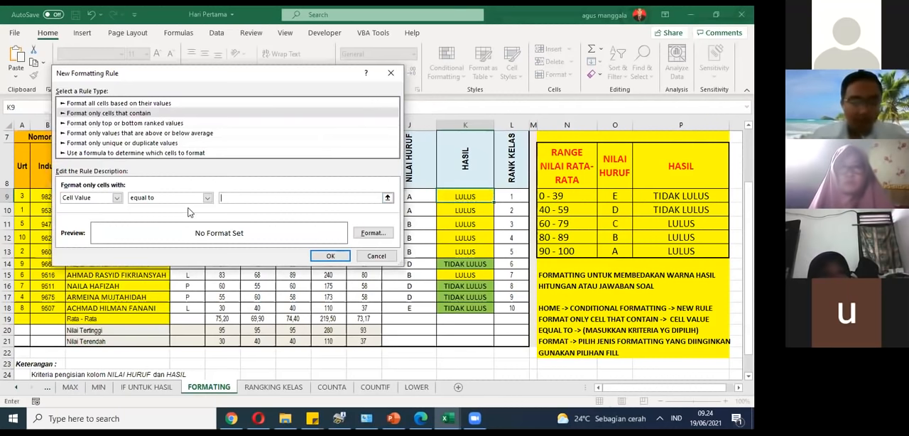
Step: Set the rule's criterion to TIDAK LULUS with a red background fill and apply it to K9
{"action": "type", "text": "TIDAK L"}
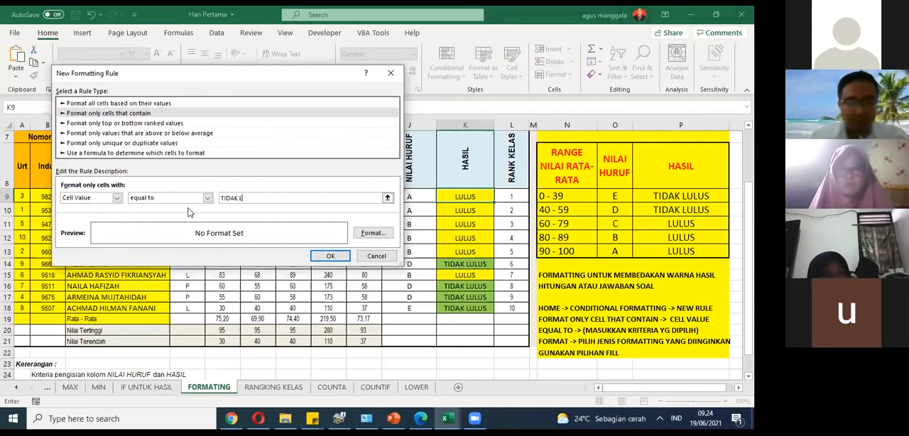
{"action": "type", "text": "ULUS"}
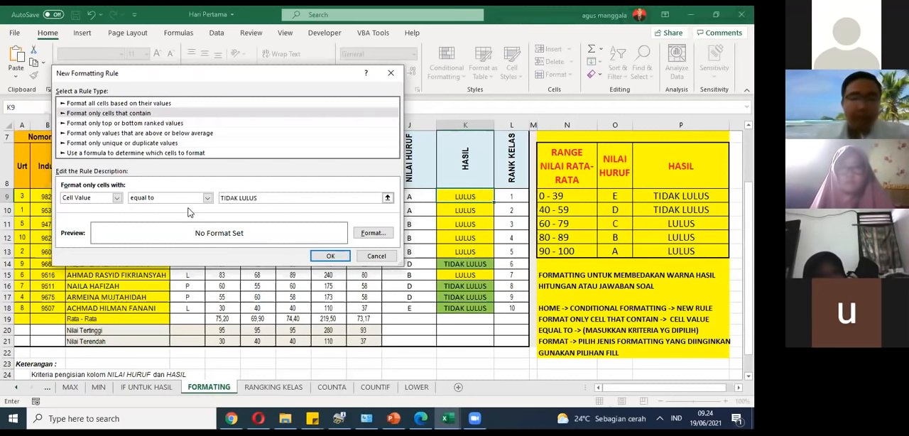
{"action": "left_click", "coordinate": [369, 233]}
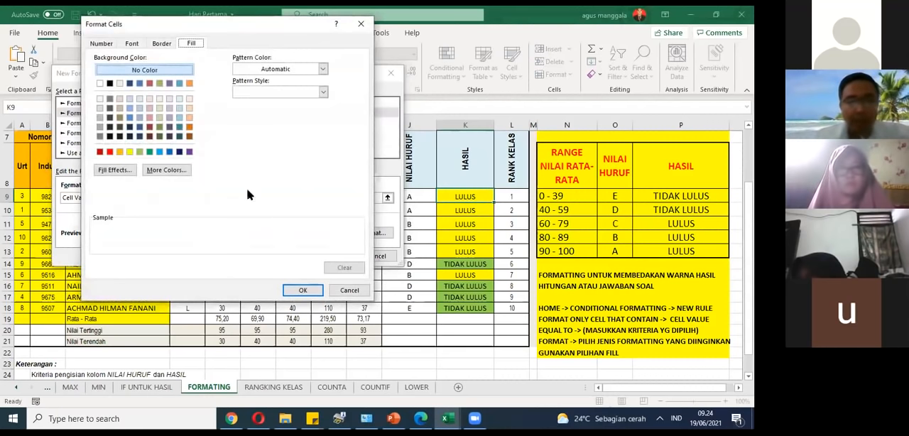
{"action": "left_click", "coordinate": [110, 152]}
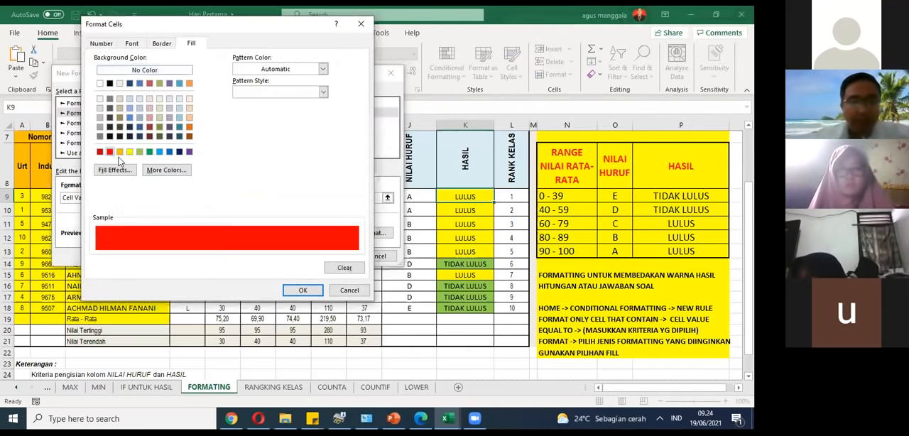
{"action": "left_click", "coordinate": [300, 288]}
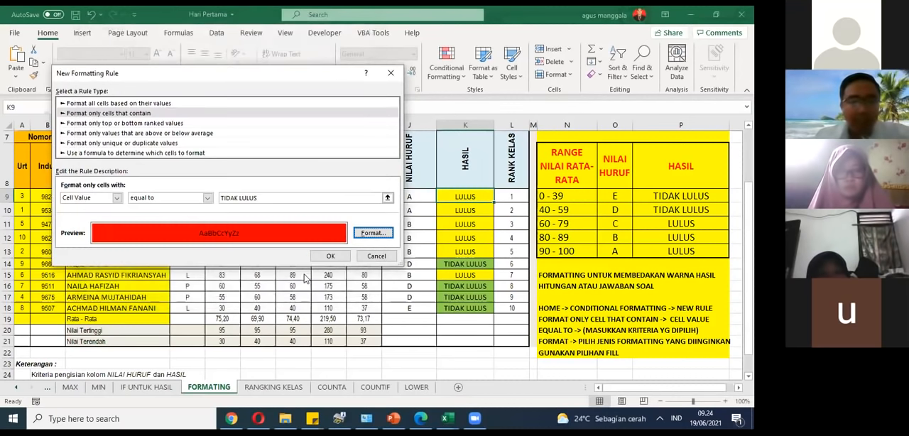
{"action": "left_click", "coordinate": [332, 256]}
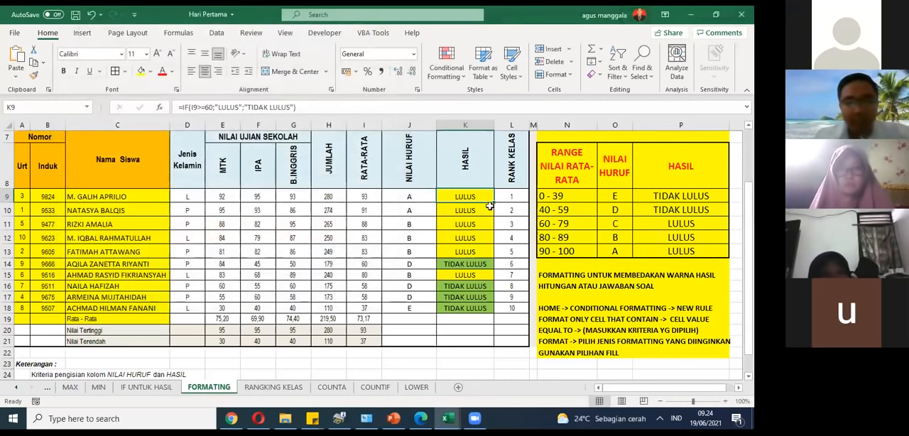
Step: Copy K9 with its TIDAK LULUS rule down the HASIL column through K18 and inspect the failing results
{"action": "double_click", "coordinate": [495, 202]}
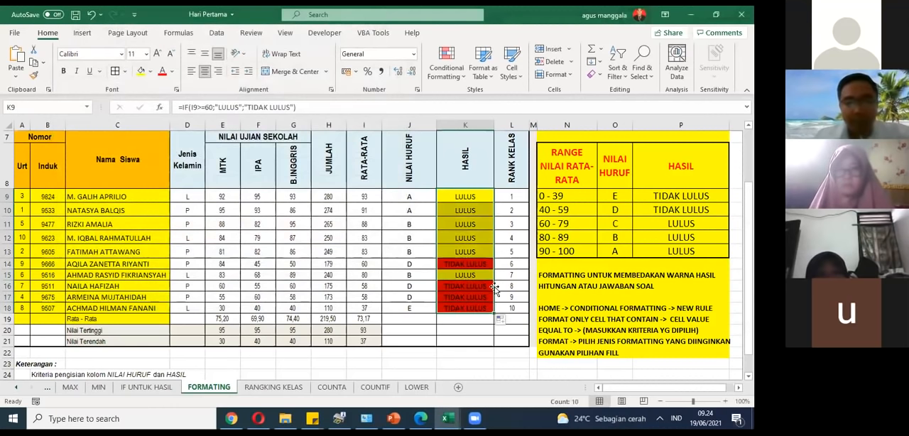
{"action": "left_click", "coordinate": [488, 296]}
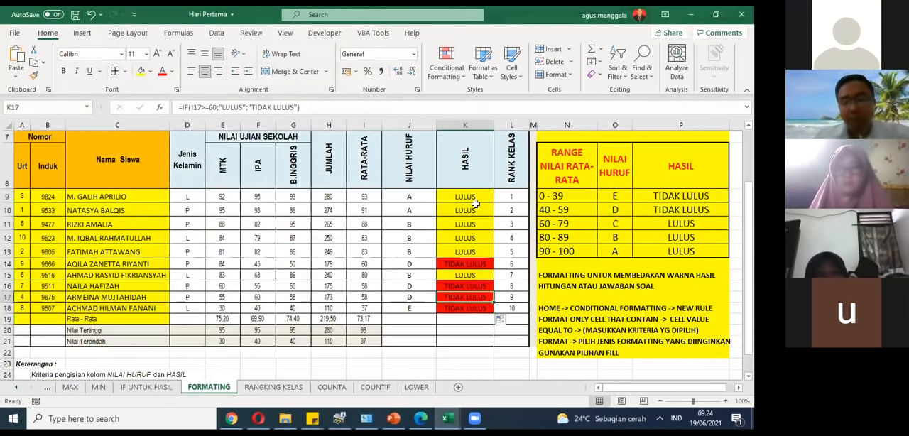
{"action": "left_click", "coordinate": [474, 262]}
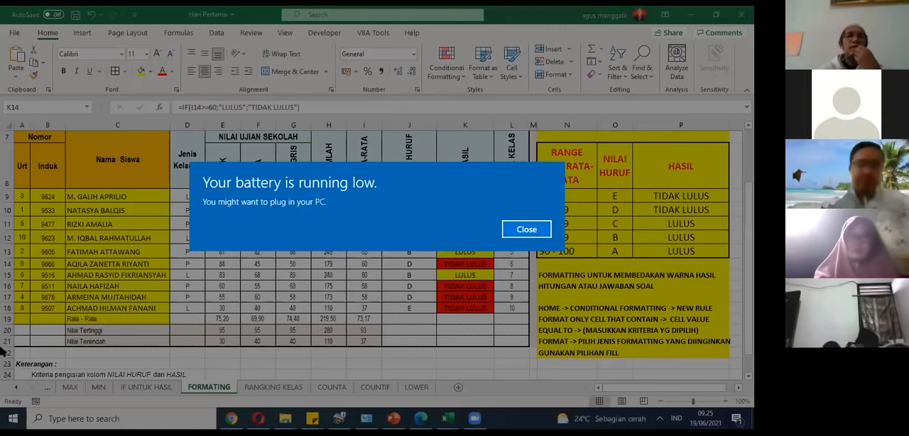
Step: Dismiss the low battery notice and review the RATA-RATA formula in I9 on the FORMATING and AVERAGE sheets
{"action": "key", "text": "Return"}
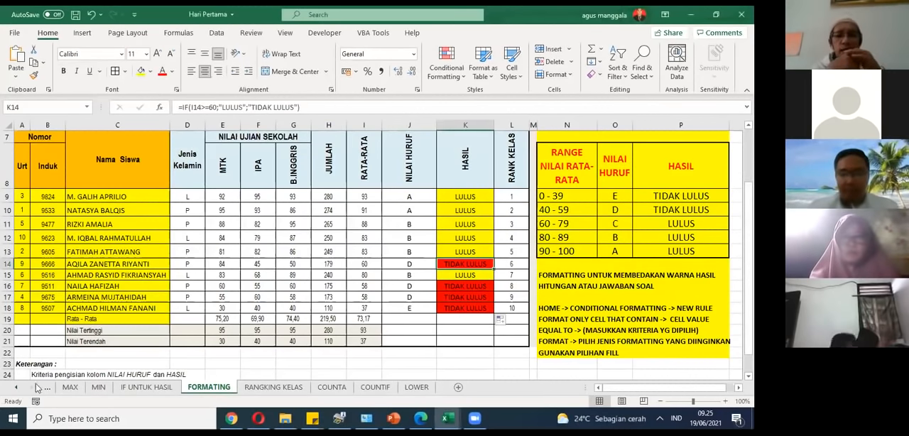
{"action": "left_click", "coordinate": [361, 184]}
{"action": "left_click", "coordinate": [364, 199]}
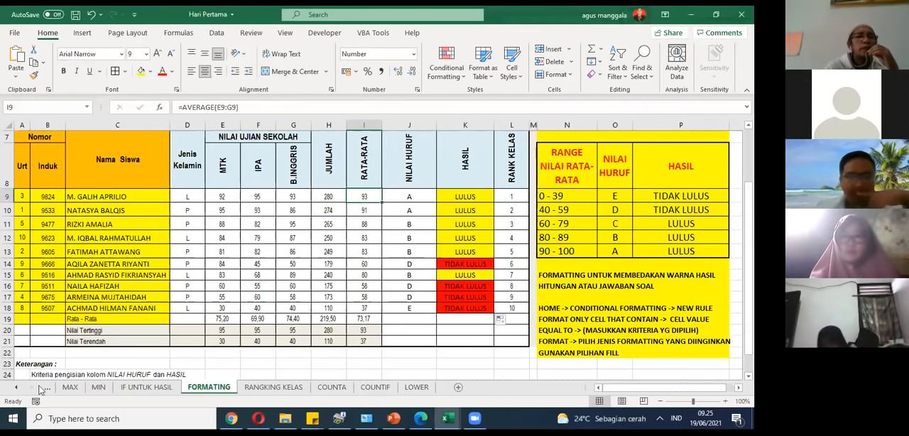
{"action": "left_click", "coordinate": [13, 388]}
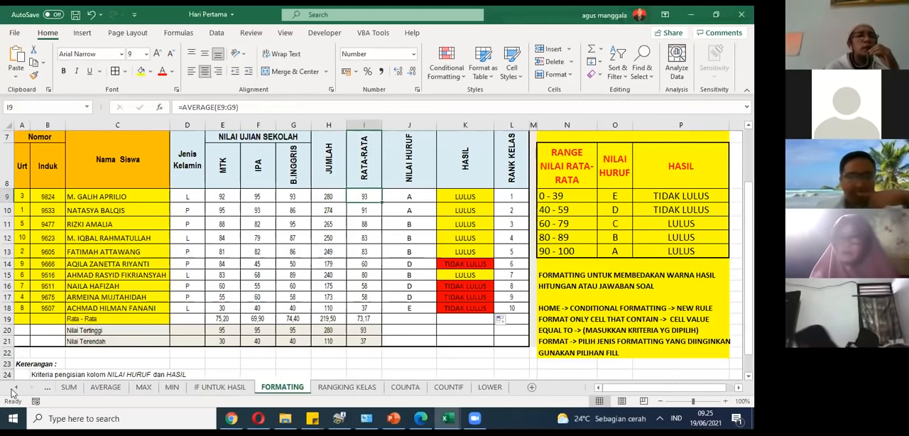
{"action": "left_click", "coordinate": [107, 387]}
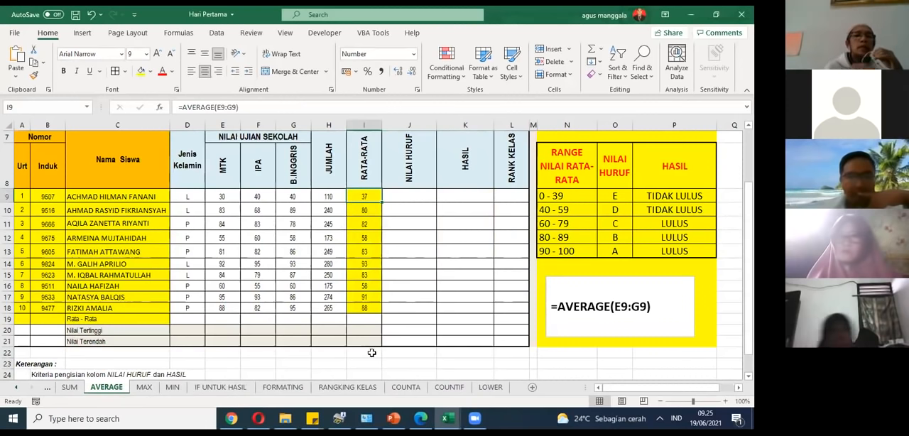
{"action": "left_click", "coordinate": [282, 387]}
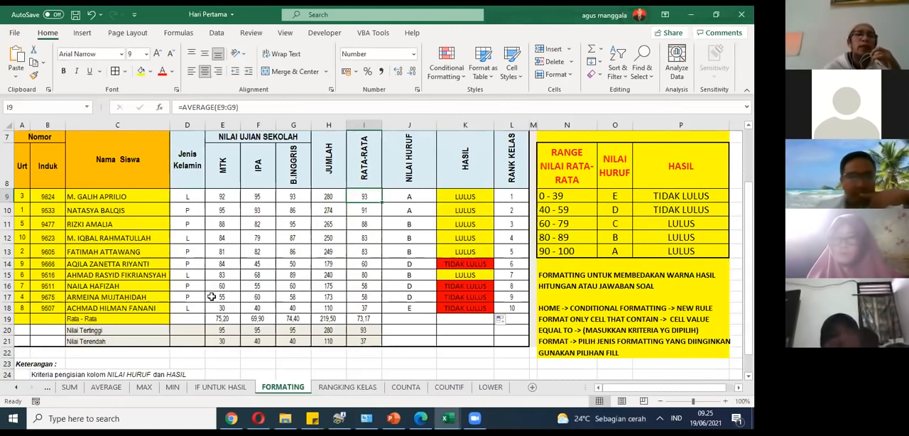
Step: Clear the B.INGGRIS score in G18 on the FORMATING sheet and check the row's average in I18
{"action": "left_click", "coordinate": [288, 310]}
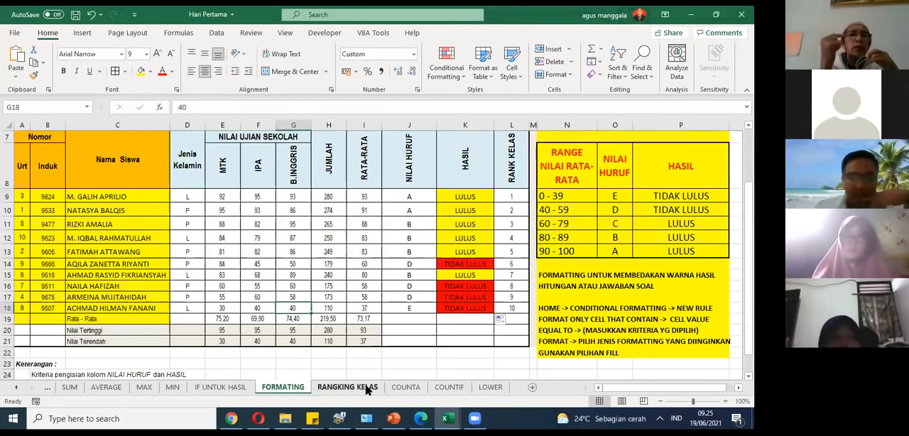
{"action": "key", "text": "Delete"}
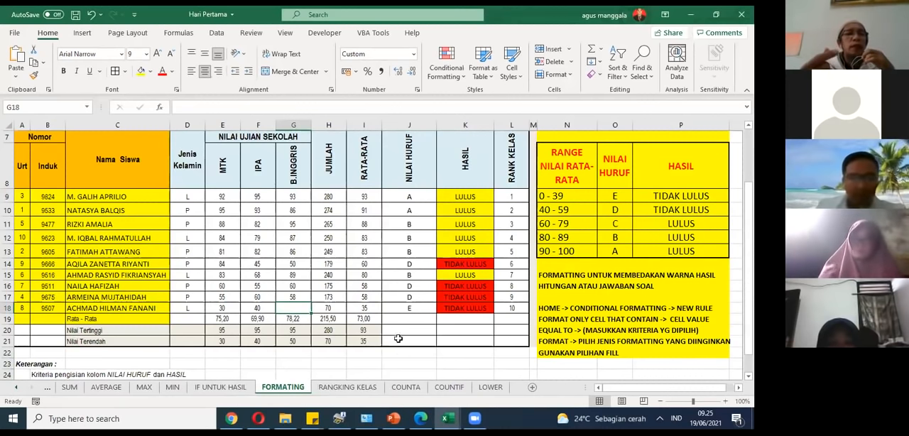
{"action": "left_click", "coordinate": [373, 309]}
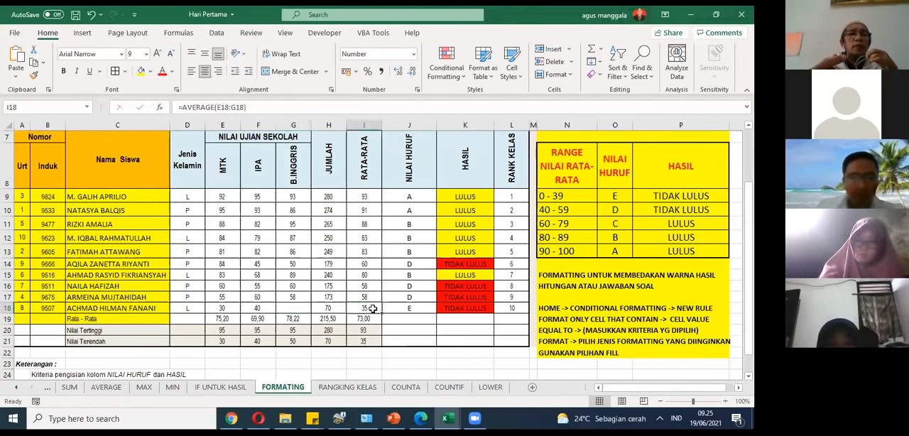
Step: Try a B.INGGRIS score of 0 in G18 on the FORMATING sheet and clear the cell again
{"action": "left_click", "coordinate": [296, 308]}
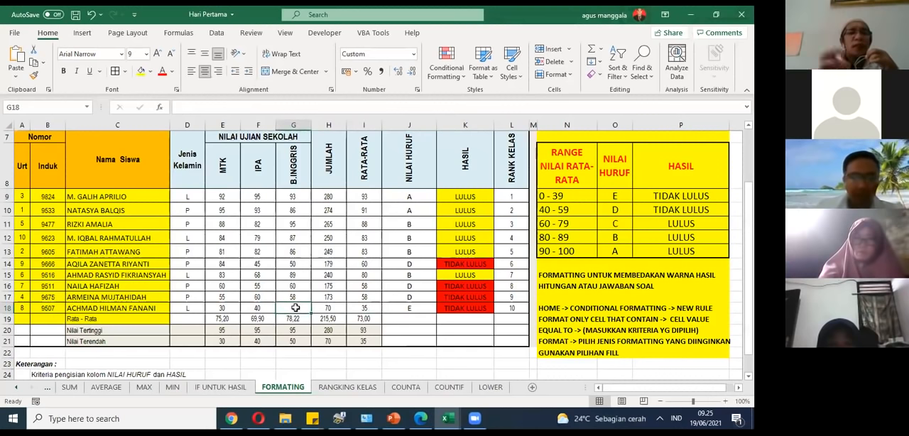
{"action": "key", "text": "BackSpace"}
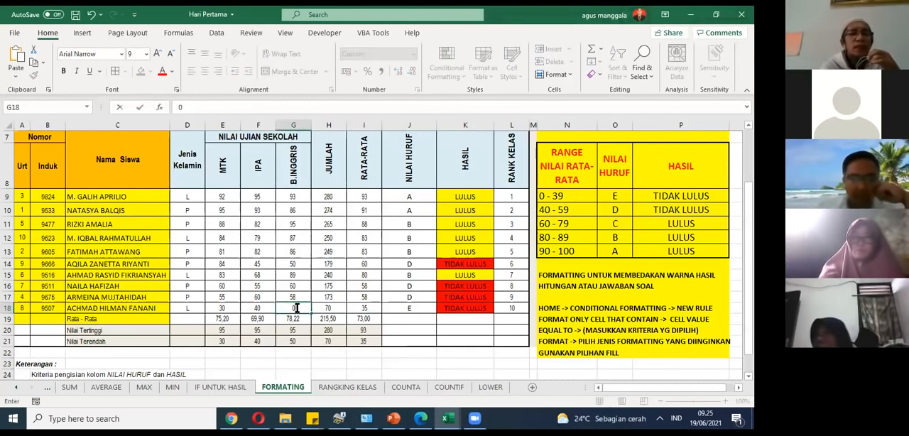
{"action": "key", "text": "Return"}
{"action": "left_click", "coordinate": [295, 308]}
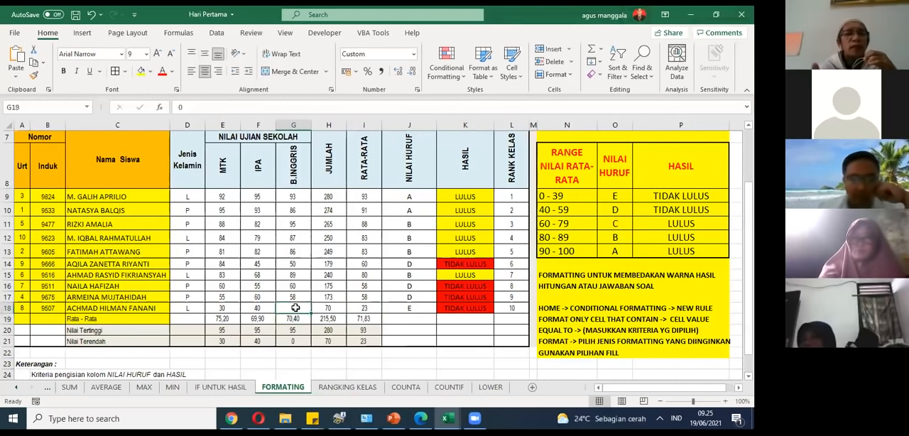
{"action": "key", "text": "Delete"}
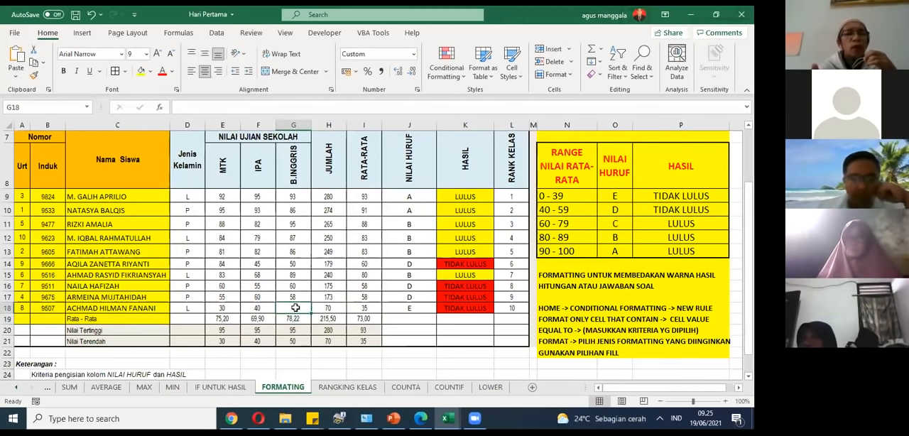
Step: Fill the last student's row from C18 to I18 with the standard red colour
{"action": "left_click_drag", "start_coordinate": [107, 308], "coordinate": [373, 310]}
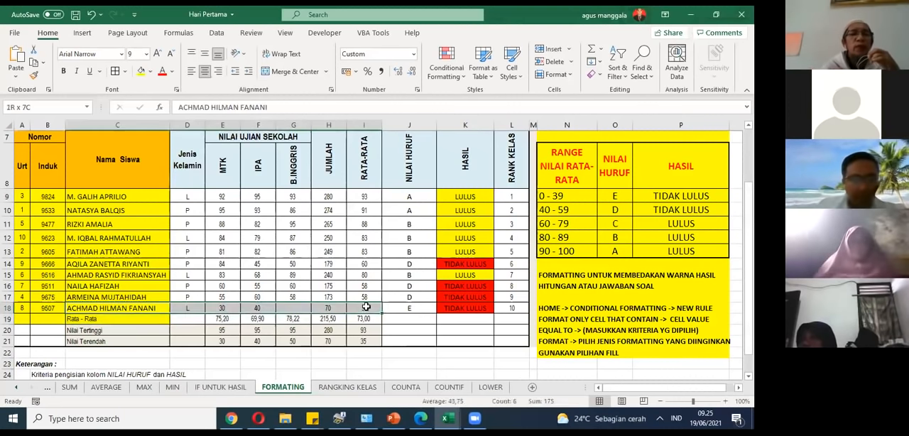
{"action": "left_click", "coordinate": [150, 71]}
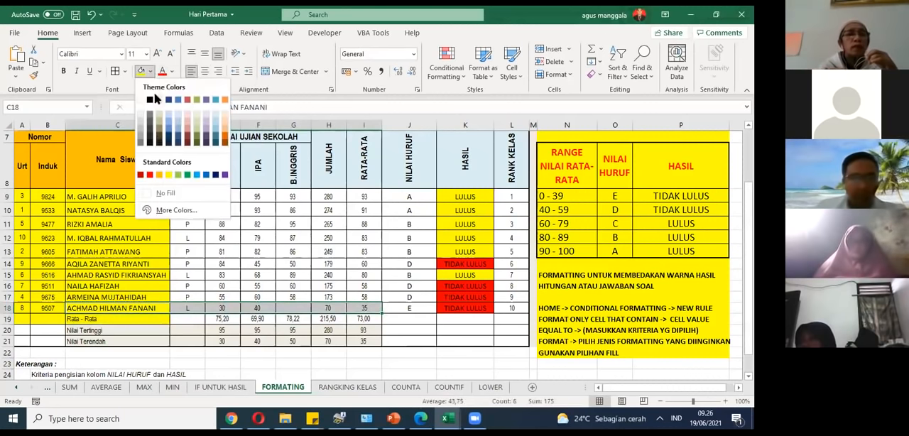
{"action": "left_click", "coordinate": [150, 174]}
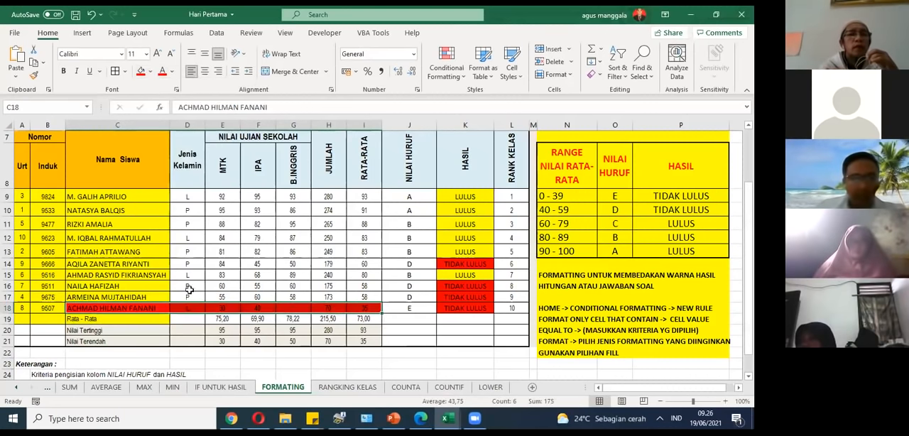
{"action": "left_click", "coordinate": [201, 310]}
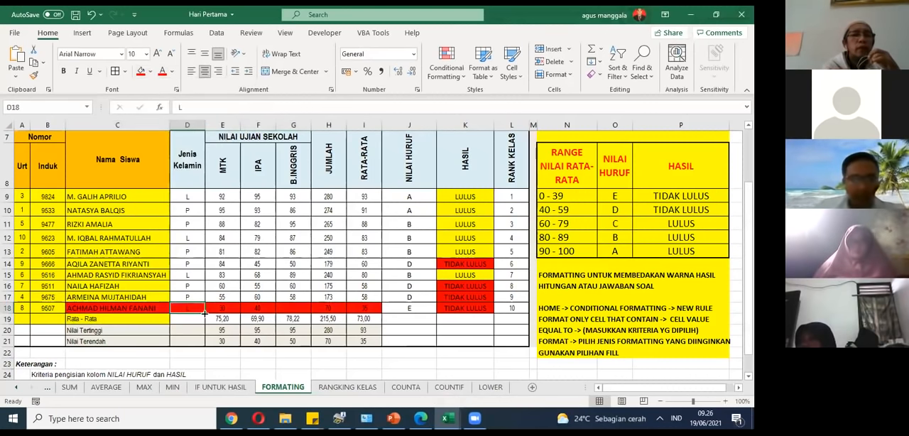
Step: Compare the blank B.INGGRIS cell G18 with the range used by the RATA-RATA formula in I18
{"action": "left_click", "coordinate": [291, 306]}
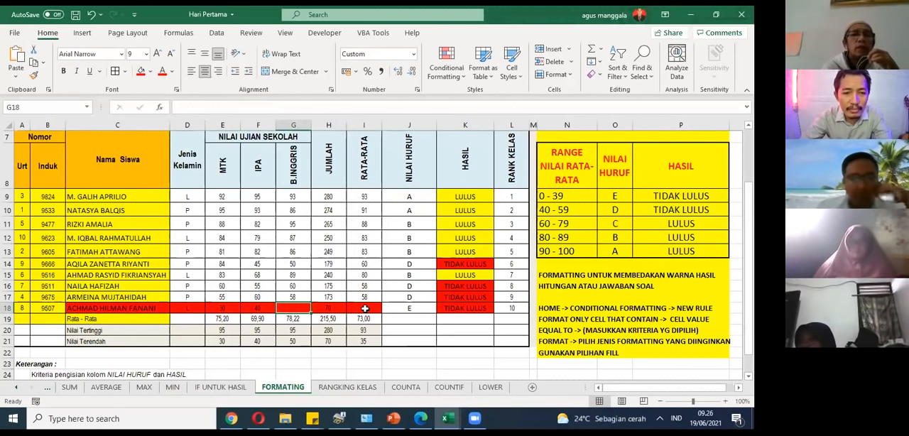
{"action": "left_click", "coordinate": [364, 308]}
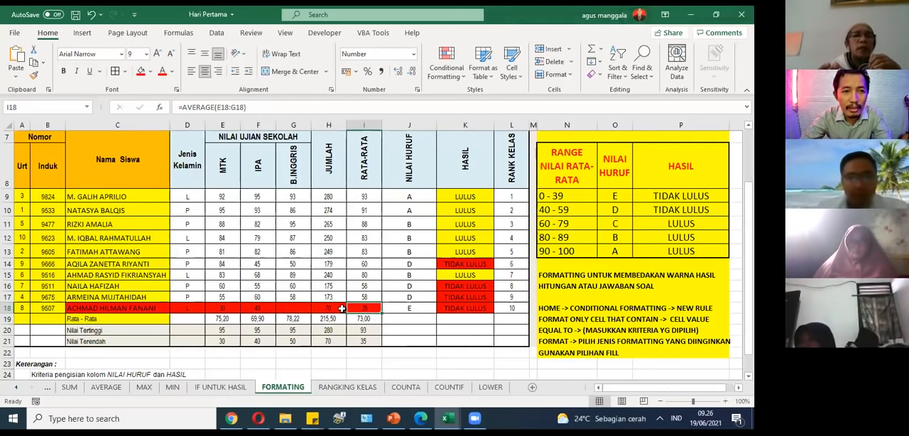
{"action": "left_click", "coordinate": [309, 103]}
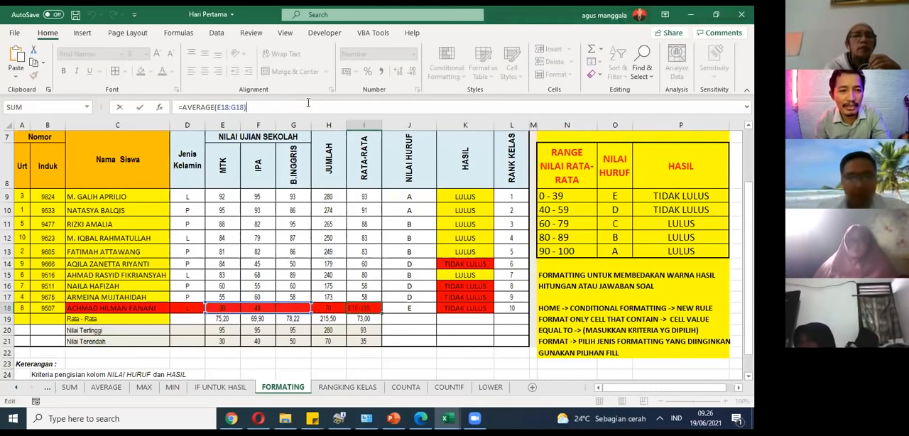
Step: Enter 0 as the B.INGGRIS score in G18 and reselect that cell
{"action": "left_click", "coordinate": [298, 266]}
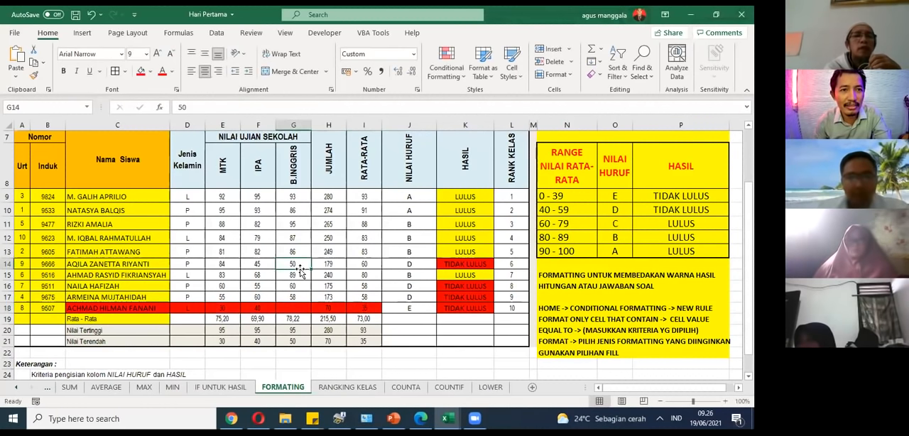
{"action": "key", "text": "Down"}
{"action": "key", "text": "Down"}
{"action": "key", "text": "Down"}
{"action": "key", "text": "Down"}
{"action": "type", "text": "0"}
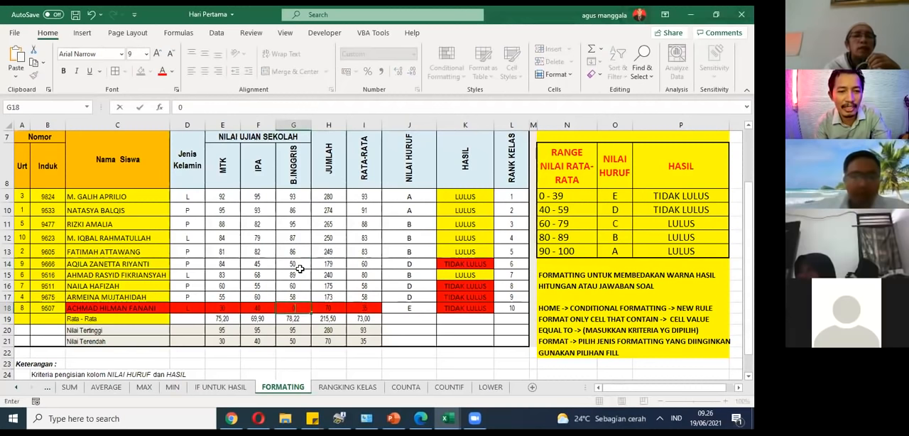
{"action": "key", "text": "Return"}
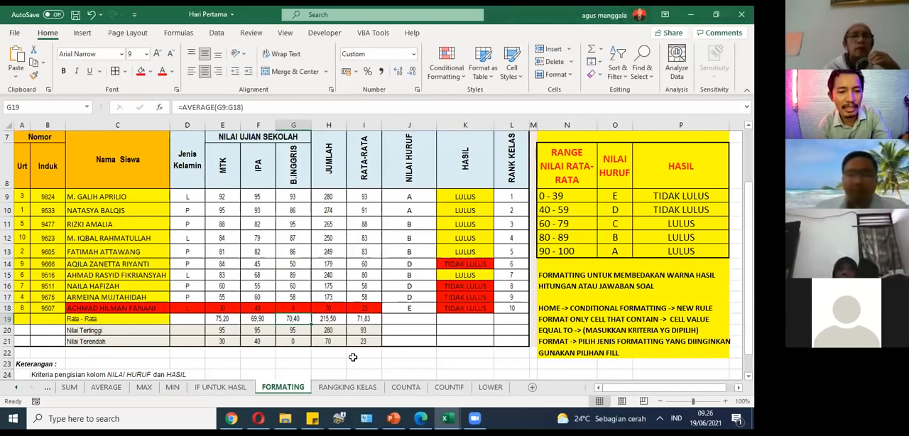
{"action": "left_click", "coordinate": [302, 307]}
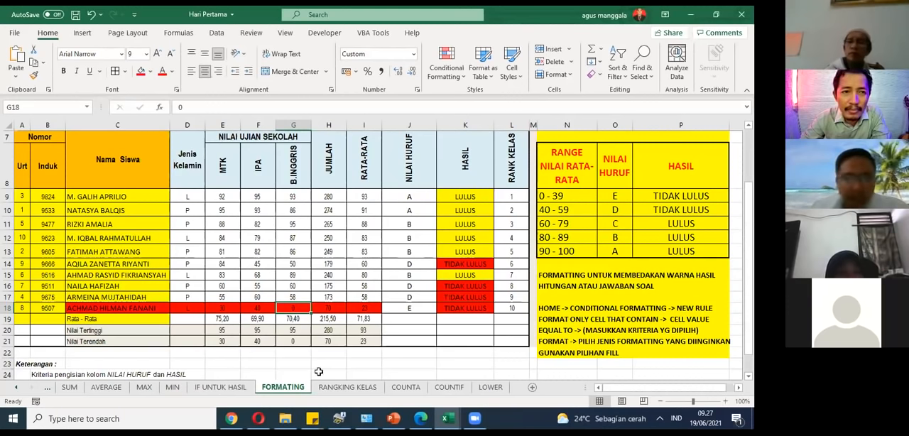
Step: Review the HASIL formulas in K12 and K18 and the NILAI HURUF formula in J9 on the IF UNTUK HASIL sheet
{"action": "left_click", "coordinate": [221, 389]}
{"action": "left_click", "coordinate": [433, 239]}
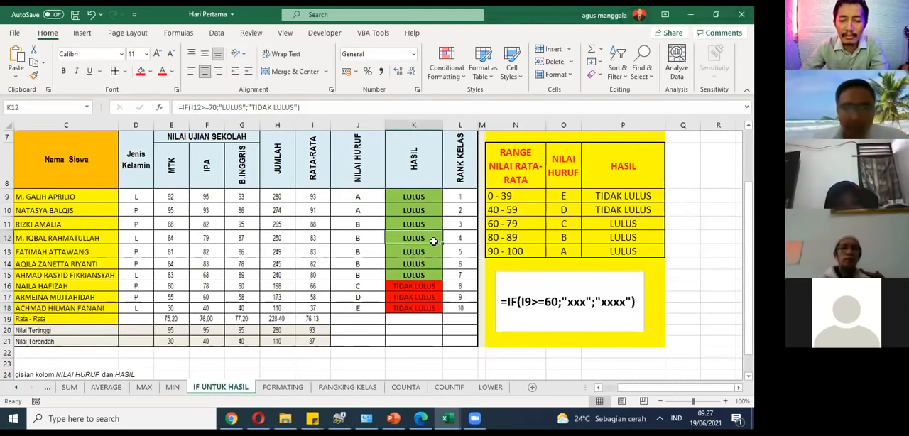
{"action": "key", "text": "ctrl+Down"}
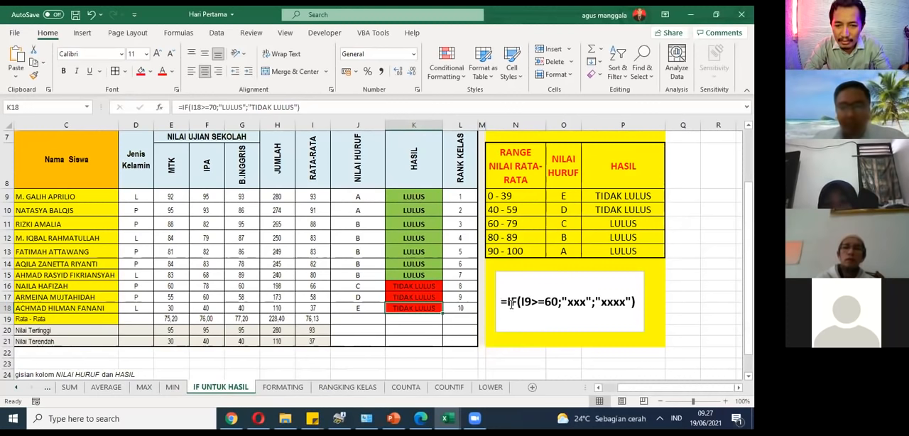
{"action": "left_click", "coordinate": [361, 201]}
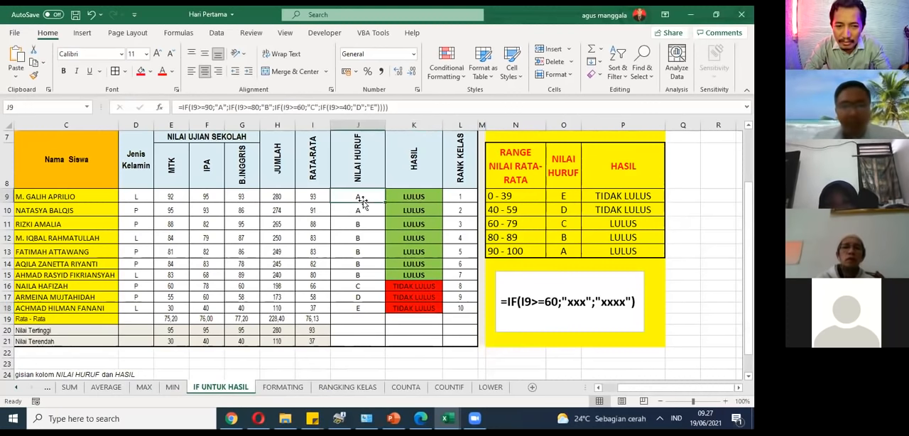
Step: Fill the RATA-RATA cell I9 on the IF UNTUK HASIL sheet with red
{"action": "left_click", "coordinate": [311, 198]}
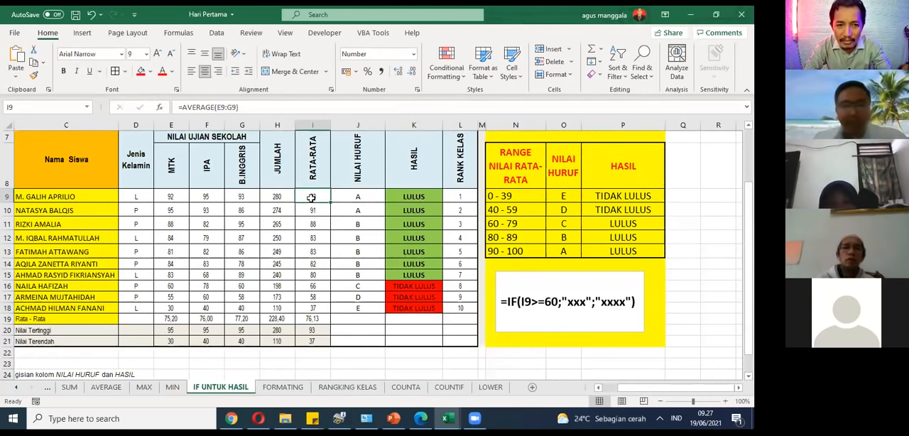
{"action": "left_click", "coordinate": [141, 71]}
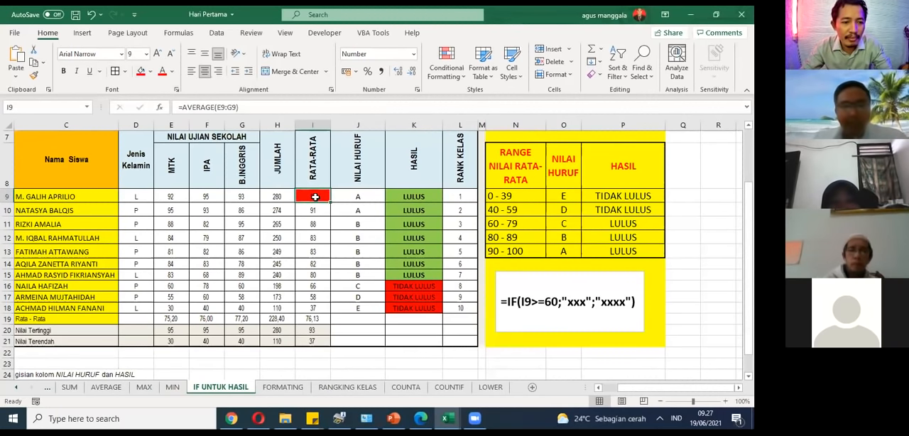
Step: Replace the xxx placeholder in the text box's sample IF formula with LULUS
{"action": "left_click", "coordinate": [565, 300]}
{"action": "left_click", "coordinate": [567, 301]}
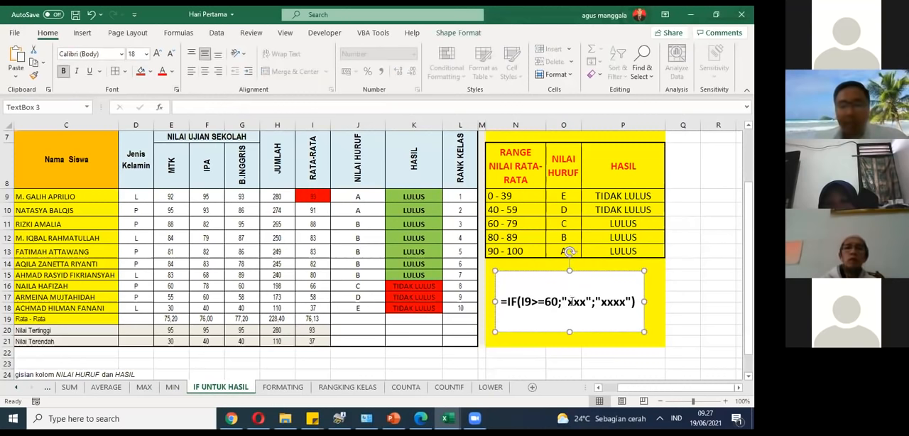
{"action": "left_click_drag", "start_coordinate": [568, 301], "coordinate": [587, 304]}
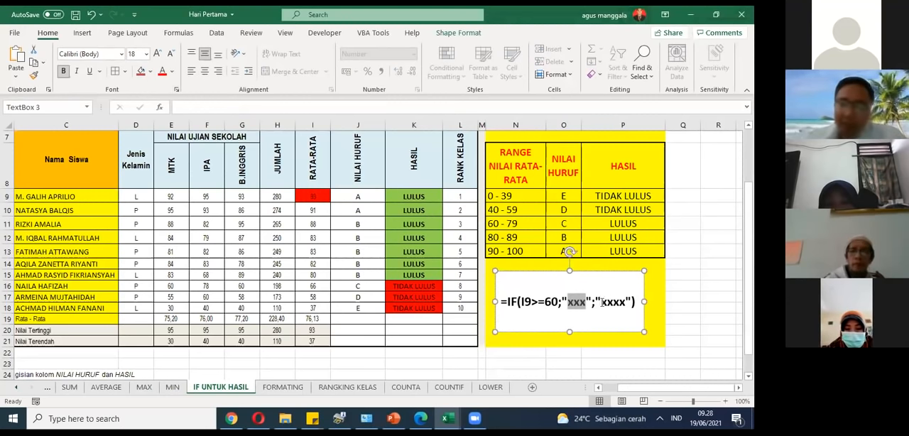
{"action": "left_click", "coordinate": [586, 304]}
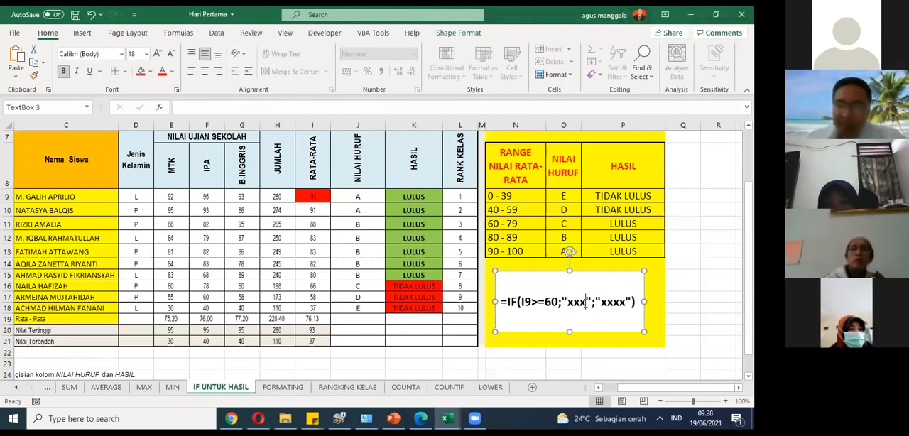
{"action": "key", "text": "BackSpace"}
{"action": "key", "text": "BackSpace"}
{"action": "key", "text": "BackSpace"}
{"action": "type", "text": "lulu"}
{"action": "key", "text": "BackSpace"}
{"action": "key", "text": "BackSpace"}
{"action": "key", "text": "BackSpace"}
{"action": "key", "text": "BackSpace"}
{"action": "type", "text": "LULUS"}
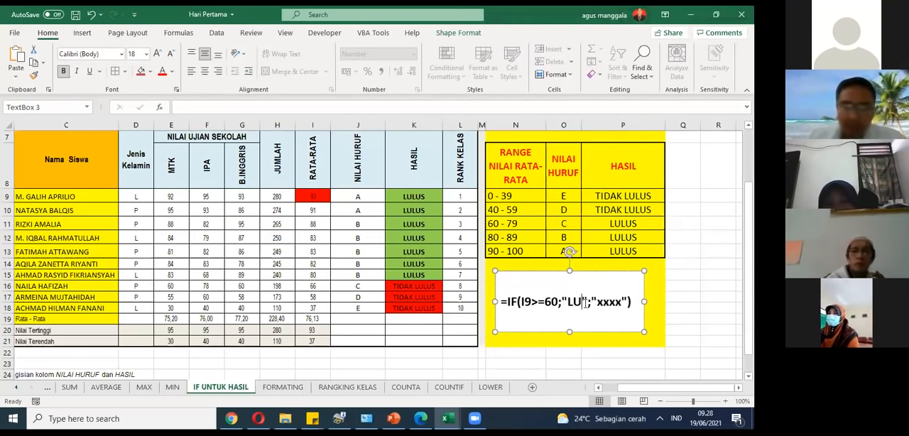
Step: Replace the xxxx placeholder in the sample formula with TIDAK LULUS and leave the text box
{"action": "scroll", "coordinate": [593, 306], "scroll_direction": "up", "scroll_amount": 1}
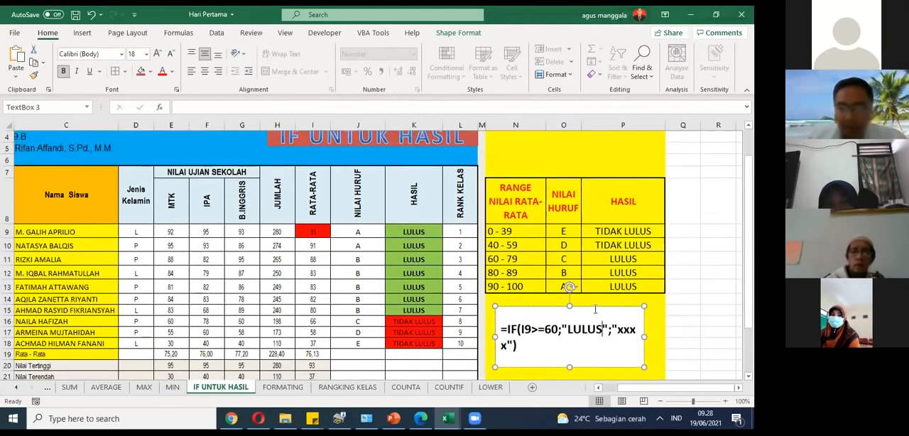
{"action": "key", "text": "Delete"}
{"action": "key", "text": "Delete"}
{"action": "key", "text": "Delete"}
{"action": "key", "text": "Delete"}
{"action": "type", "text": "LUS\";\"T"}
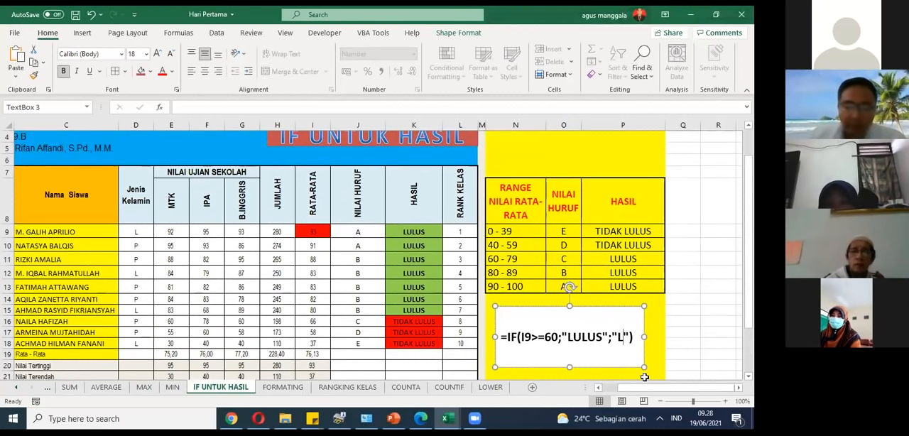
{"action": "type", "text": "IDAK LULUS"}
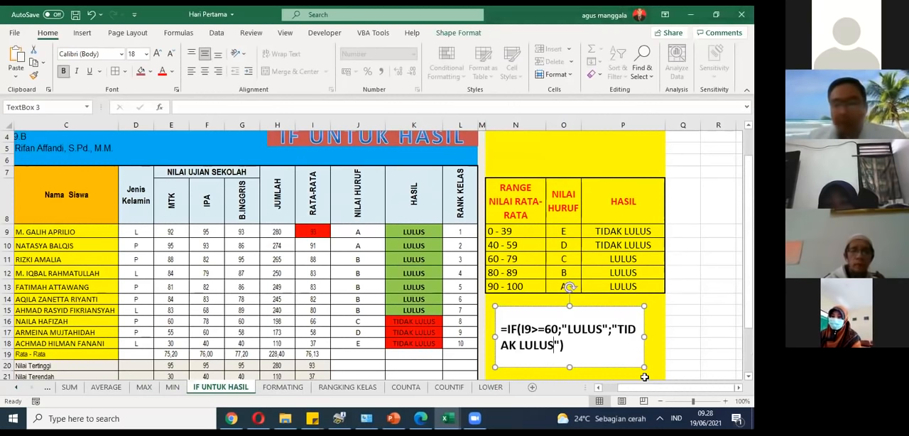
{"action": "left_click", "coordinate": [673, 346]}
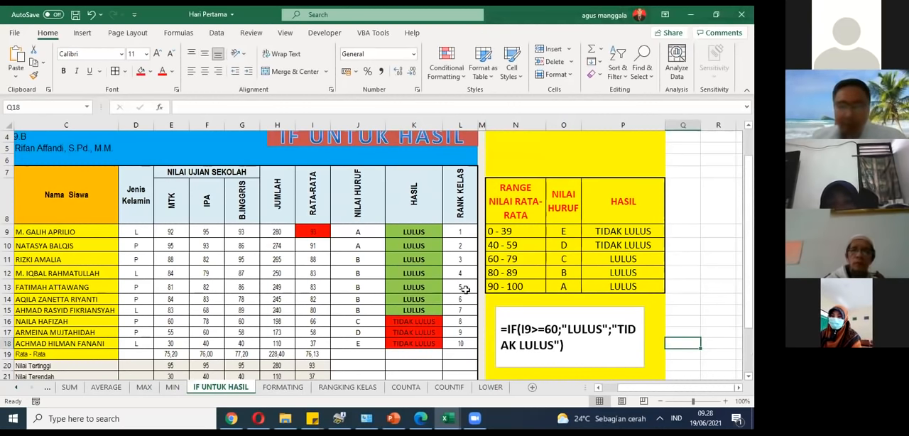
Step: Examine the IF formula in K9, its reference cell I9 and its threshold value, without changing the formula
{"action": "left_click", "coordinate": [431, 232]}
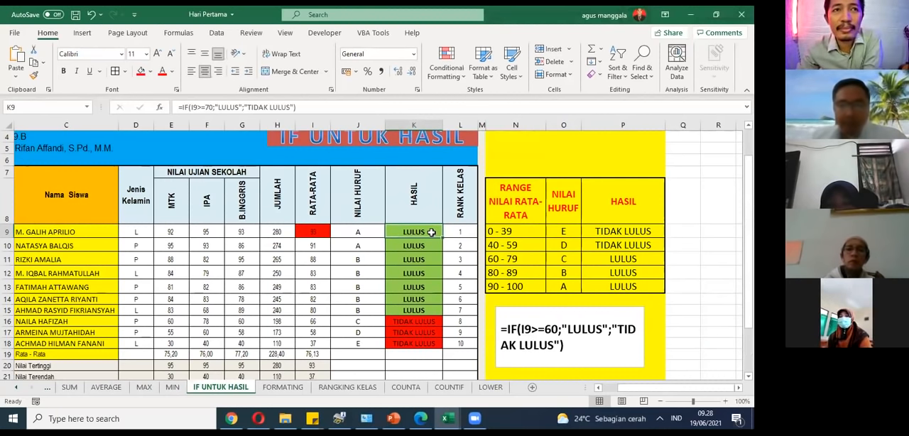
{"action": "left_click", "coordinate": [317, 231]}
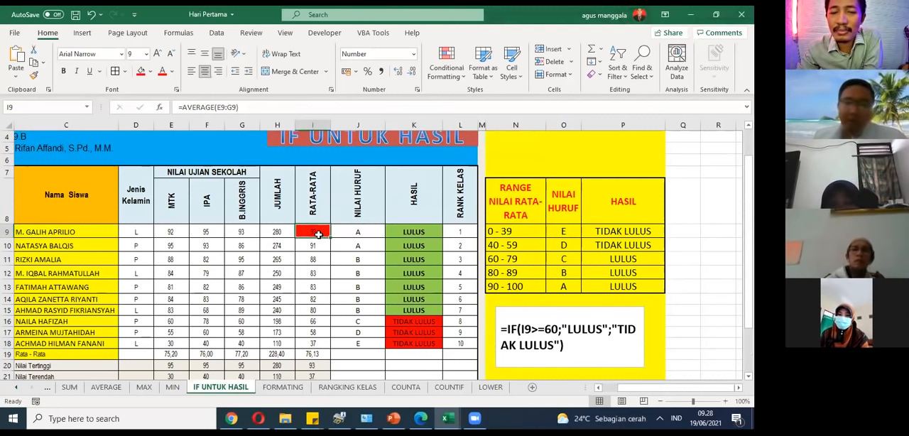
{"action": "left_click", "coordinate": [412, 233]}
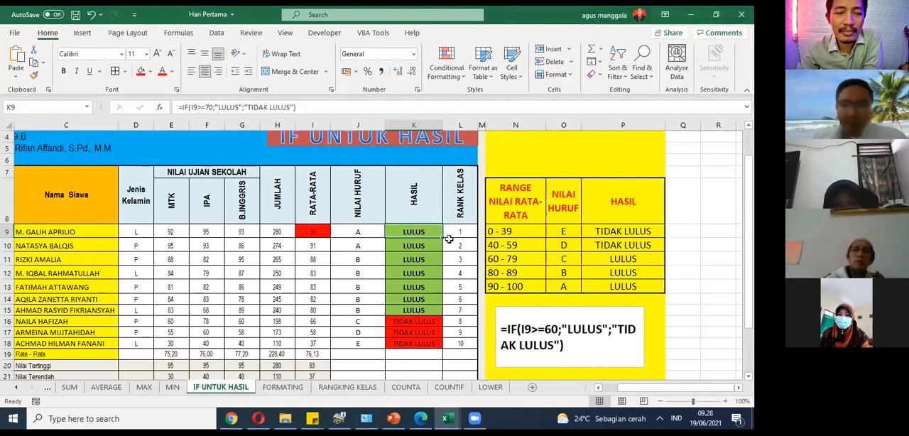
{"action": "double_click", "coordinate": [209, 106]}
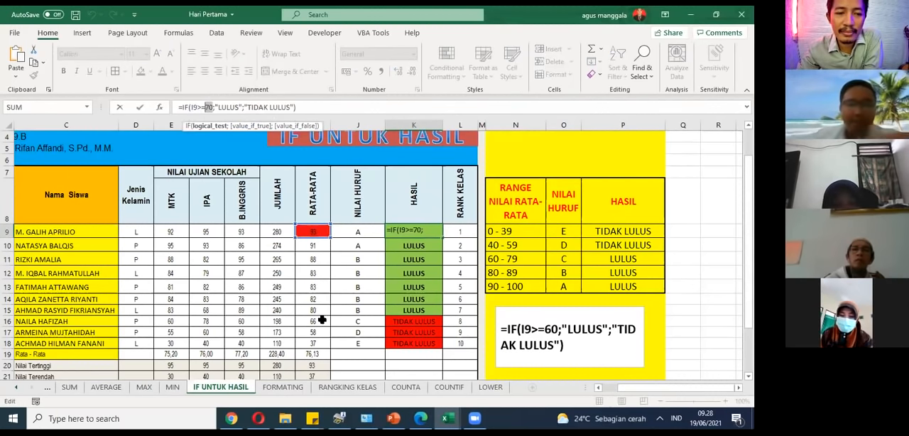
{"action": "key", "text": "Escape"}
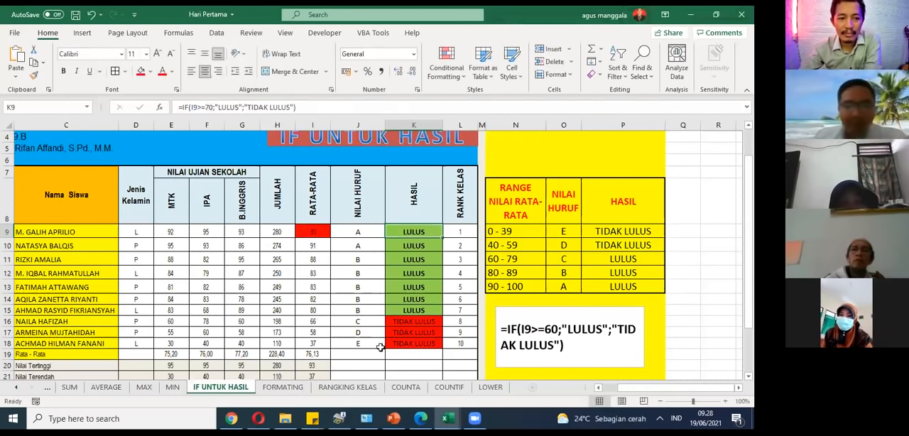
Step: Return to the FORMATING sheet and view the area beyond its guidance table
{"action": "left_click", "coordinate": [307, 387]}
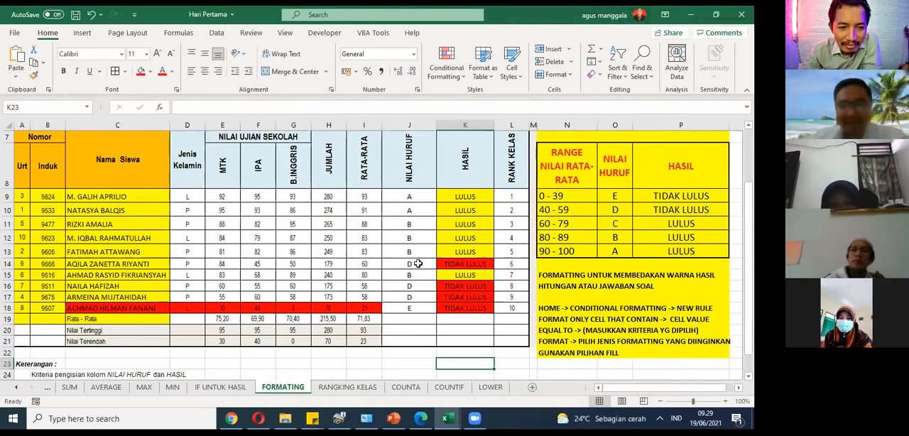
{"action": "left_click", "coordinate": [734, 389]}
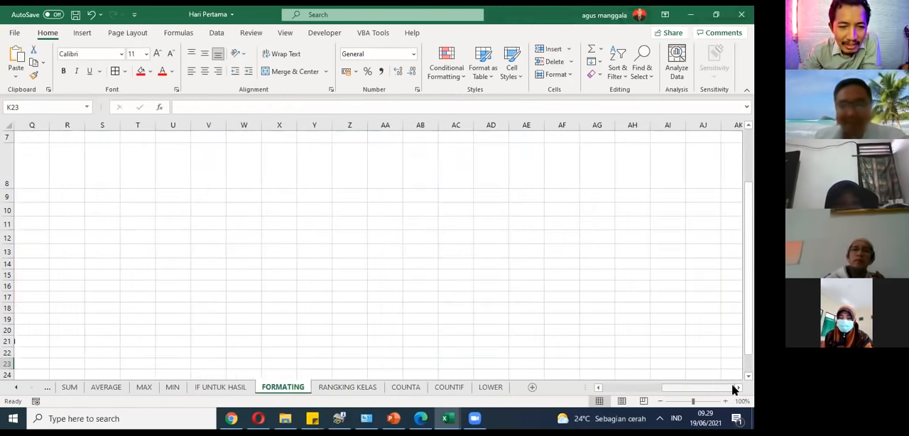
Step: Start a new conditional formatting rule for the first HASIL result, K9, using the rule type Format only cells that contain
{"action": "left_click", "coordinate": [651, 387]}
{"action": "scroll", "coordinate": [289, 274], "scroll_direction": "right", "scroll_amount": 4}
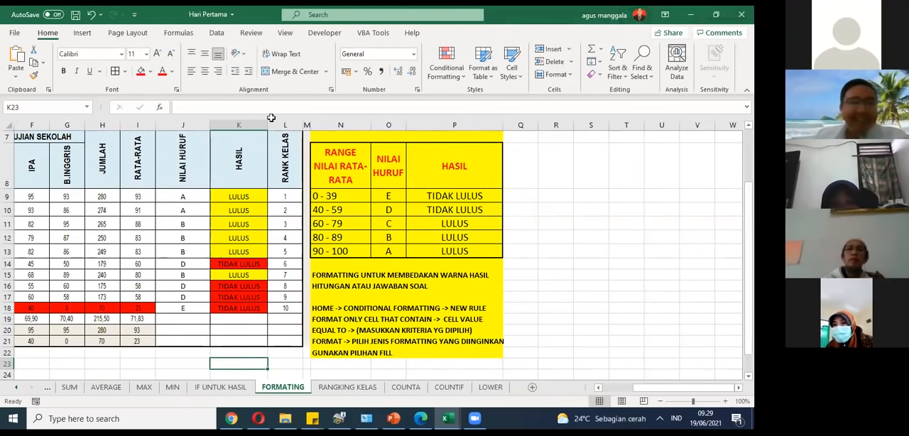
{"action": "left_click", "coordinate": [332, 306]}
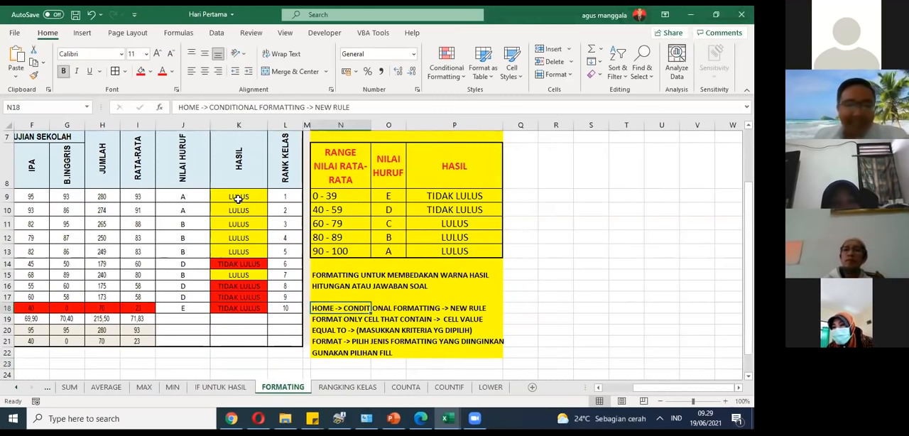
{"action": "left_click", "coordinate": [237, 198]}
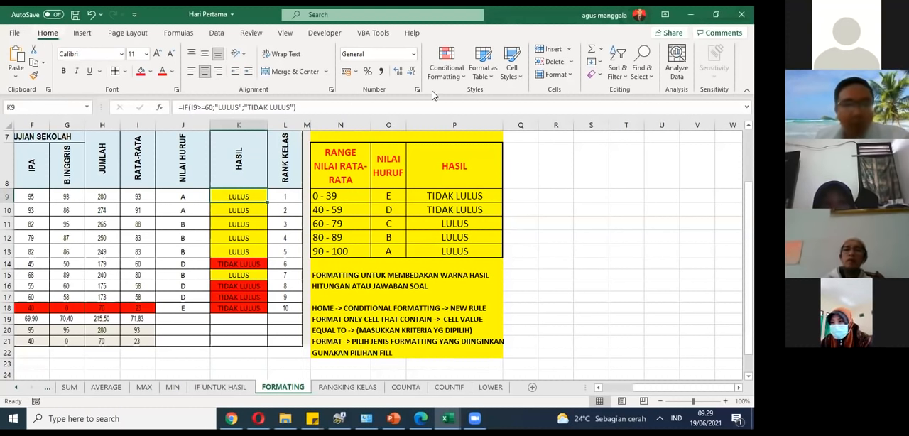
{"action": "left_click", "coordinate": [460, 78]}
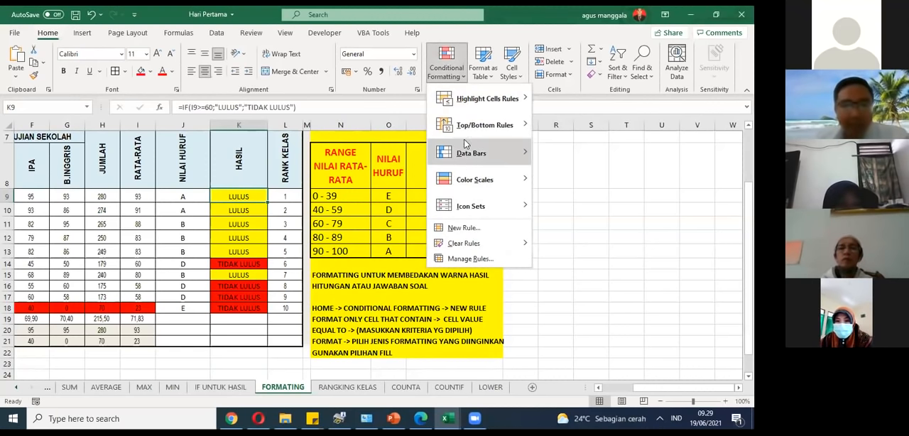
{"action": "left_click", "coordinate": [462, 229]}
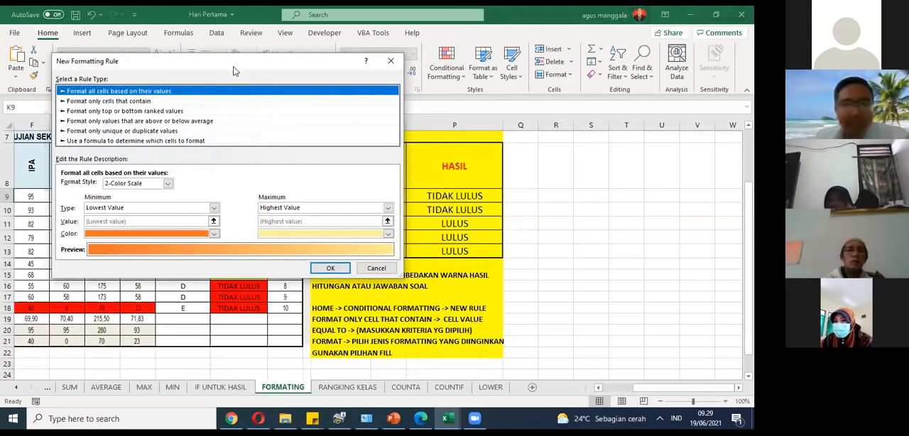
{"action": "left_click_drag", "start_coordinate": [235, 71], "coordinate": [247, 74]}
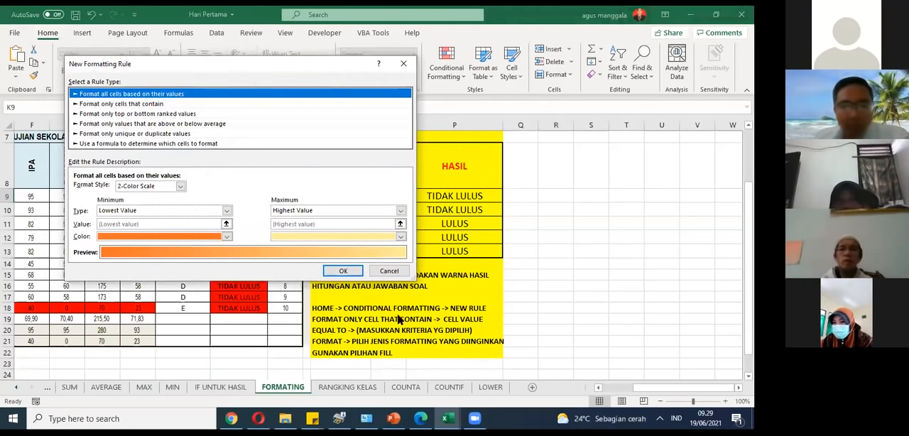
{"action": "left_click", "coordinate": [104, 105]}
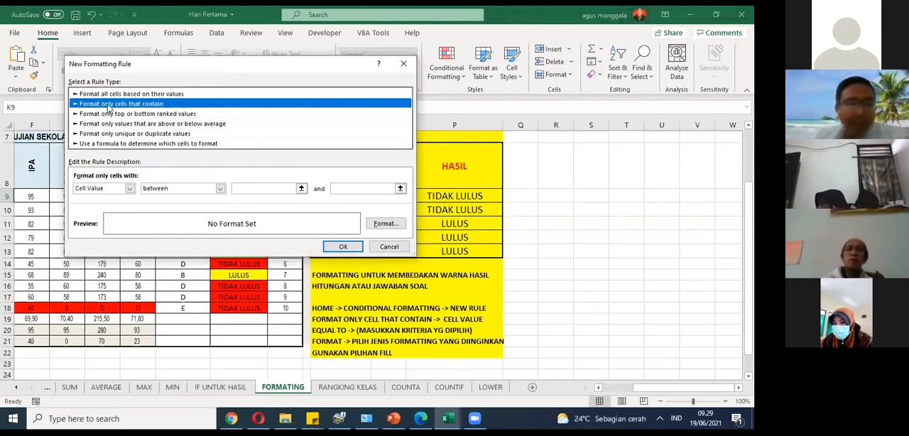
{"action": "left_click", "coordinate": [112, 96]}
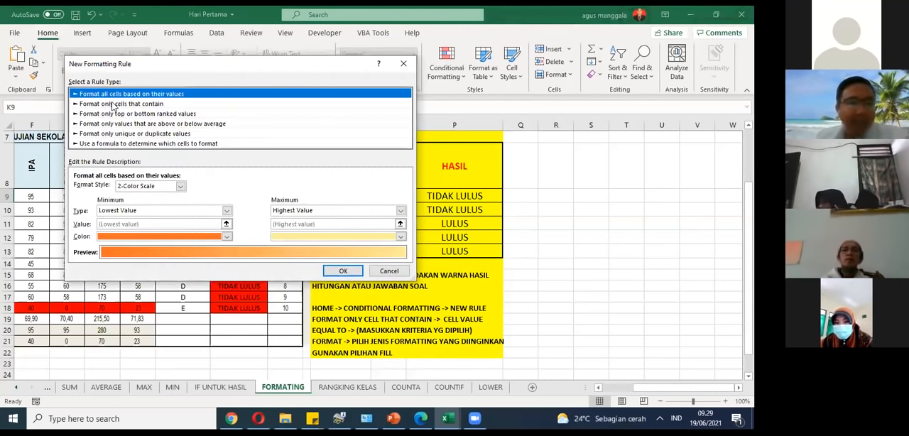
{"action": "left_click", "coordinate": [111, 105]}
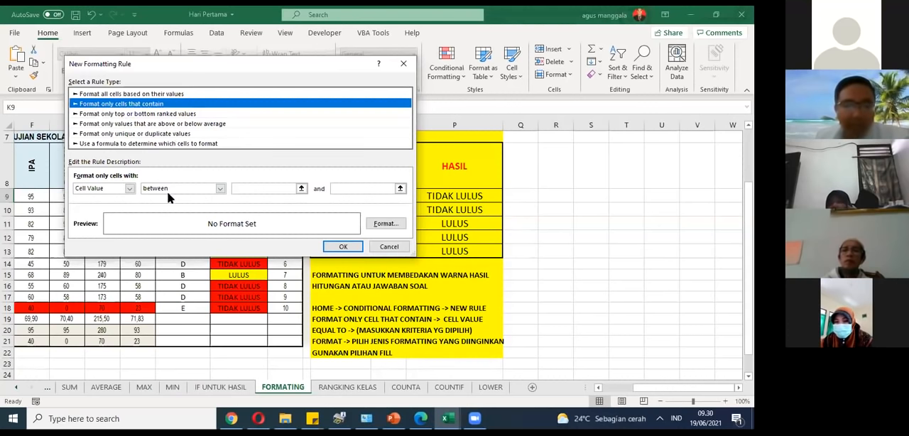
Step: Set the new rule's condition to Cell Value equal to
{"action": "left_click", "coordinate": [129, 188]}
{"action": "left_click", "coordinate": [129, 189]}
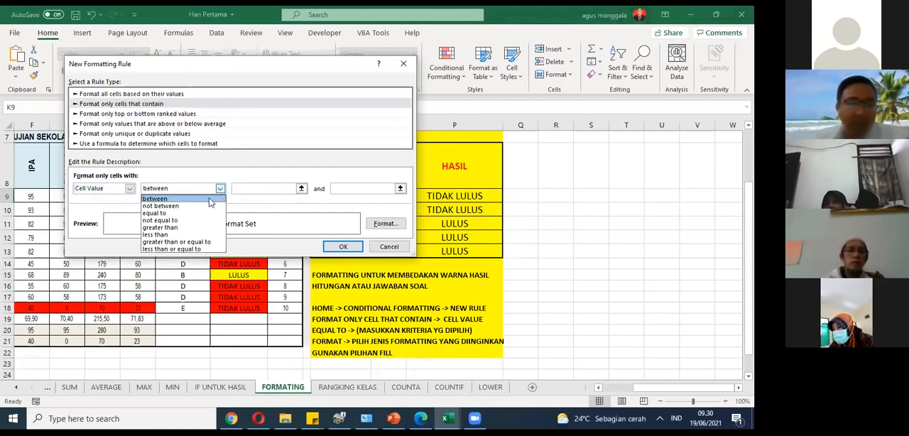
{"action": "left_click", "coordinate": [175, 213]}
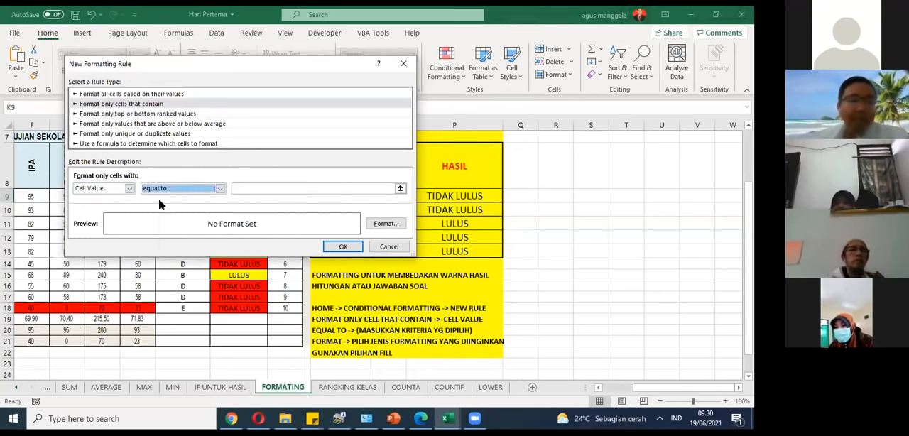
Step: Enter LULUS as the comparison value of the new formatting rule
{"action": "left_click", "coordinate": [361, 191]}
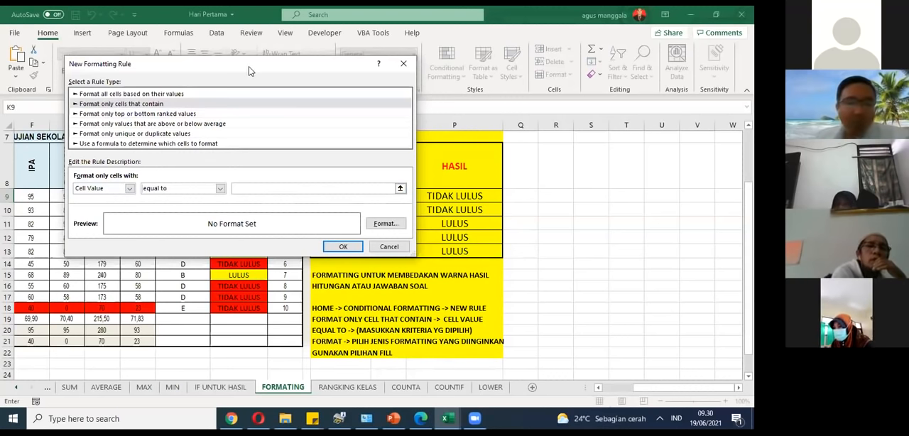
{"action": "left_click_drag", "start_coordinate": [249, 71], "coordinate": [229, 167]}
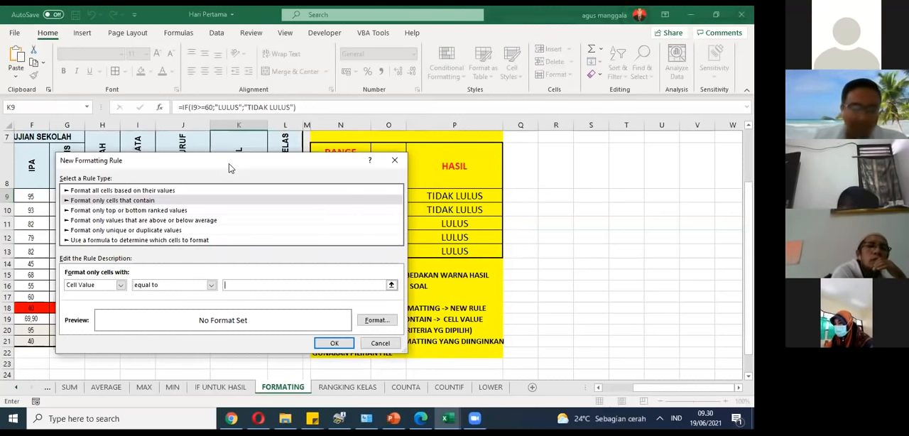
{"action": "type", "text": "LULUS"}
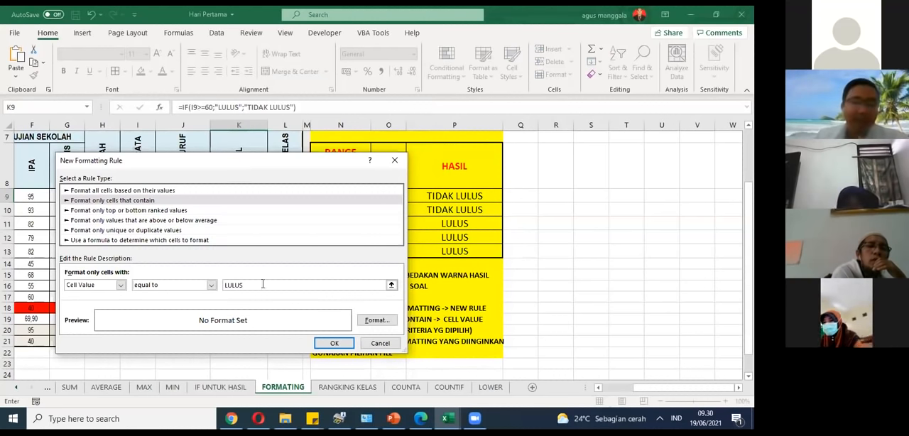
{"action": "type", "text": "E"}
{"action": "key", "text": "BackSpace"}
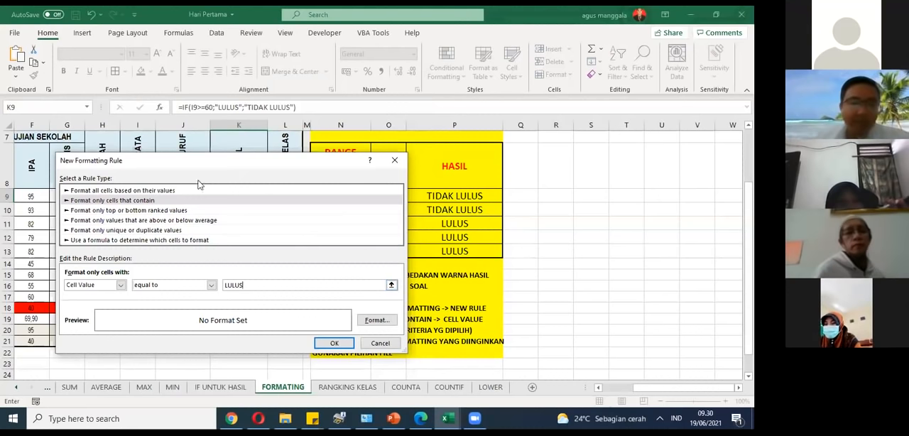
Step: Give the LULUS rule a bright blue background fill and apply the rule to K9
{"action": "left_click_drag", "start_coordinate": [207, 168], "coordinate": [220, 228]}
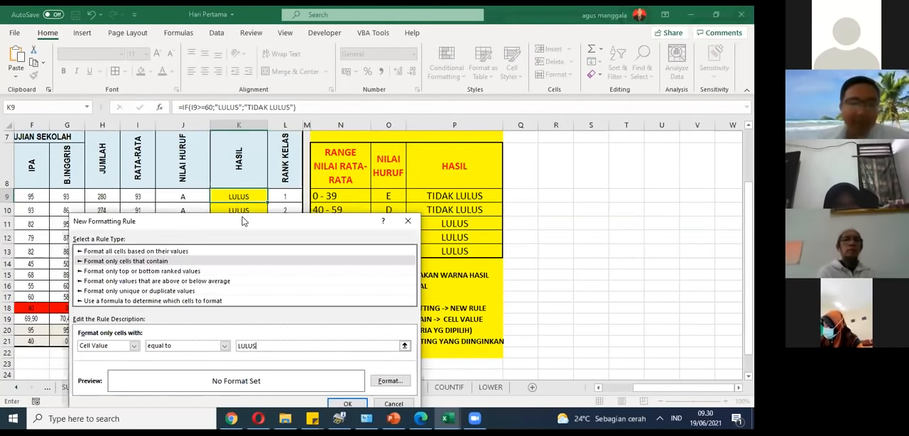
{"action": "left_click_drag", "start_coordinate": [241, 221], "coordinate": [310, 141]}
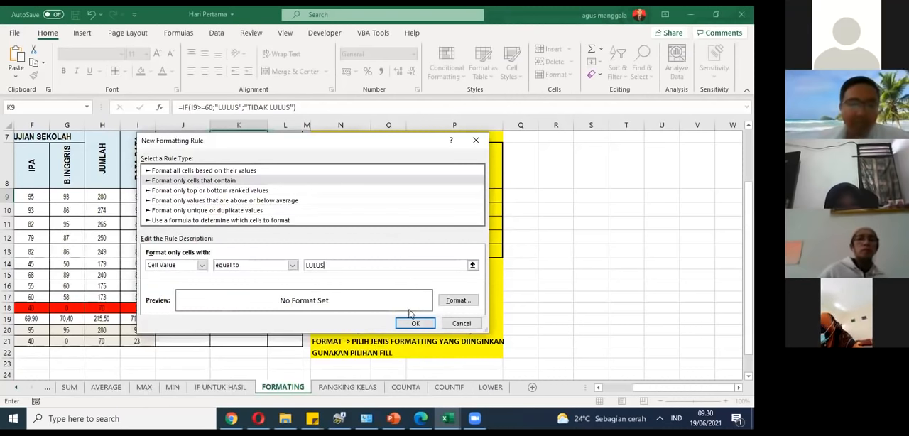
{"action": "left_click", "coordinate": [458, 299]}
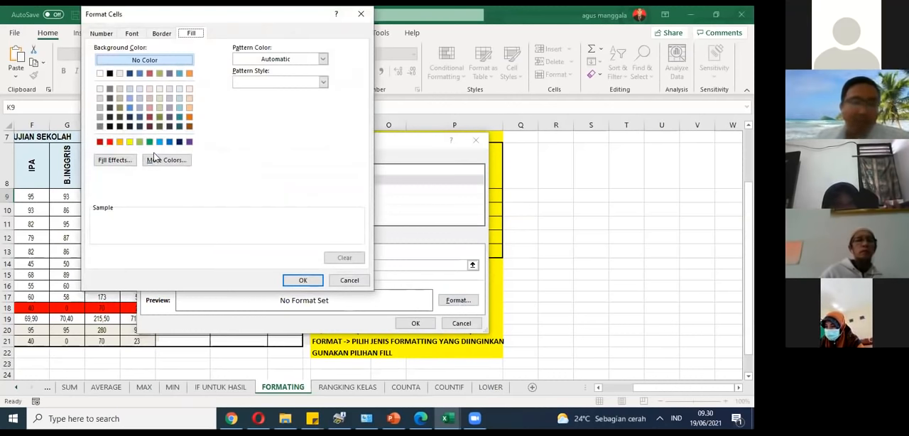
{"action": "left_click", "coordinate": [159, 141]}
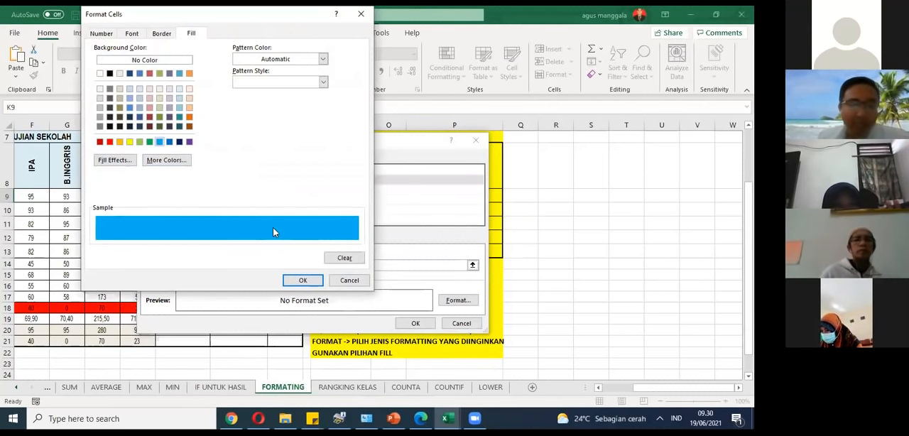
{"action": "left_click", "coordinate": [301, 281]}
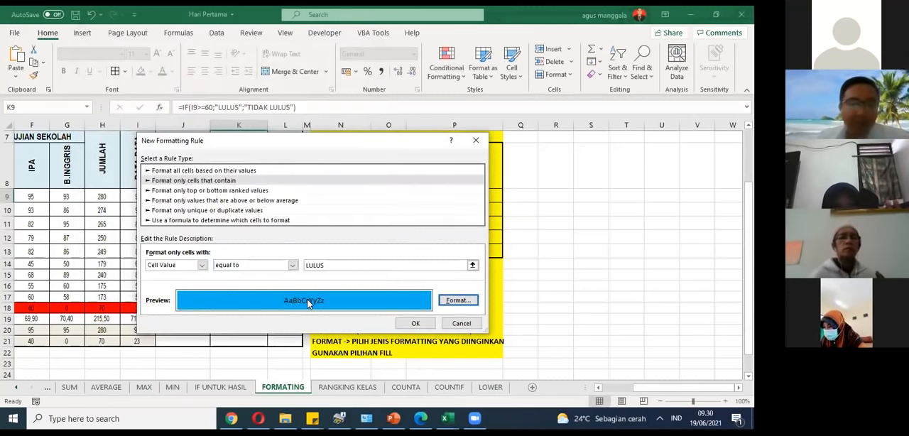
{"action": "left_click", "coordinate": [403, 324]}
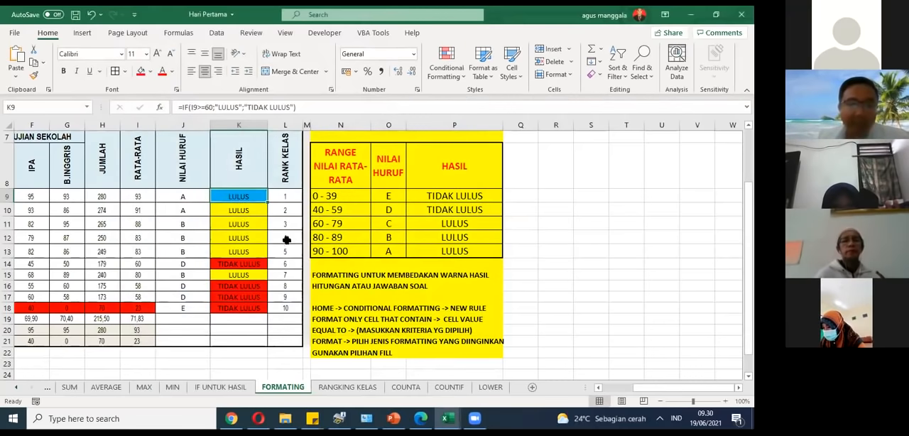
Step: Fill K9 with its formula and conditional formatting down the HASIL column through K18
{"action": "left_click_drag", "start_coordinate": [268, 205], "coordinate": [258, 314]}
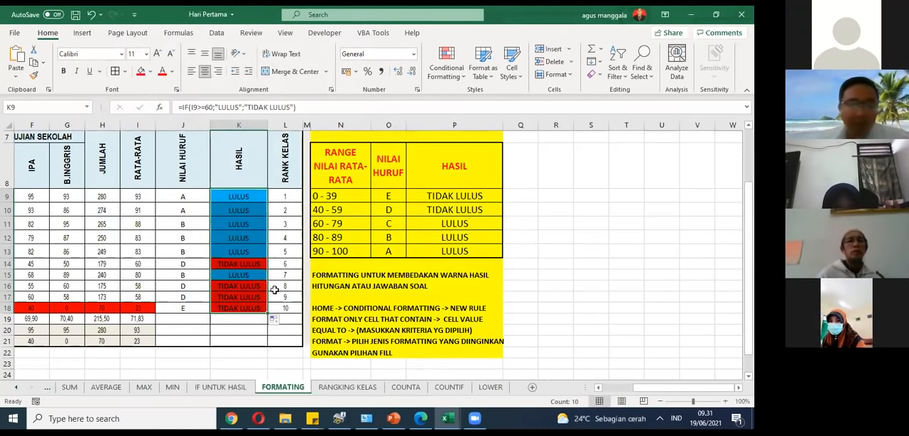
{"action": "left_click", "coordinate": [281, 260]}
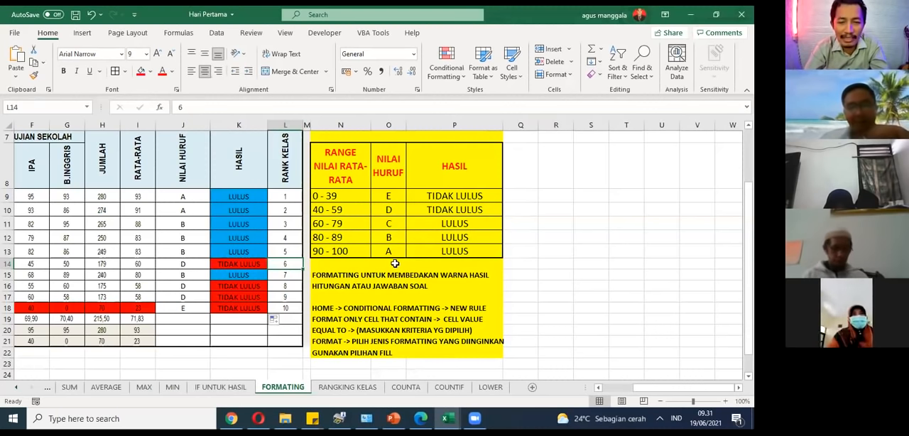
{"action": "mouse_move", "coordinate": [639, 389]}
{"action": "left_mouse_down"}
{"action": "mouse_move", "coordinate": [620, 389]}
{"action": "mouse_move", "coordinate": [644, 388]}
{"action": "left_mouse_up"}
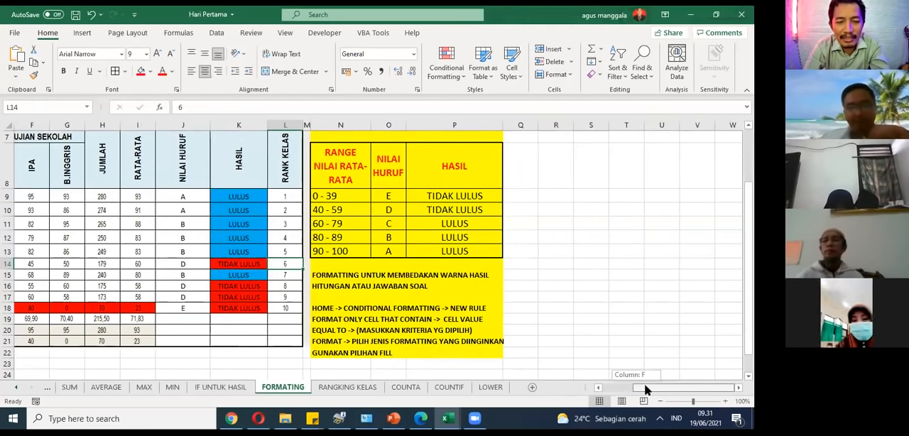